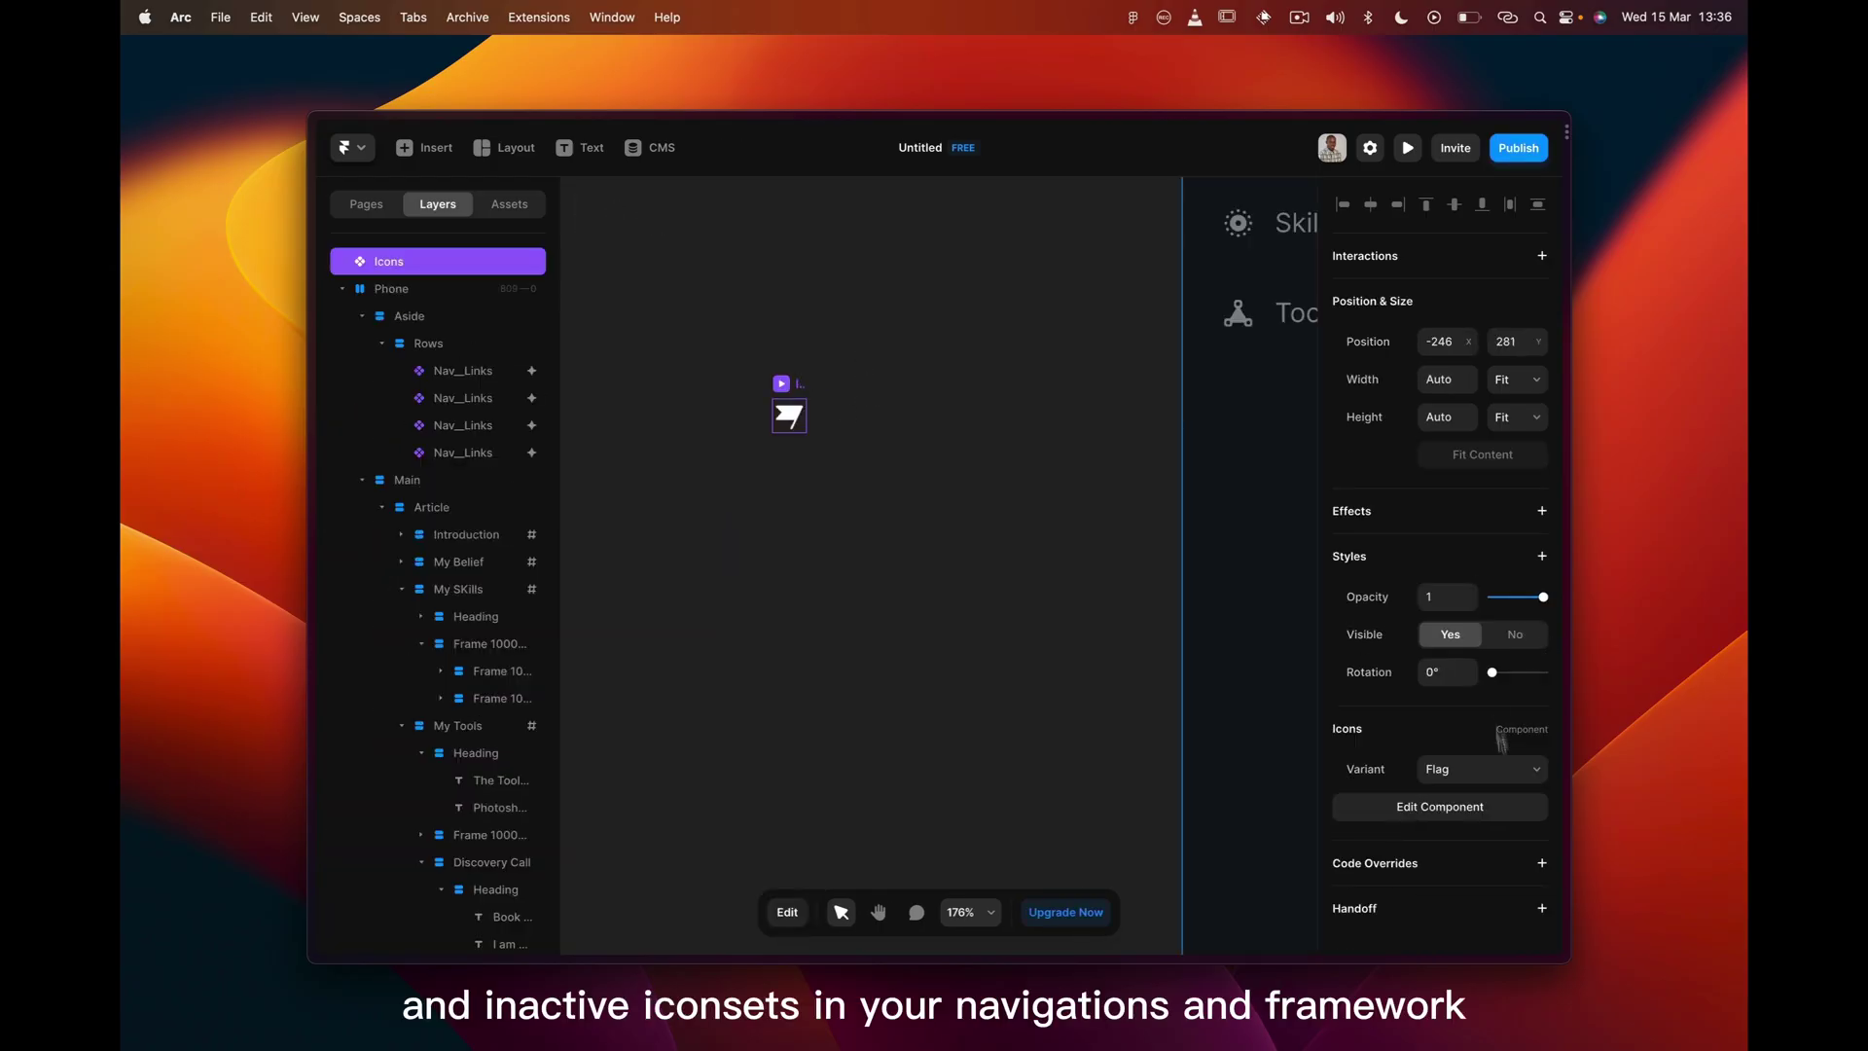
Preview the icon instance as the green Flag--Active variant, then revert it to plain Flag.
{"action": "left_click", "coordinate": [1508, 772]}
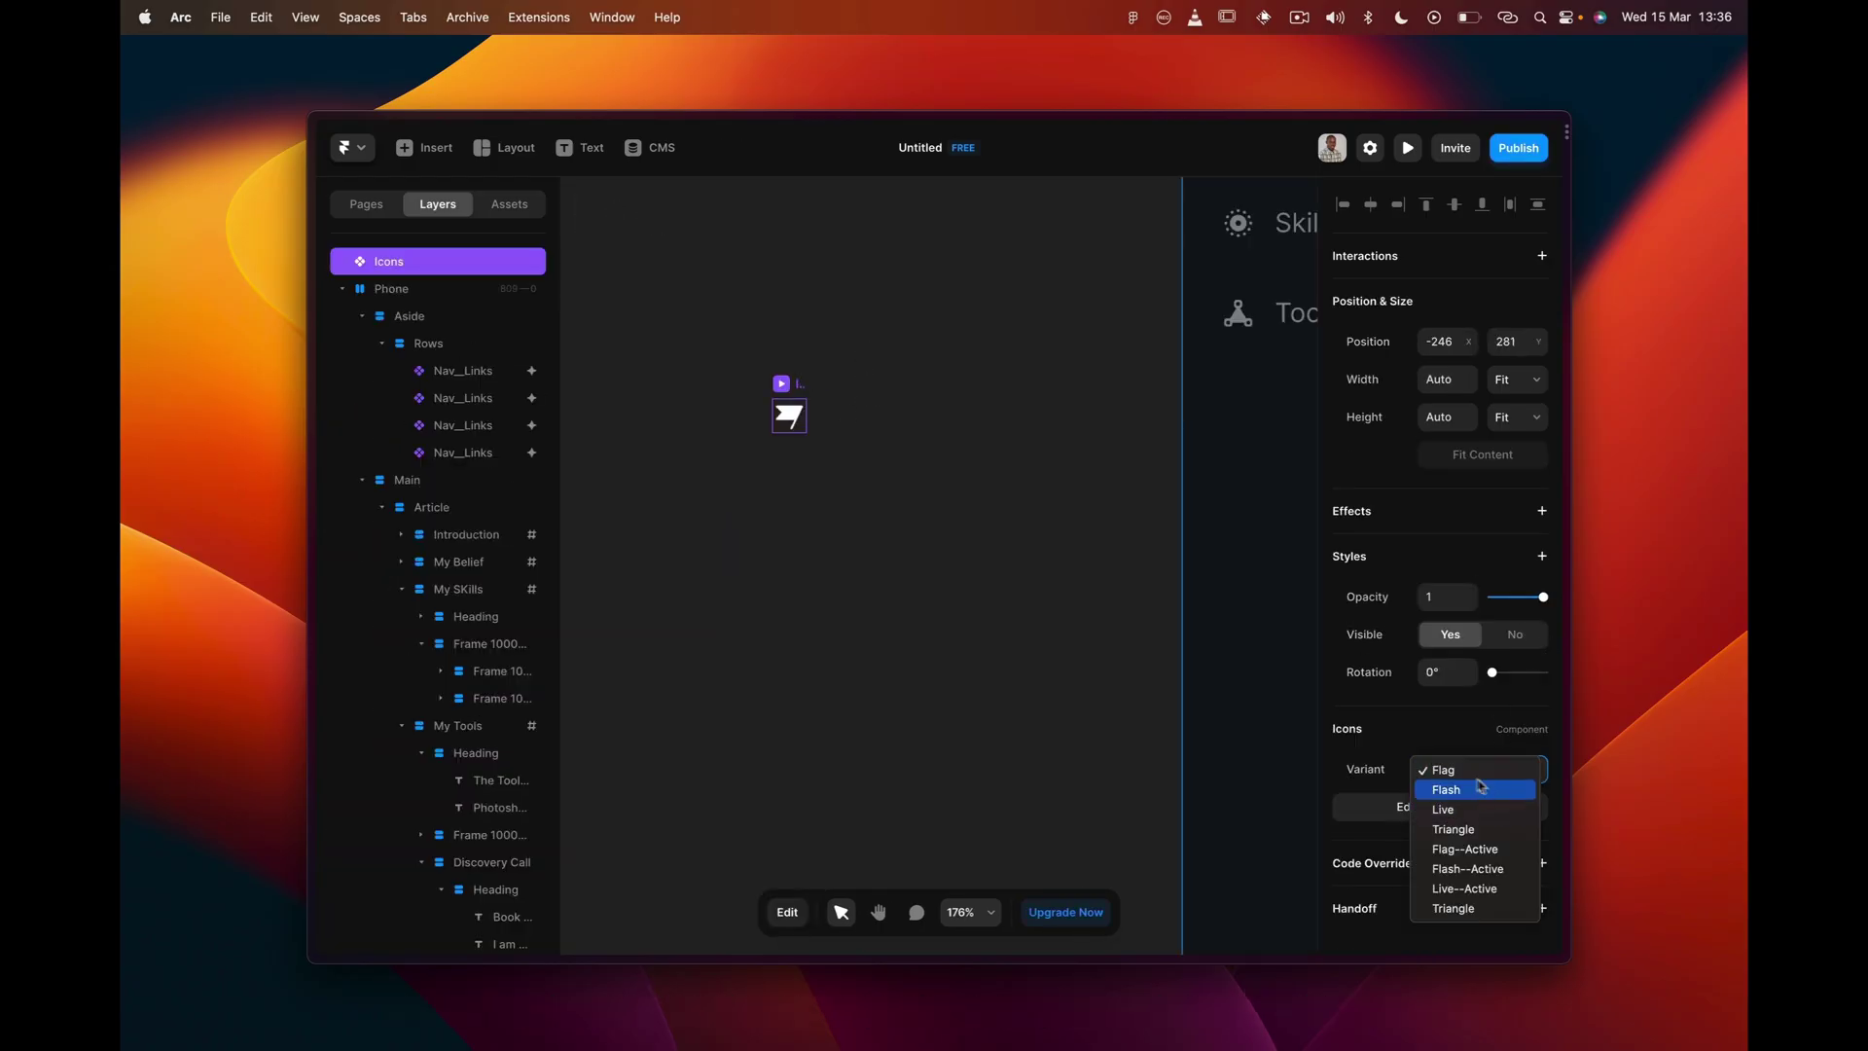
{"action": "left_click", "coordinate": [1492, 863]}
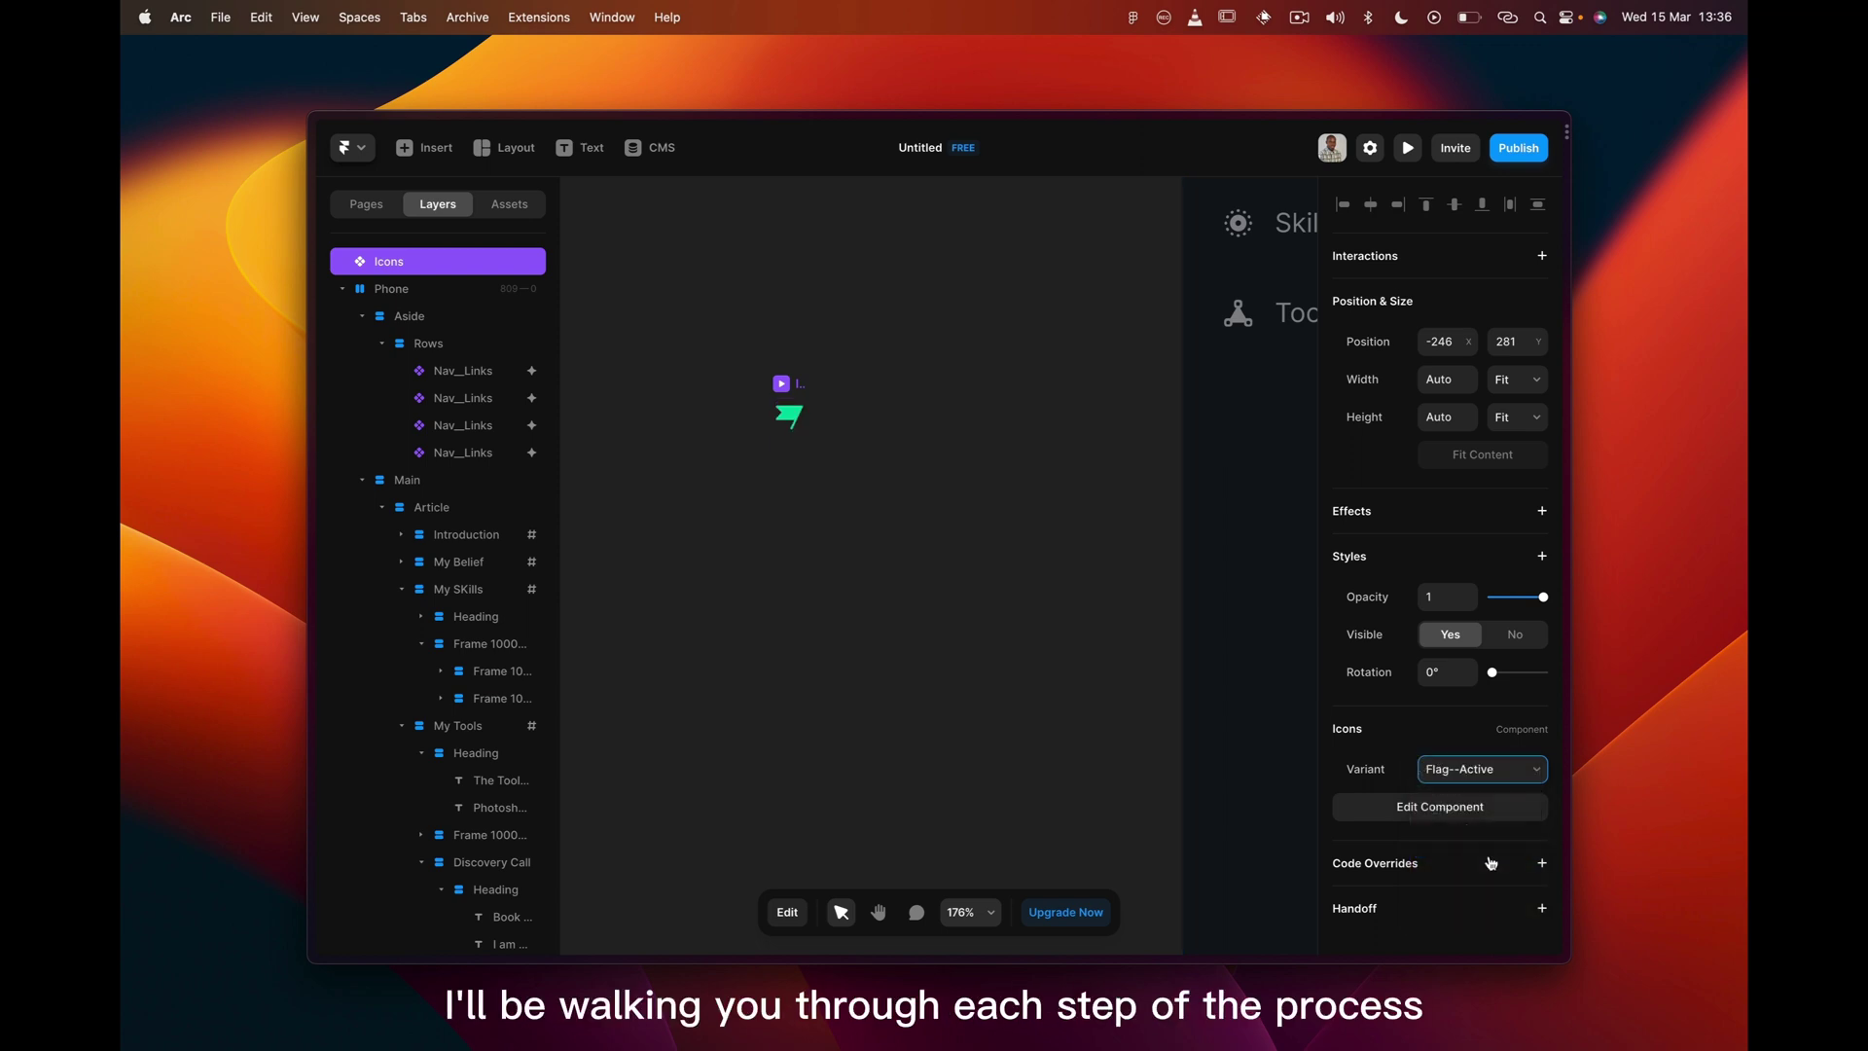
{"action": "left_click", "coordinate": [1485, 769]}
{"action": "left_click", "coordinate": [1459, 691]}
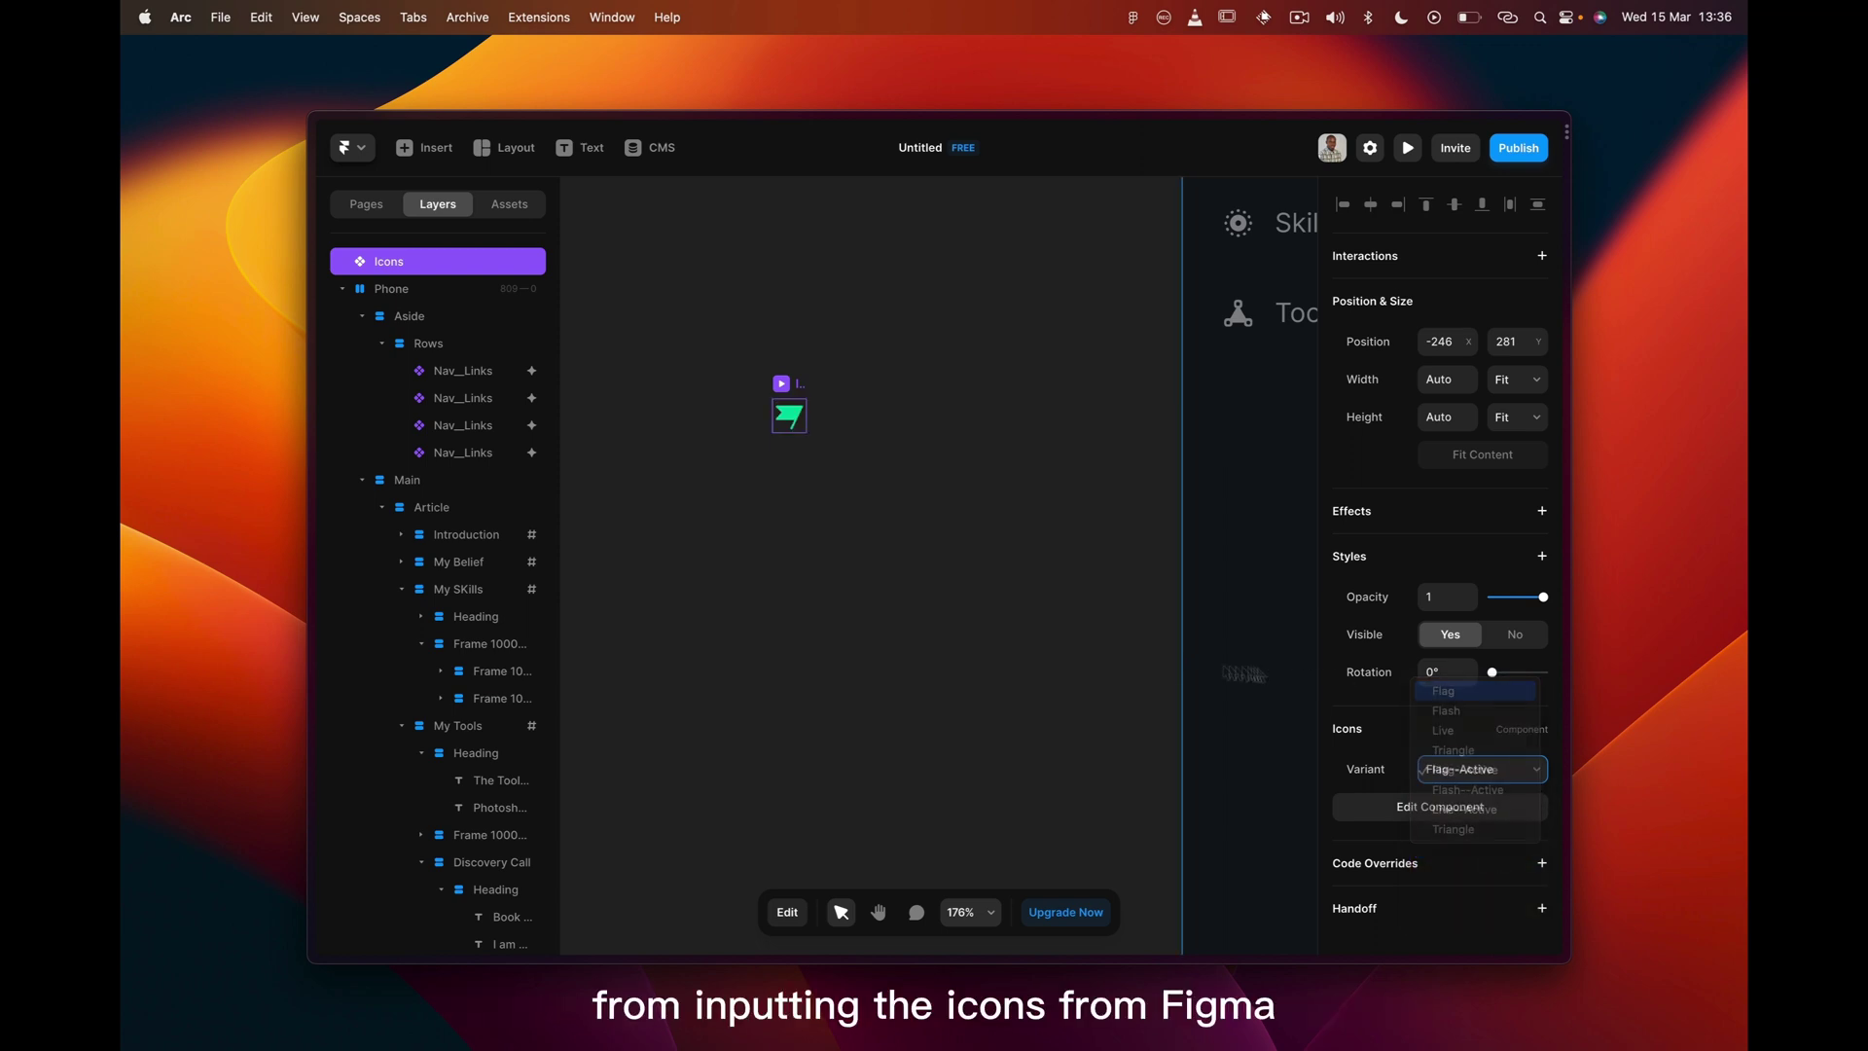
{"action": "left_click", "coordinate": [1107, 655]}
{"action": "left_click", "coordinate": [790, 414]}
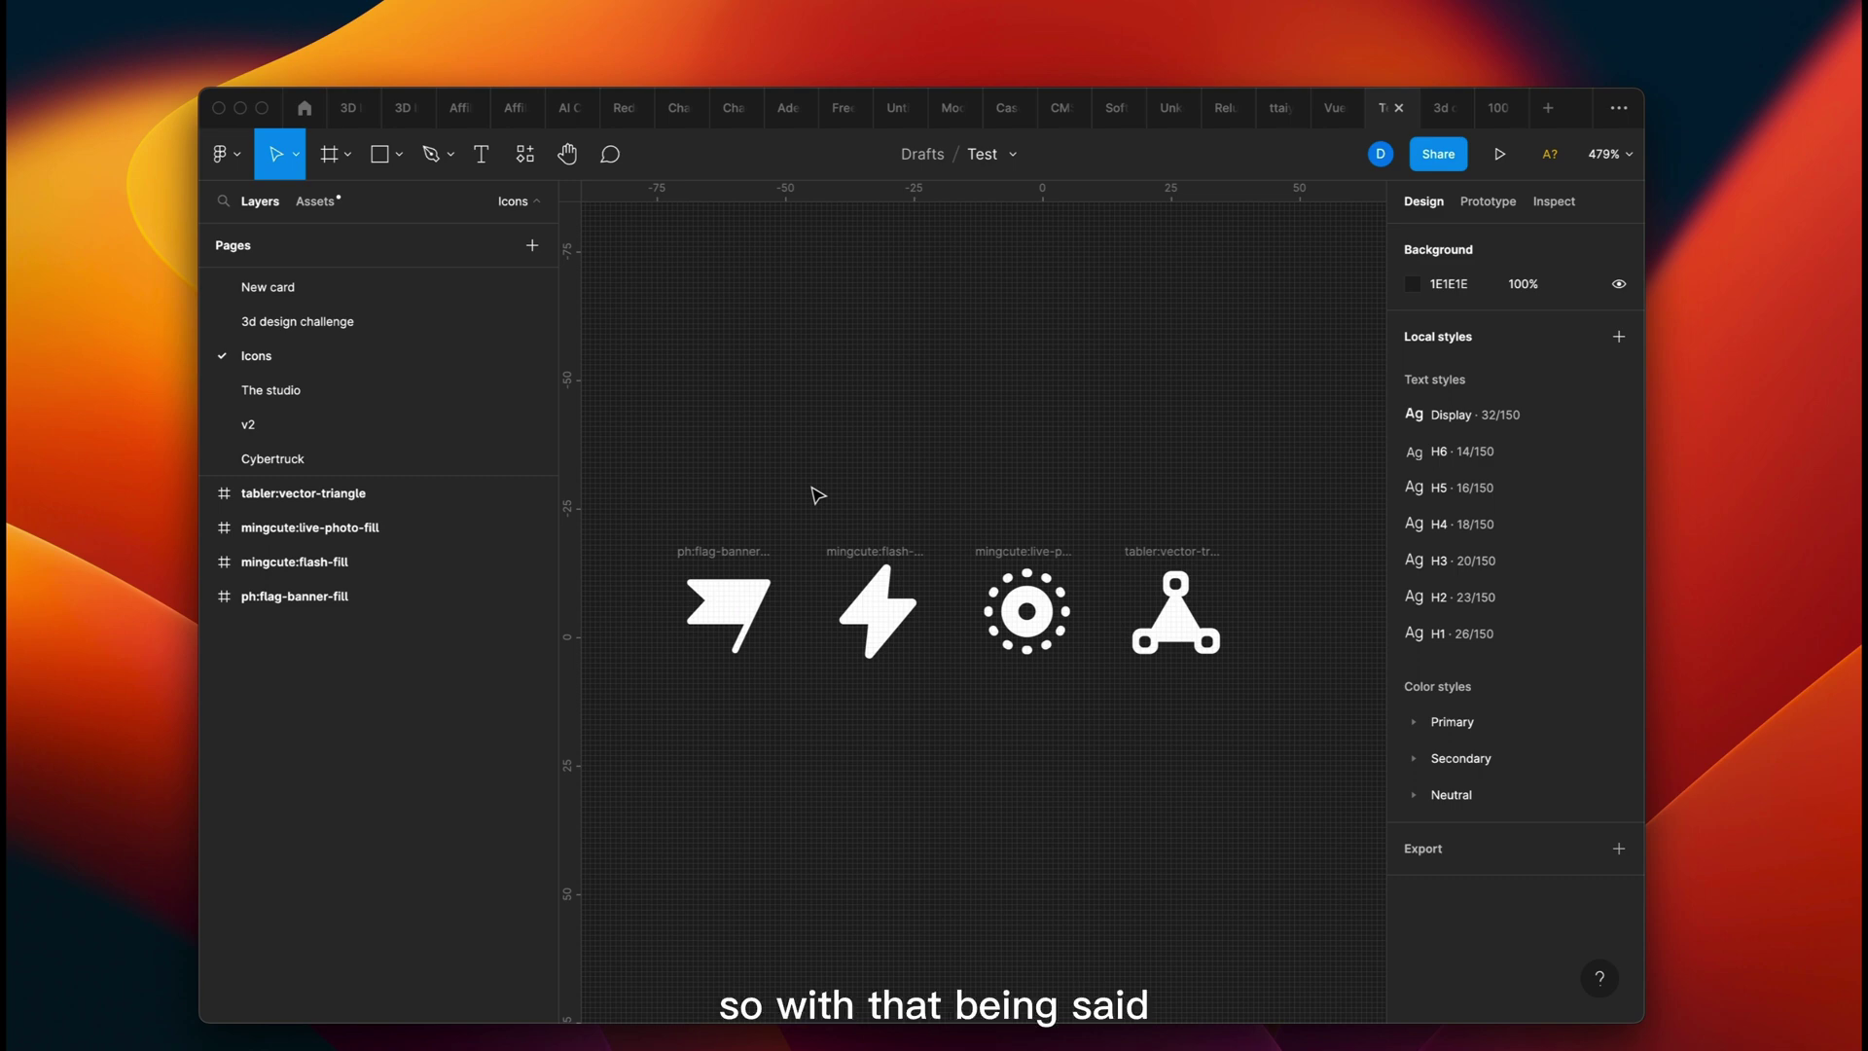
Wrap the flag, flash, live and triangle icons in one horizontal auto-layout frame.
{"action": "left_click", "coordinate": [747, 557]}
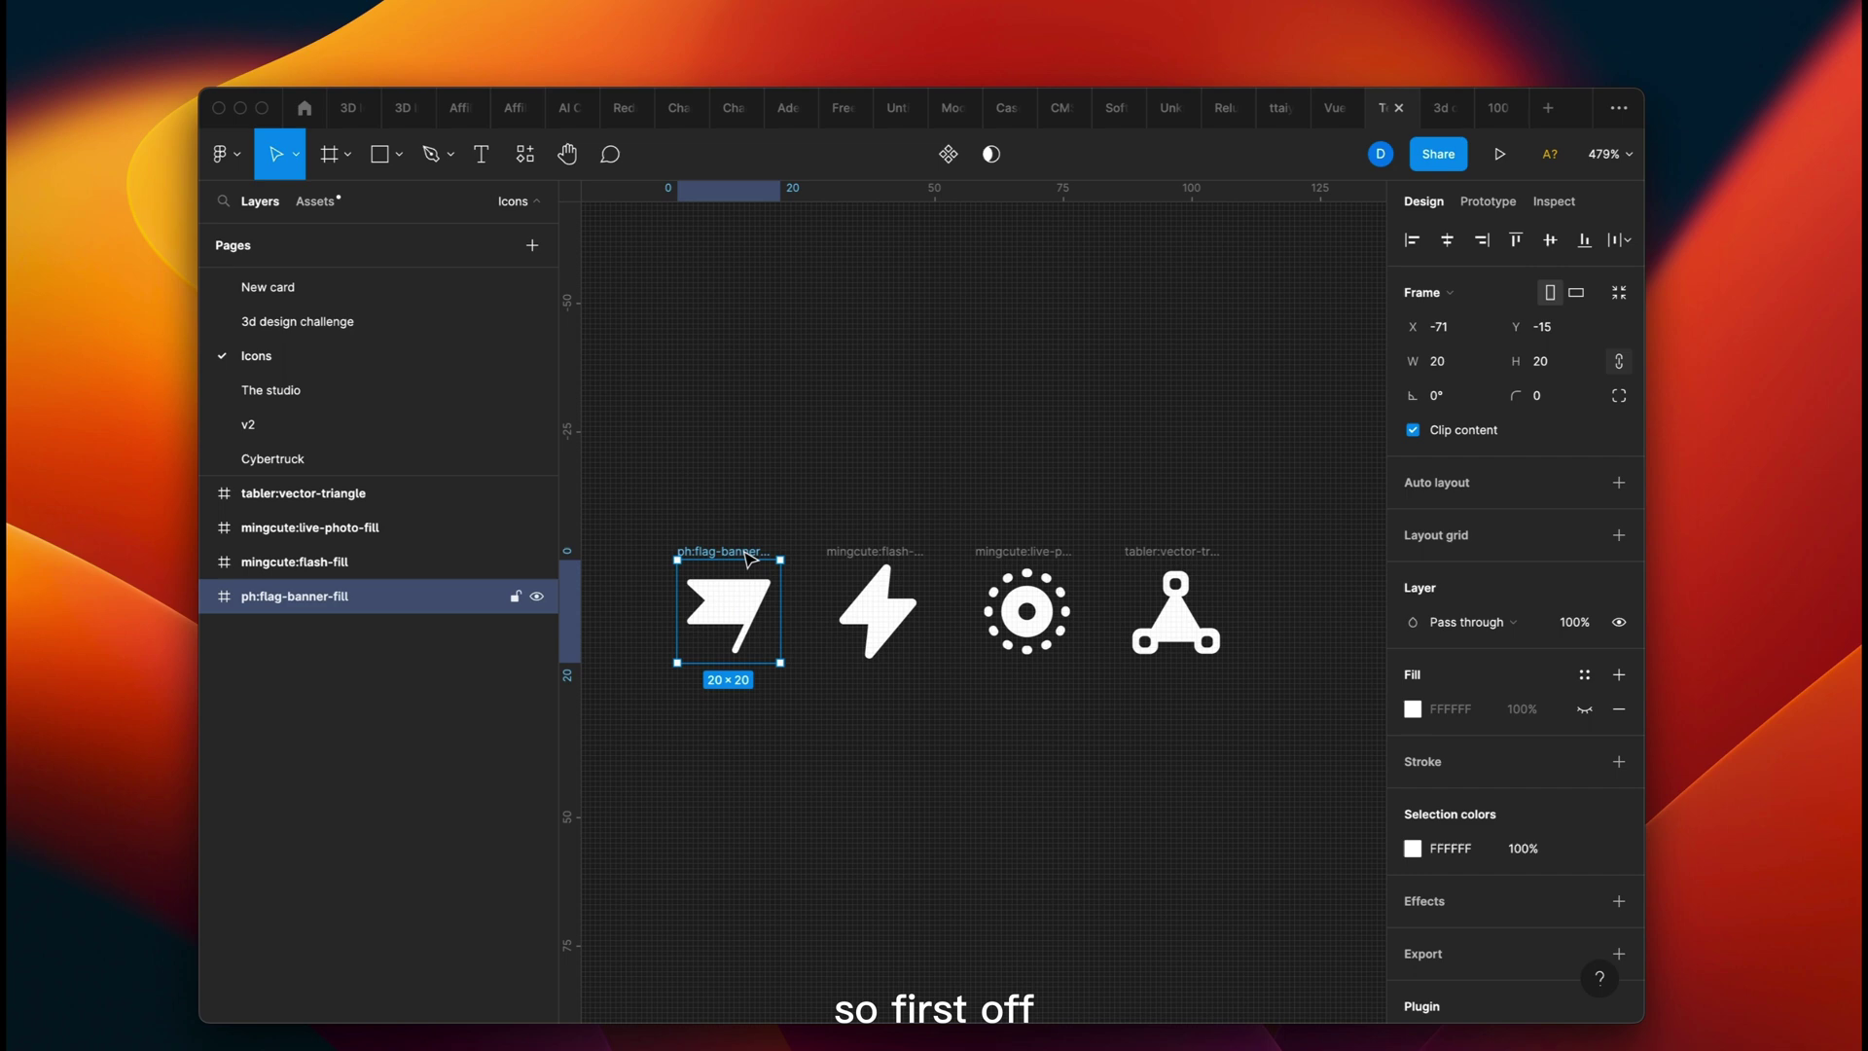
{"action": "left_click", "coordinate": [876, 551], "text": "shift"}
{"action": "left_click", "coordinate": [1023, 552], "text": "shift"}
{"action": "left_click", "coordinate": [1204, 552], "text": "shift"}
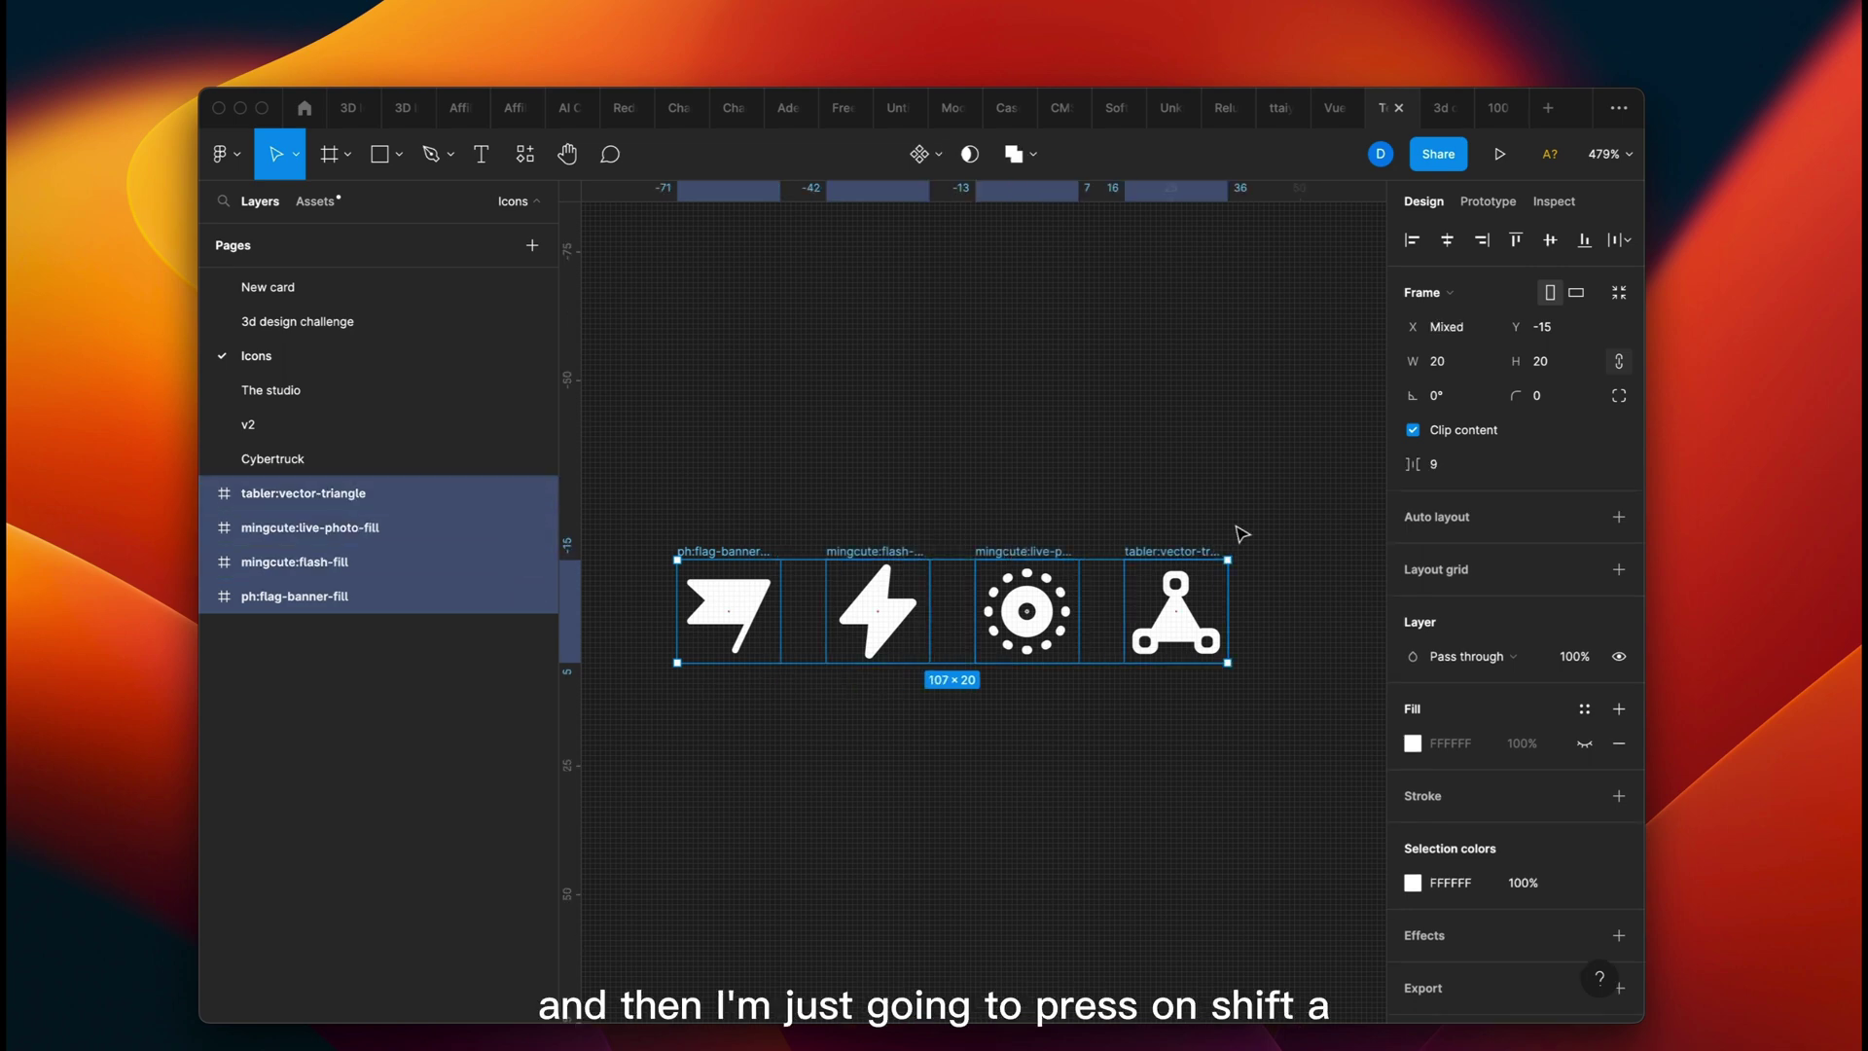
{"action": "key", "text": "shift+a"}
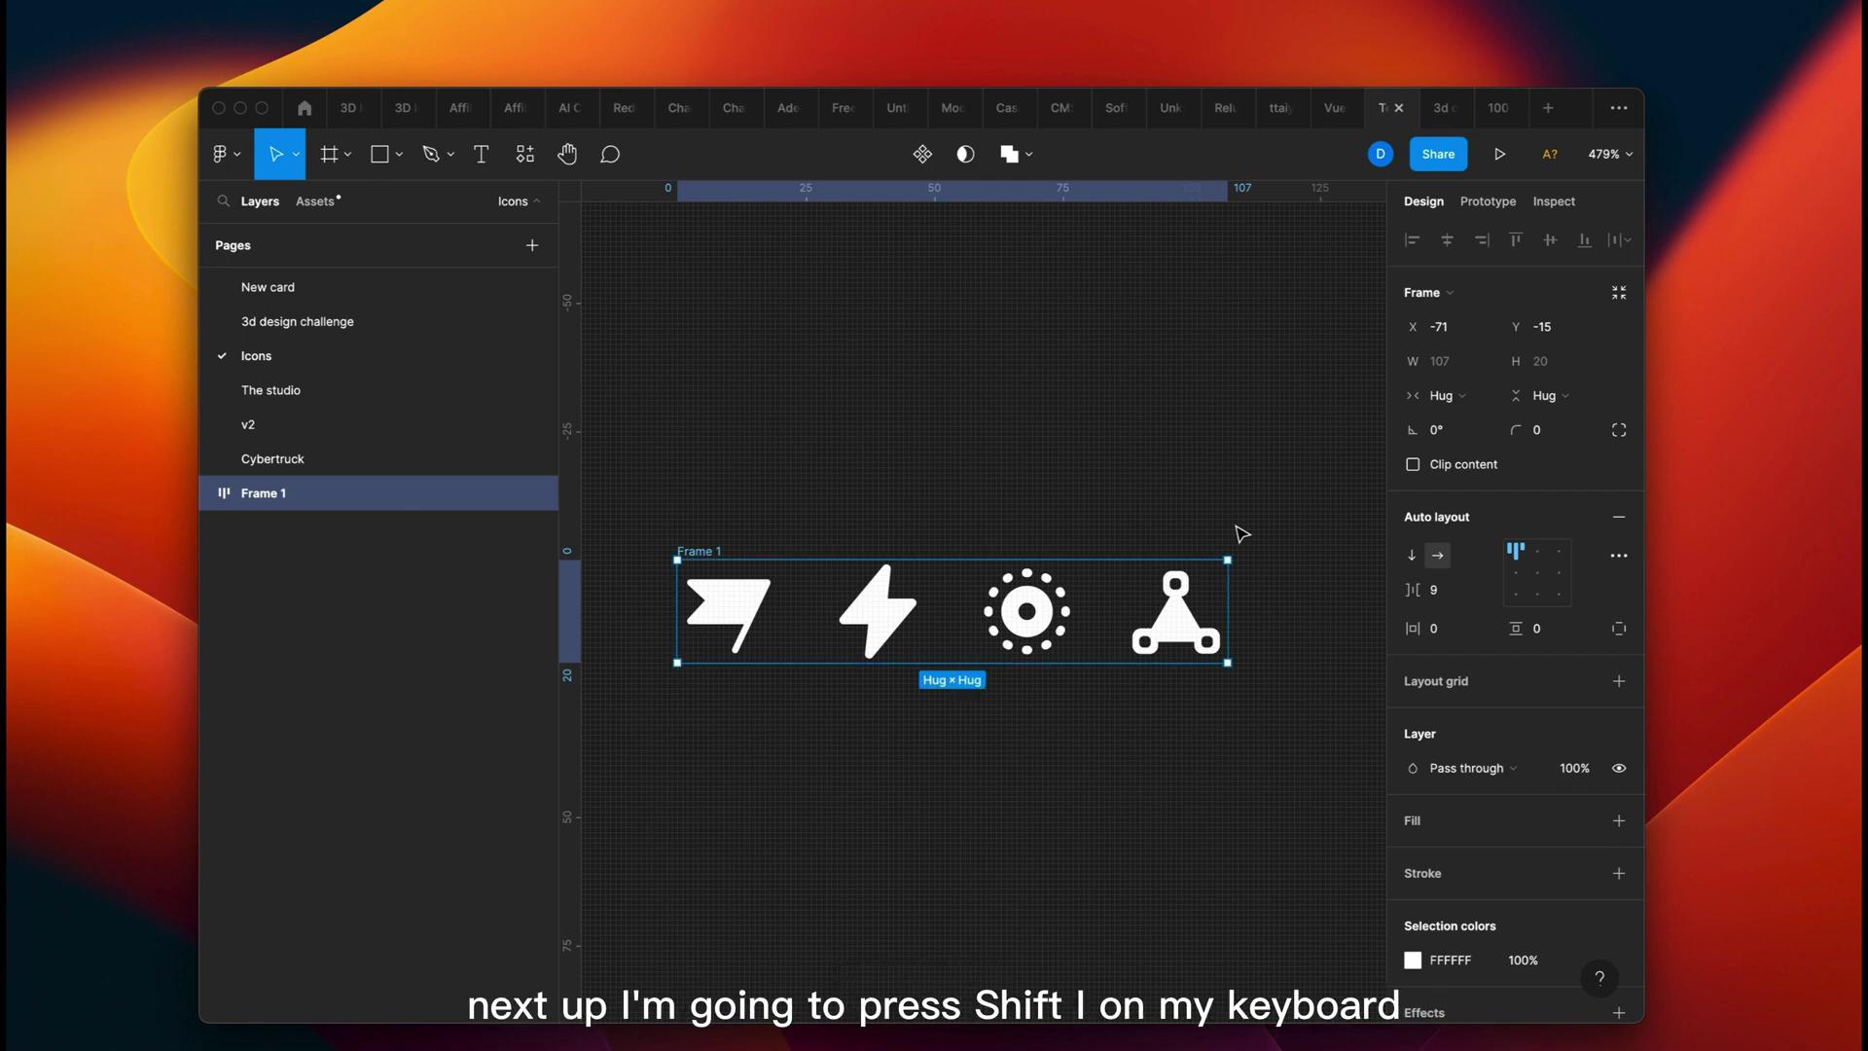
{"action": "key", "text": "shift+i"}
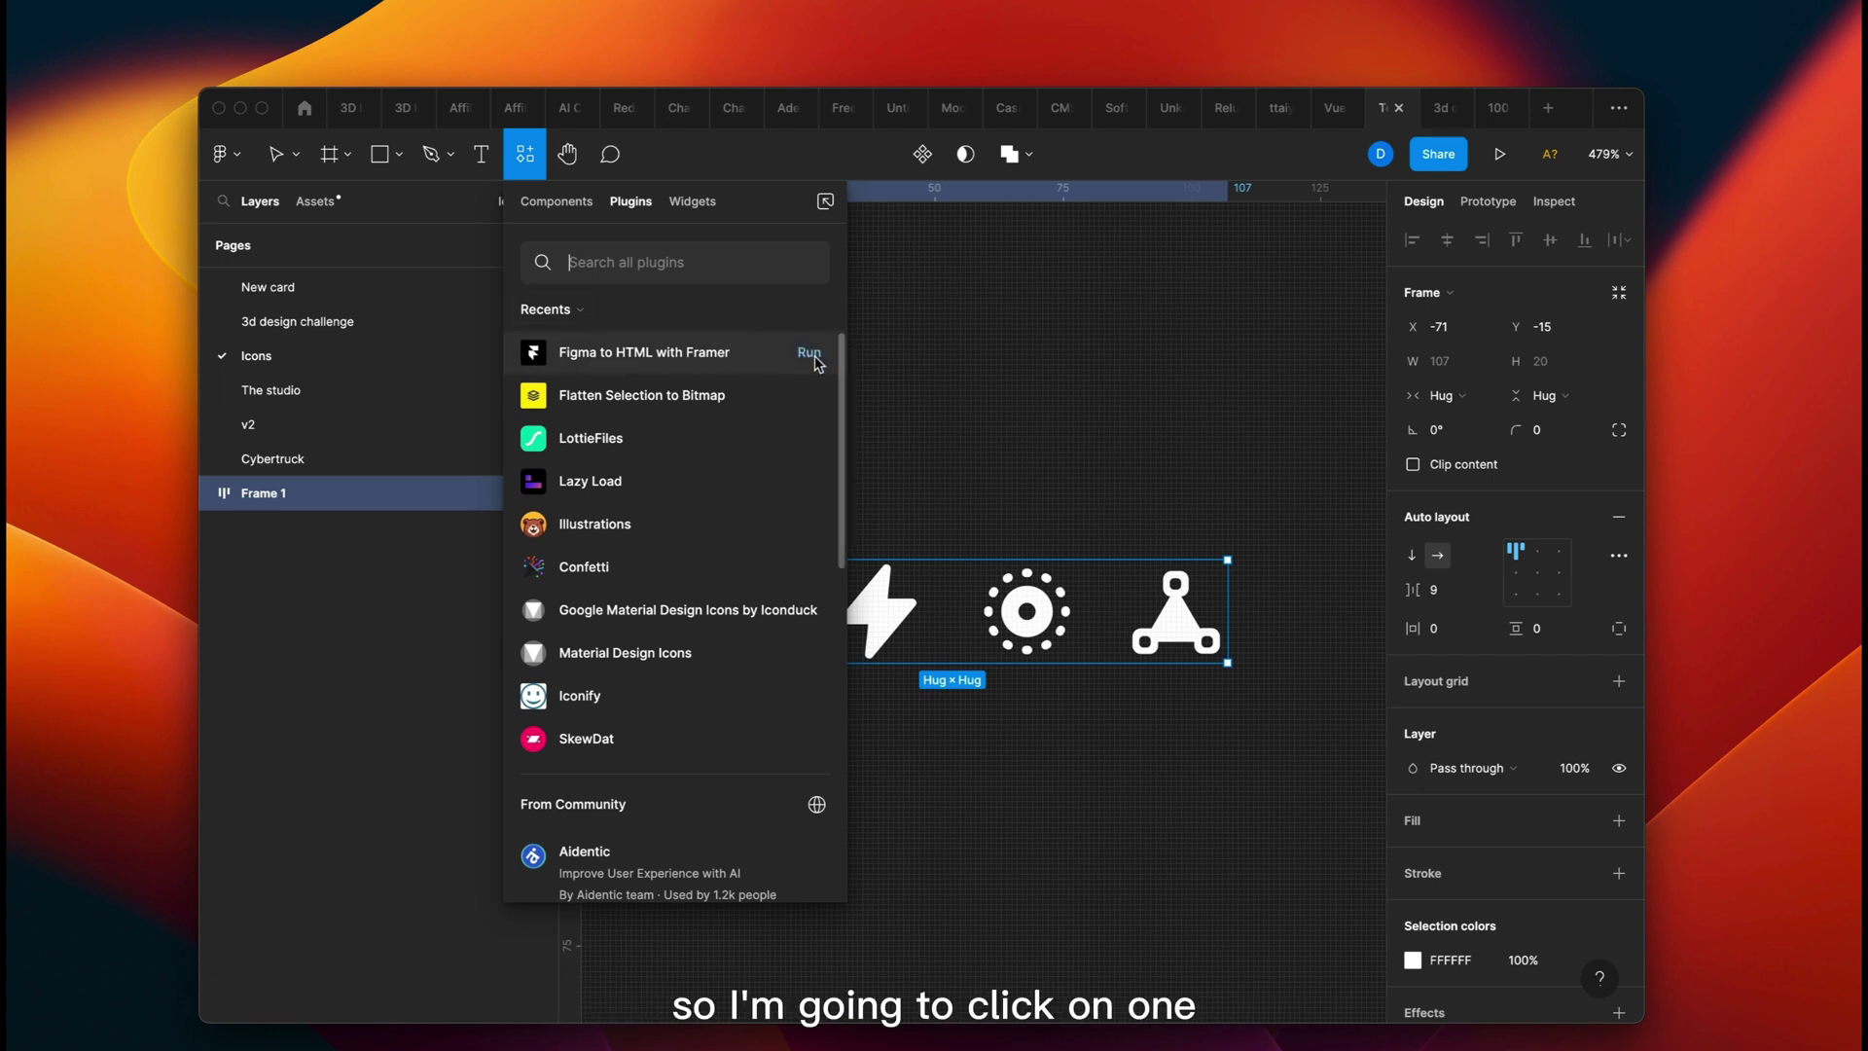
{"action": "key", "text": "Escape"}
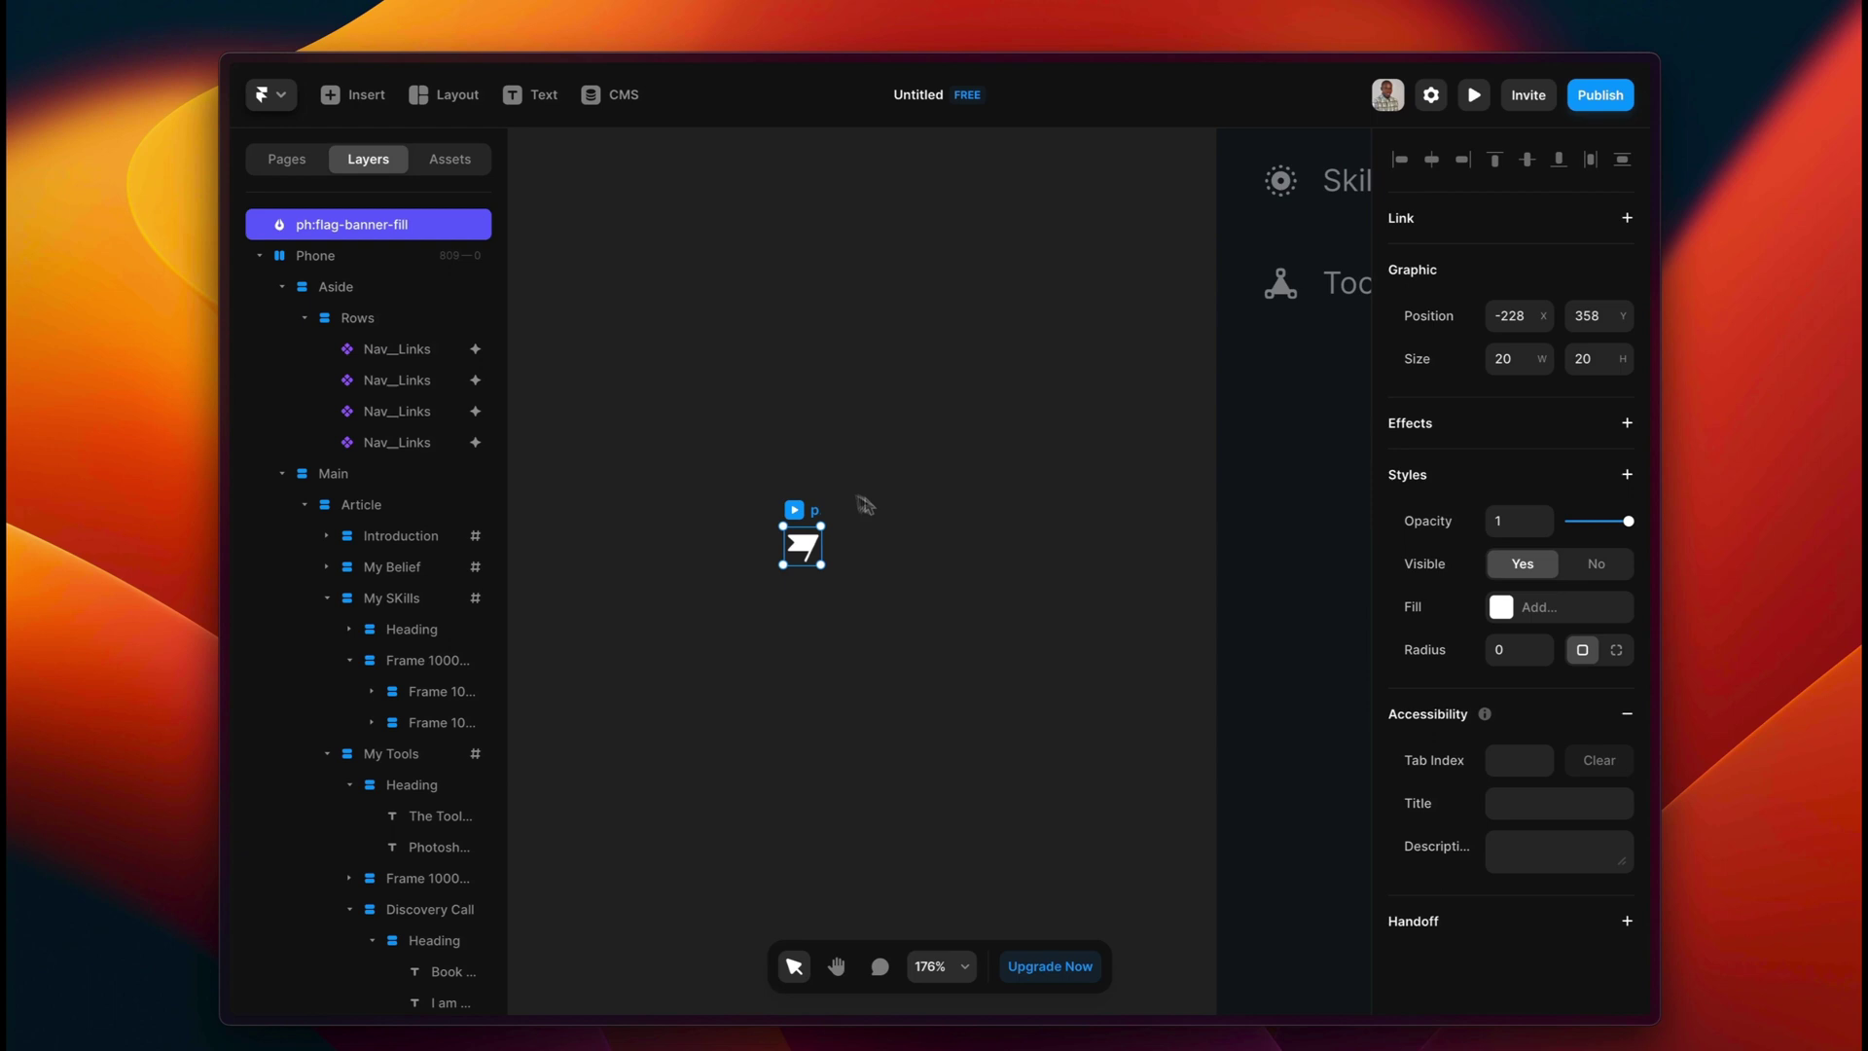
Paste the copied Figma four-icon frame and delete the standalone flag icon.
{"action": "left_click", "coordinate": [883, 474]}
{"action": "left_click", "coordinate": [802, 544]}
{"action": "left_click", "coordinate": [861, 450]}
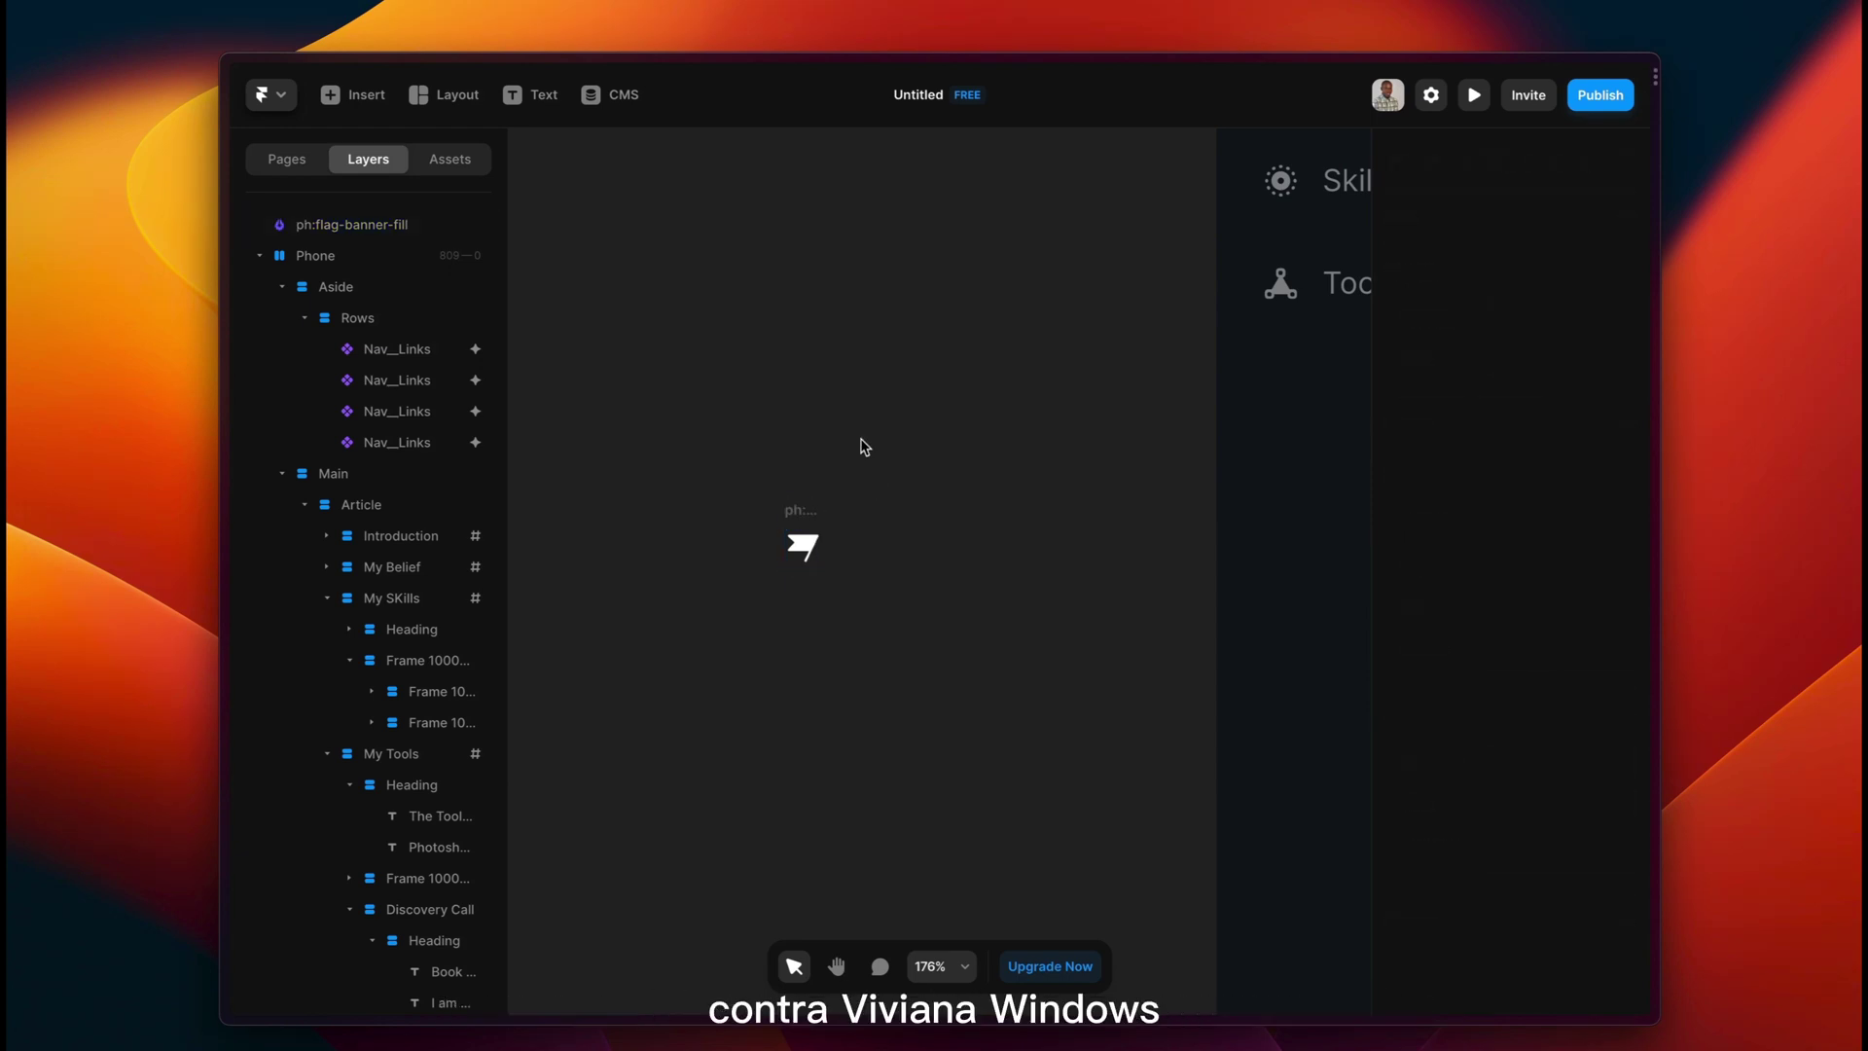
{"action": "key", "text": "super+v"}
{"action": "left_click", "coordinate": [801, 543]}
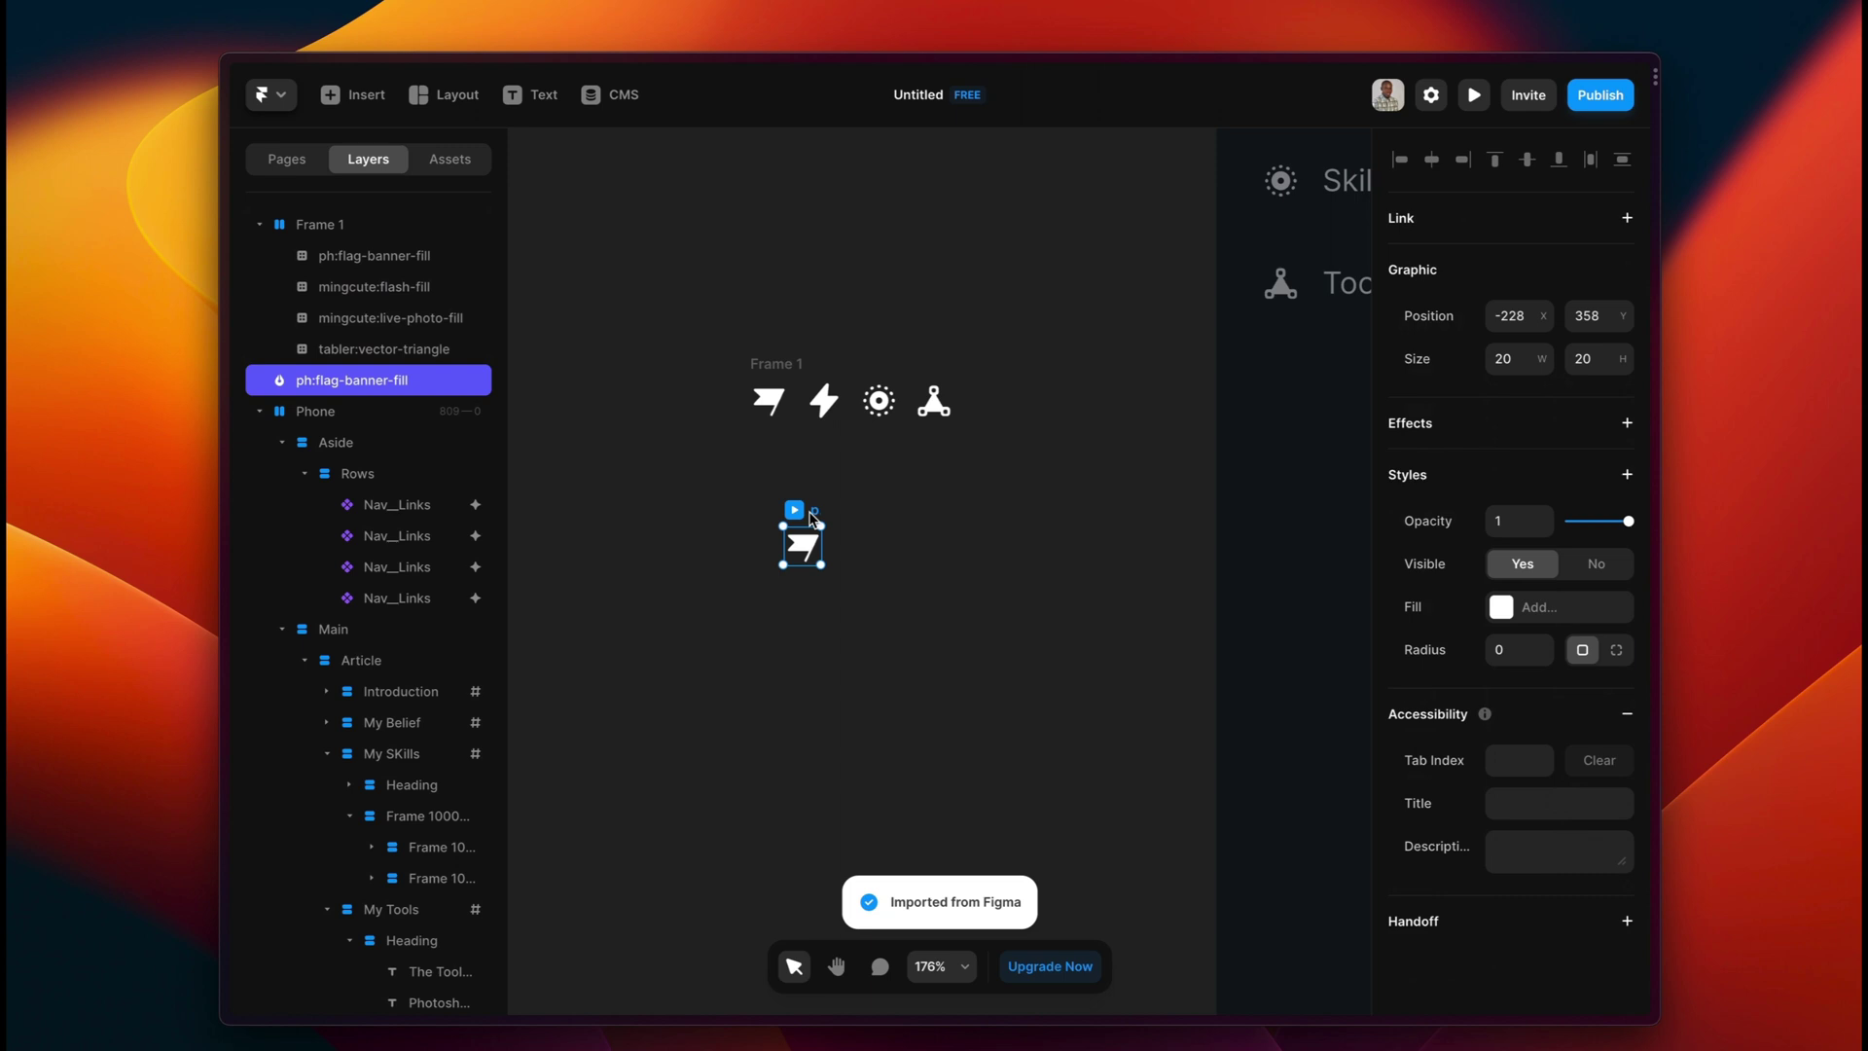
{"action": "key", "text": "Delete"}
Convert Frame 1 into a component named Icons via the command palette.
{"action": "left_click", "coordinate": [812, 377]}
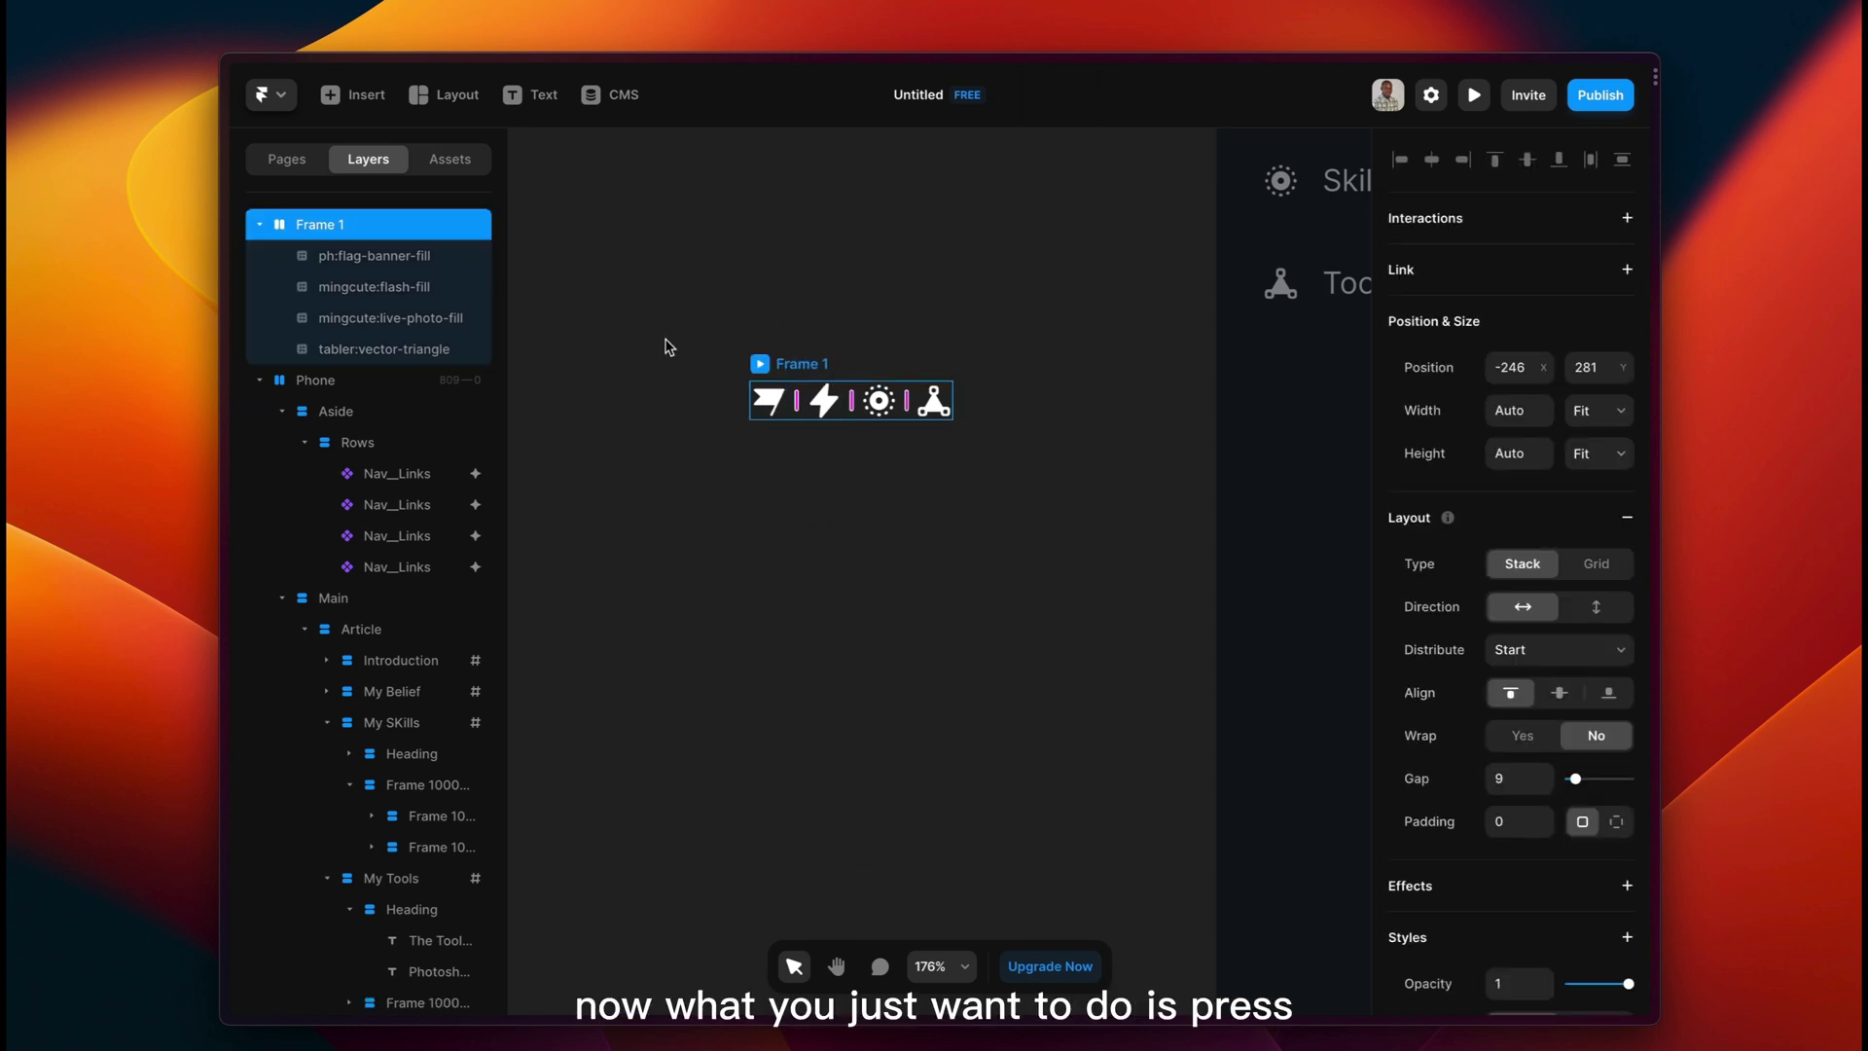
{"action": "key", "text": "super+k"}
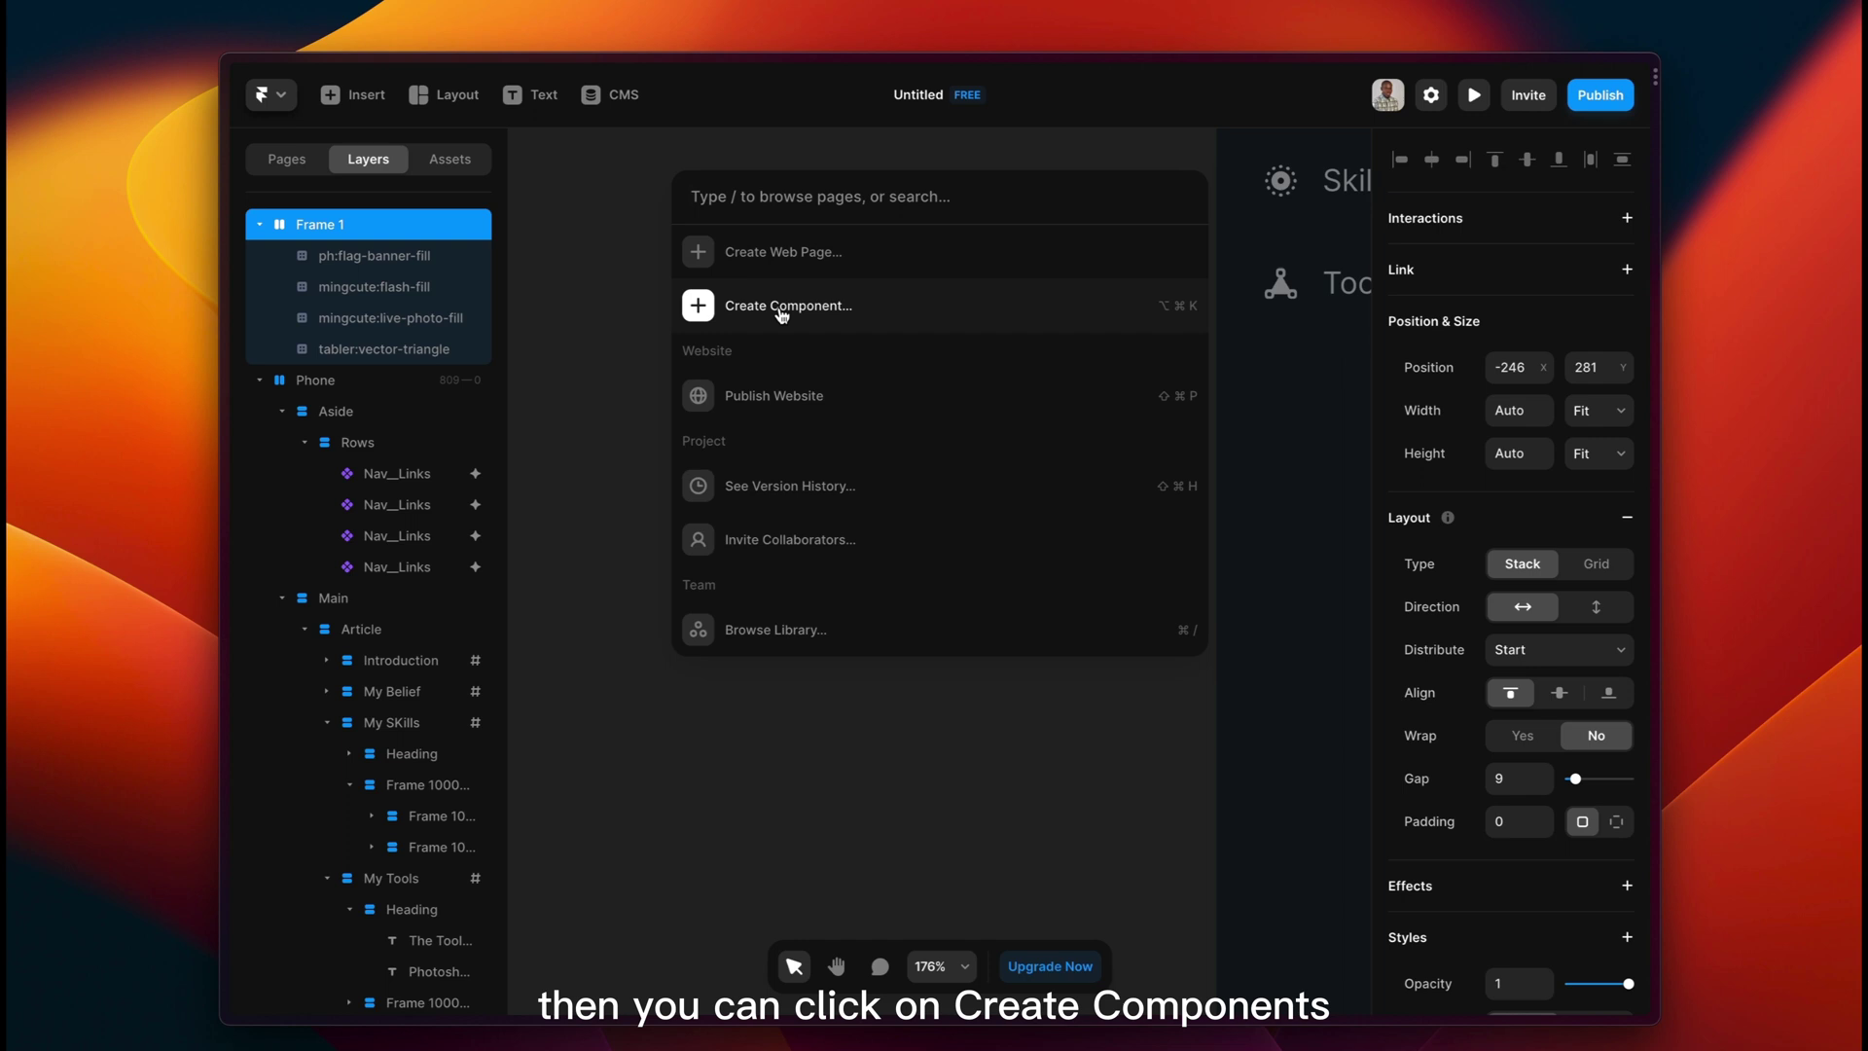
{"action": "left_click", "coordinate": [782, 315]}
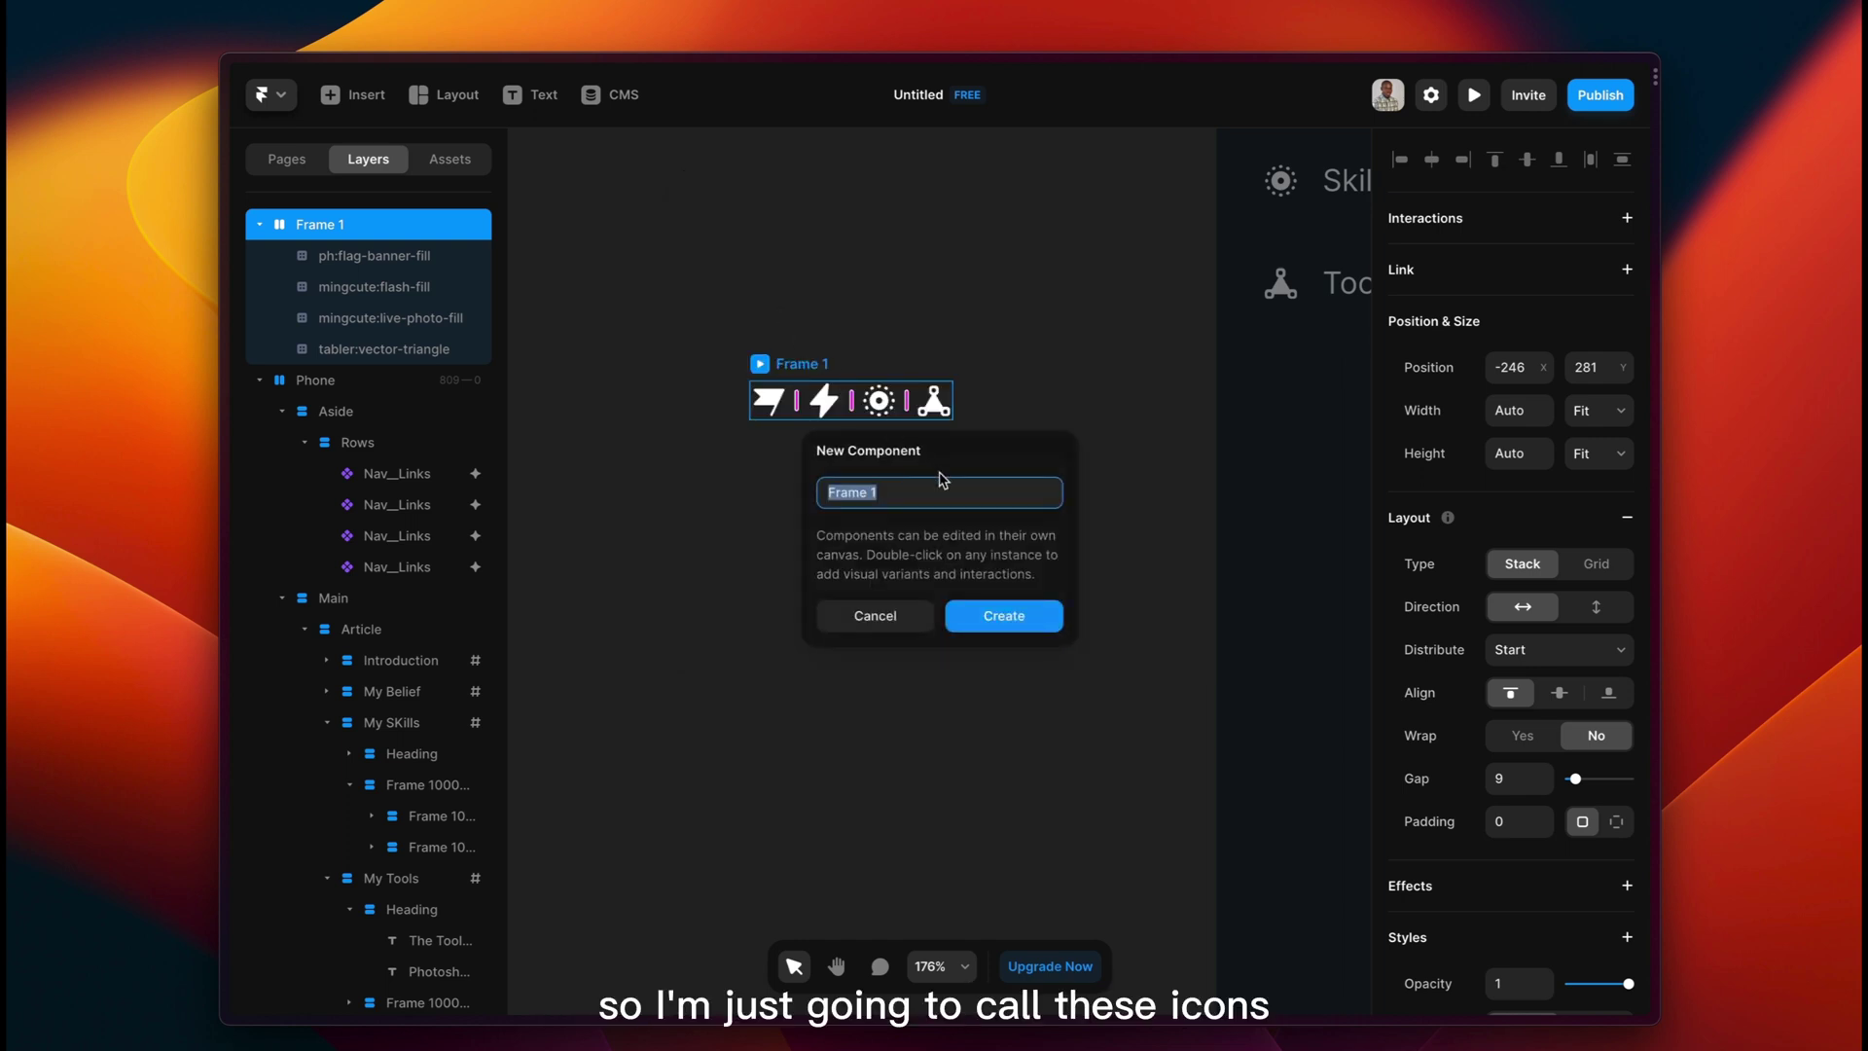
{"action": "key", "text": "BackSpace"}
{"action": "type", "text": "ns"}
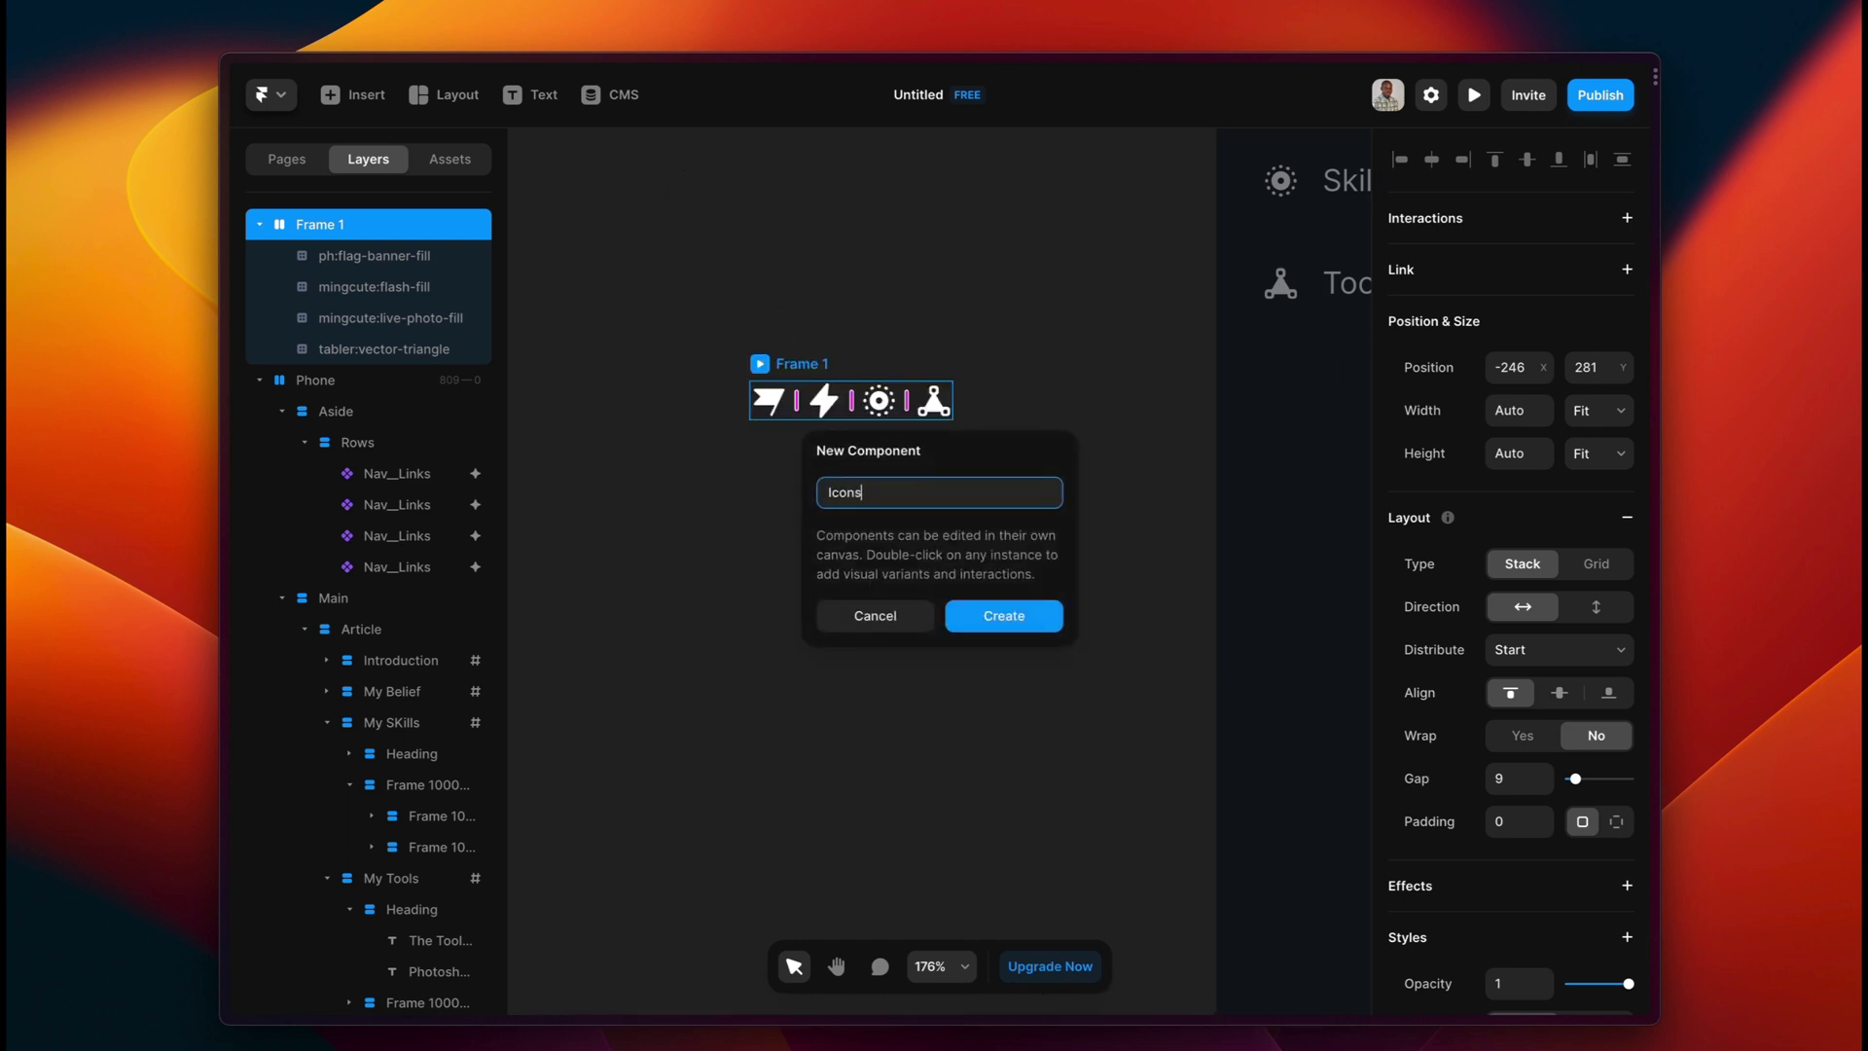
{"action": "key", "text": "Return"}
{"action": "scroll", "coordinate": [988, 556], "scroll_direction": "up", "scroll_amount": 5}
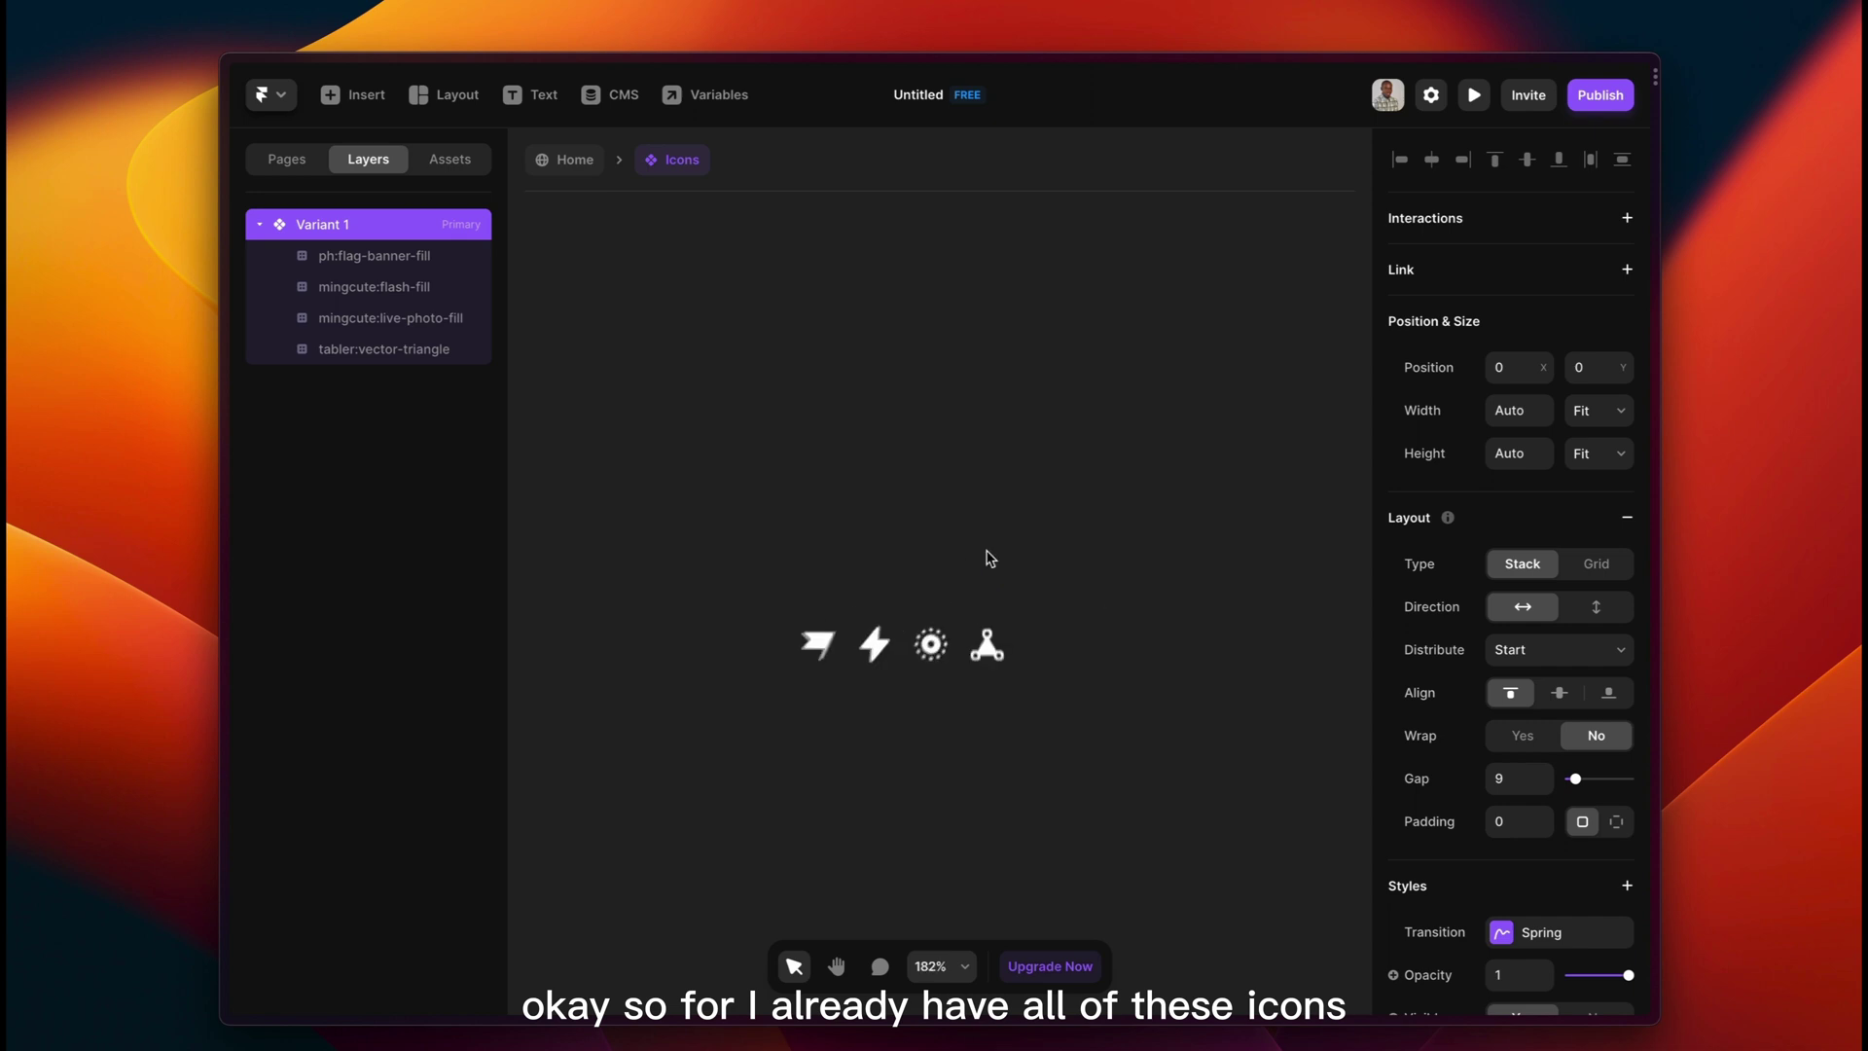
Hide the flash, live and triangle icons so Variant 1 shows only the flag.
{"action": "left_click", "coordinate": [877, 643]}
{"action": "left_click", "coordinate": [930, 651], "text": "shift"}
{"action": "left_click", "coordinate": [988, 649], "text": "shift"}
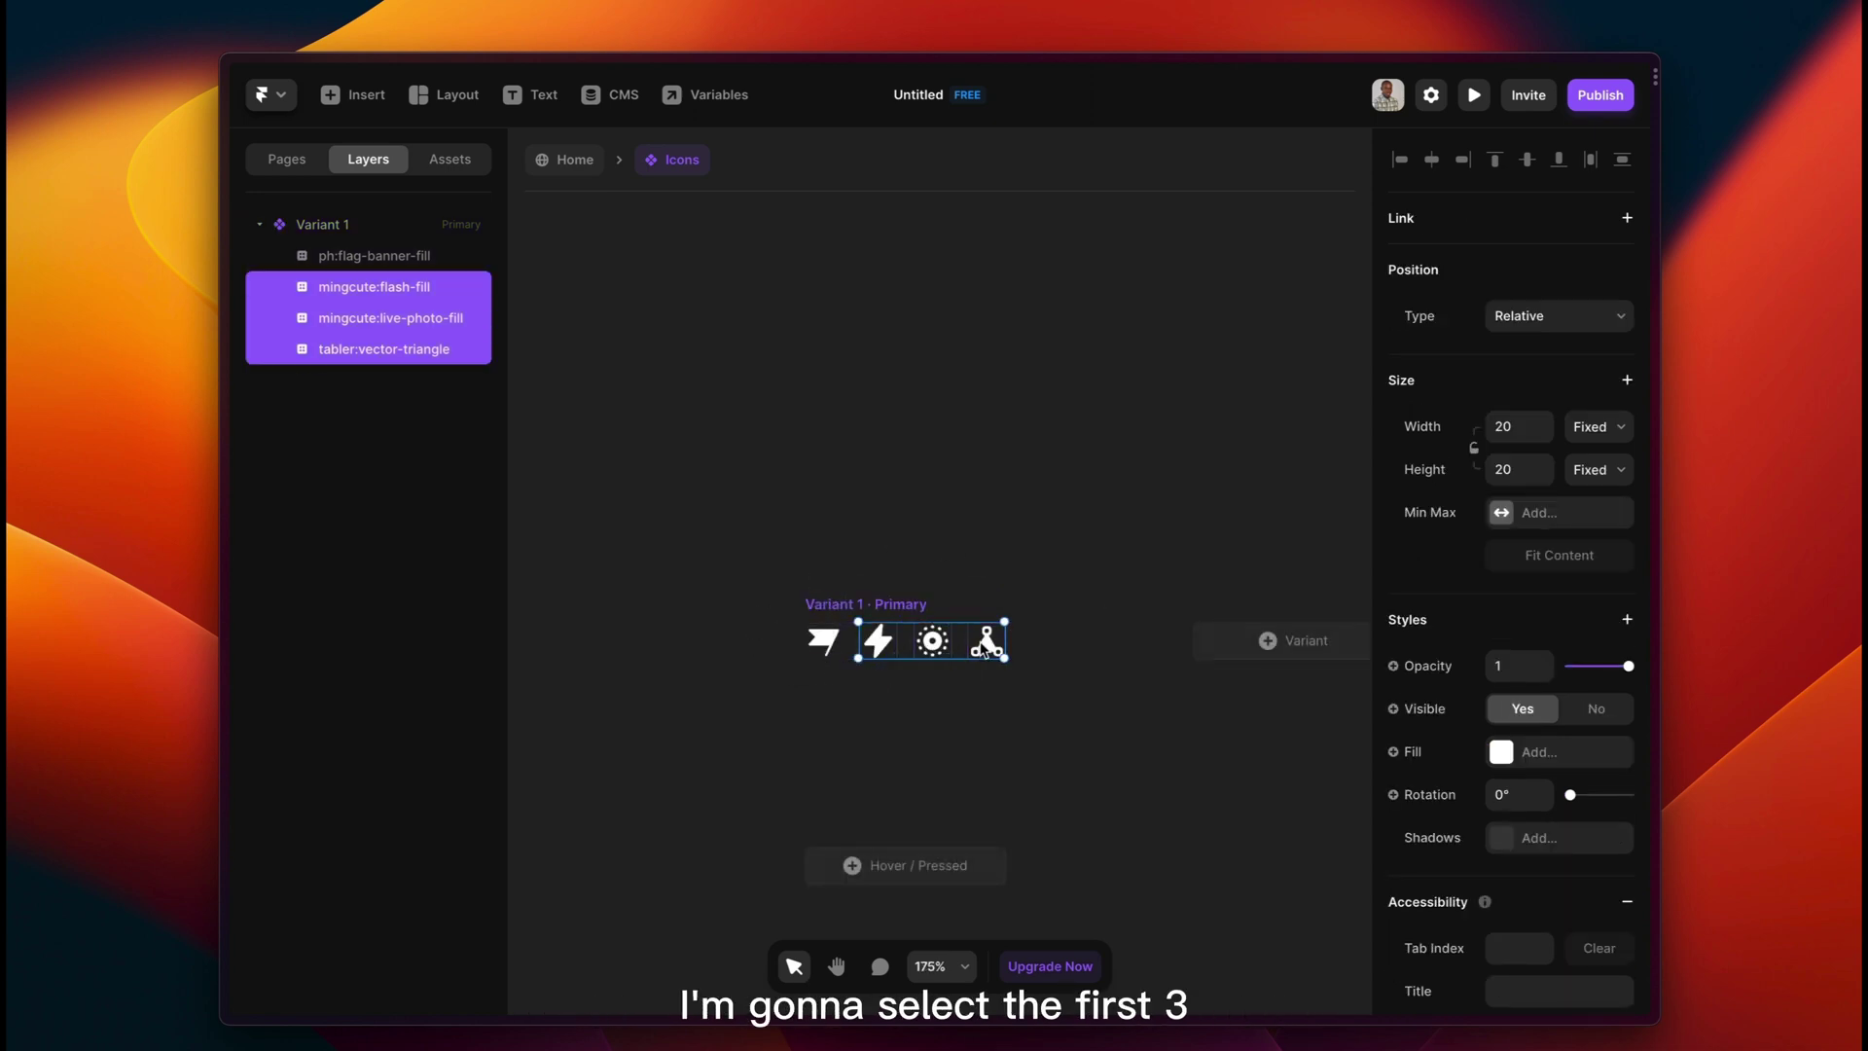
{"action": "left_click", "coordinate": [1592, 709]}
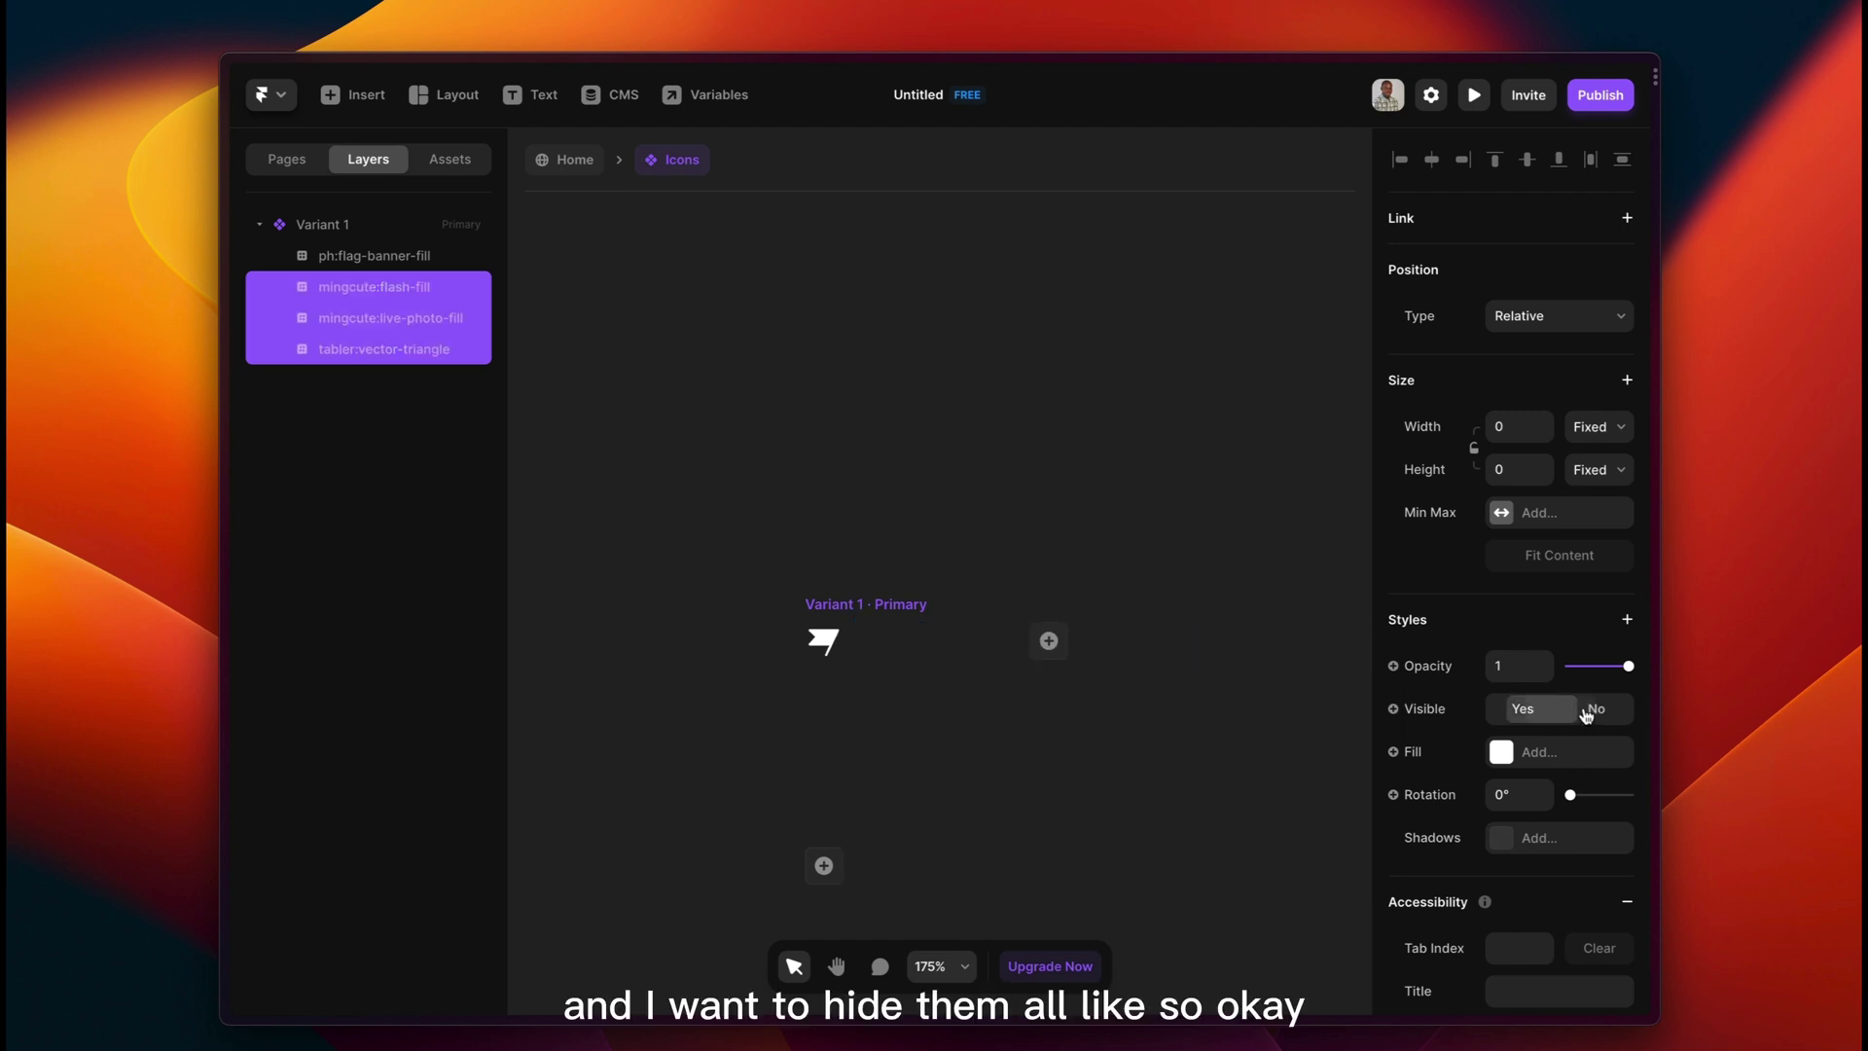
Add three more variants to the Icons component, making four in total.
{"action": "left_click", "coordinate": [1049, 640]}
{"action": "left_click", "coordinate": [1165, 603]}
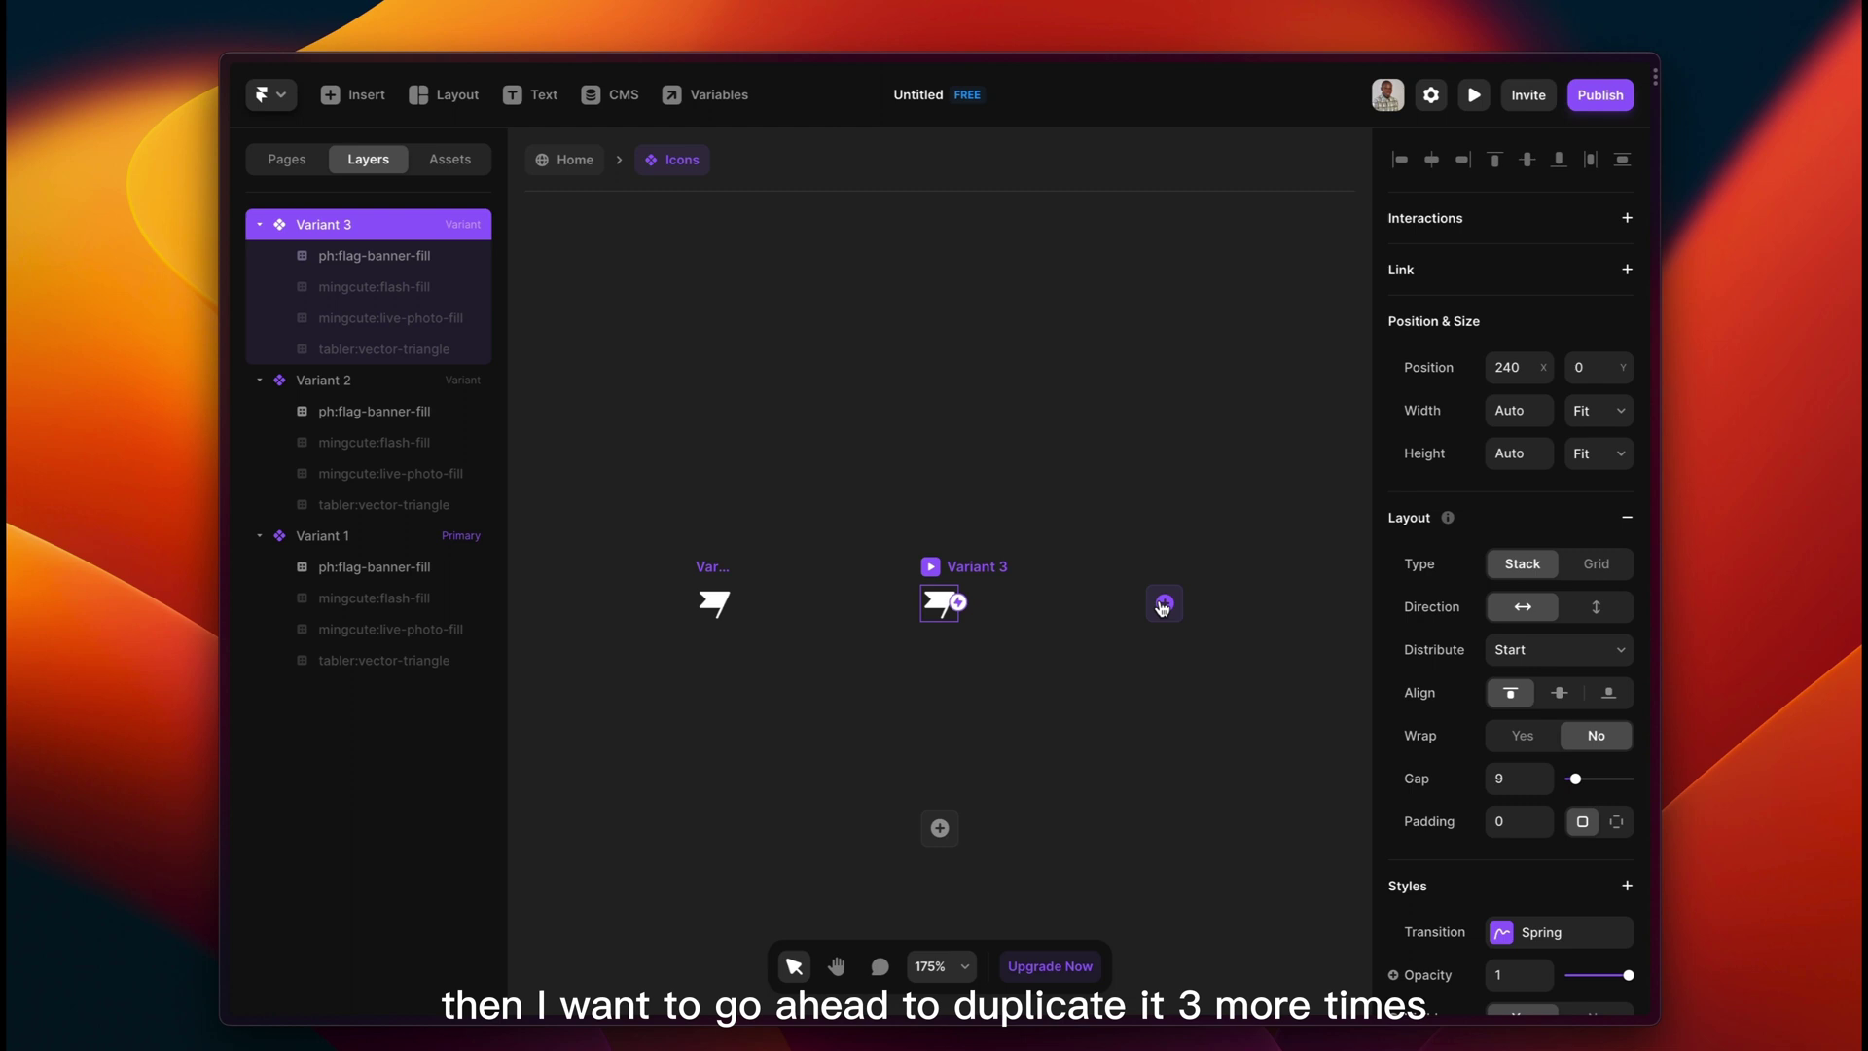
{"action": "left_click", "coordinate": [1165, 603]}
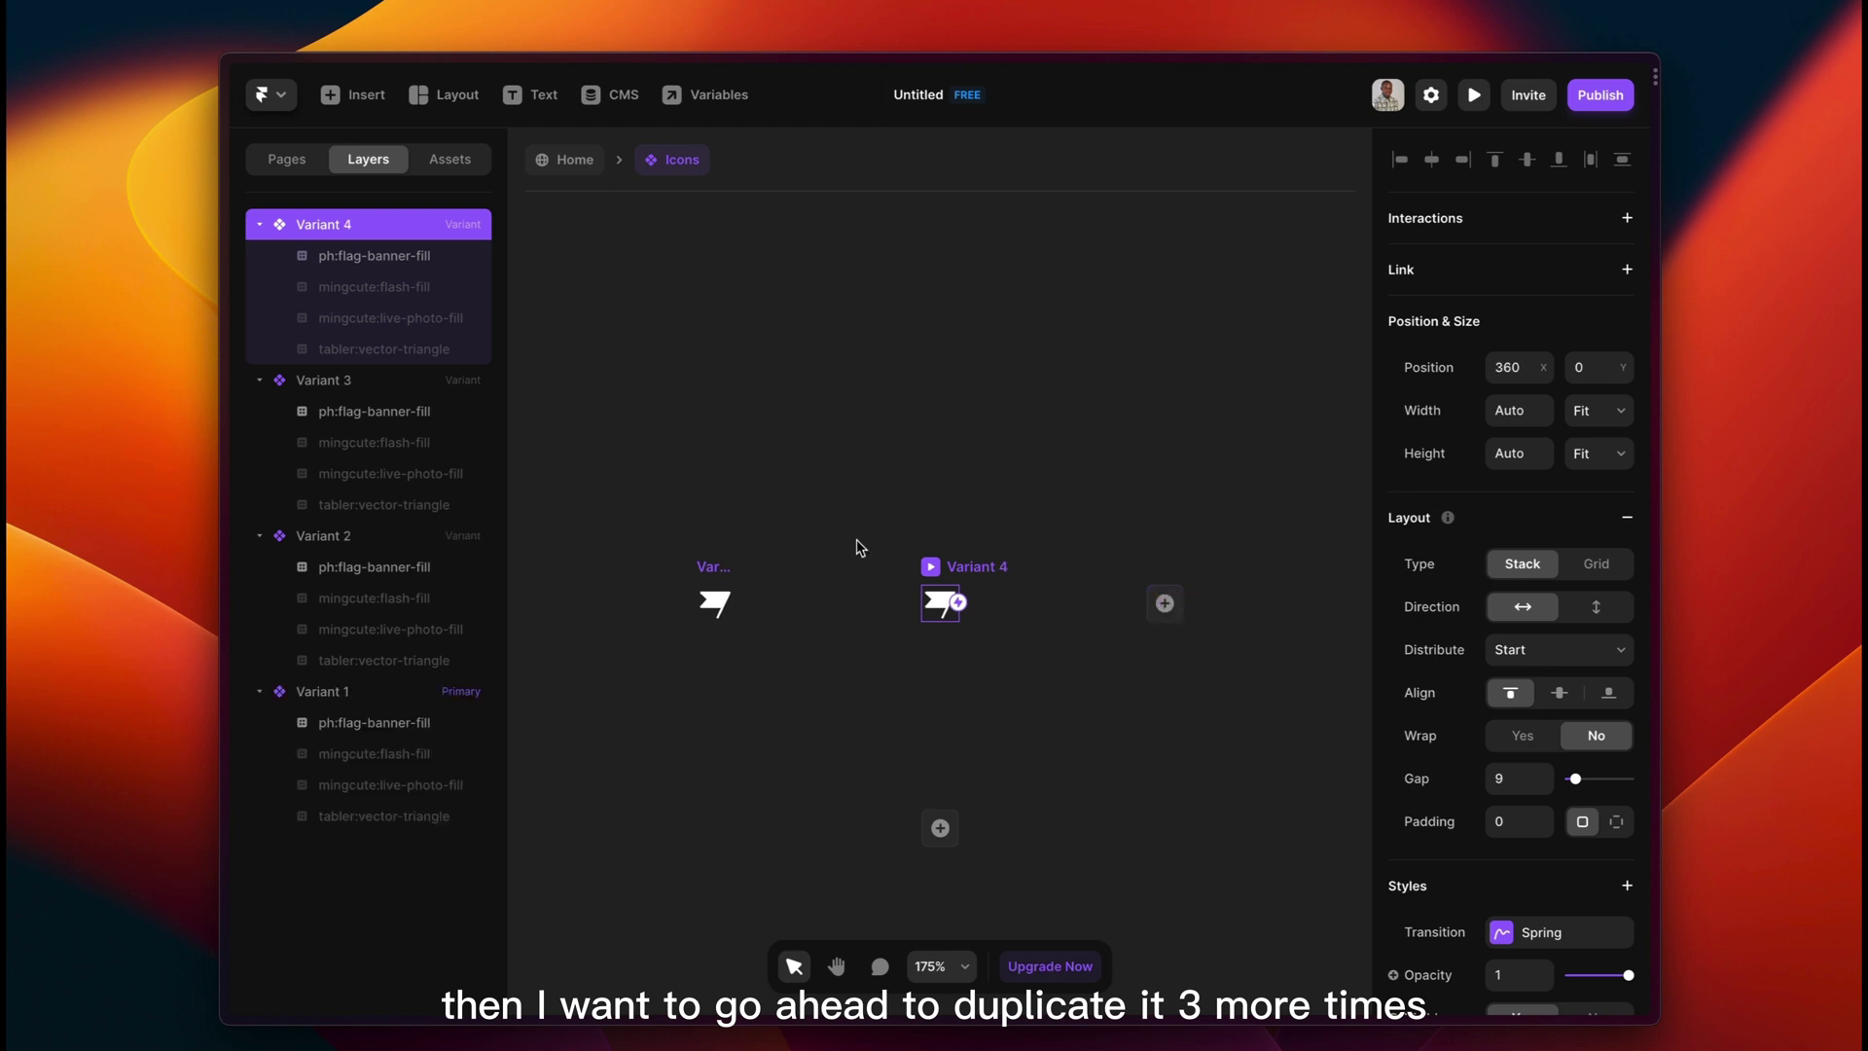
{"action": "scroll", "coordinate": [860, 541], "scroll_direction": "right", "scroll_amount": 2}
{"action": "scroll", "coordinate": [853, 555], "scroll_direction": "down", "scroll_amount": 5}
{"action": "scroll", "coordinate": [853, 550], "scroll_direction": "up", "scroll_amount": 3}
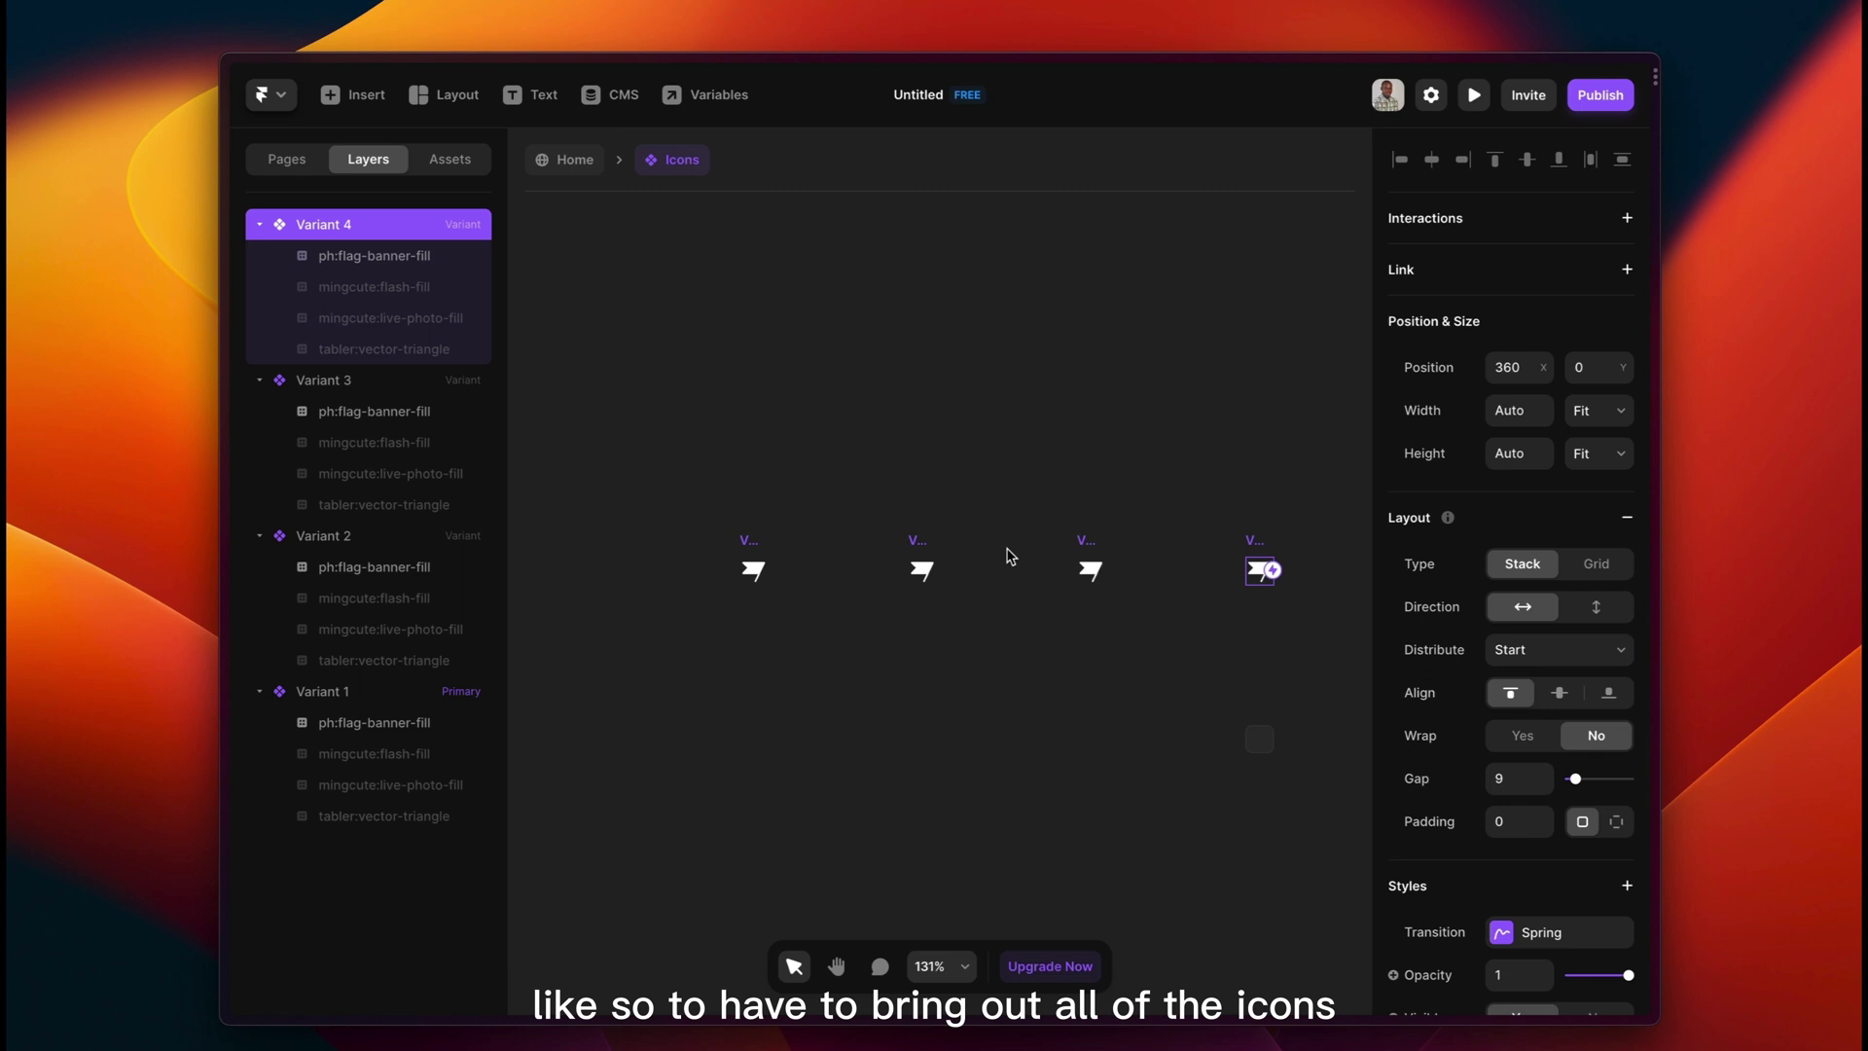
{"action": "left_click", "coordinate": [923, 569]}
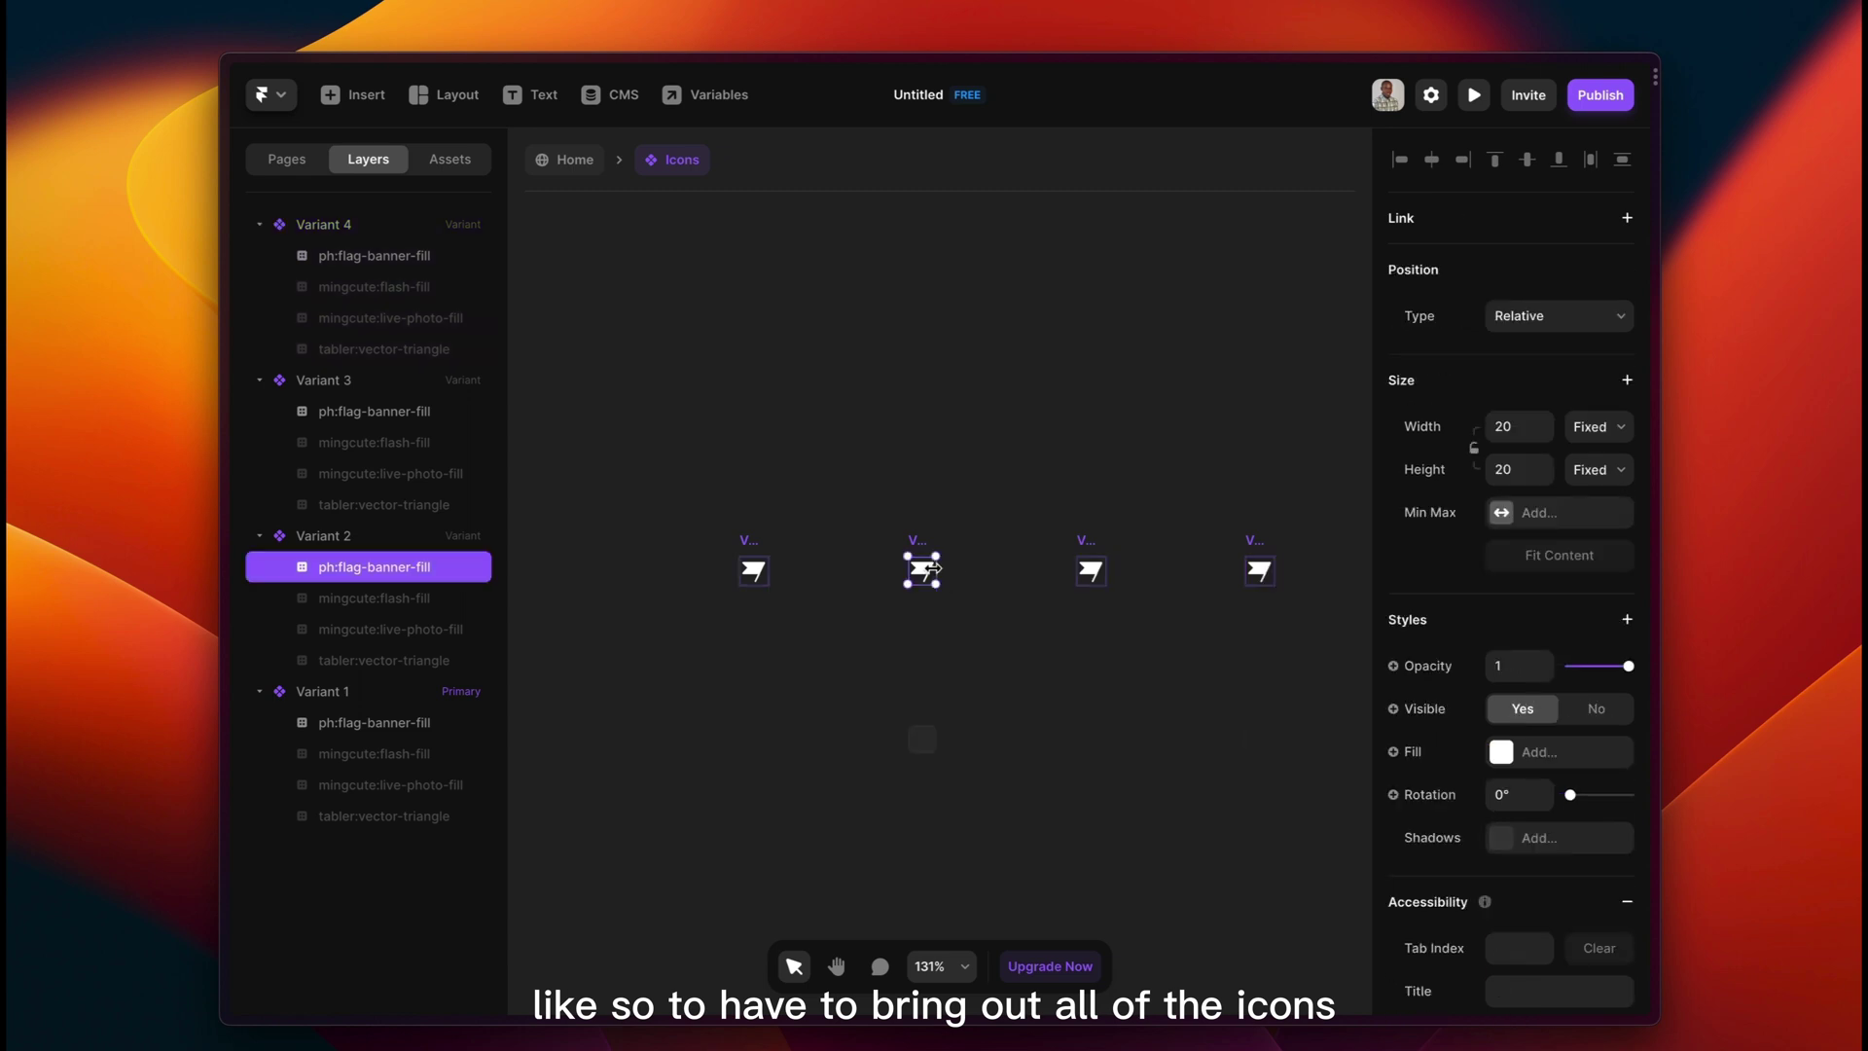
Make Variant 2 show only the flash icon by hiding the flag.
{"action": "left_click", "coordinate": [751, 543]}
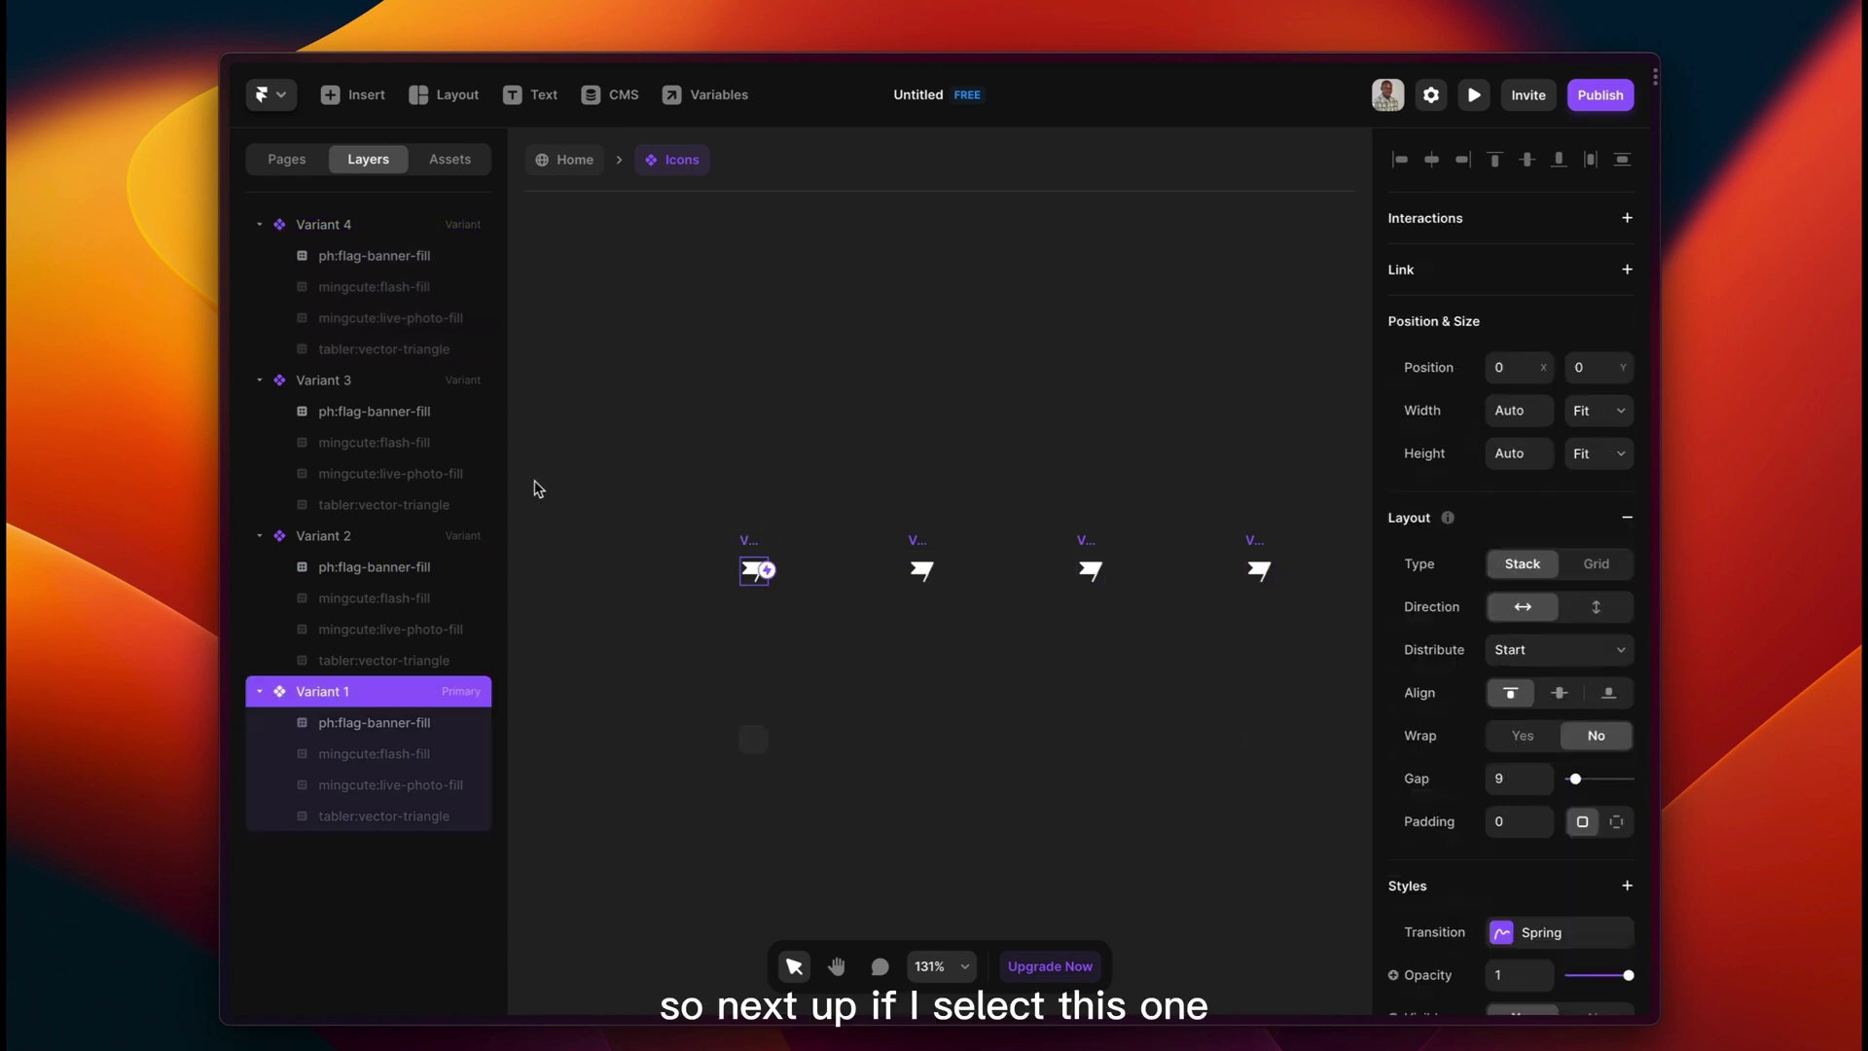
{"action": "left_click", "coordinate": [918, 542]}
{"action": "left_click", "coordinate": [391, 572]}
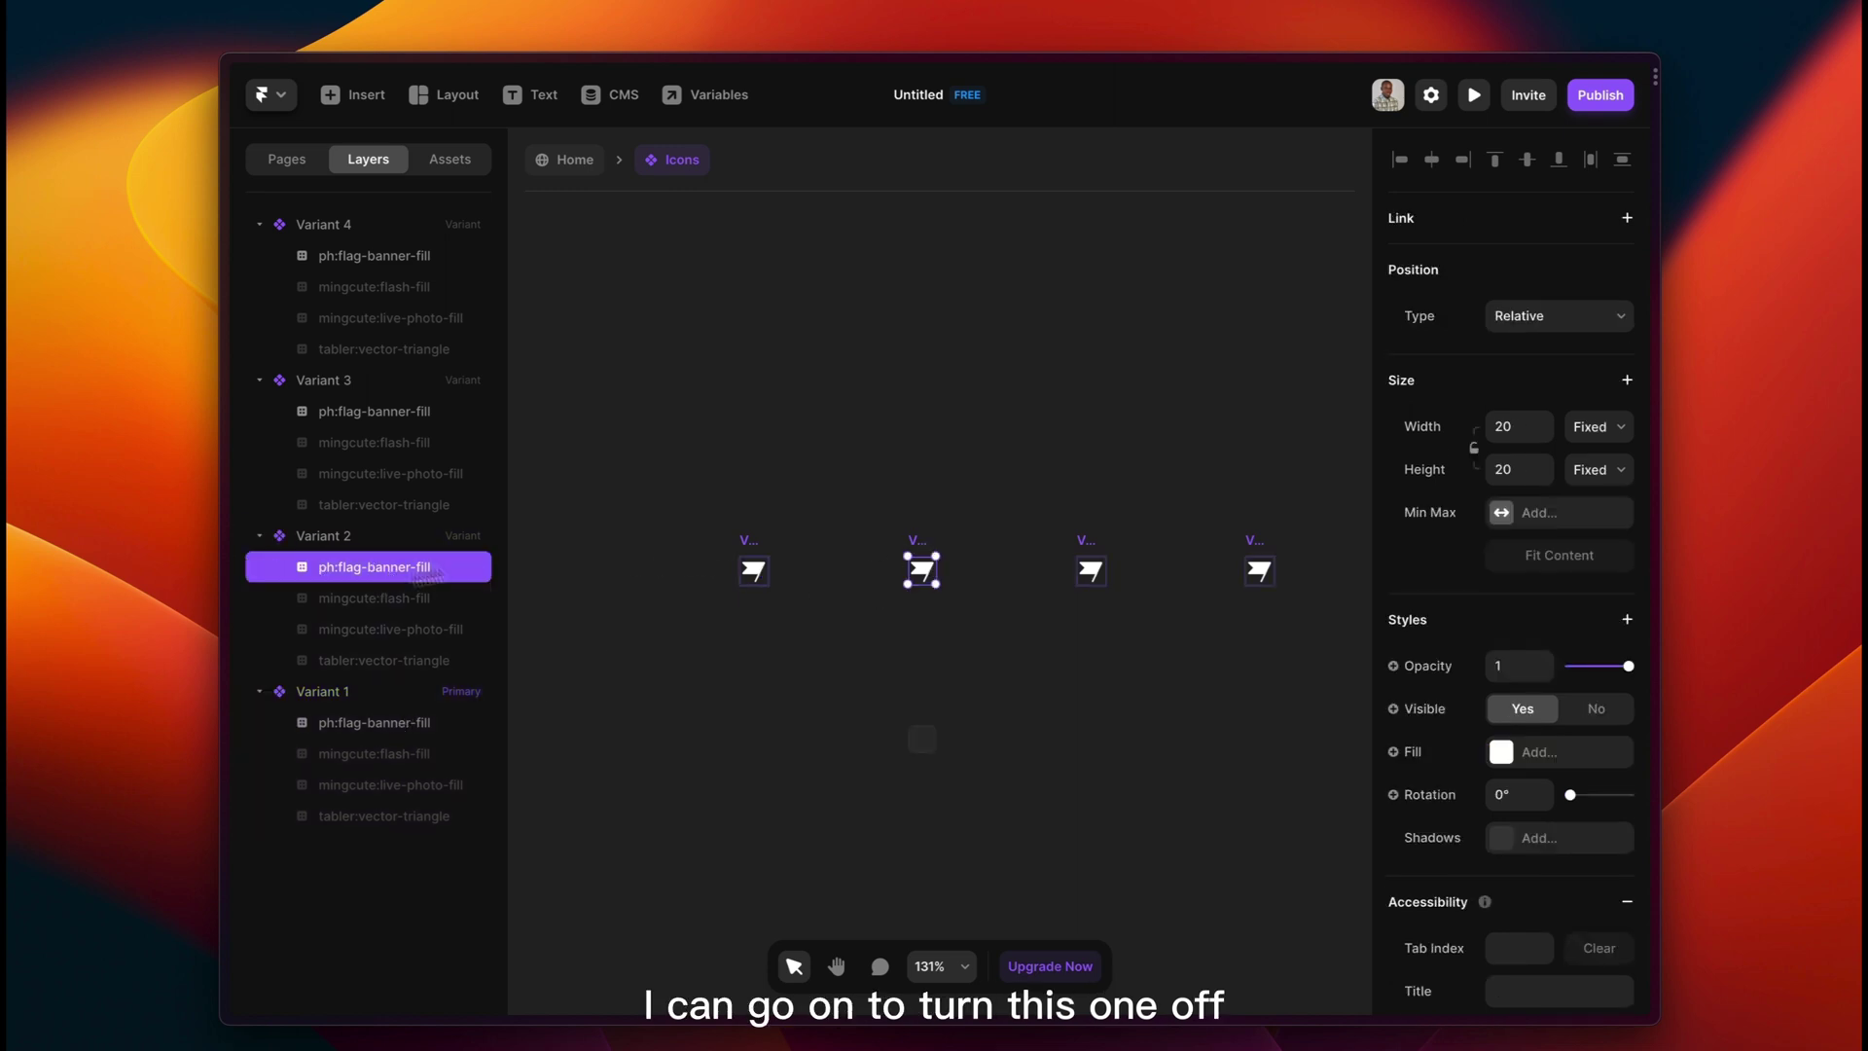
{"action": "left_click", "coordinate": [1593, 709]}
{"action": "left_click", "coordinate": [421, 599]}
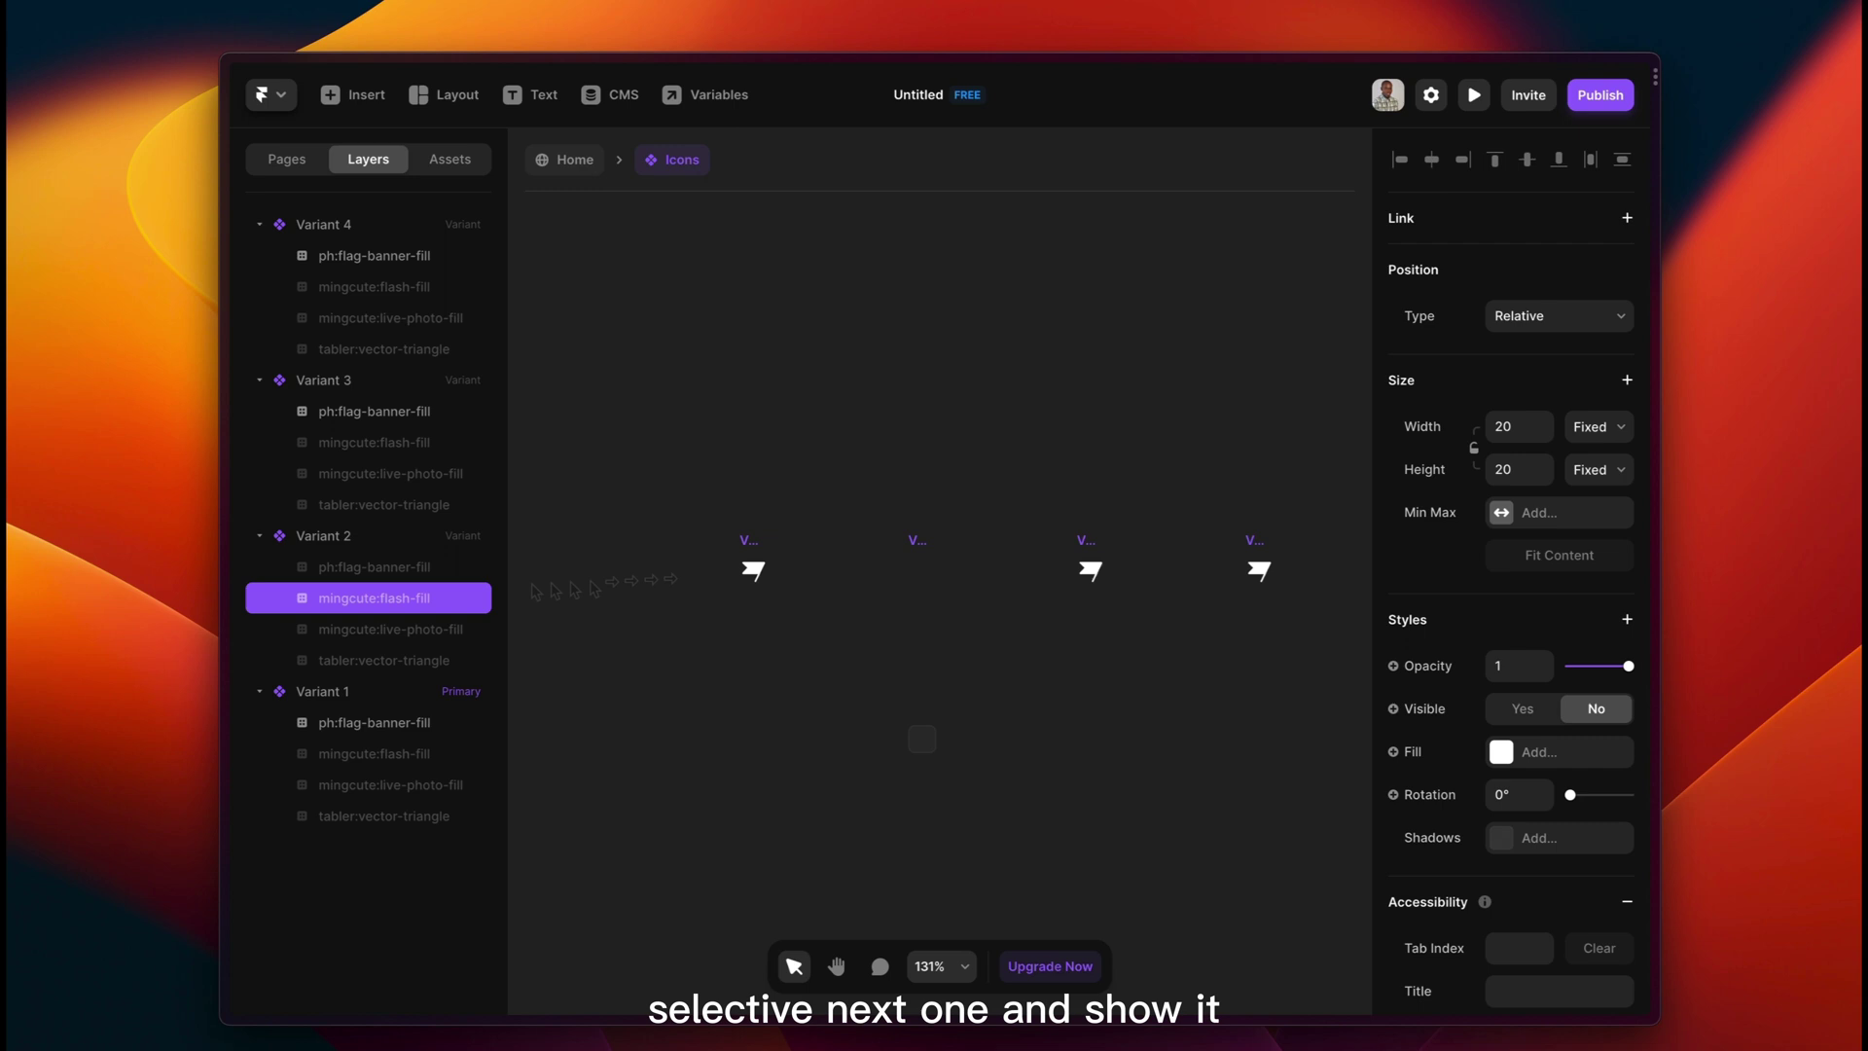
{"action": "left_click", "coordinate": [1523, 708]}
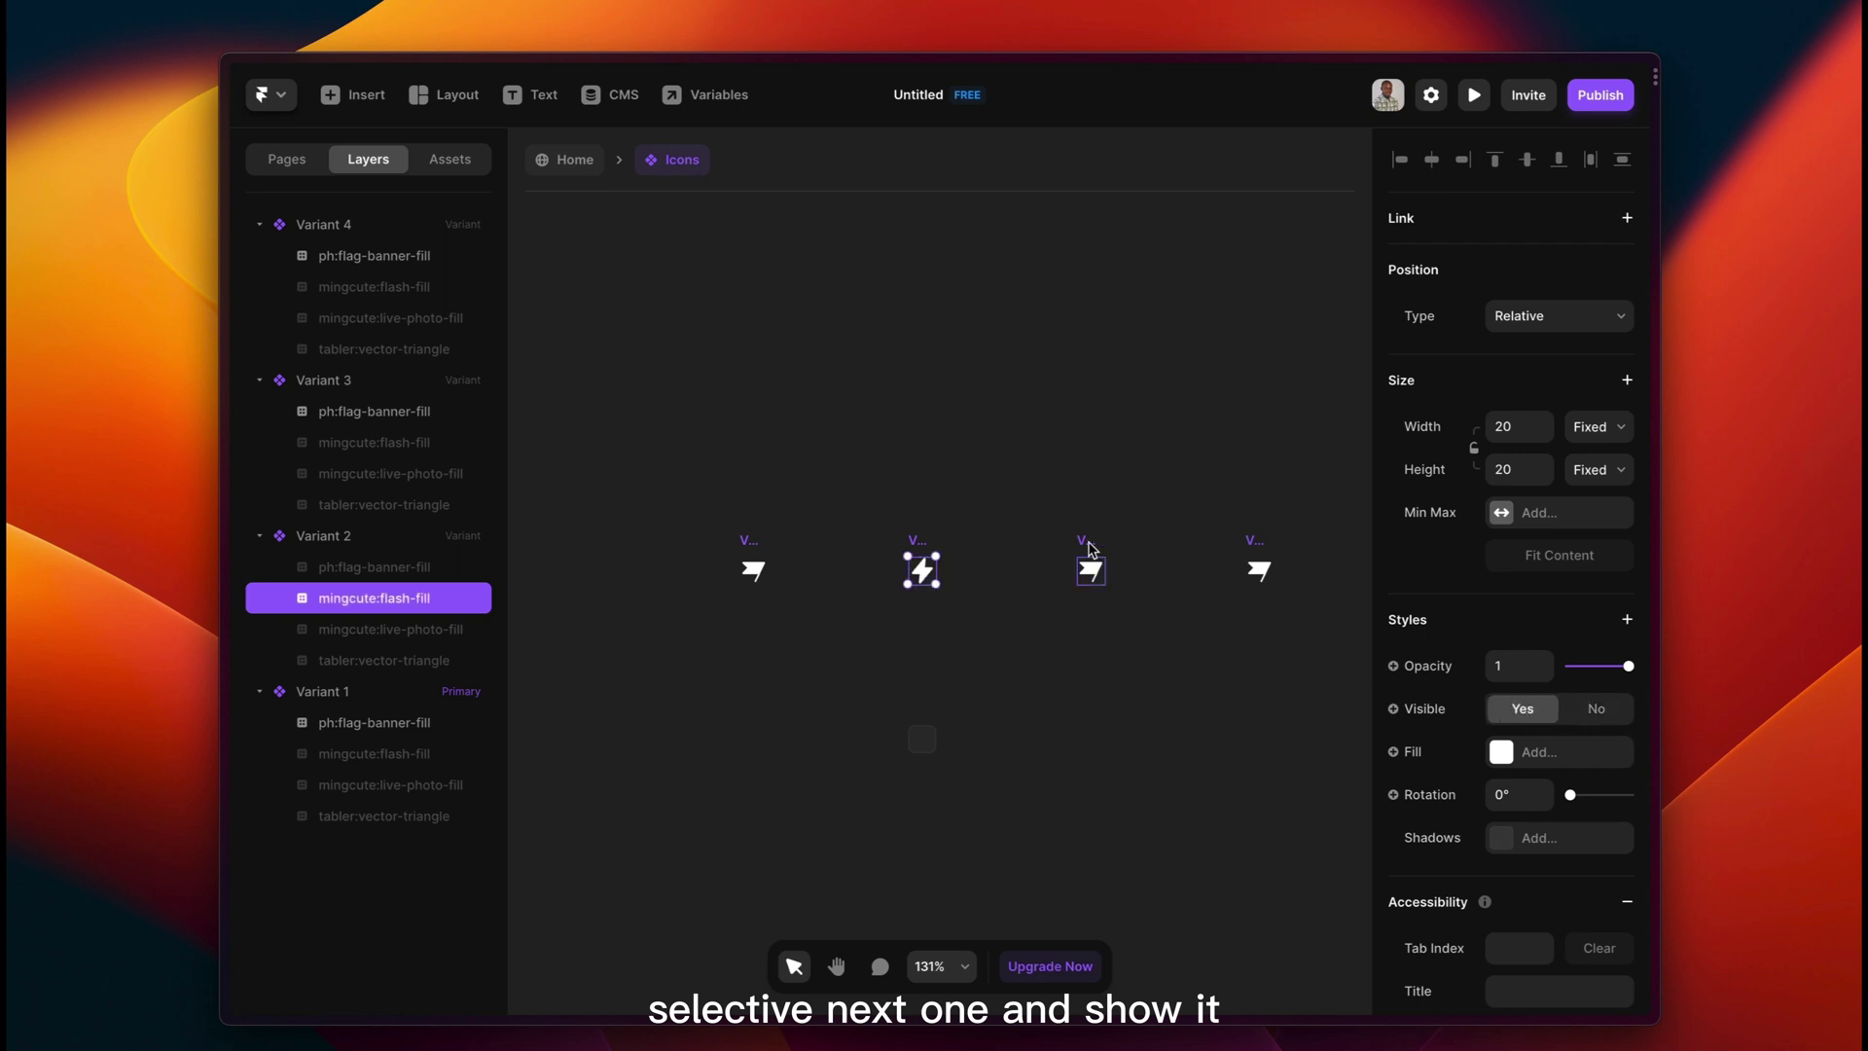
Make Variant 3 show only the live-photo icon with the flag hidden.
{"action": "left_click", "coordinate": [1087, 555]}
{"action": "left_click", "coordinate": [394, 478]}
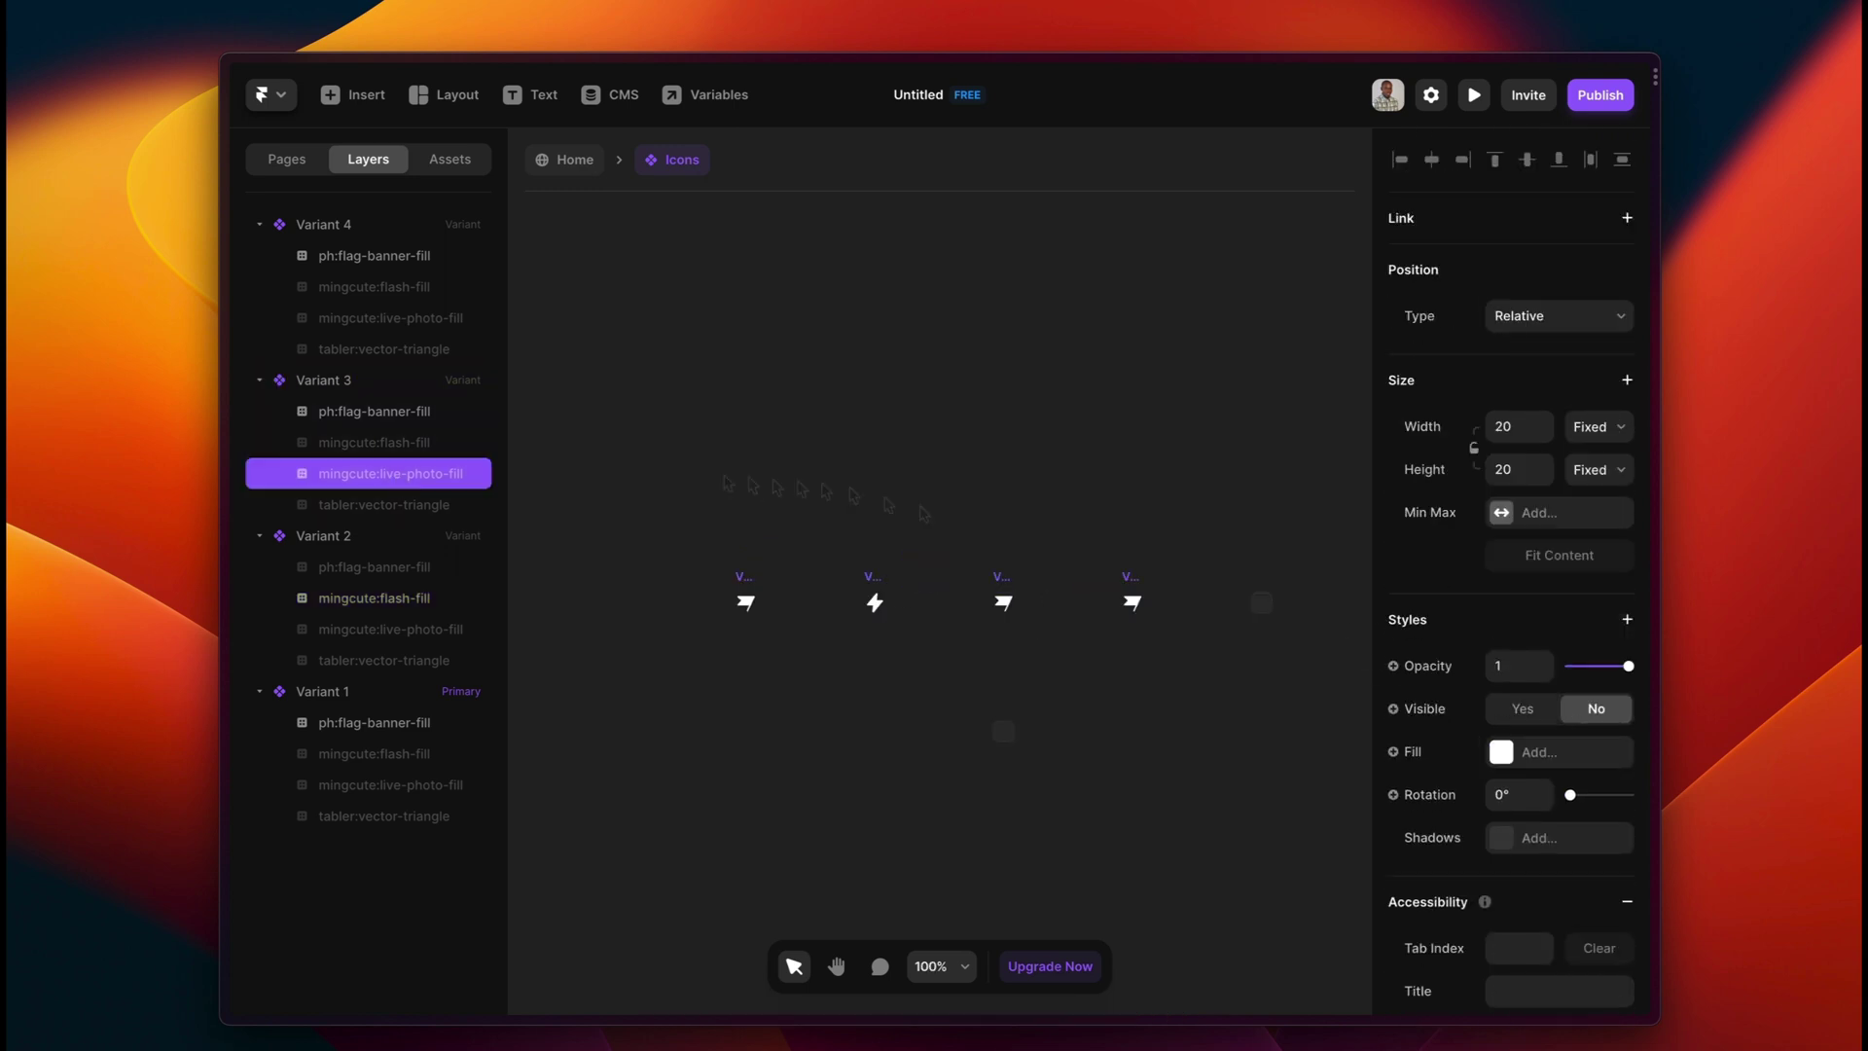
{"action": "left_click", "coordinate": [1523, 710]}
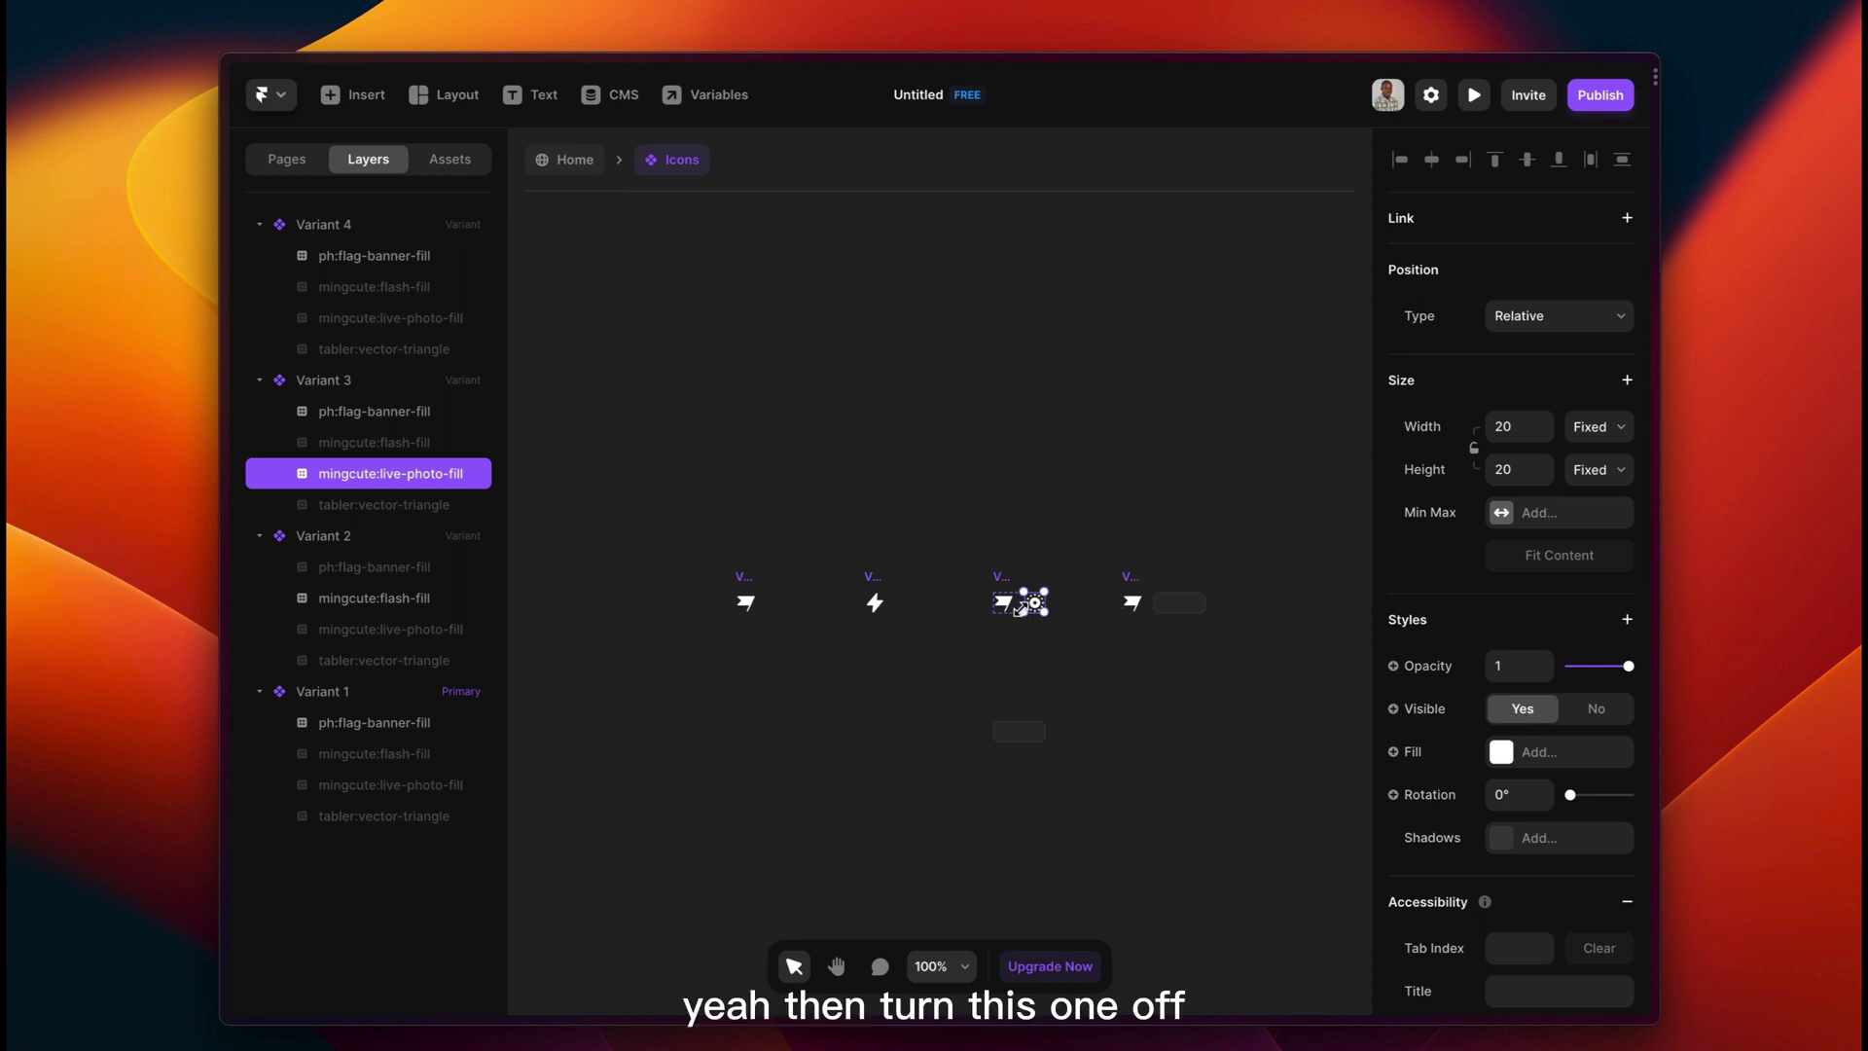
{"action": "left_click", "coordinate": [1002, 605]}
{"action": "left_click", "coordinate": [1596, 709]}
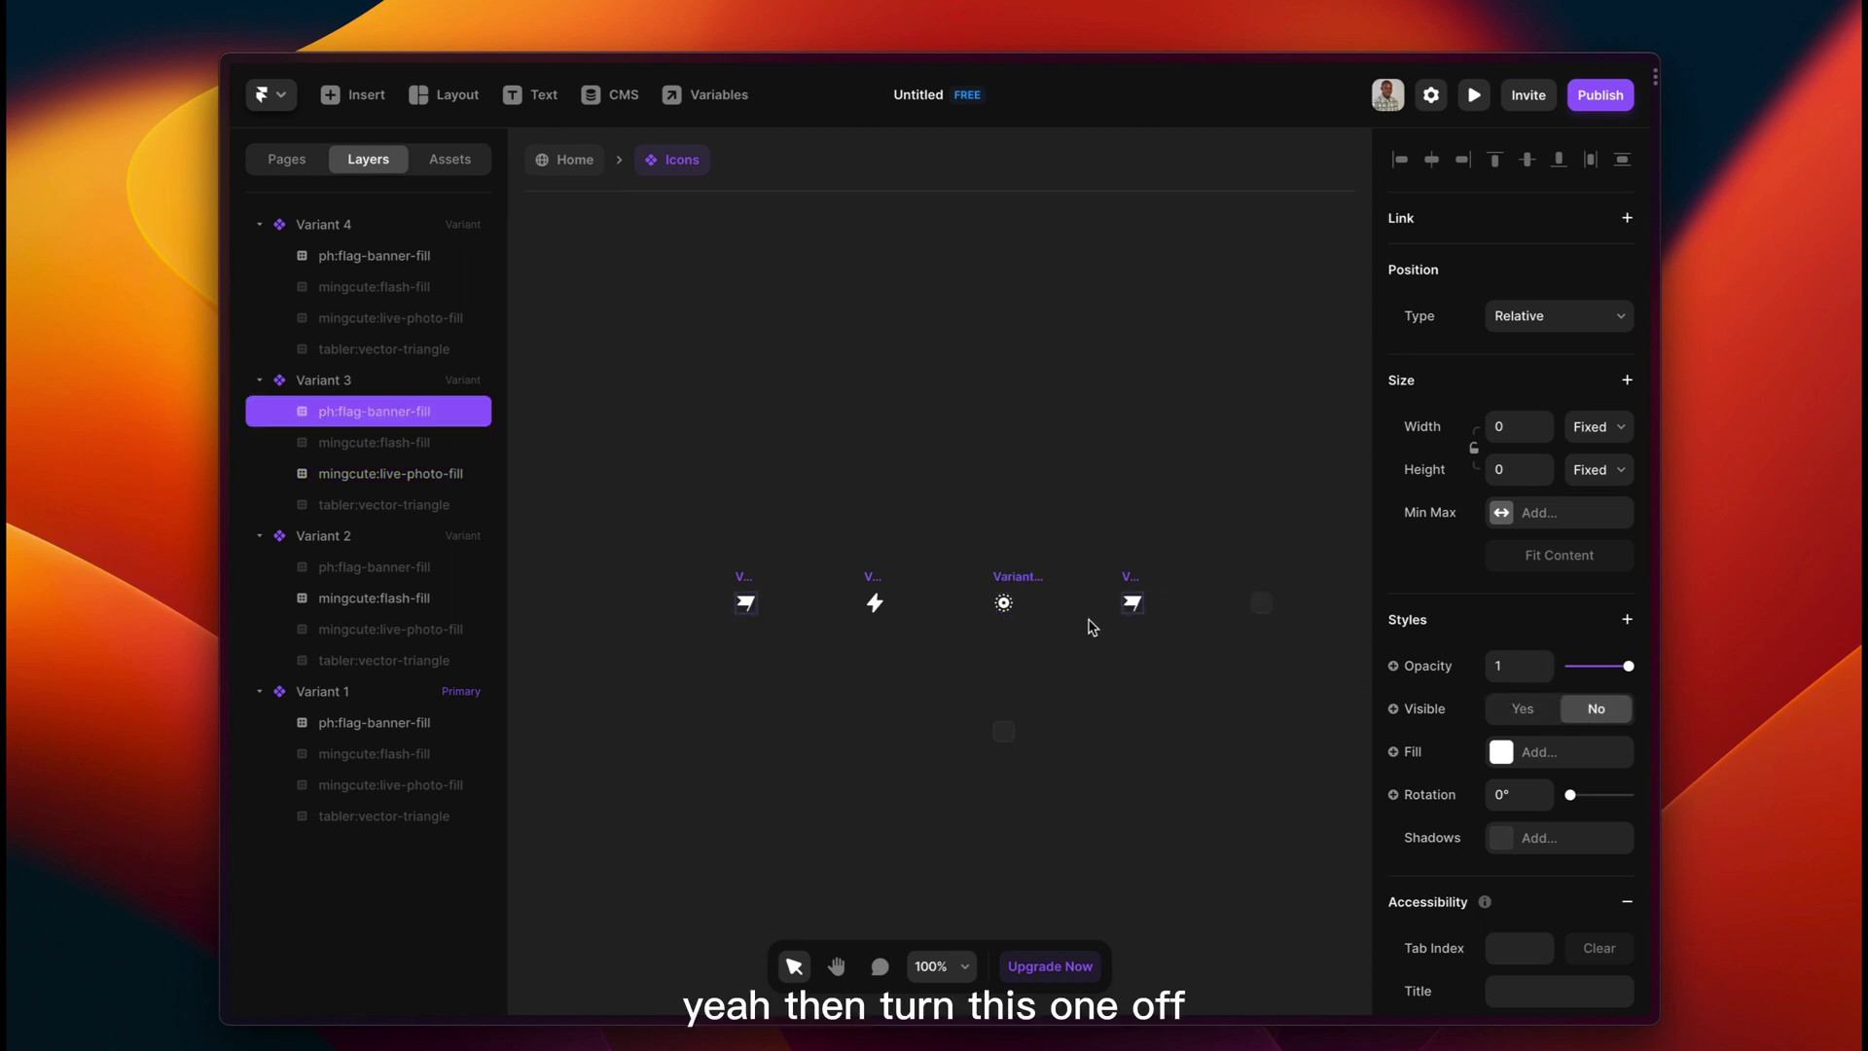
{"action": "left_click", "coordinate": [1130, 602]}
Make Variant 4 show only the triangle icon with the flag hidden.
{"action": "left_click", "coordinate": [397, 348]}
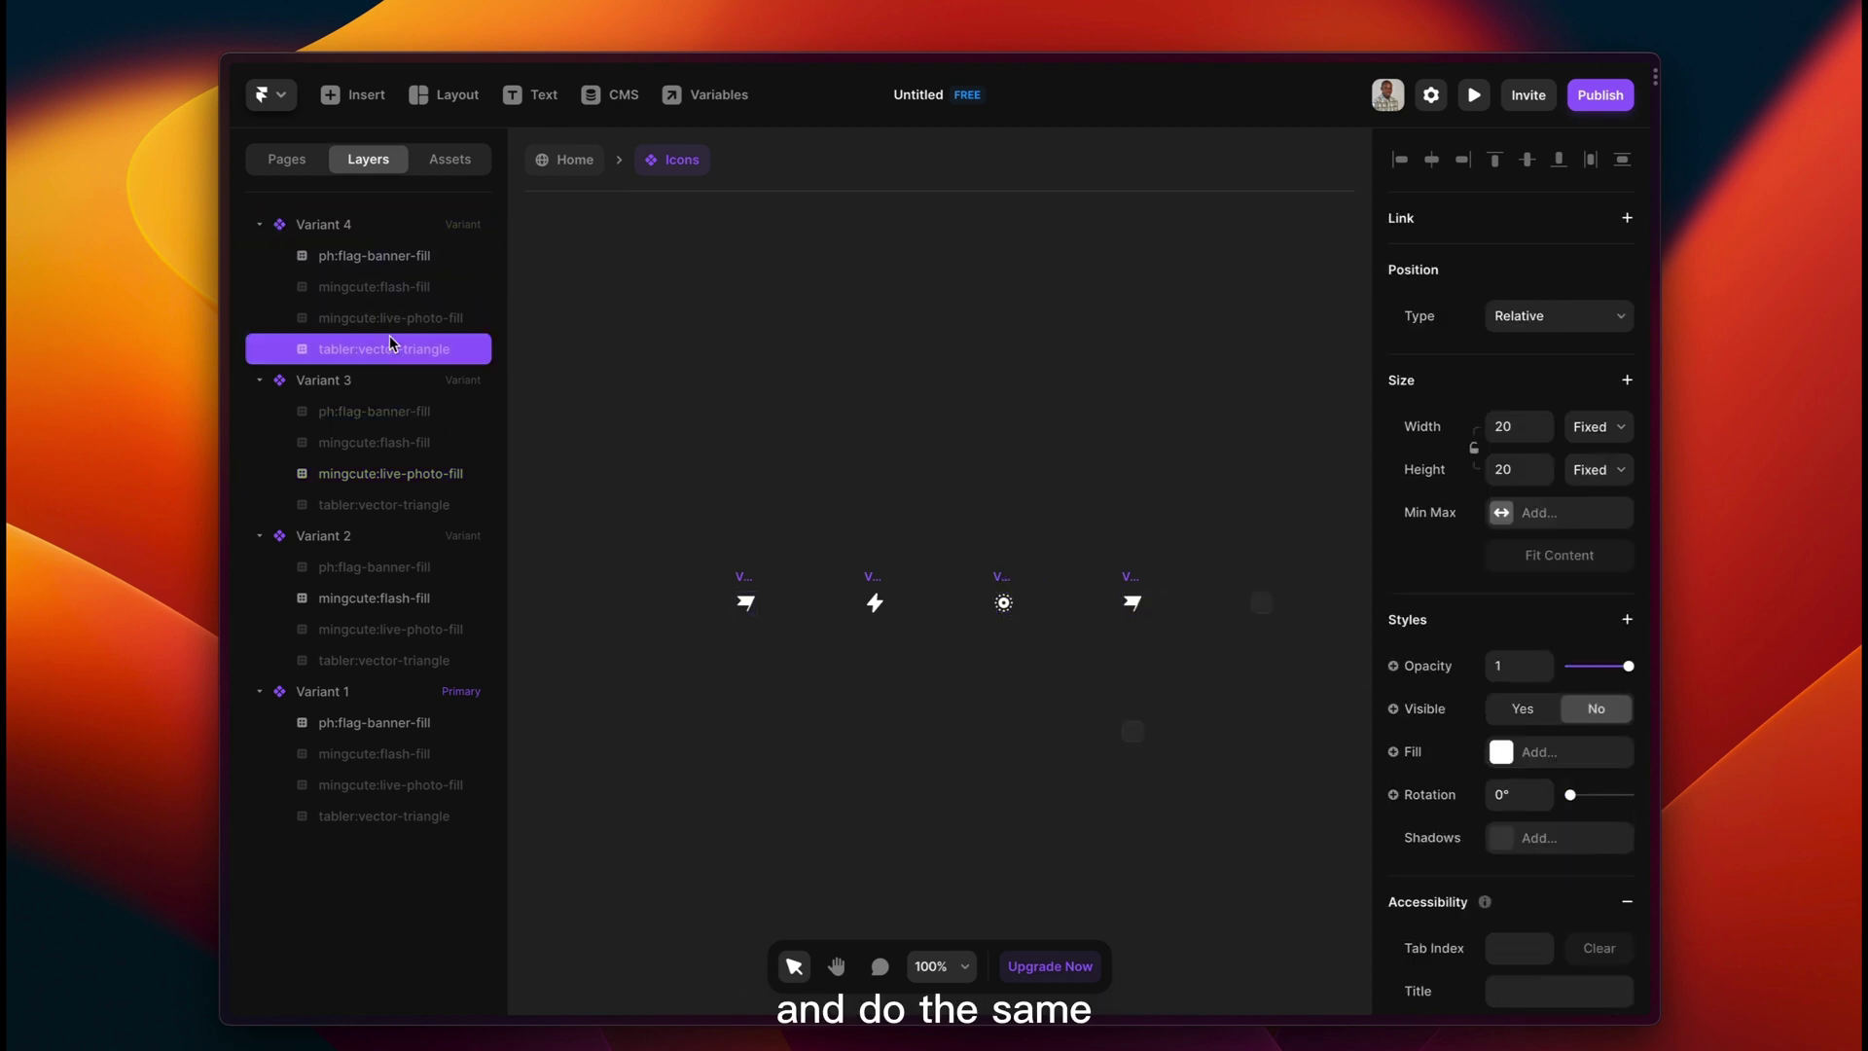
{"action": "left_click", "coordinate": [1522, 709]}
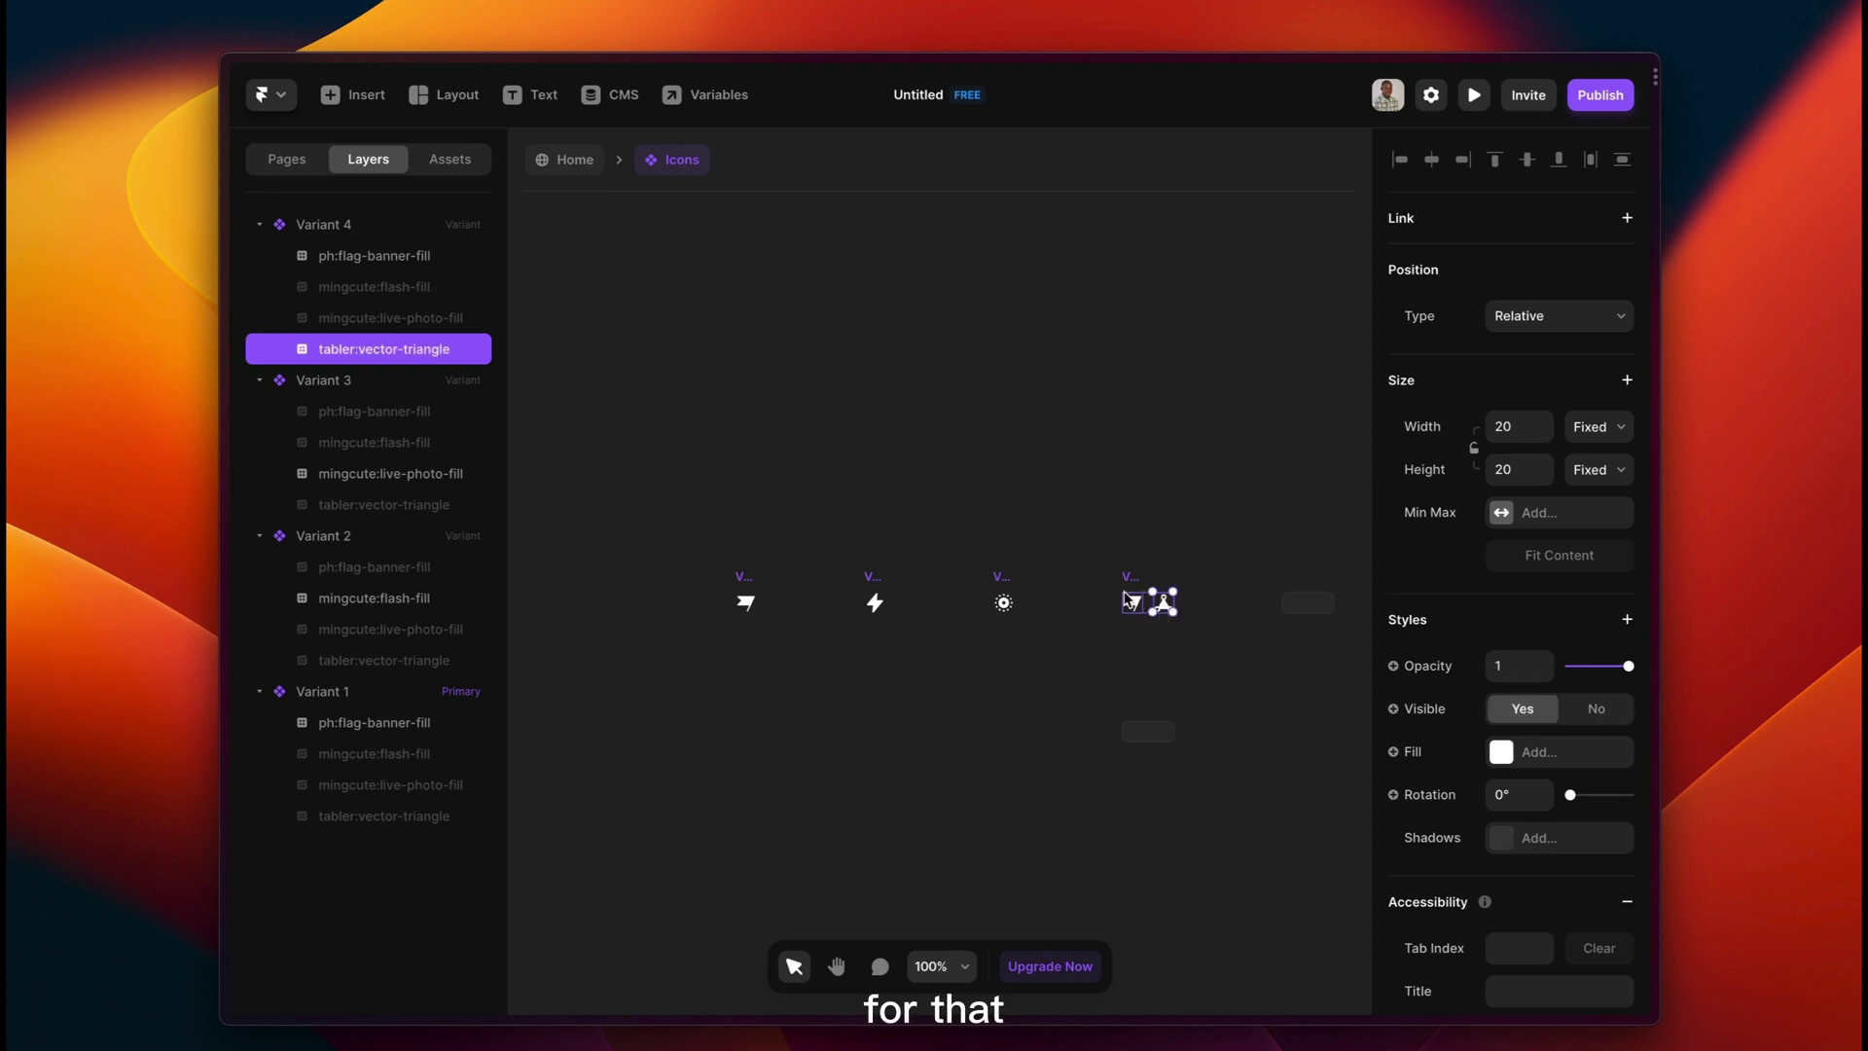
{"action": "left_click", "coordinate": [1135, 611]}
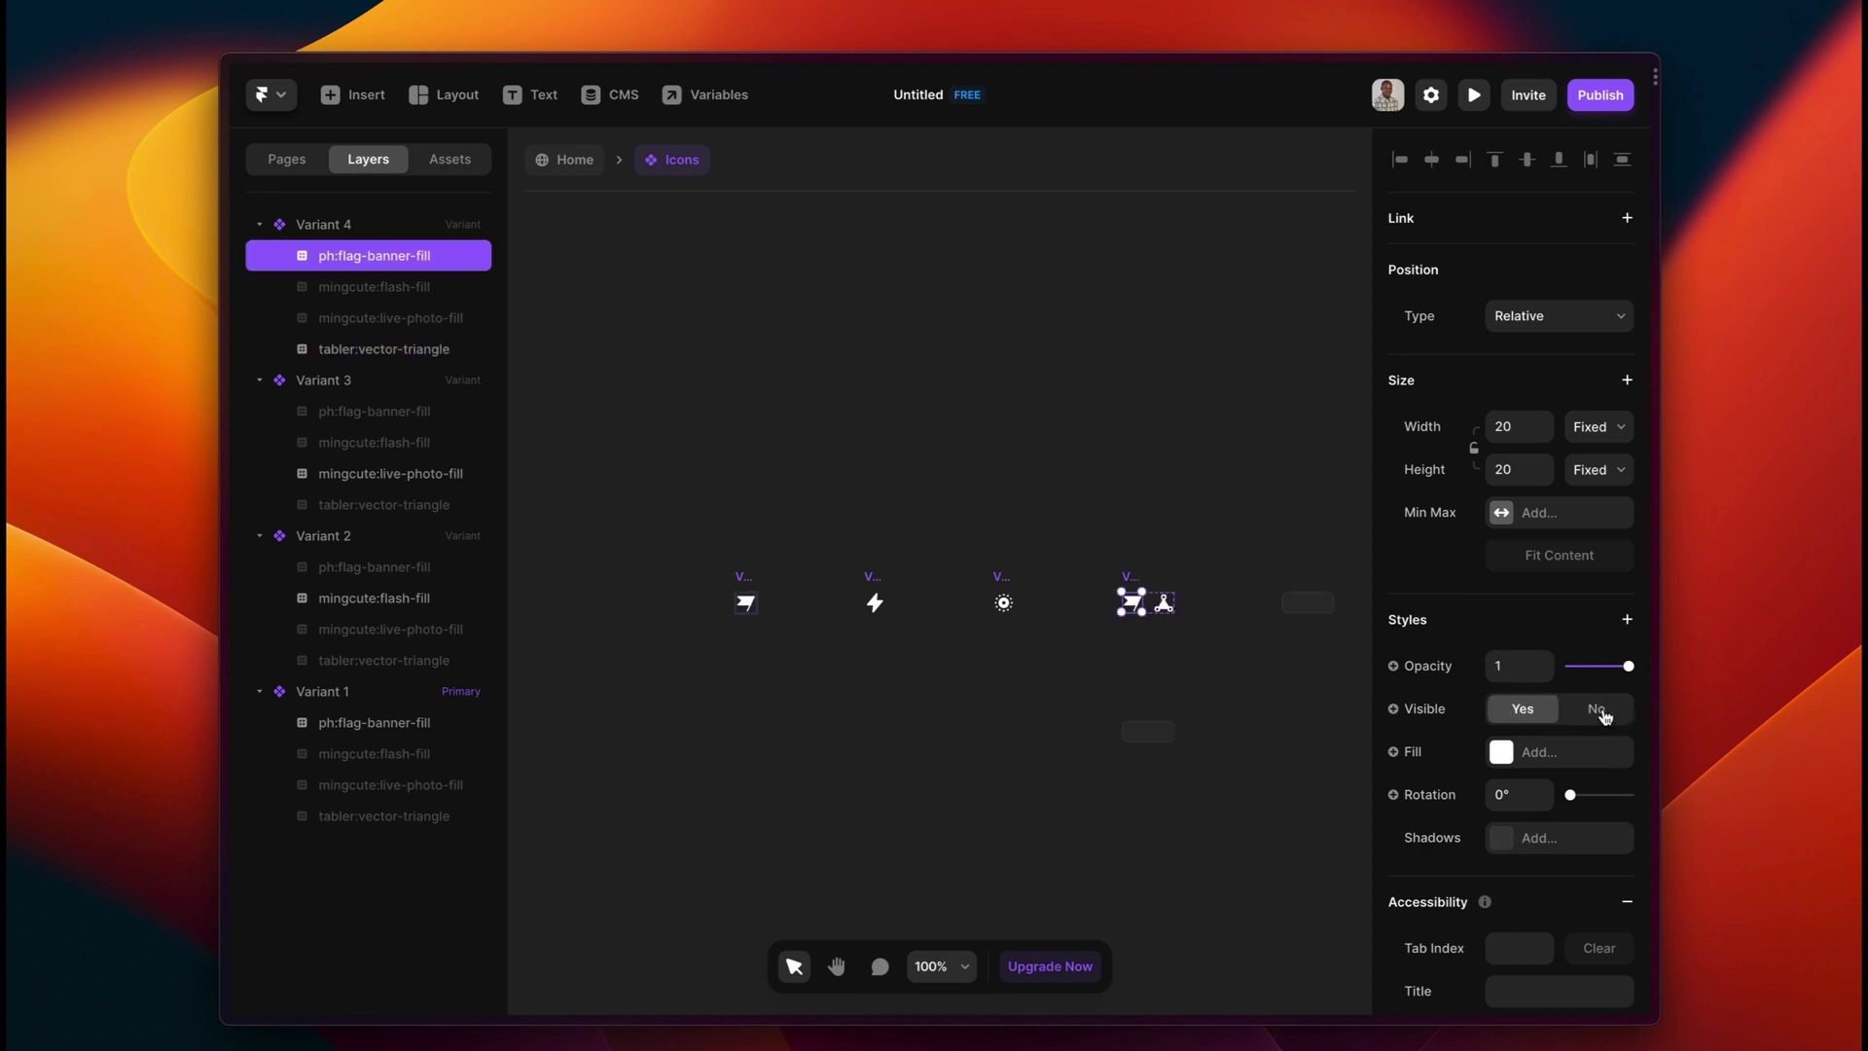
{"action": "left_click", "coordinate": [1597, 710]}
{"action": "scroll", "coordinate": [1110, 580], "scroll_direction": "up", "scroll_amount": 3}
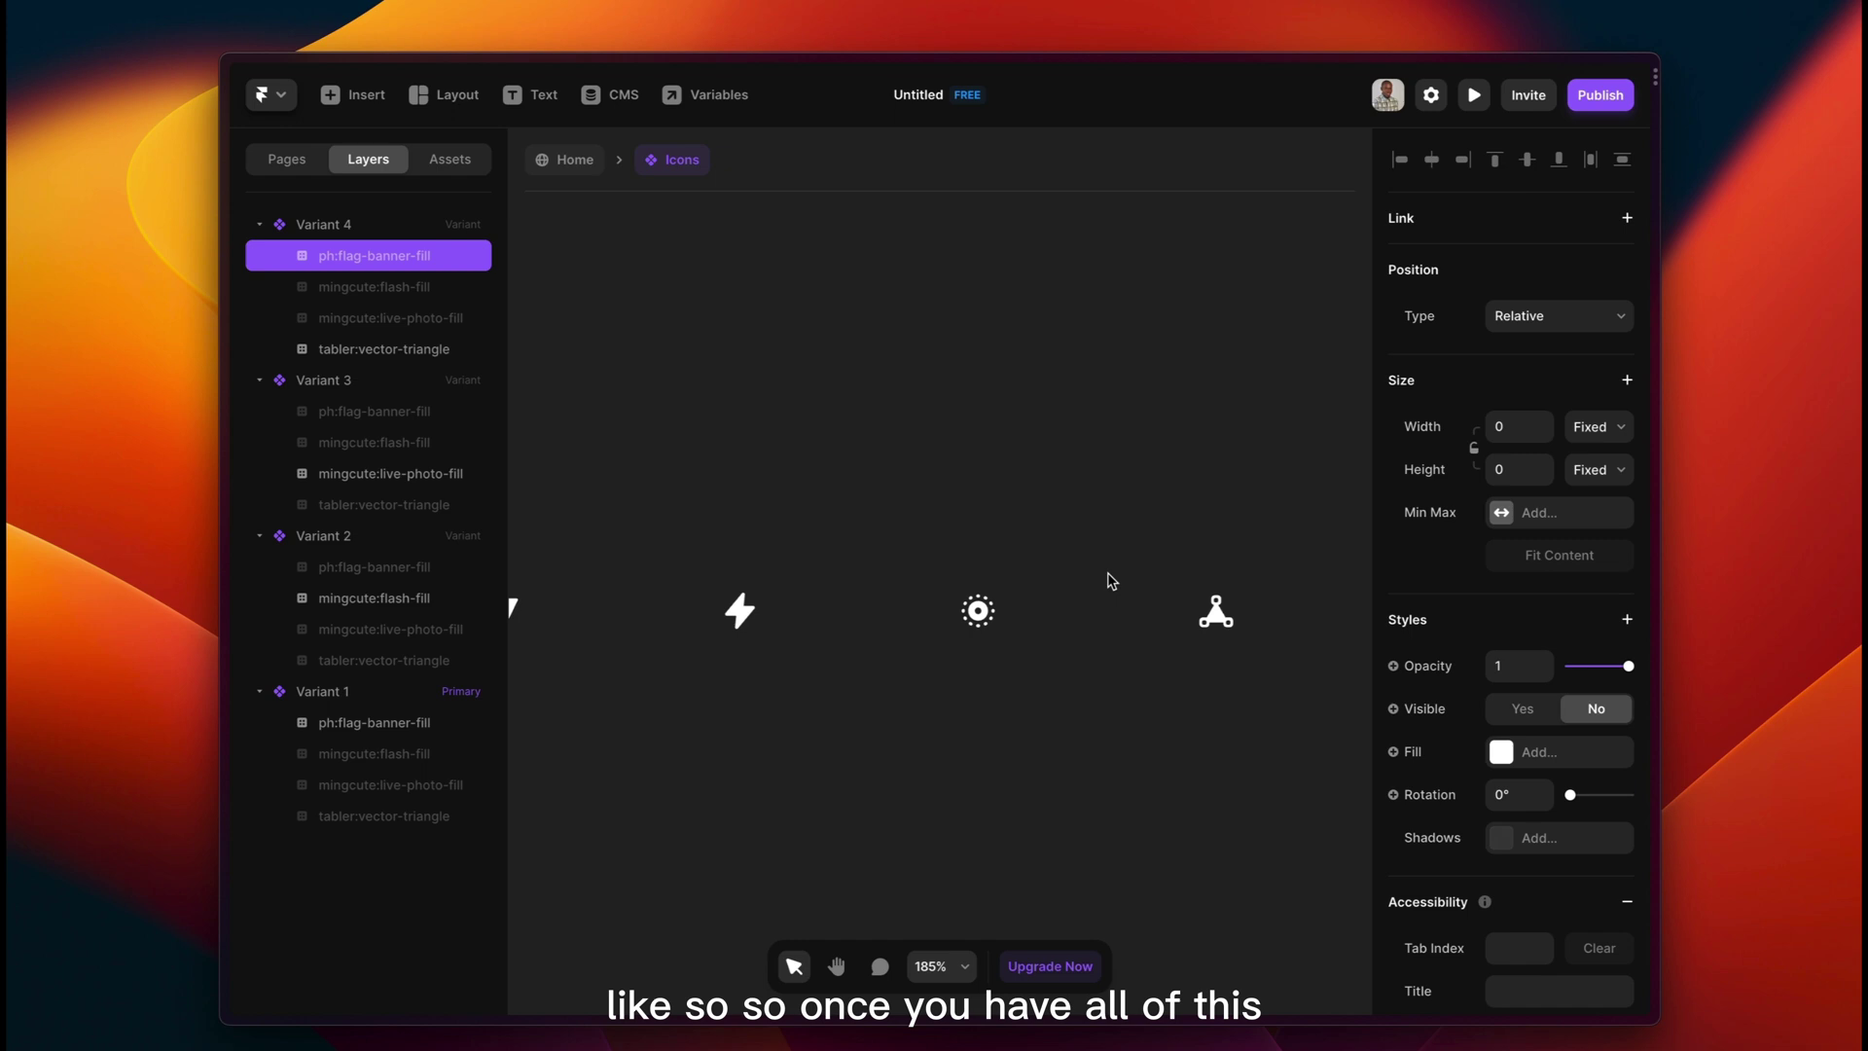
{"action": "scroll", "coordinate": [1110, 580], "scroll_direction": "down", "scroll_amount": 5}
{"action": "scroll", "coordinate": [1166, 609], "scroll_direction": "up", "scroll_amount": 5}
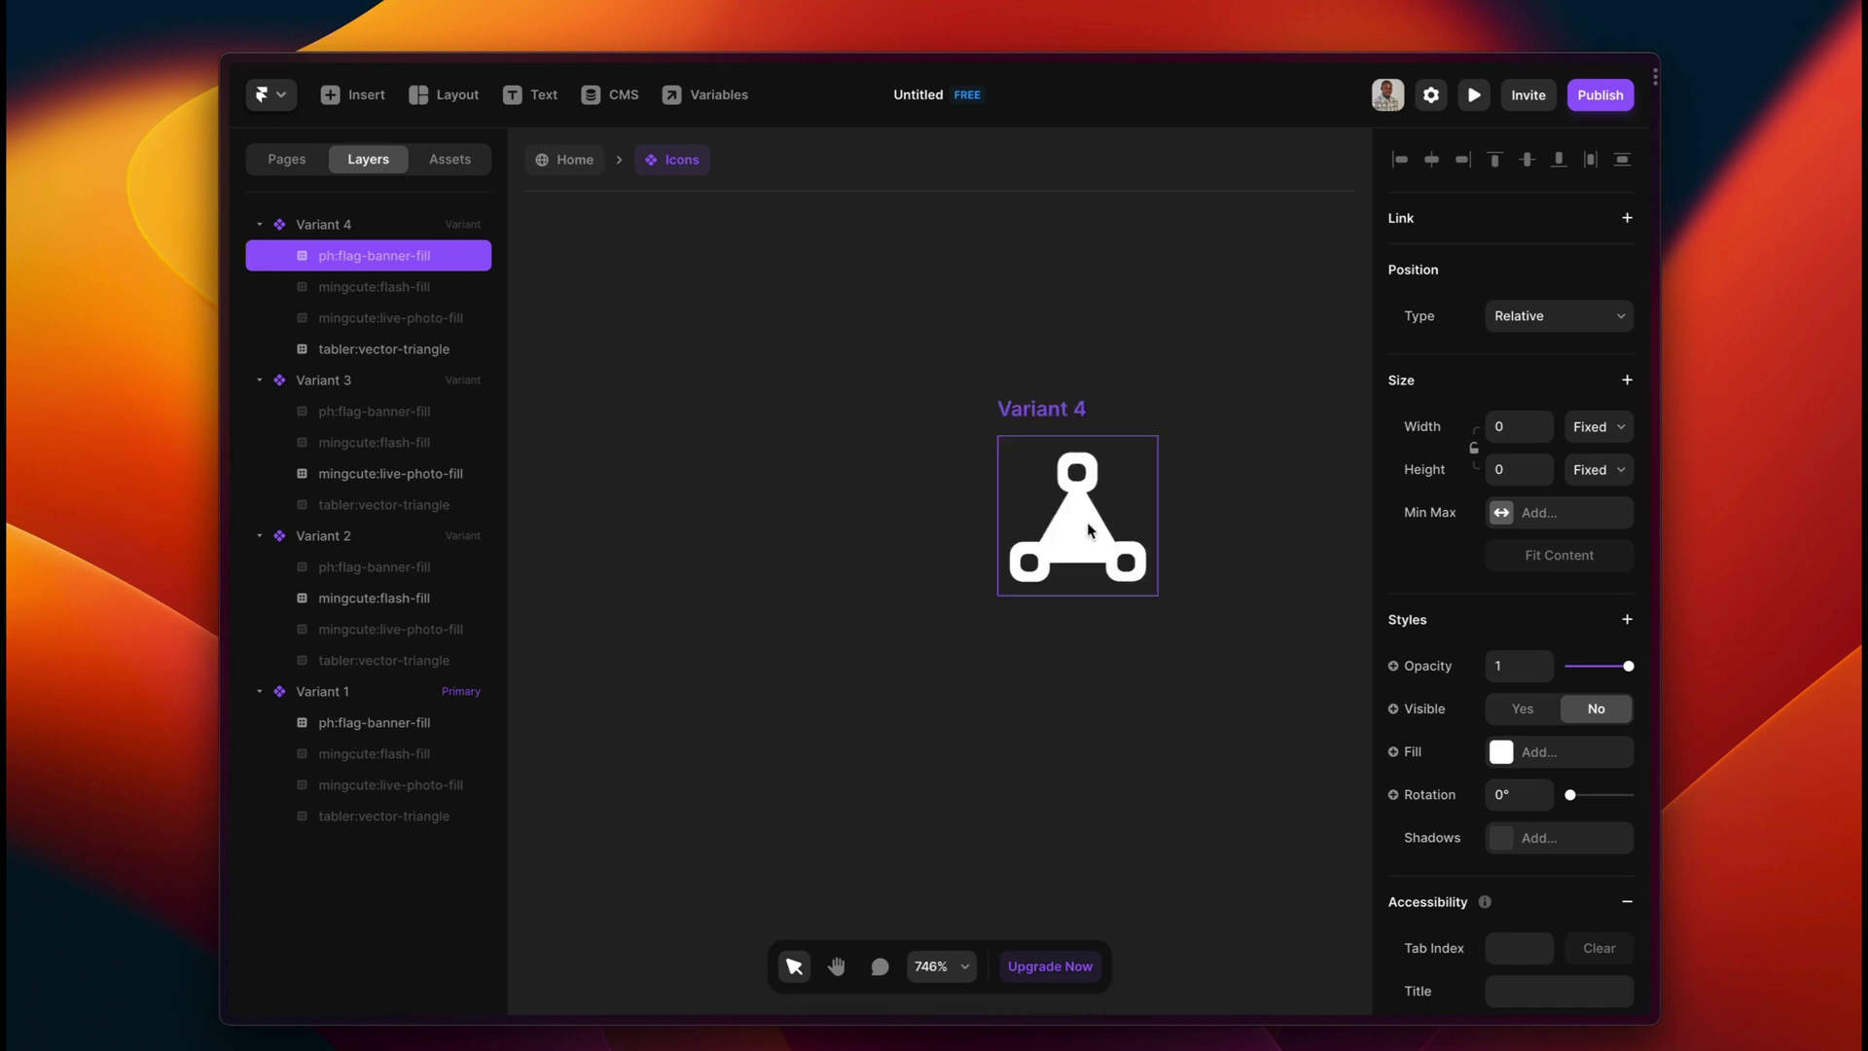
{"action": "scroll", "coordinate": [1109, 555], "scroll_direction": "down", "scroll_amount": 5}
{"action": "scroll", "coordinate": [1088, 530], "scroll_direction": "up", "scroll_amount": 2}
{"action": "scroll", "coordinate": [1088, 530], "scroll_direction": "down", "scroll_amount": 3}
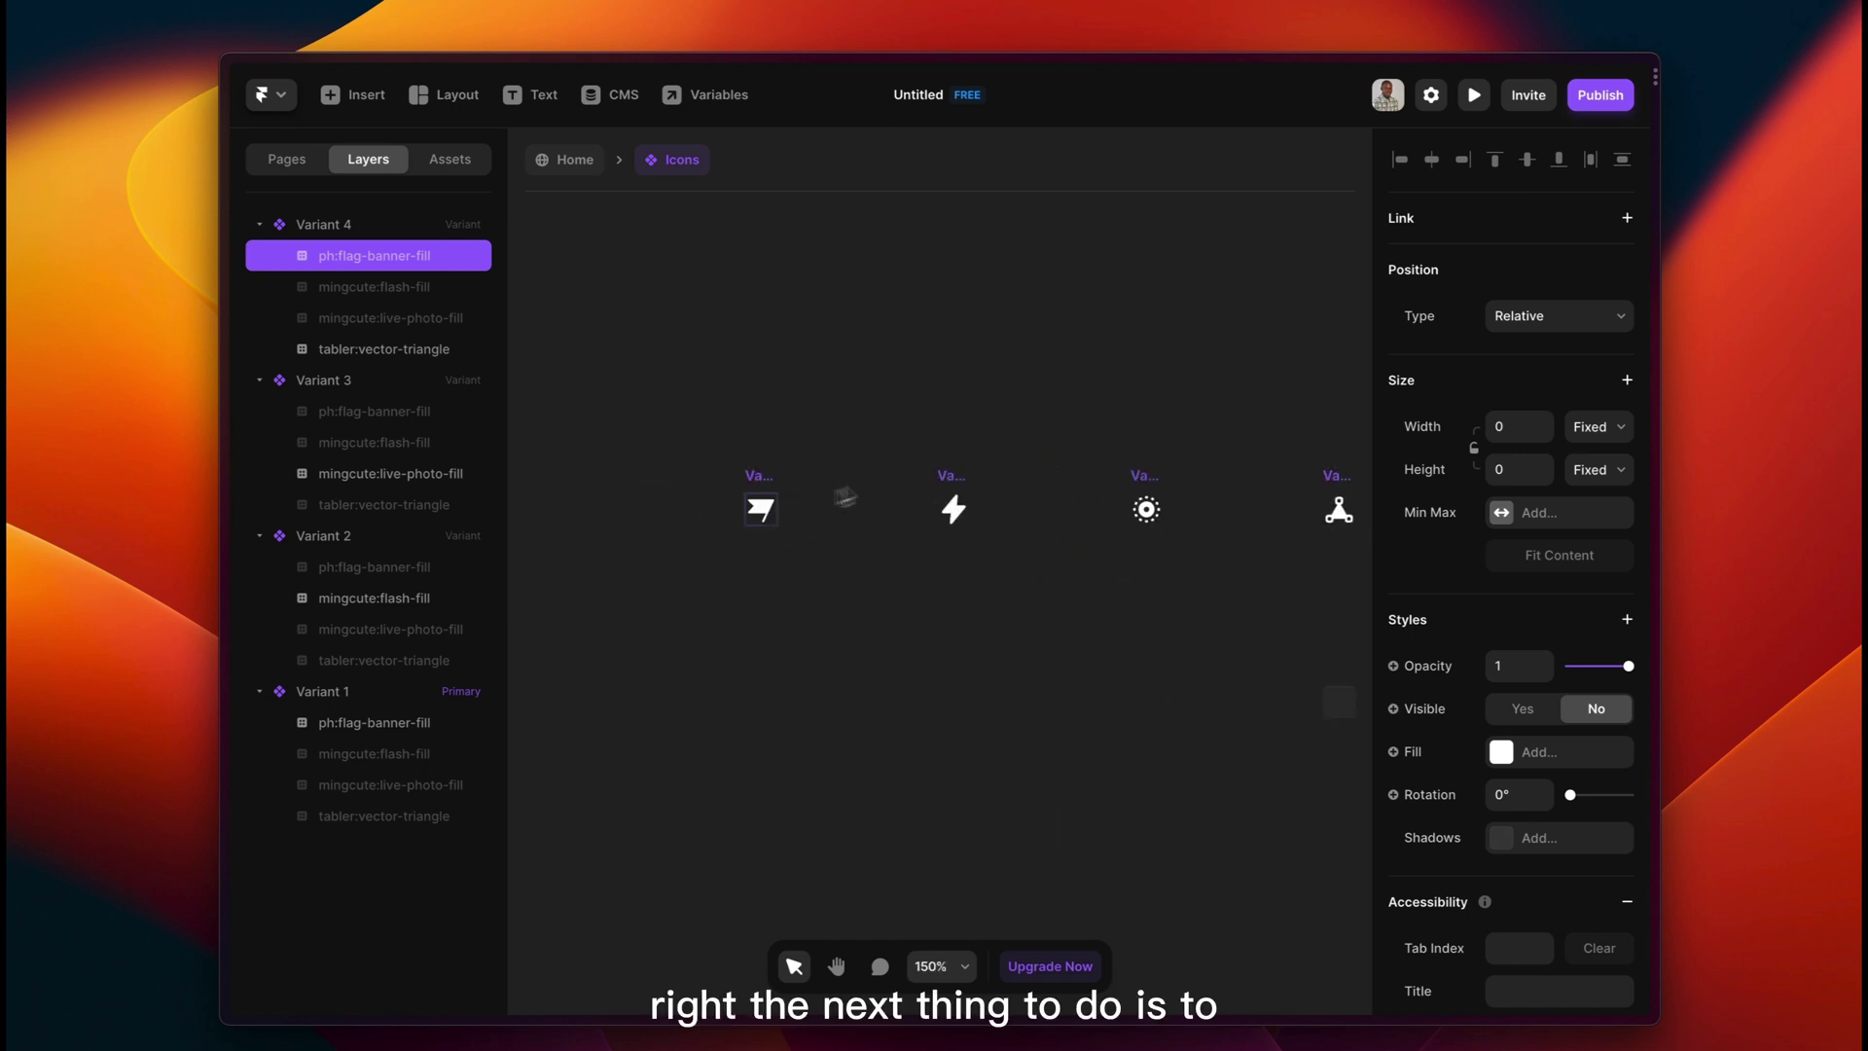
Rename Variant 1 to Flag and Variant 2 to Flash.
{"action": "left_click", "coordinate": [758, 482]}
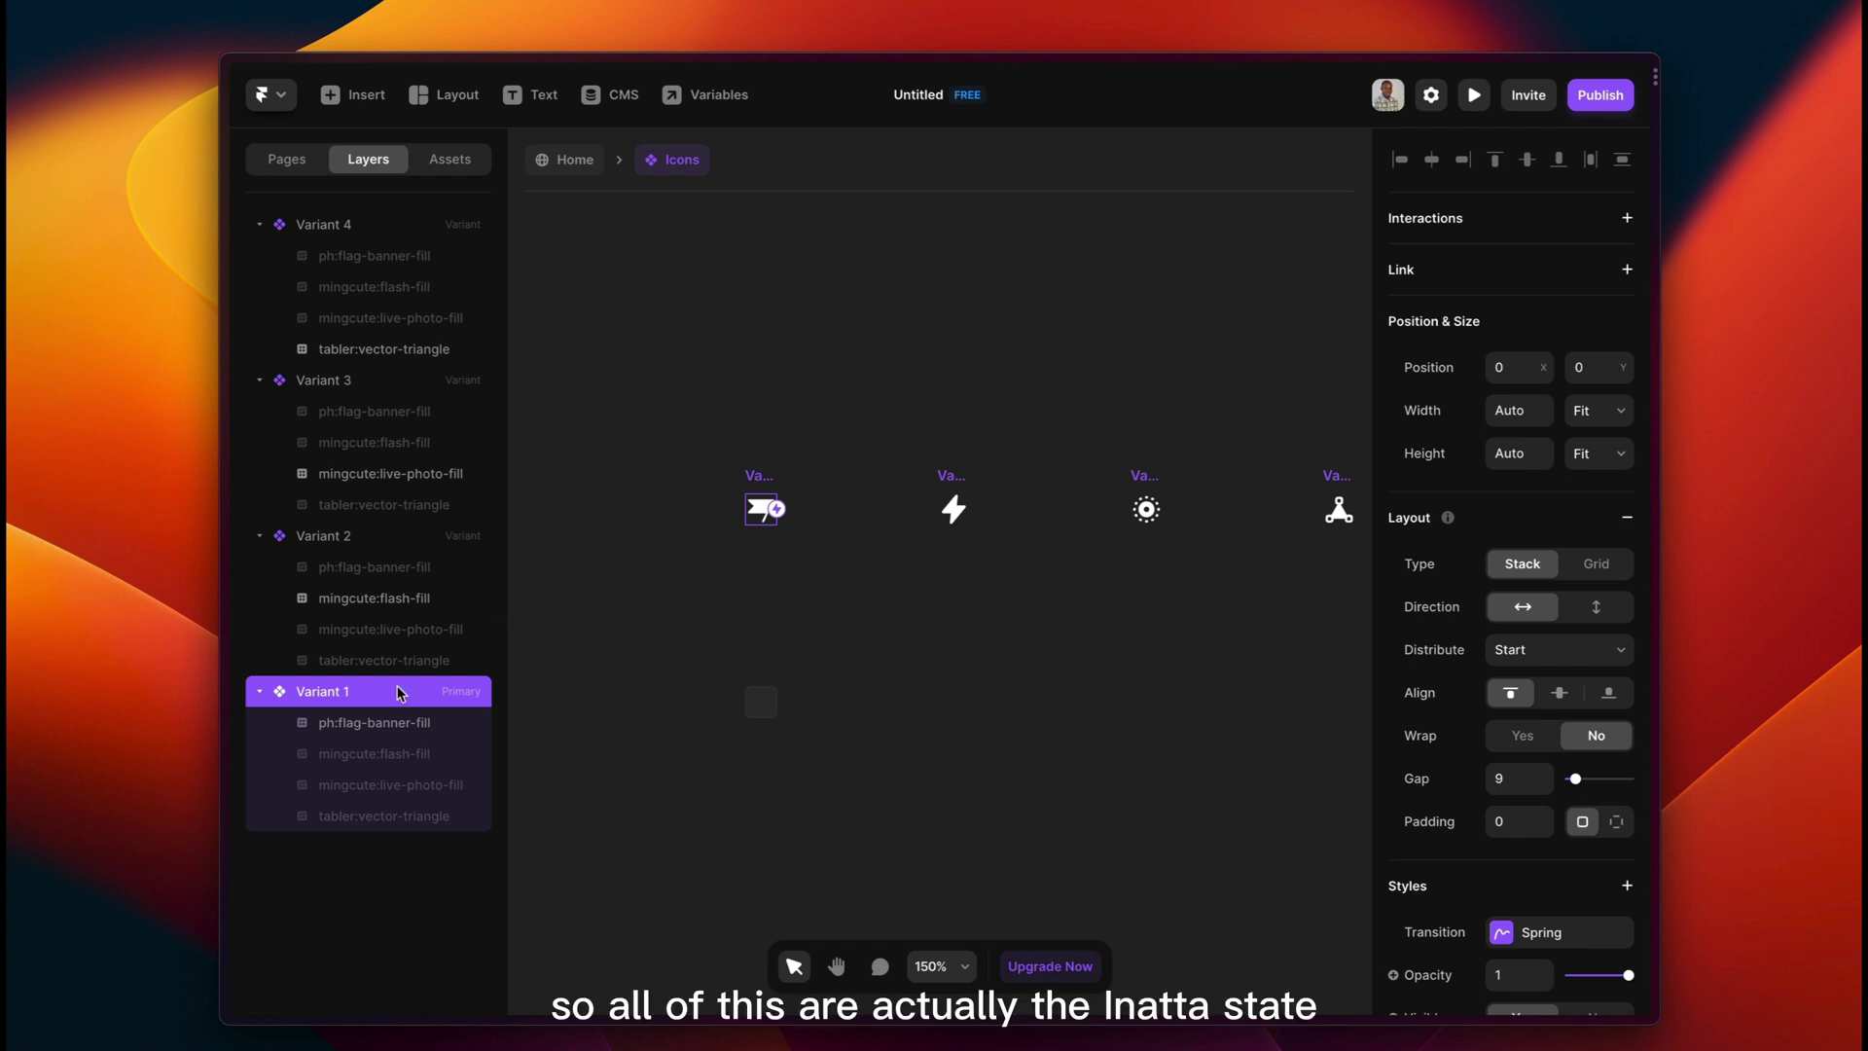
{"action": "double_click", "coordinate": [336, 692]}
{"action": "type", "text": "Flag"}
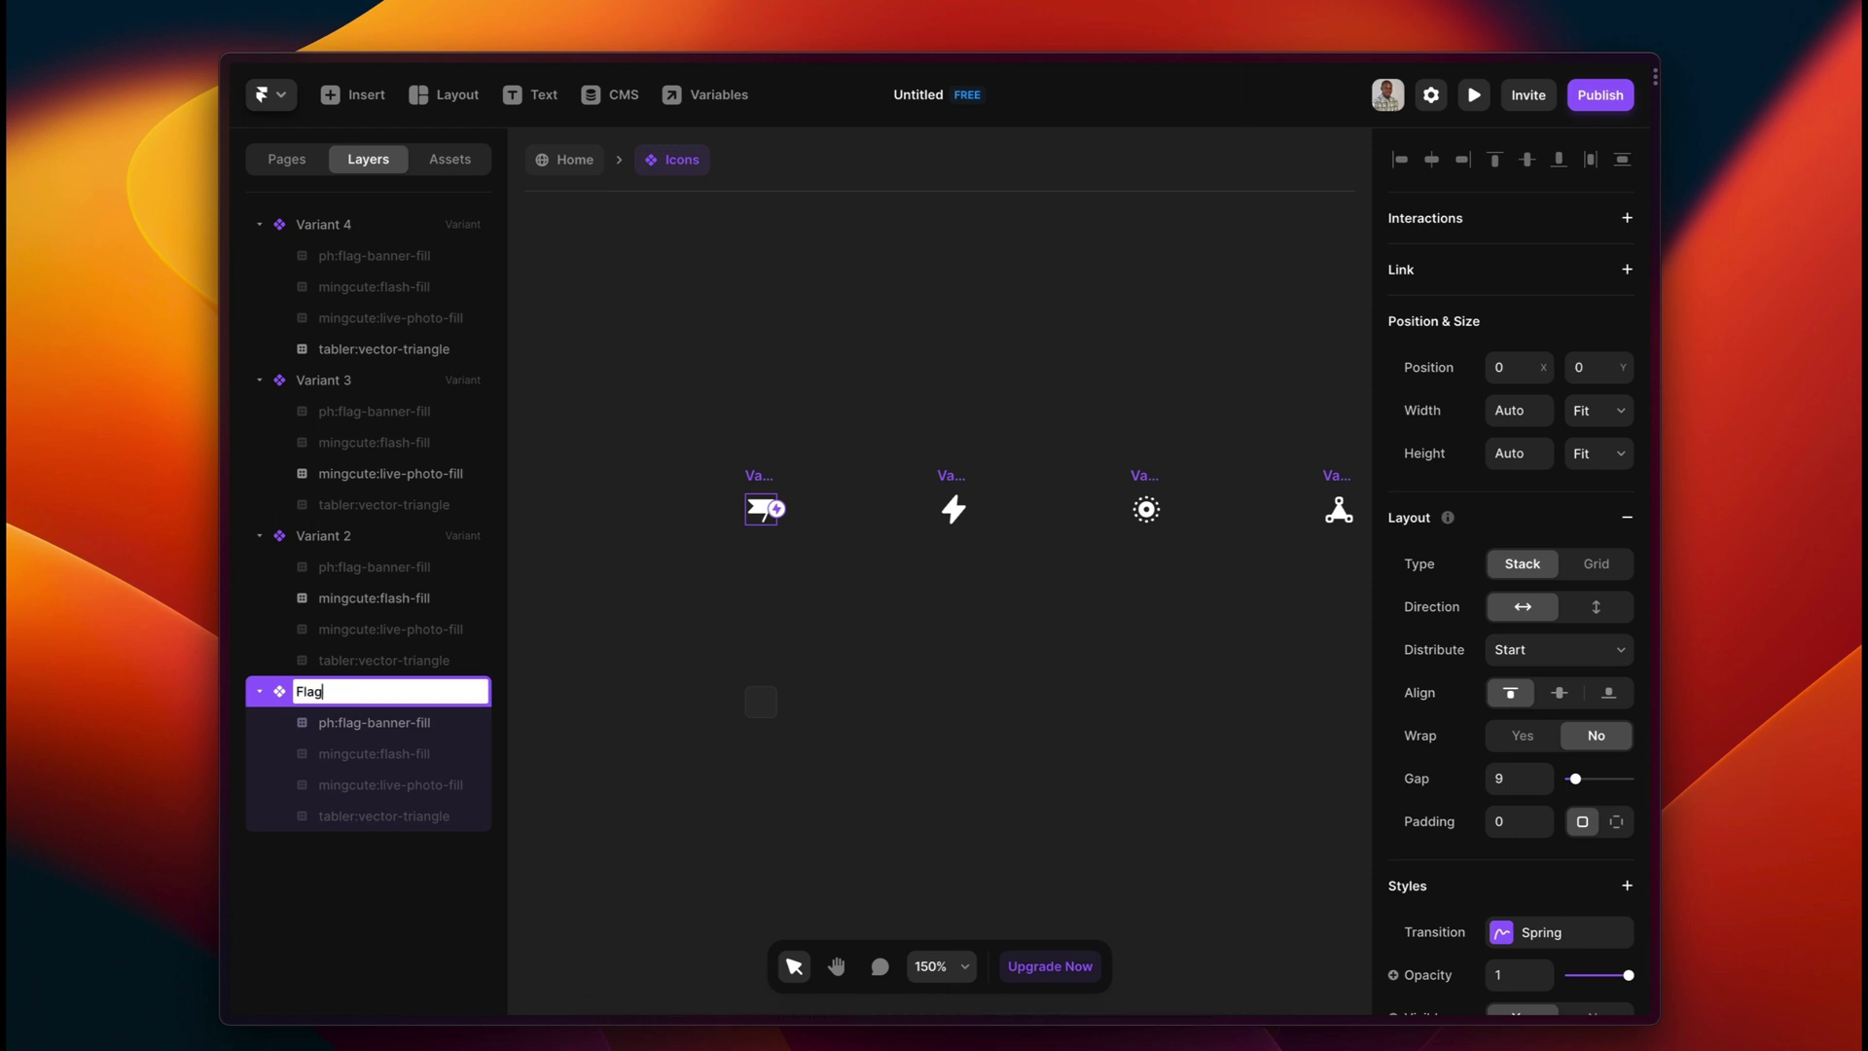
{"action": "key", "text": "Return"}
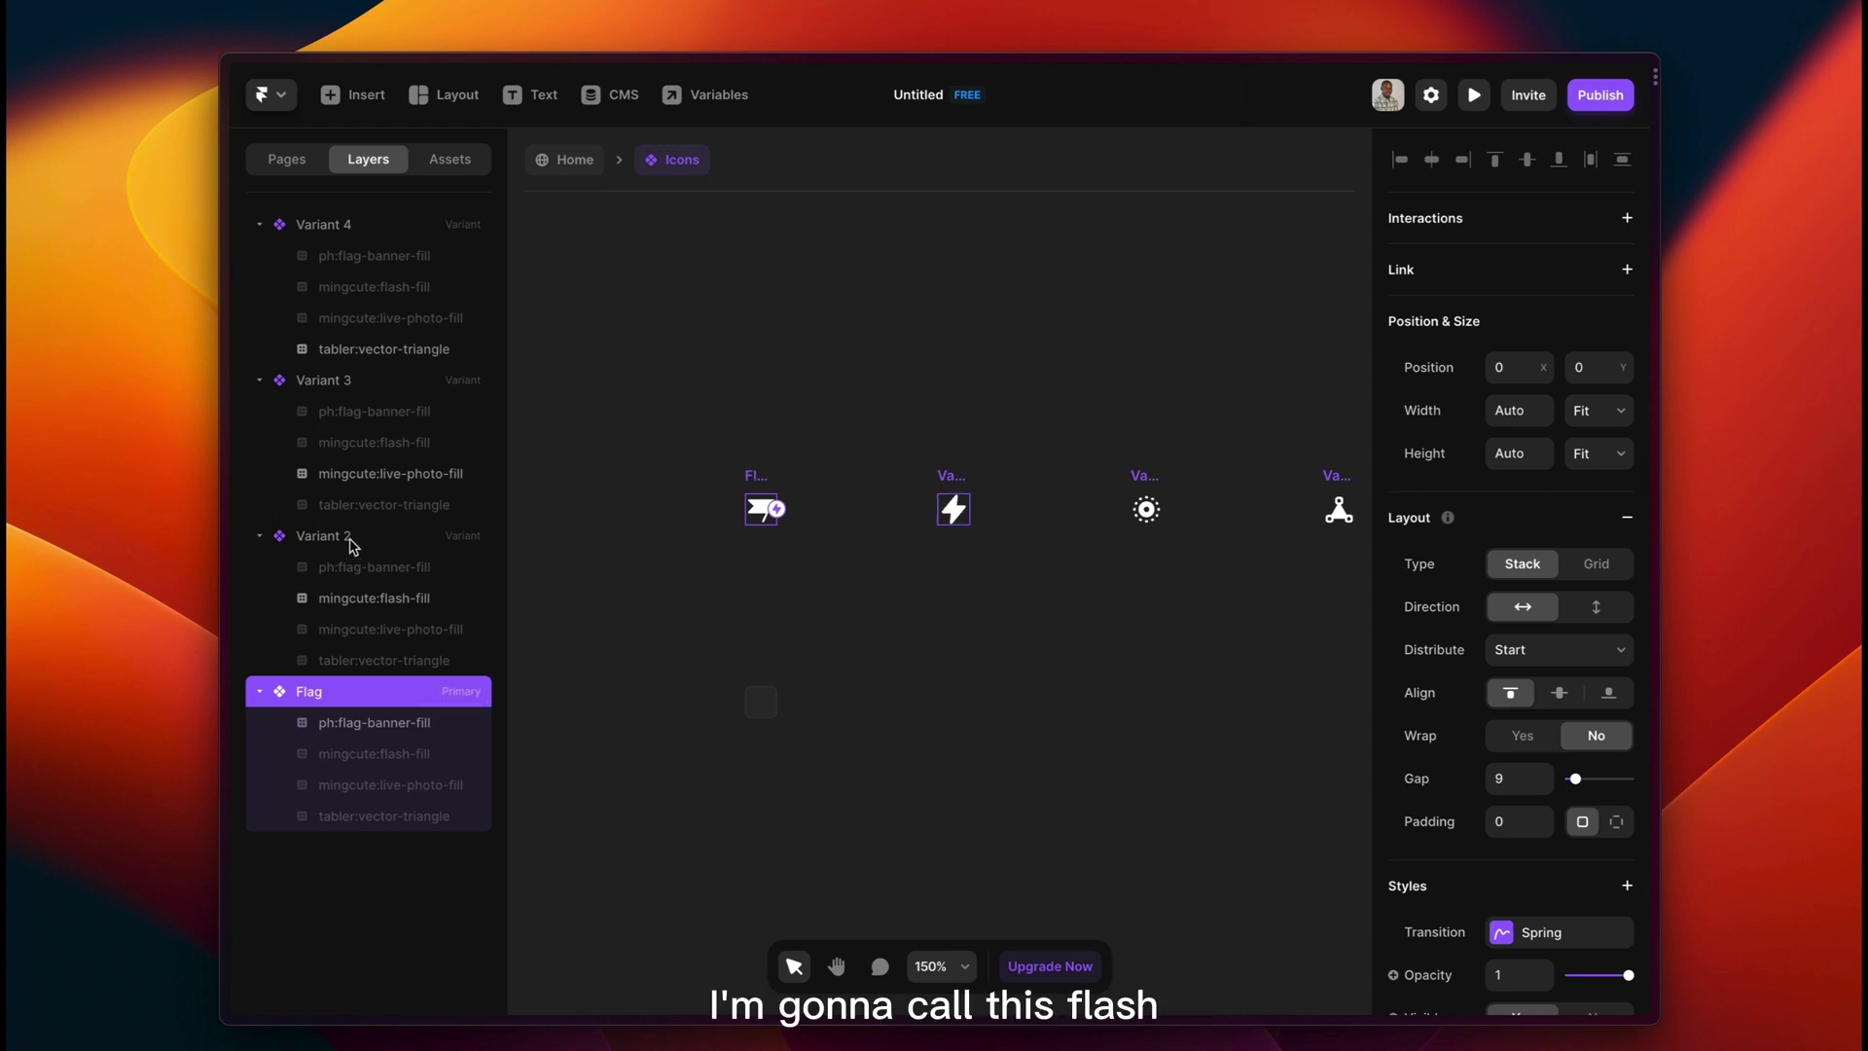
{"action": "left_click", "coordinate": [350, 540]}
{"action": "double_click", "coordinate": [349, 539]}
{"action": "type", "text": "Flash"}
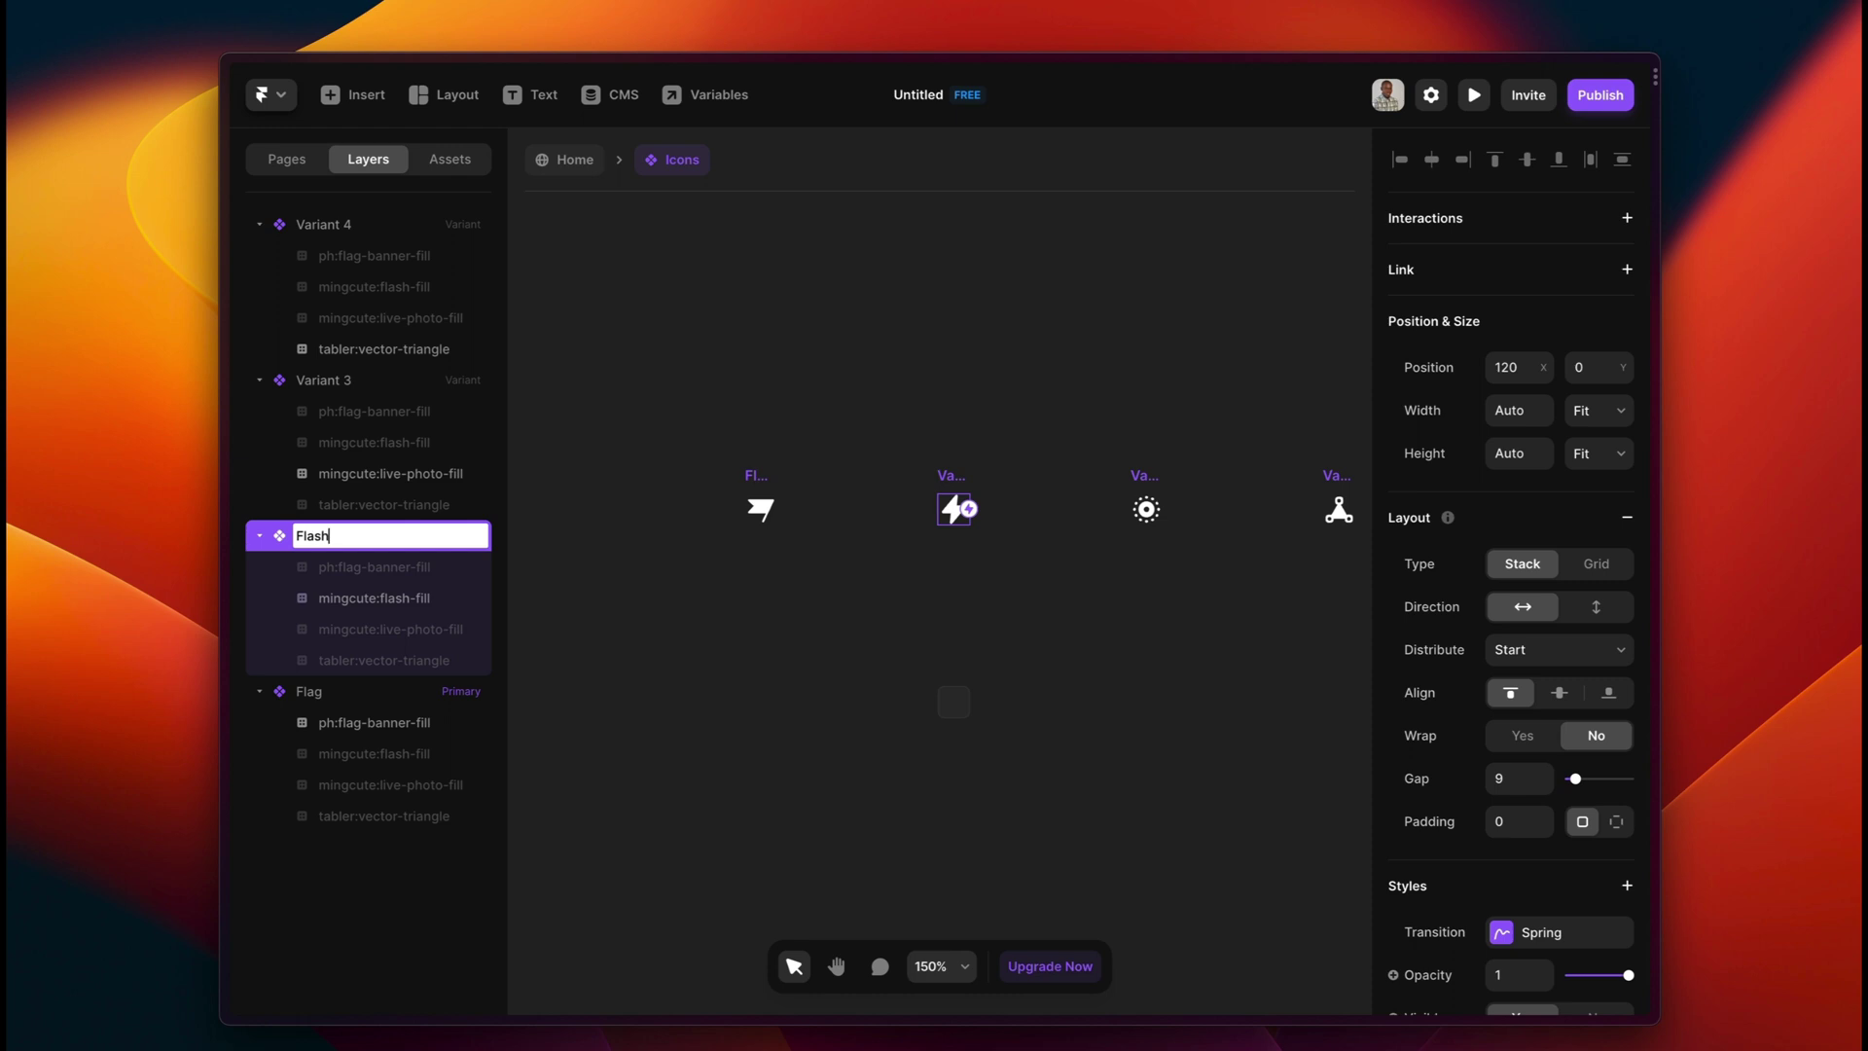
{"action": "key", "text": "Return"}
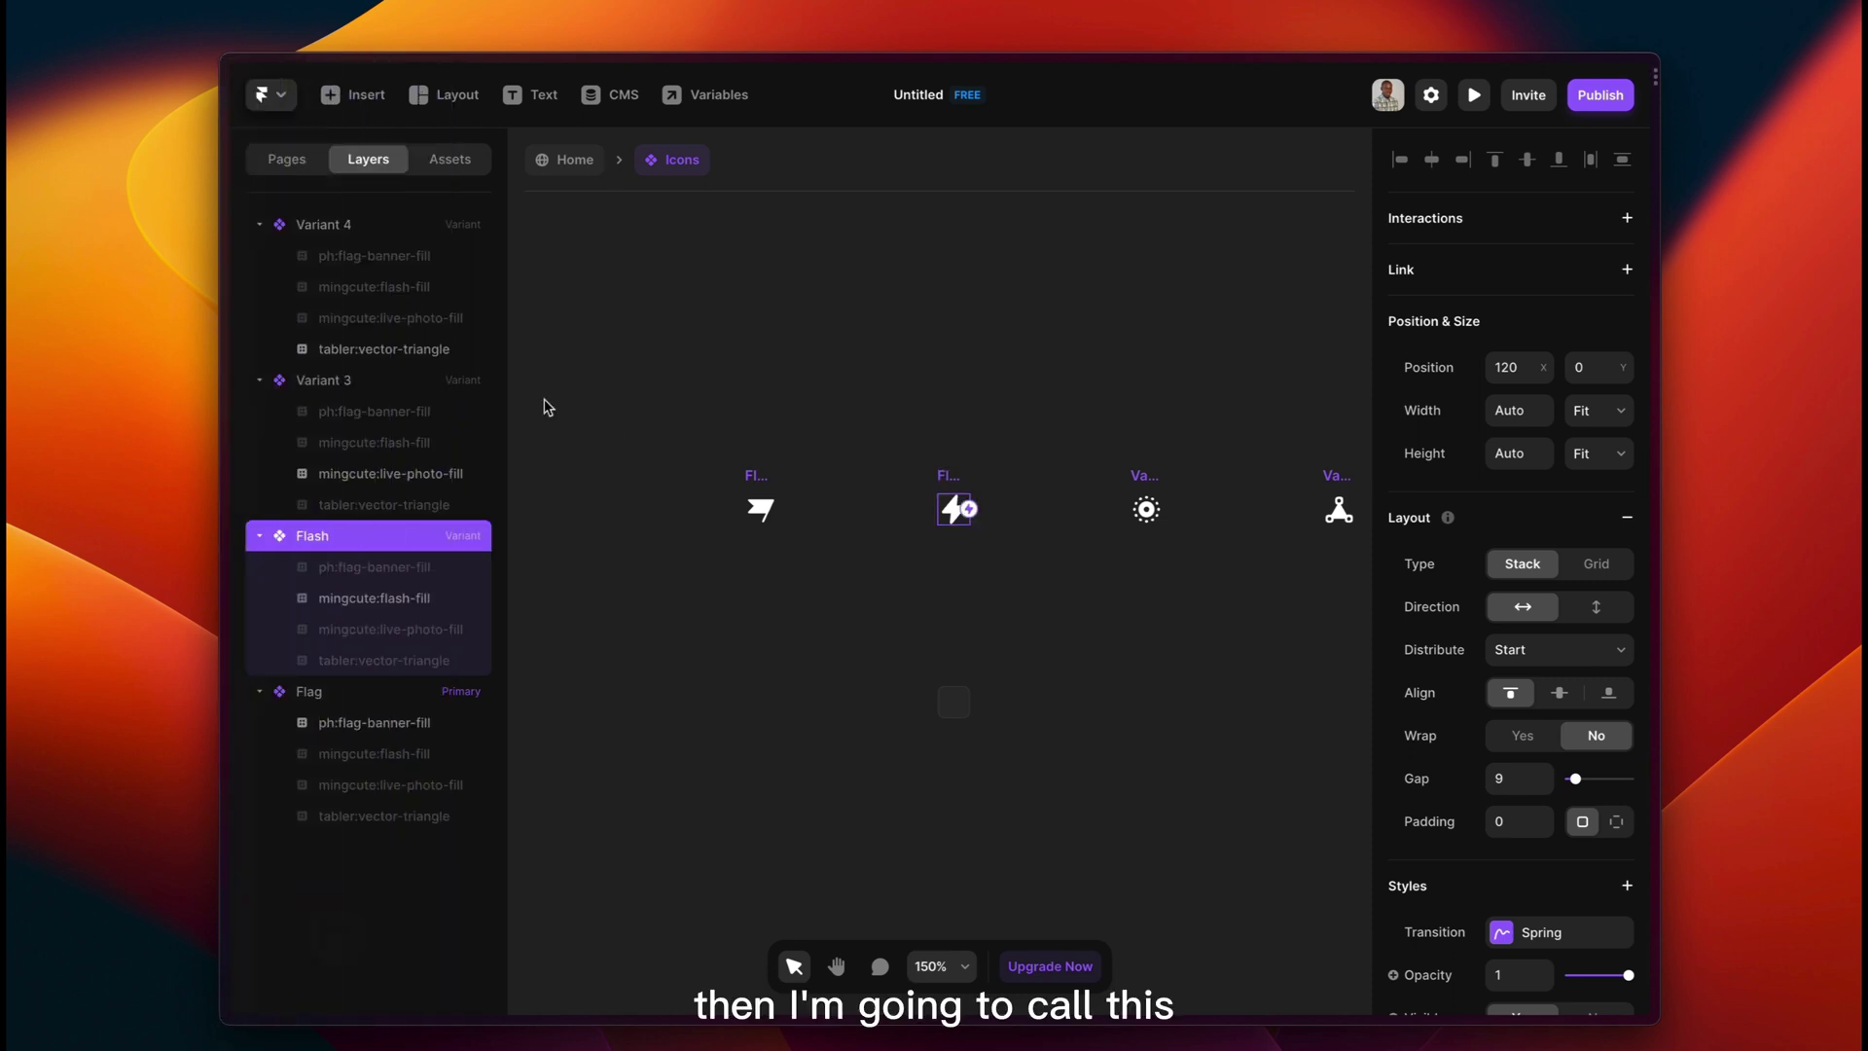
Rename Variant 3 to Live and Variant 4 to Triangle, correcting a typo.
{"action": "left_click", "coordinate": [381, 389]}
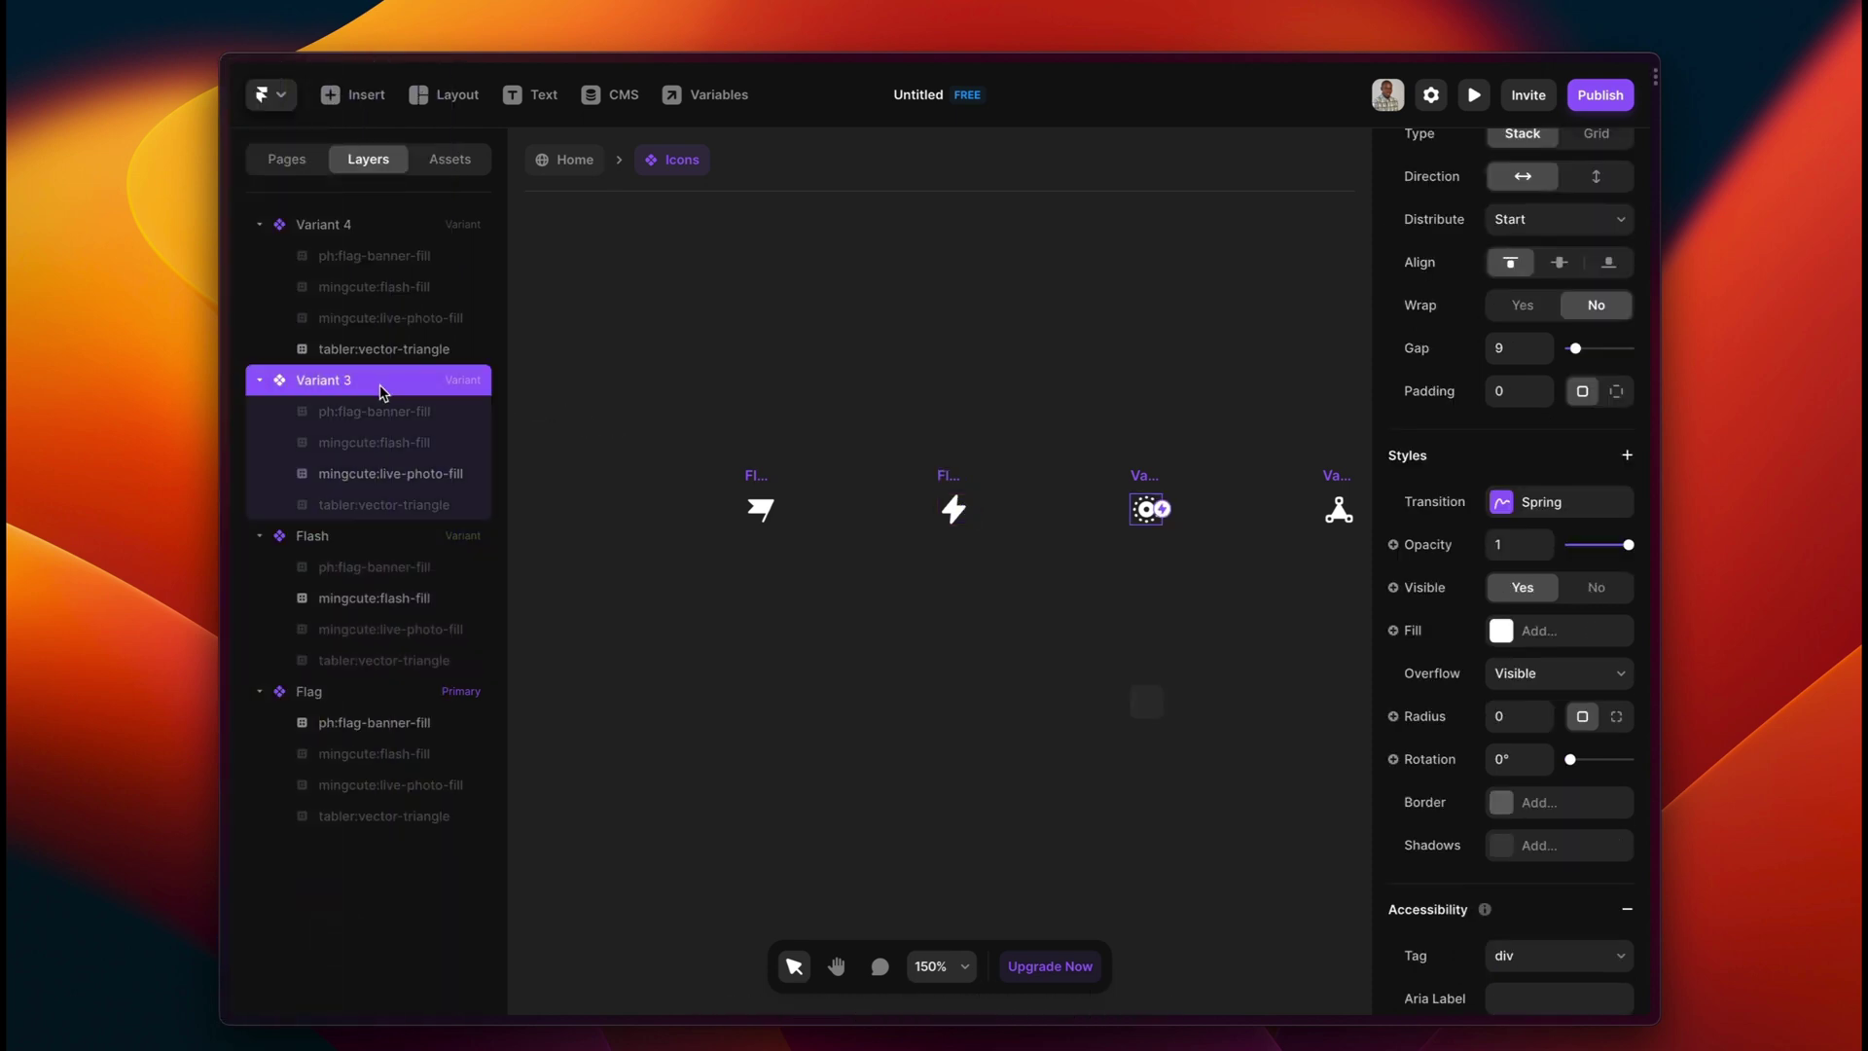
{"action": "double_click", "coordinate": [381, 389]}
{"action": "type", "text": "Live"}
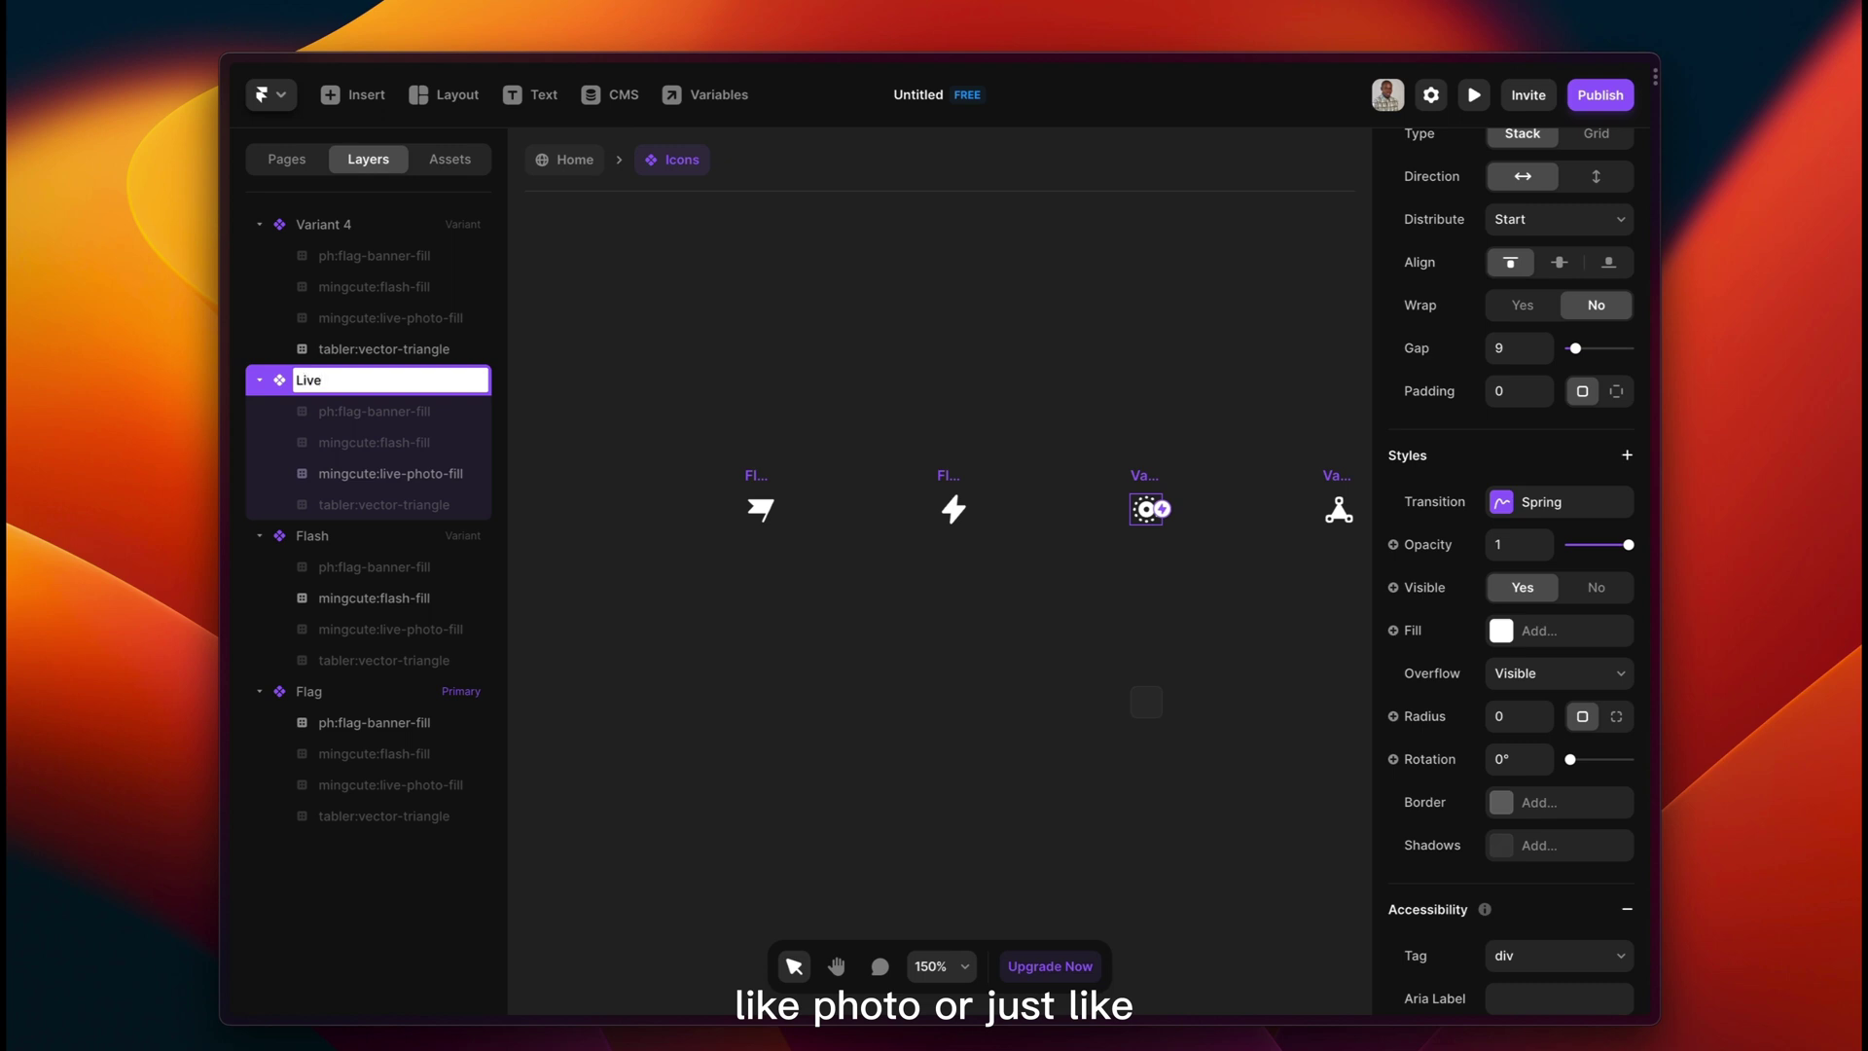
{"action": "key", "text": "Return"}
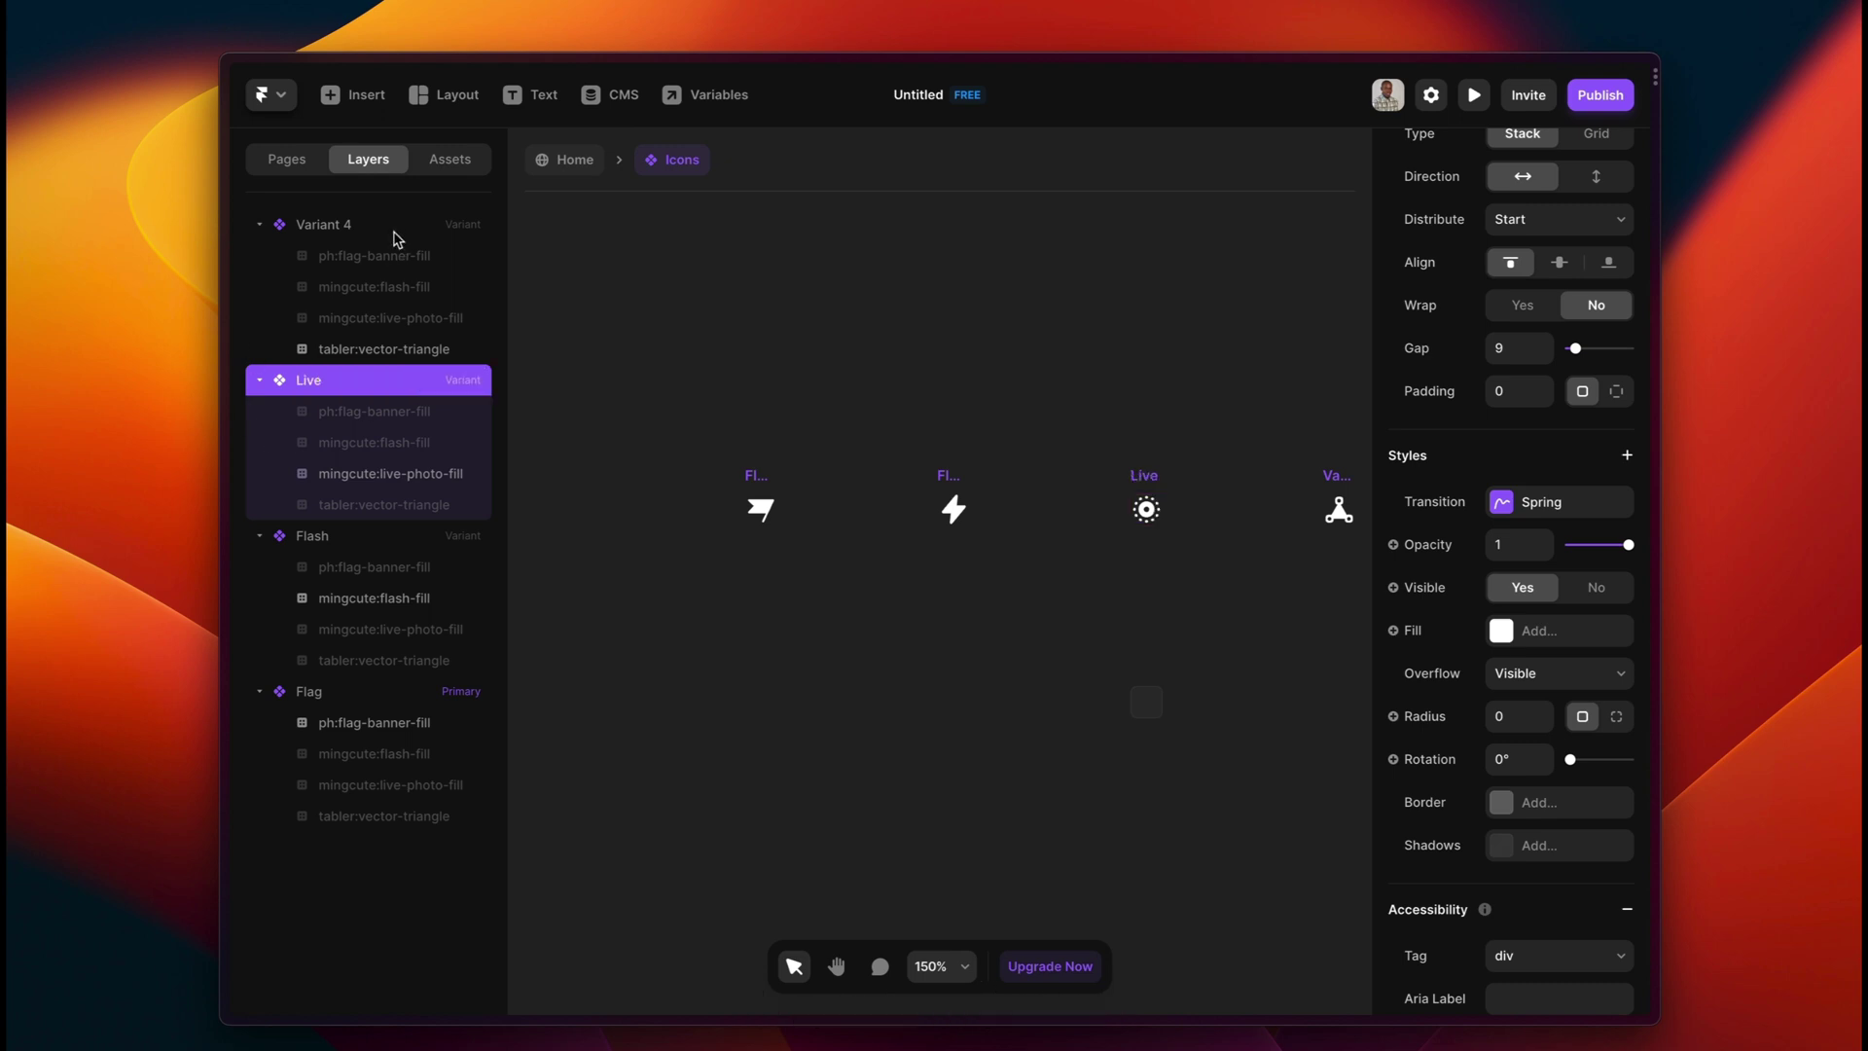
{"action": "left_click", "coordinate": [395, 234]}
{"action": "double_click", "coordinate": [409, 226]}
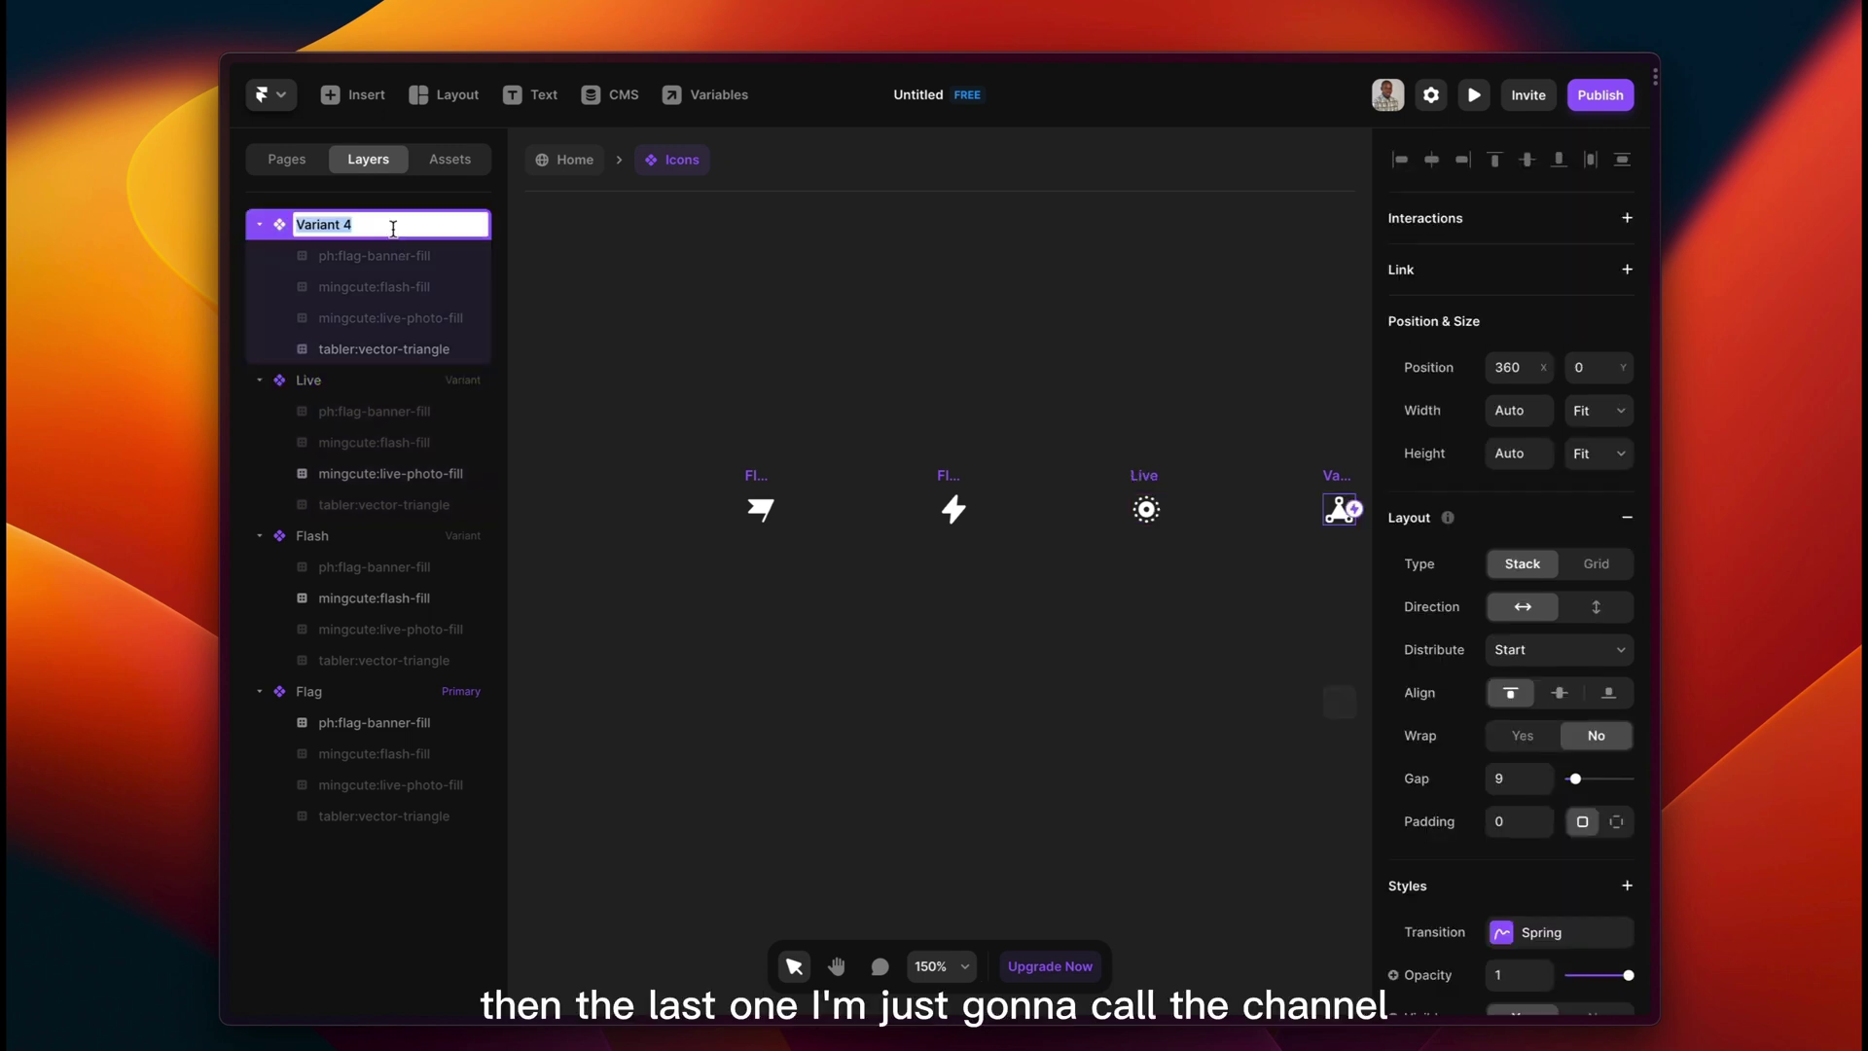
{"action": "type", "text": "Trianglr"}
{"action": "key", "text": "Return"}
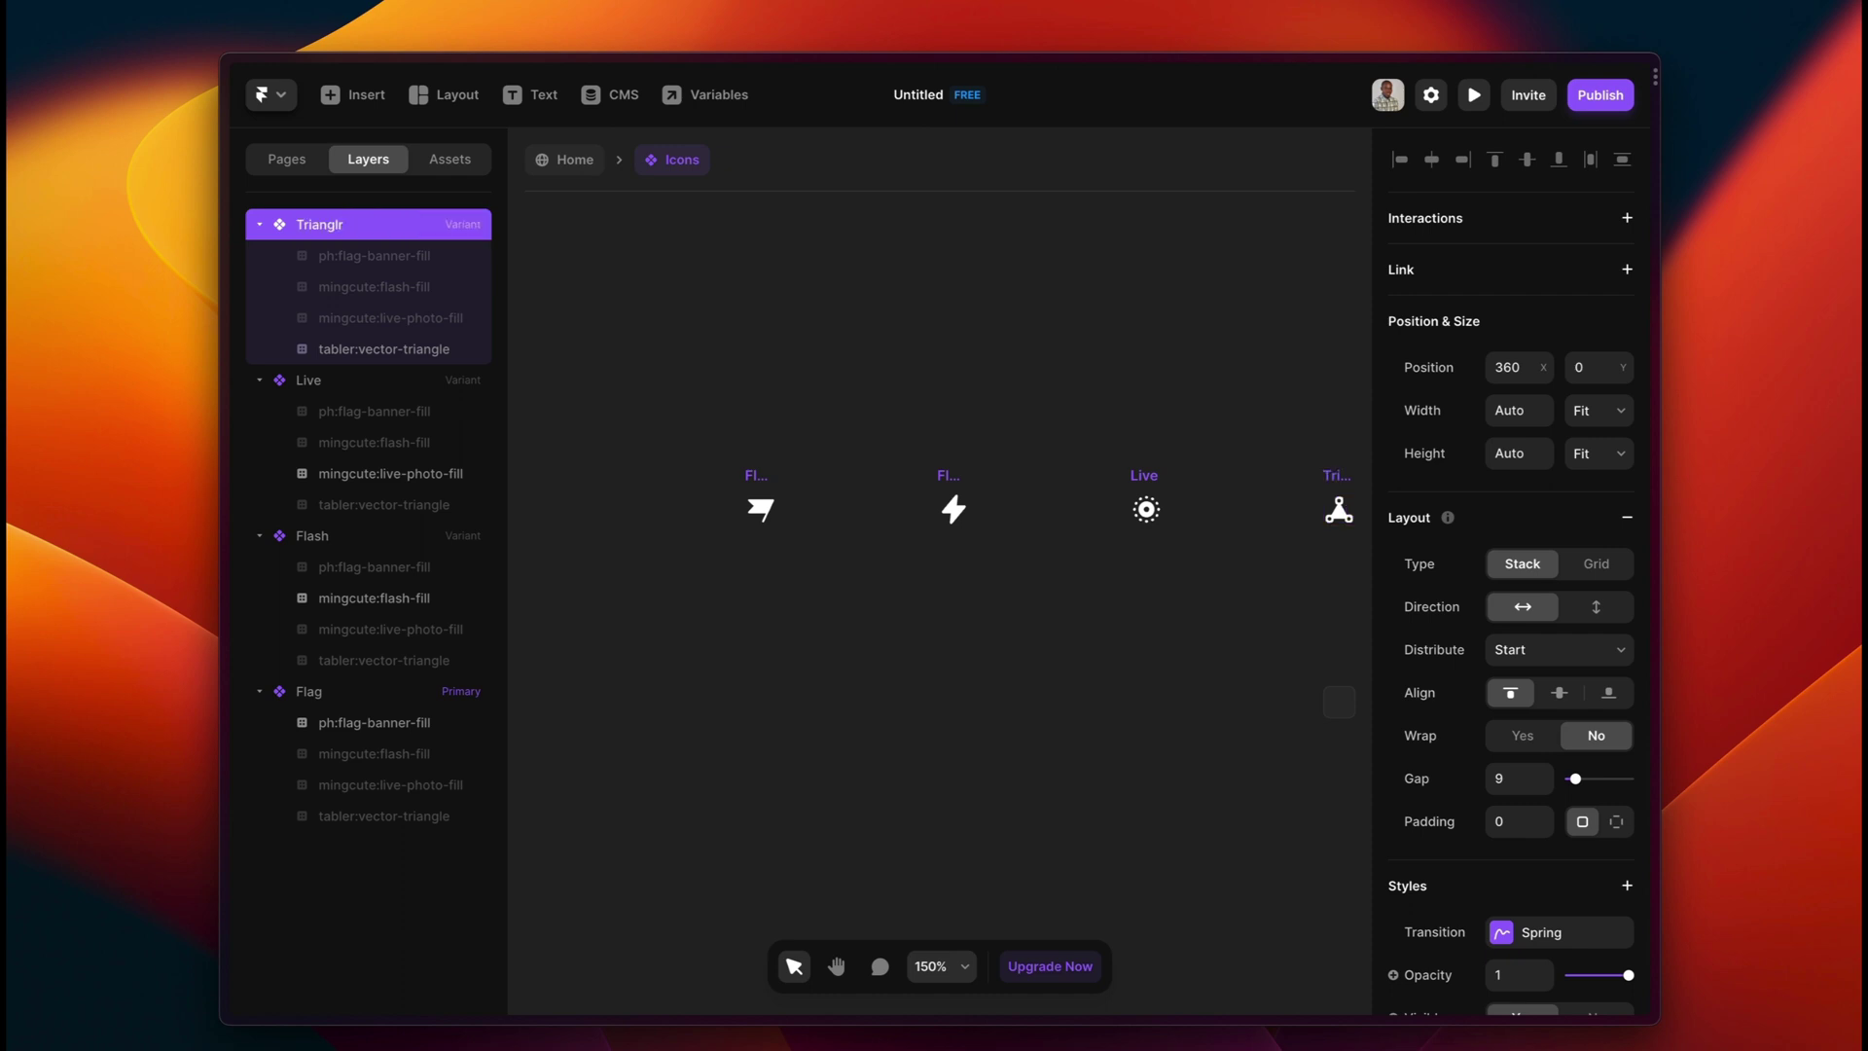
{"action": "double_click", "coordinate": [355, 224]}
{"action": "key", "text": "BackSpace"}
{"action": "type", "text": "e"}
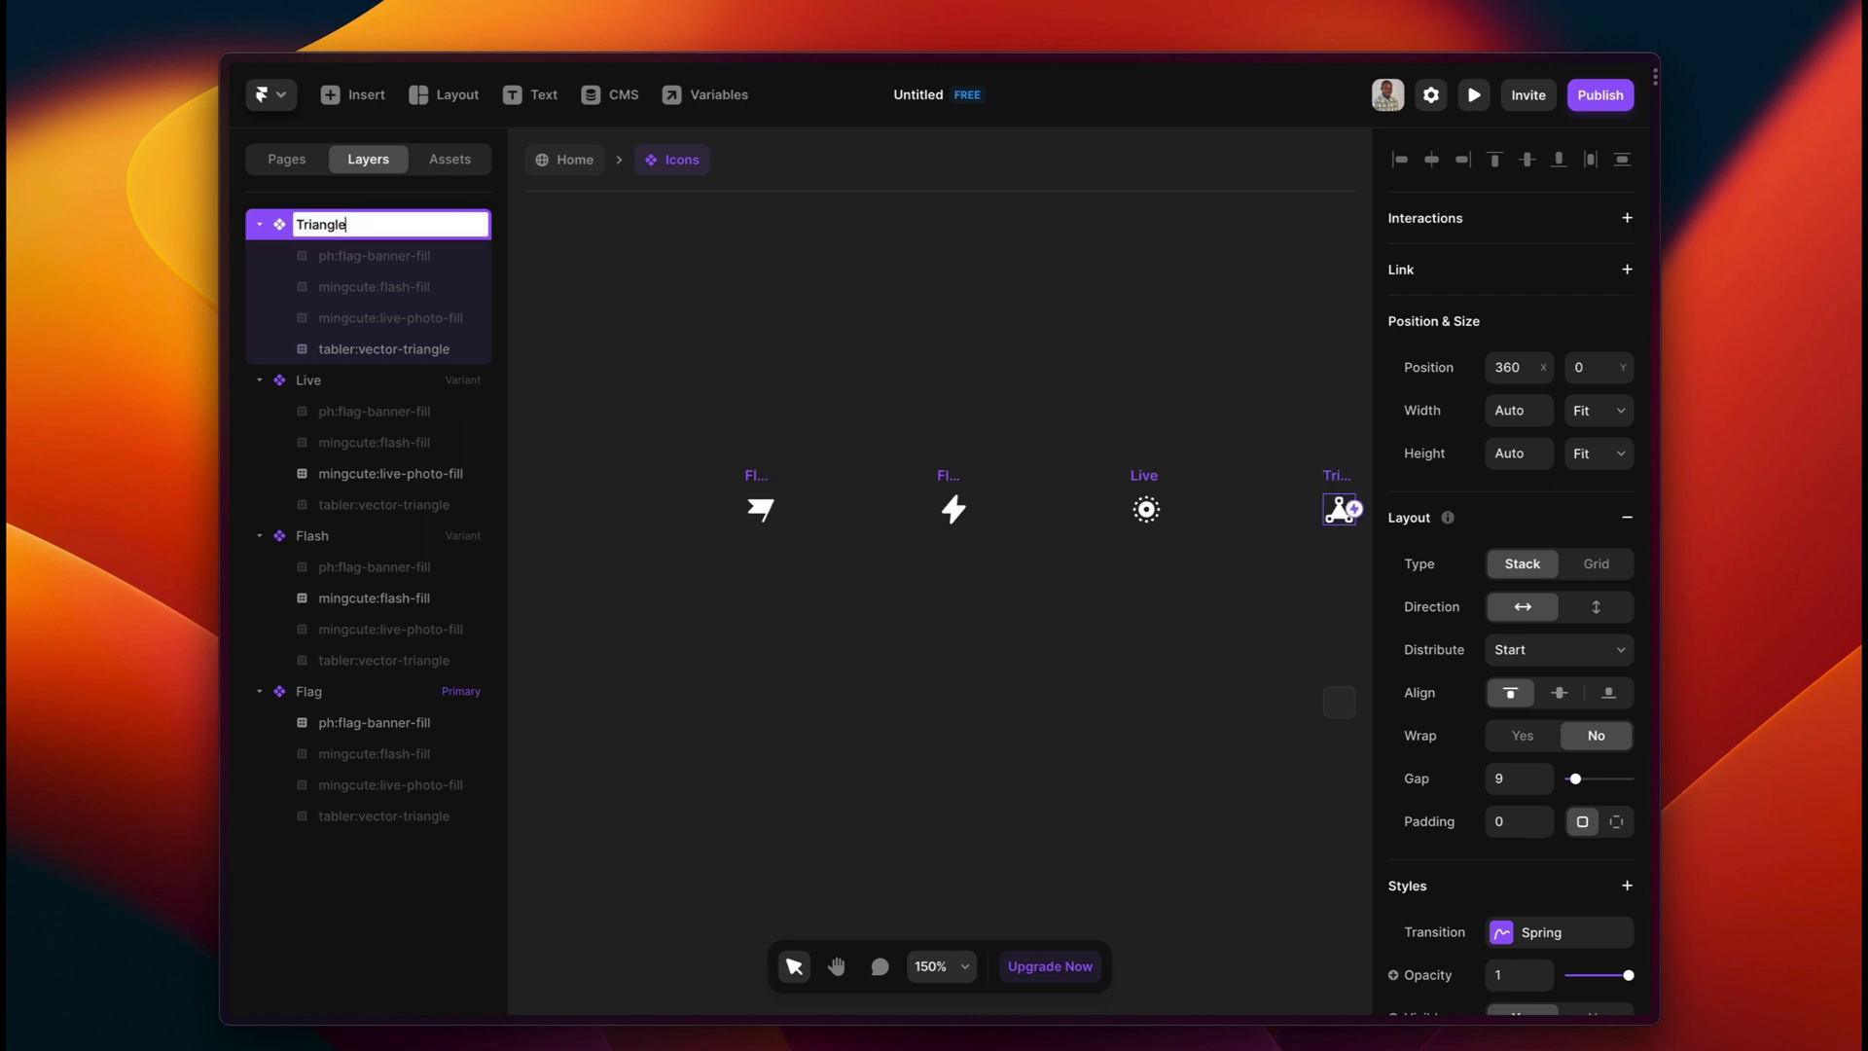
{"action": "key", "text": "Return"}
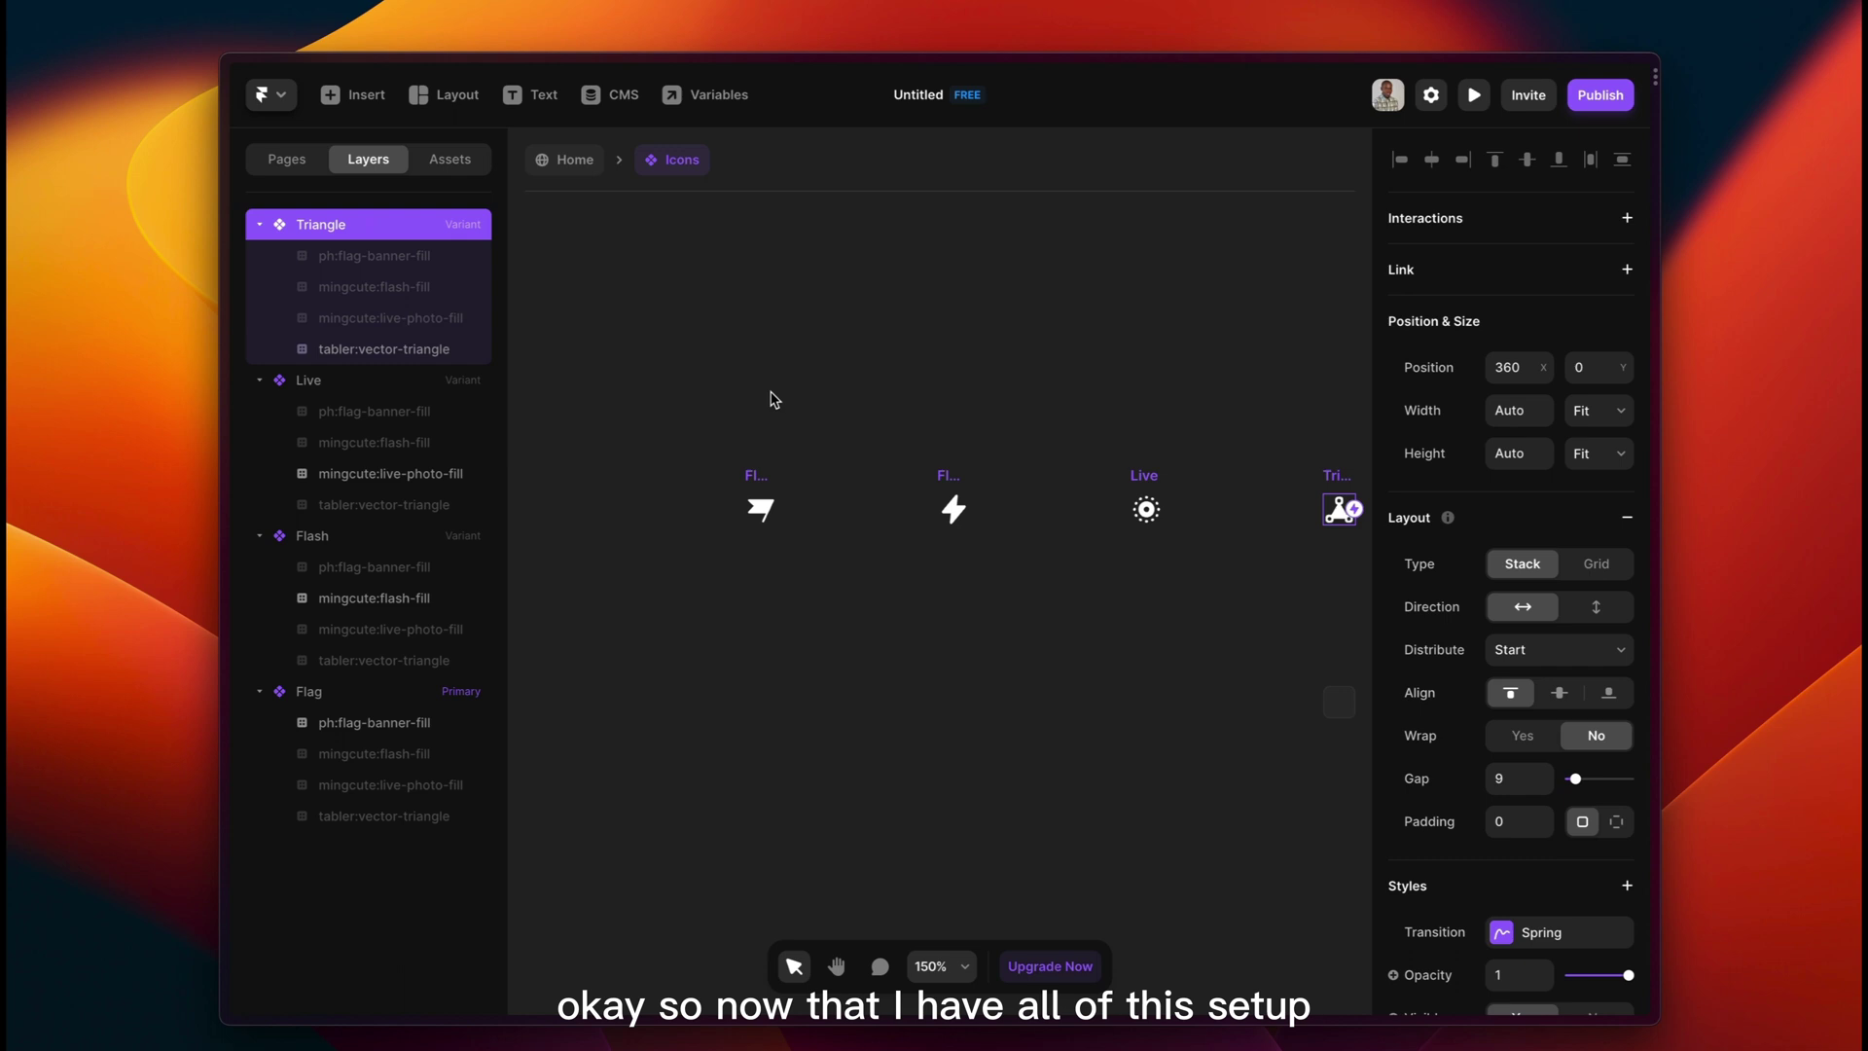
{"action": "left_click", "coordinate": [745, 473]}
{"action": "double_click", "coordinate": [353, 696]}
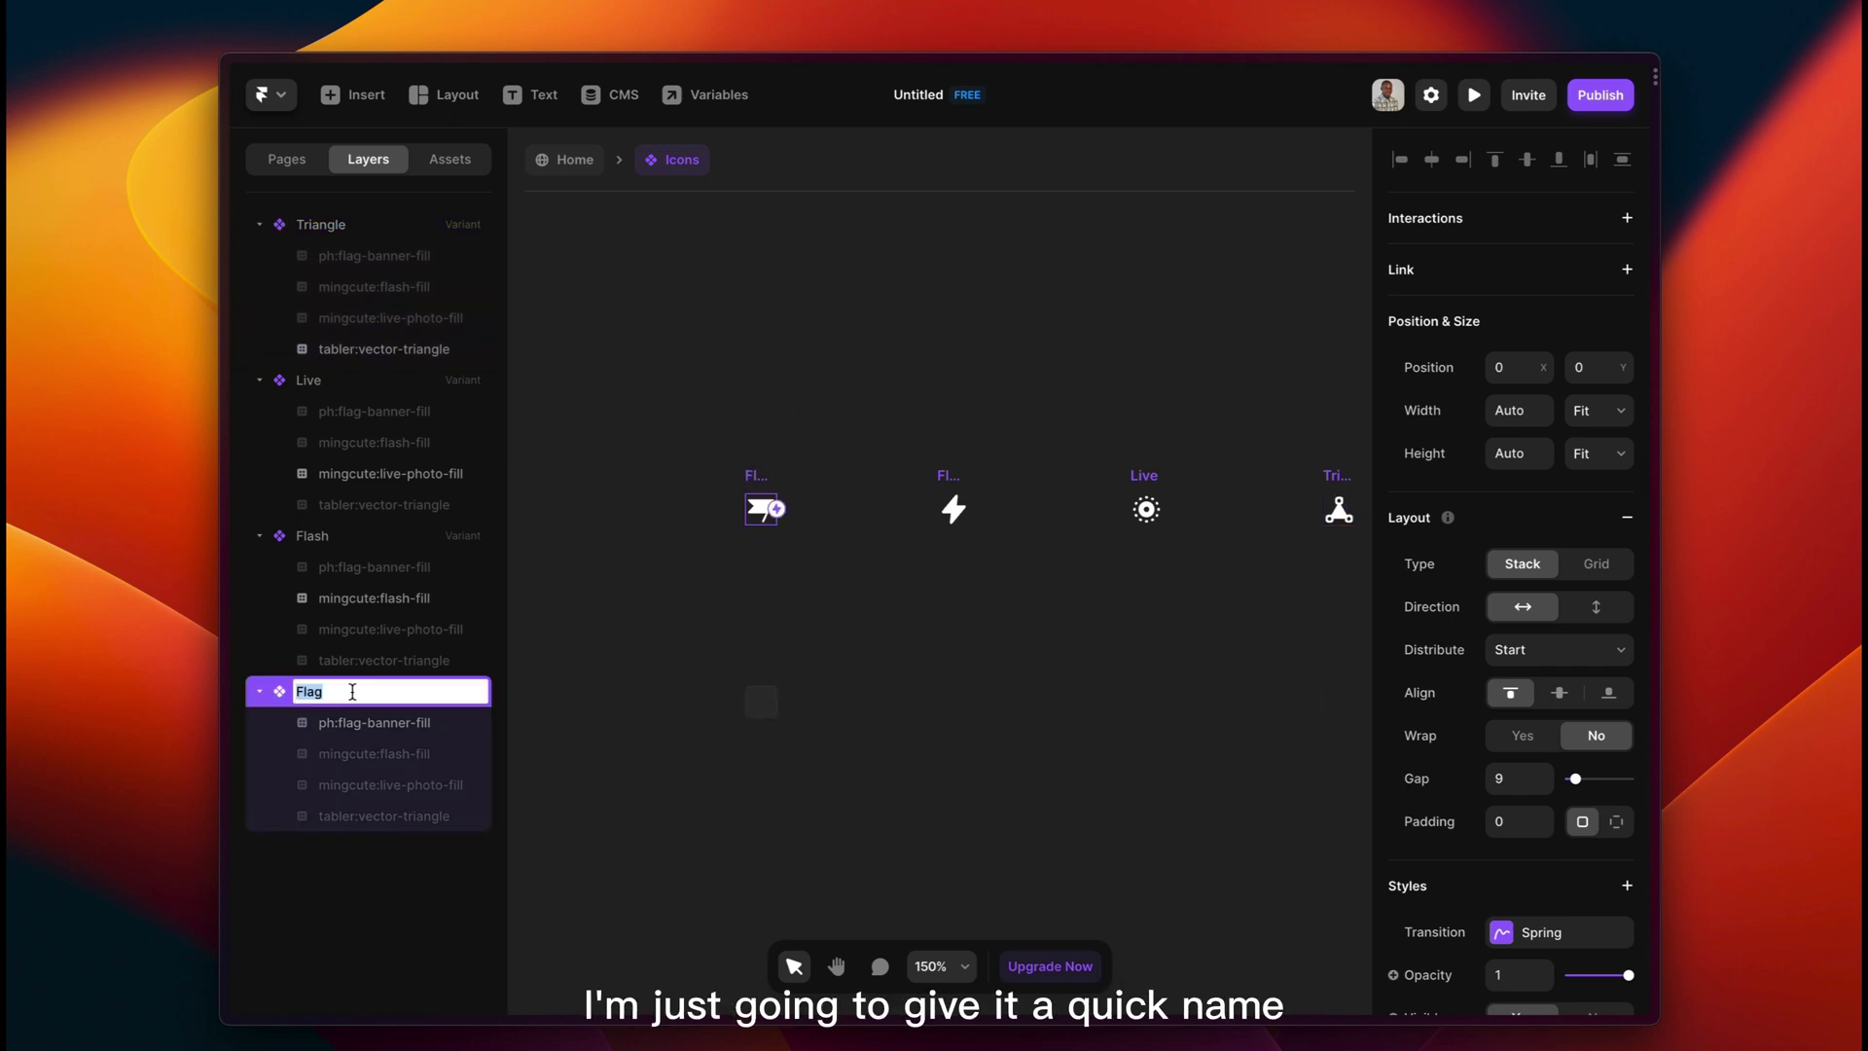
{"action": "left_click", "coordinate": [590, 628]}
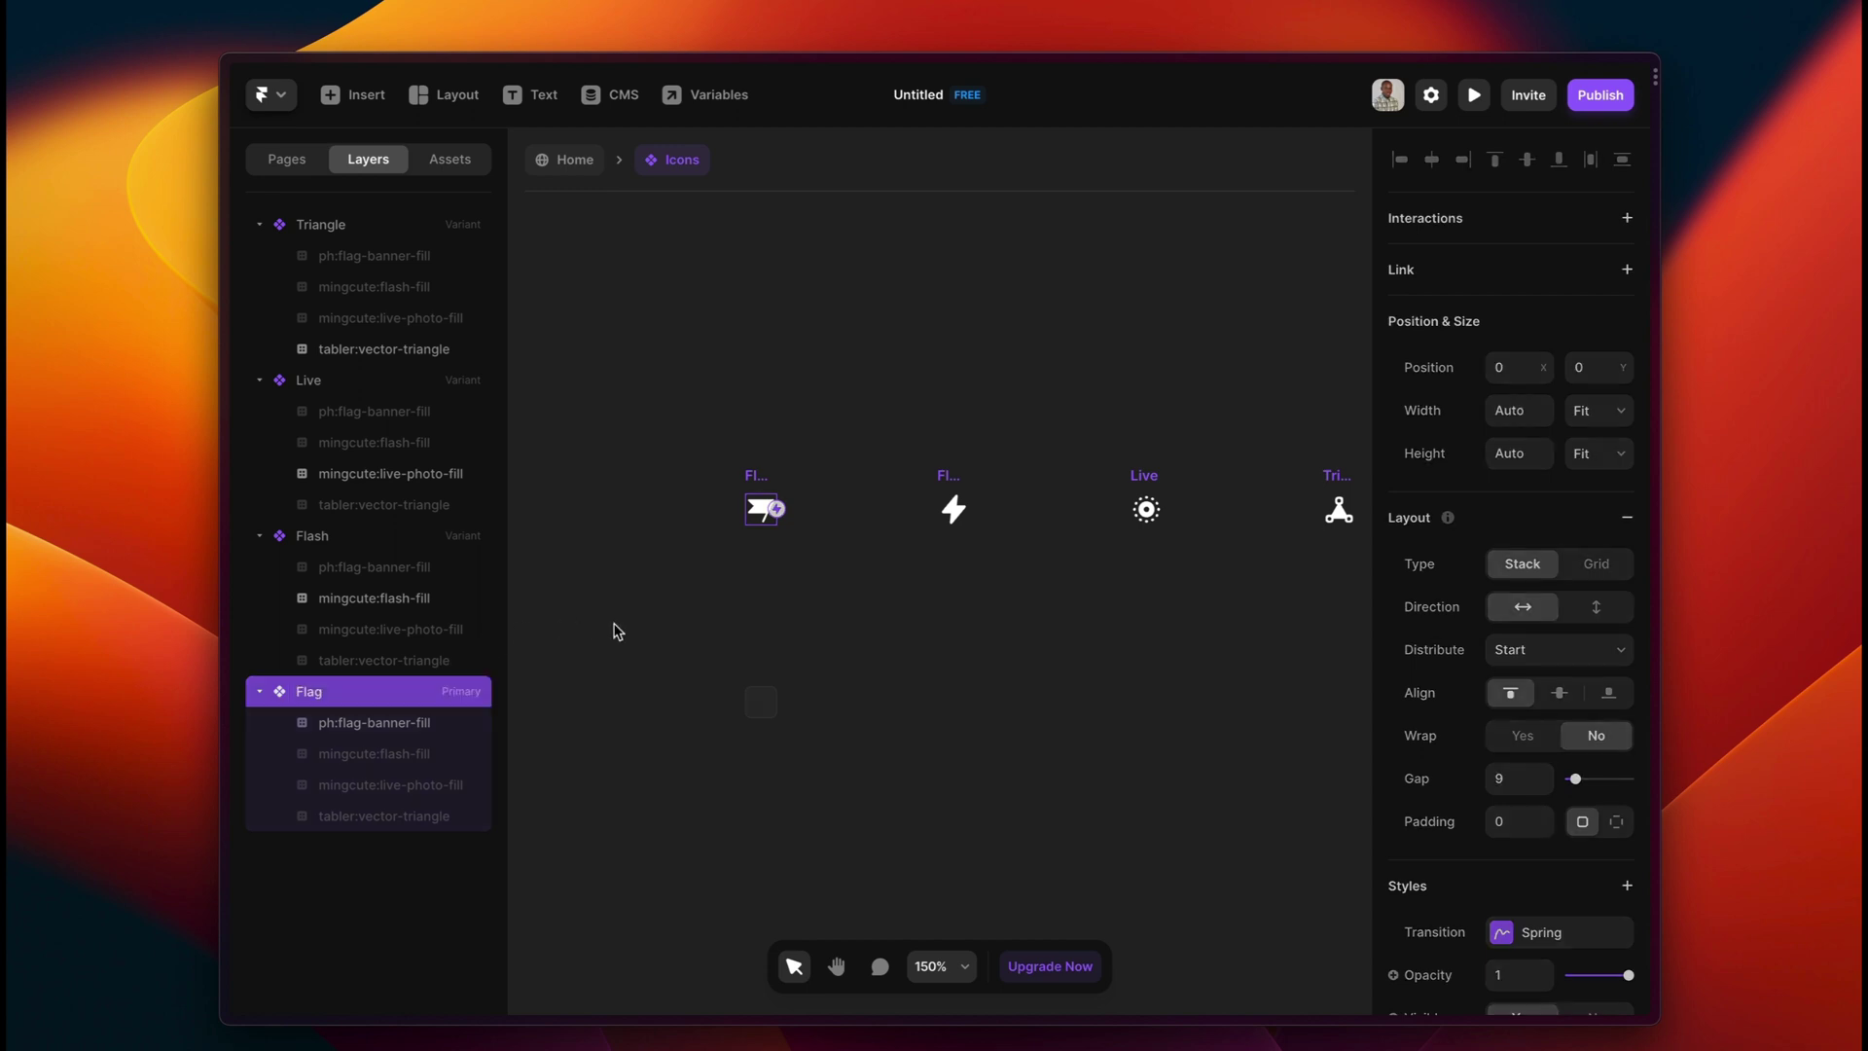
Duplicate the Flag variant by Alt-dragging and name the copy Flag--Active.
{"action": "left_click", "coordinate": [757, 477]}
{"action": "scroll", "coordinate": [758, 474], "scroll_direction": "up", "scroll_amount": 5}
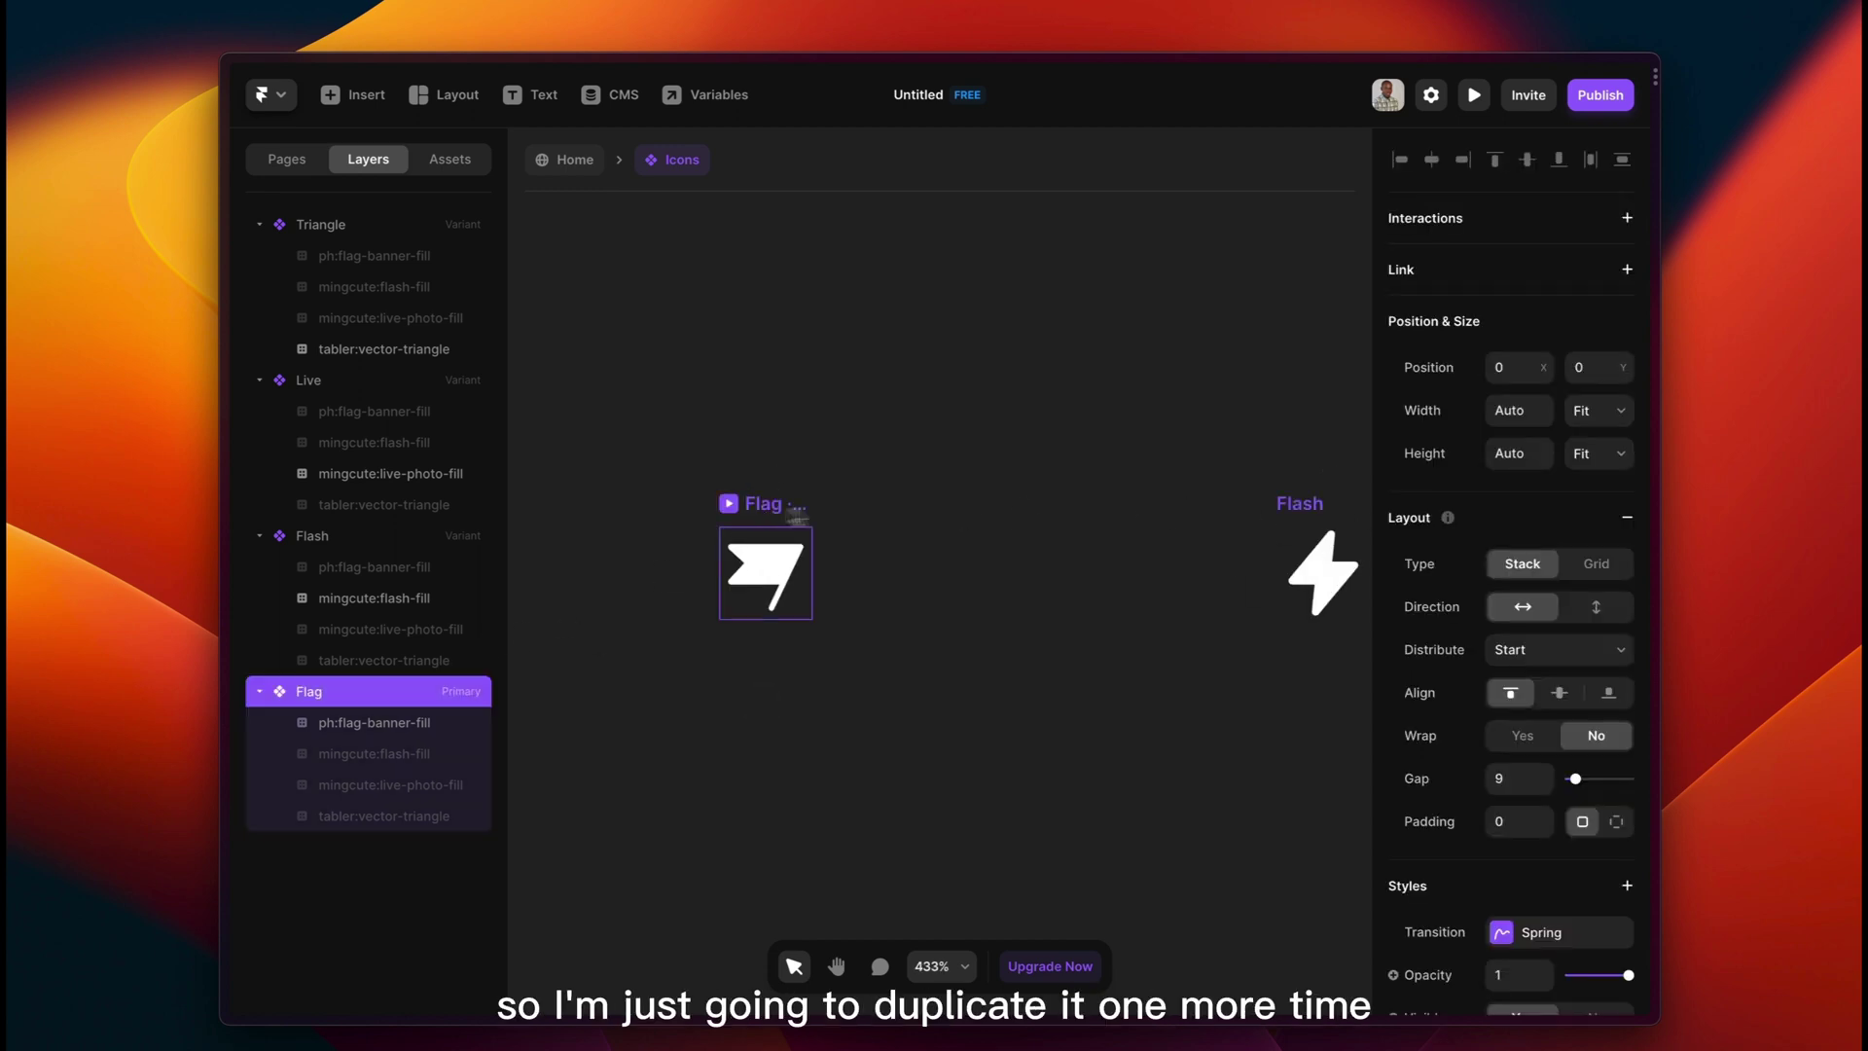
{"action": "scroll", "coordinate": [1026, 547], "scroll_direction": "down", "scroll_amount": 5}
{"action": "scroll", "coordinate": [992, 547], "scroll_direction": "up", "scroll_amount": 3}
{"action": "scroll", "coordinate": [1008, 504], "scroll_direction": "up", "scroll_amount": 1}
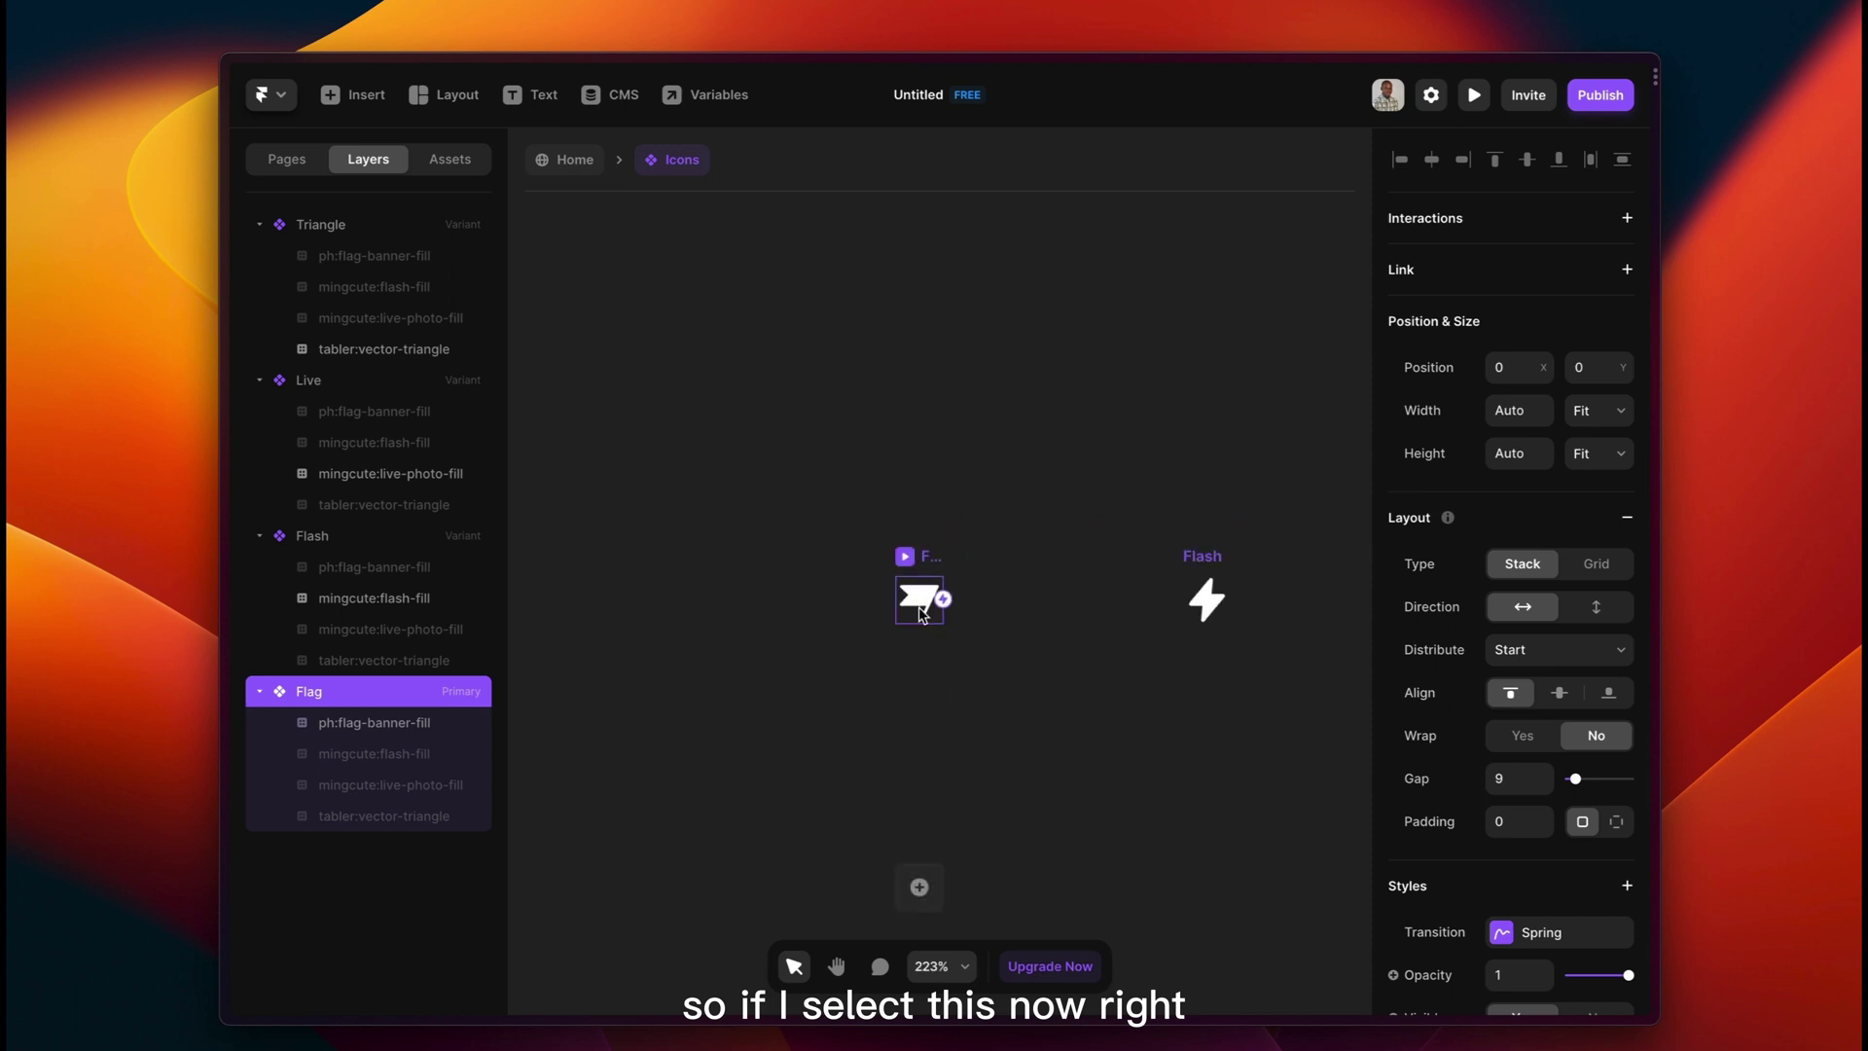
{"action": "left_click", "coordinate": [917, 605]}
{"action": "left_click", "coordinate": [917, 567]}
{"action": "left_click_drag", "start_coordinate": [925, 565], "coordinate": [1032, 564]}
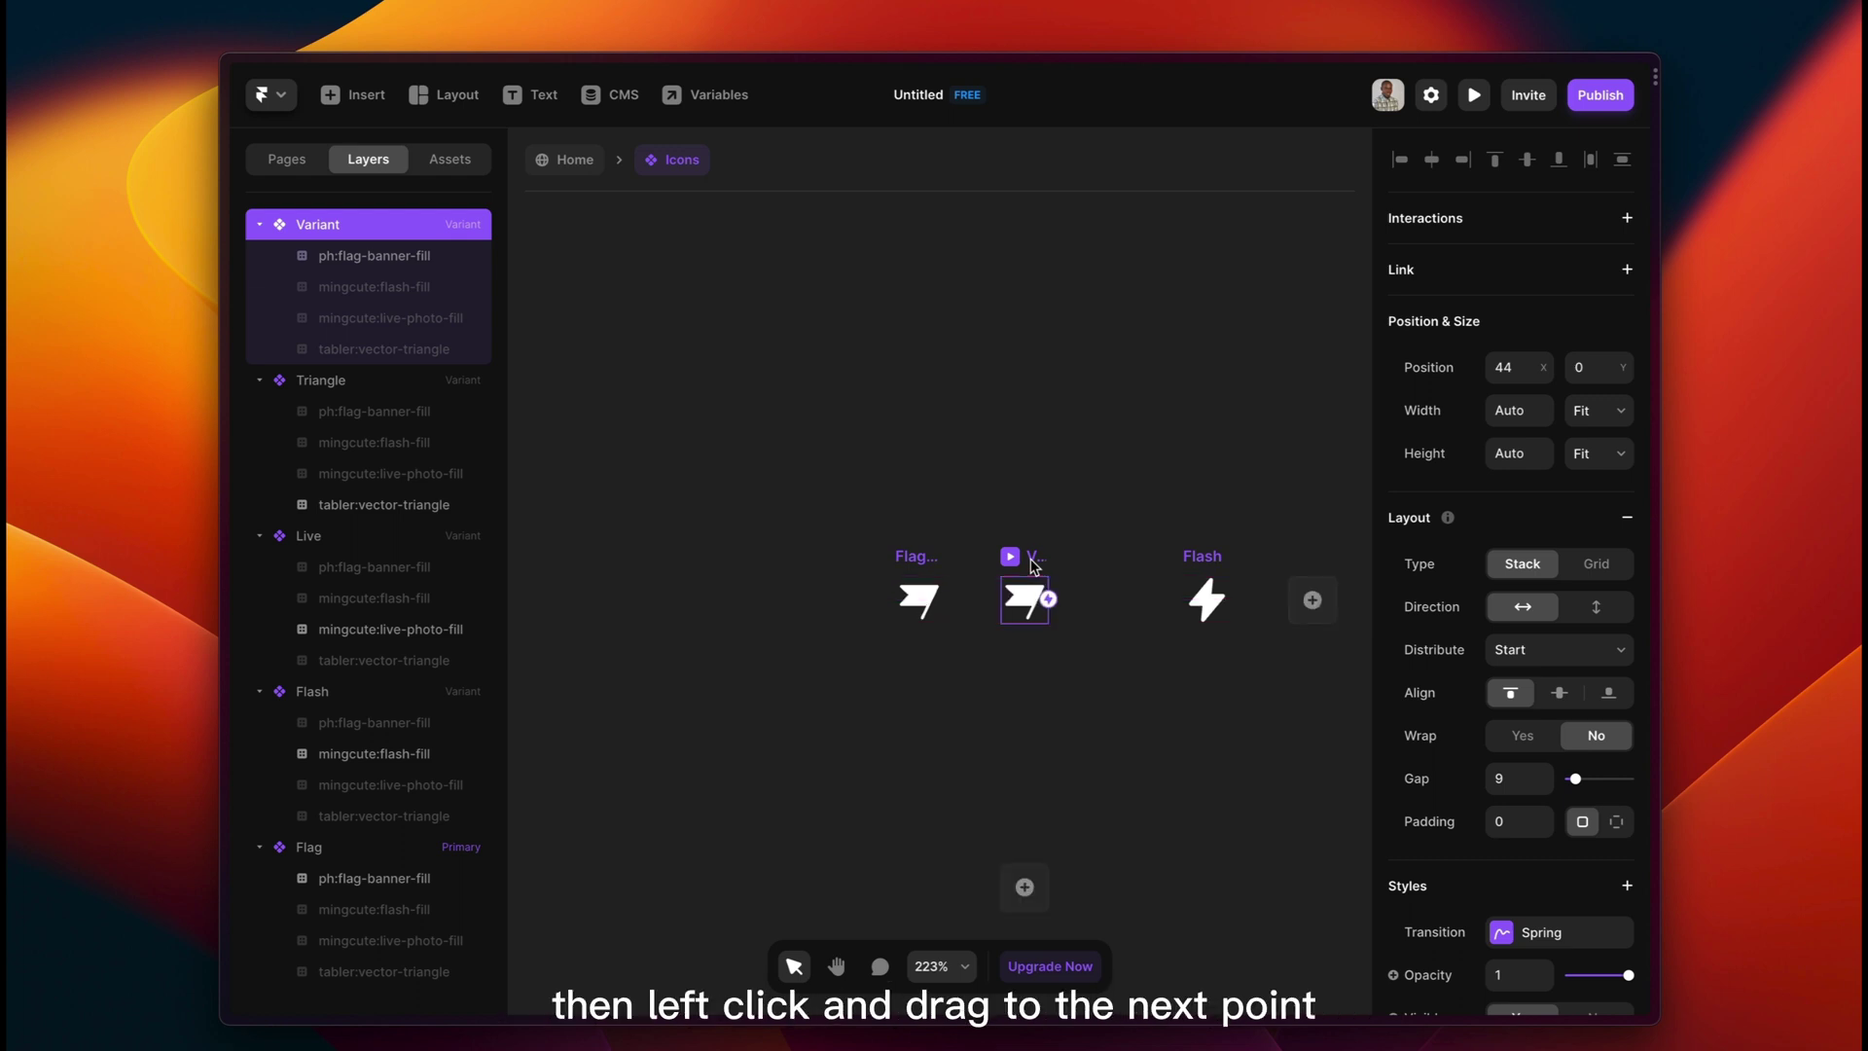
{"action": "double_click", "coordinate": [355, 224]}
{"action": "type", "text": "Flag"}
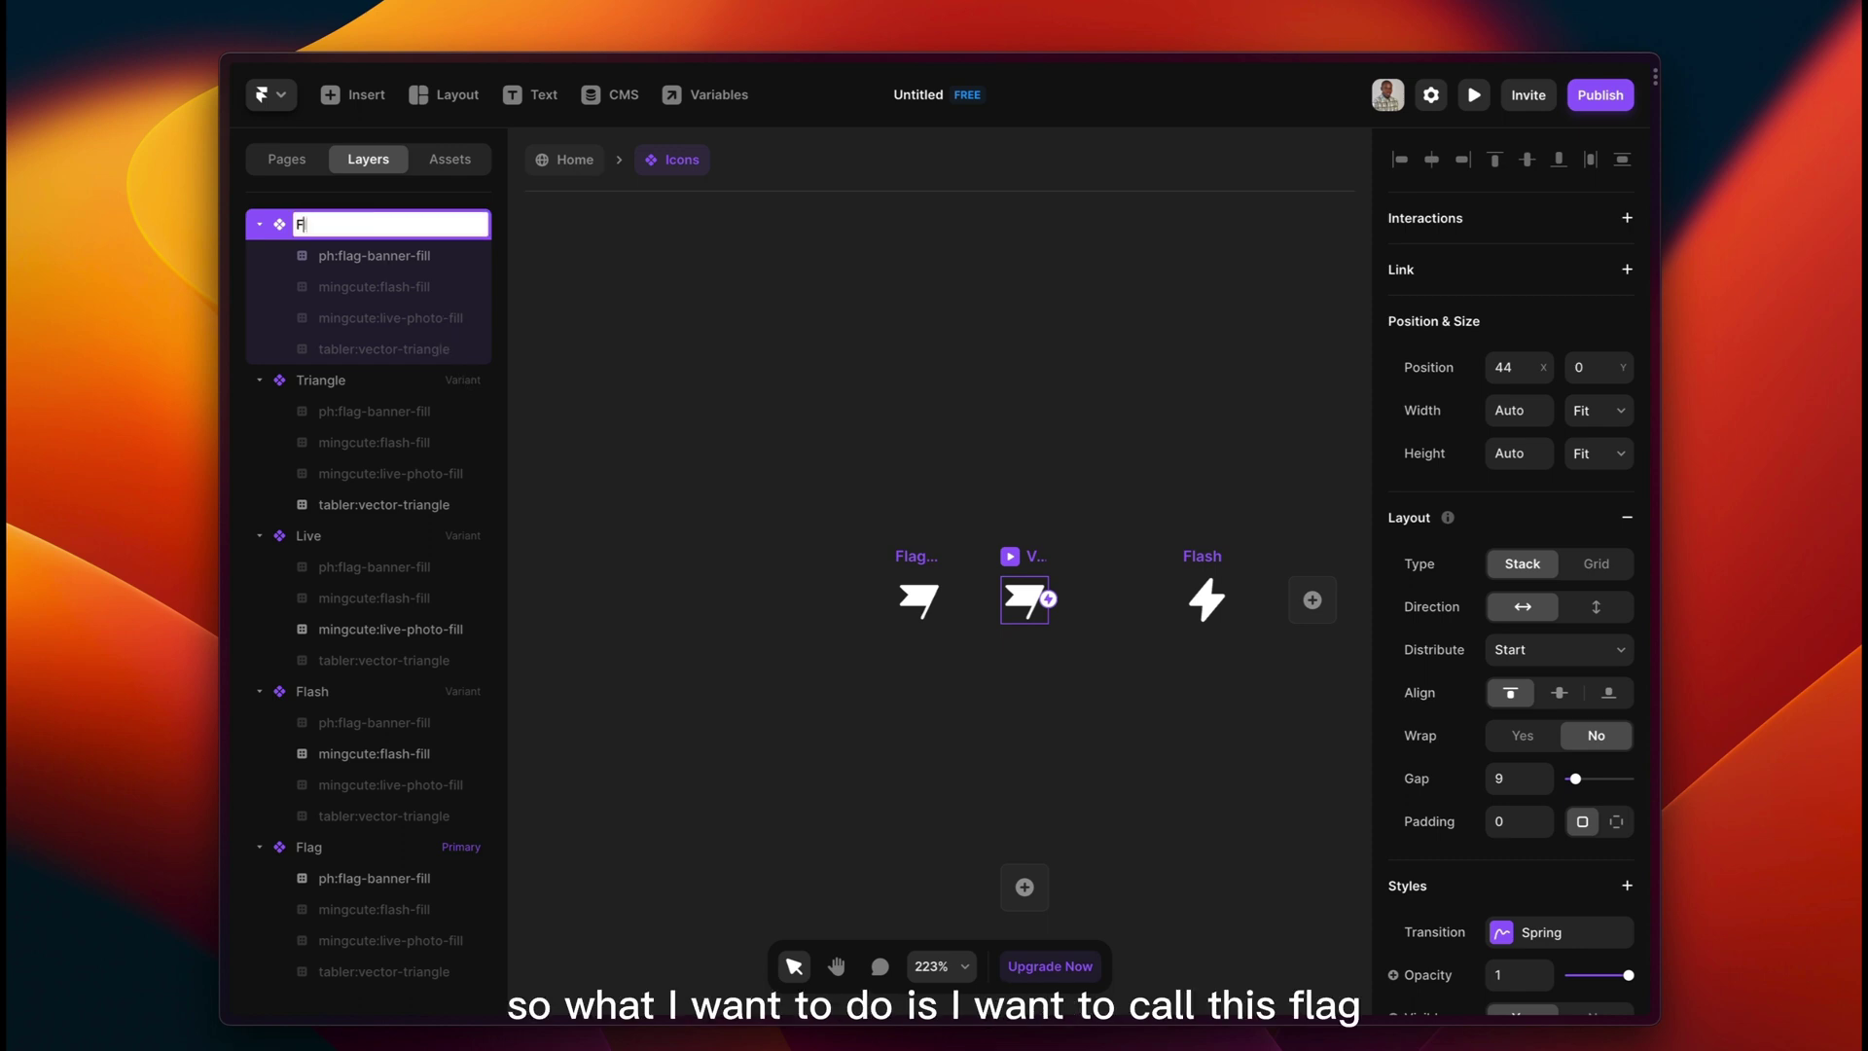
{"action": "type", "text": "--A"}
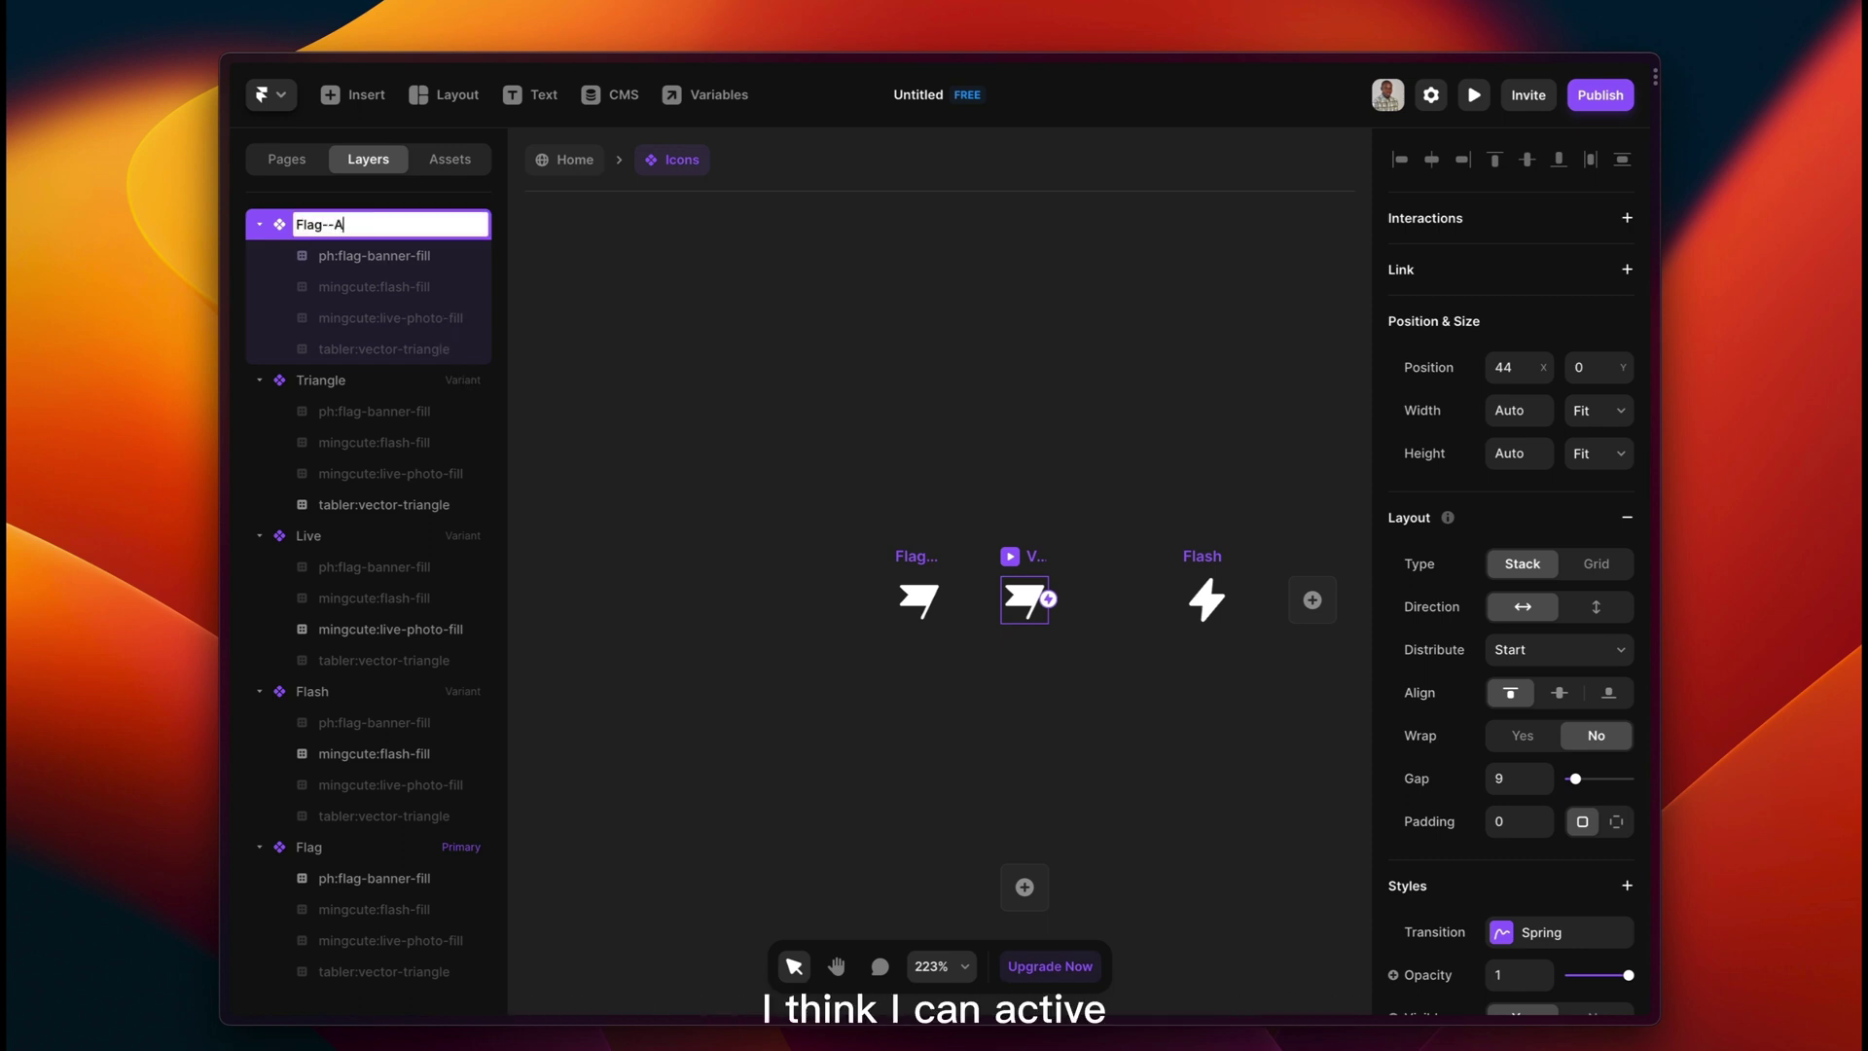
{"action": "type", "text": "ctive"}
{"action": "key", "text": "Return"}
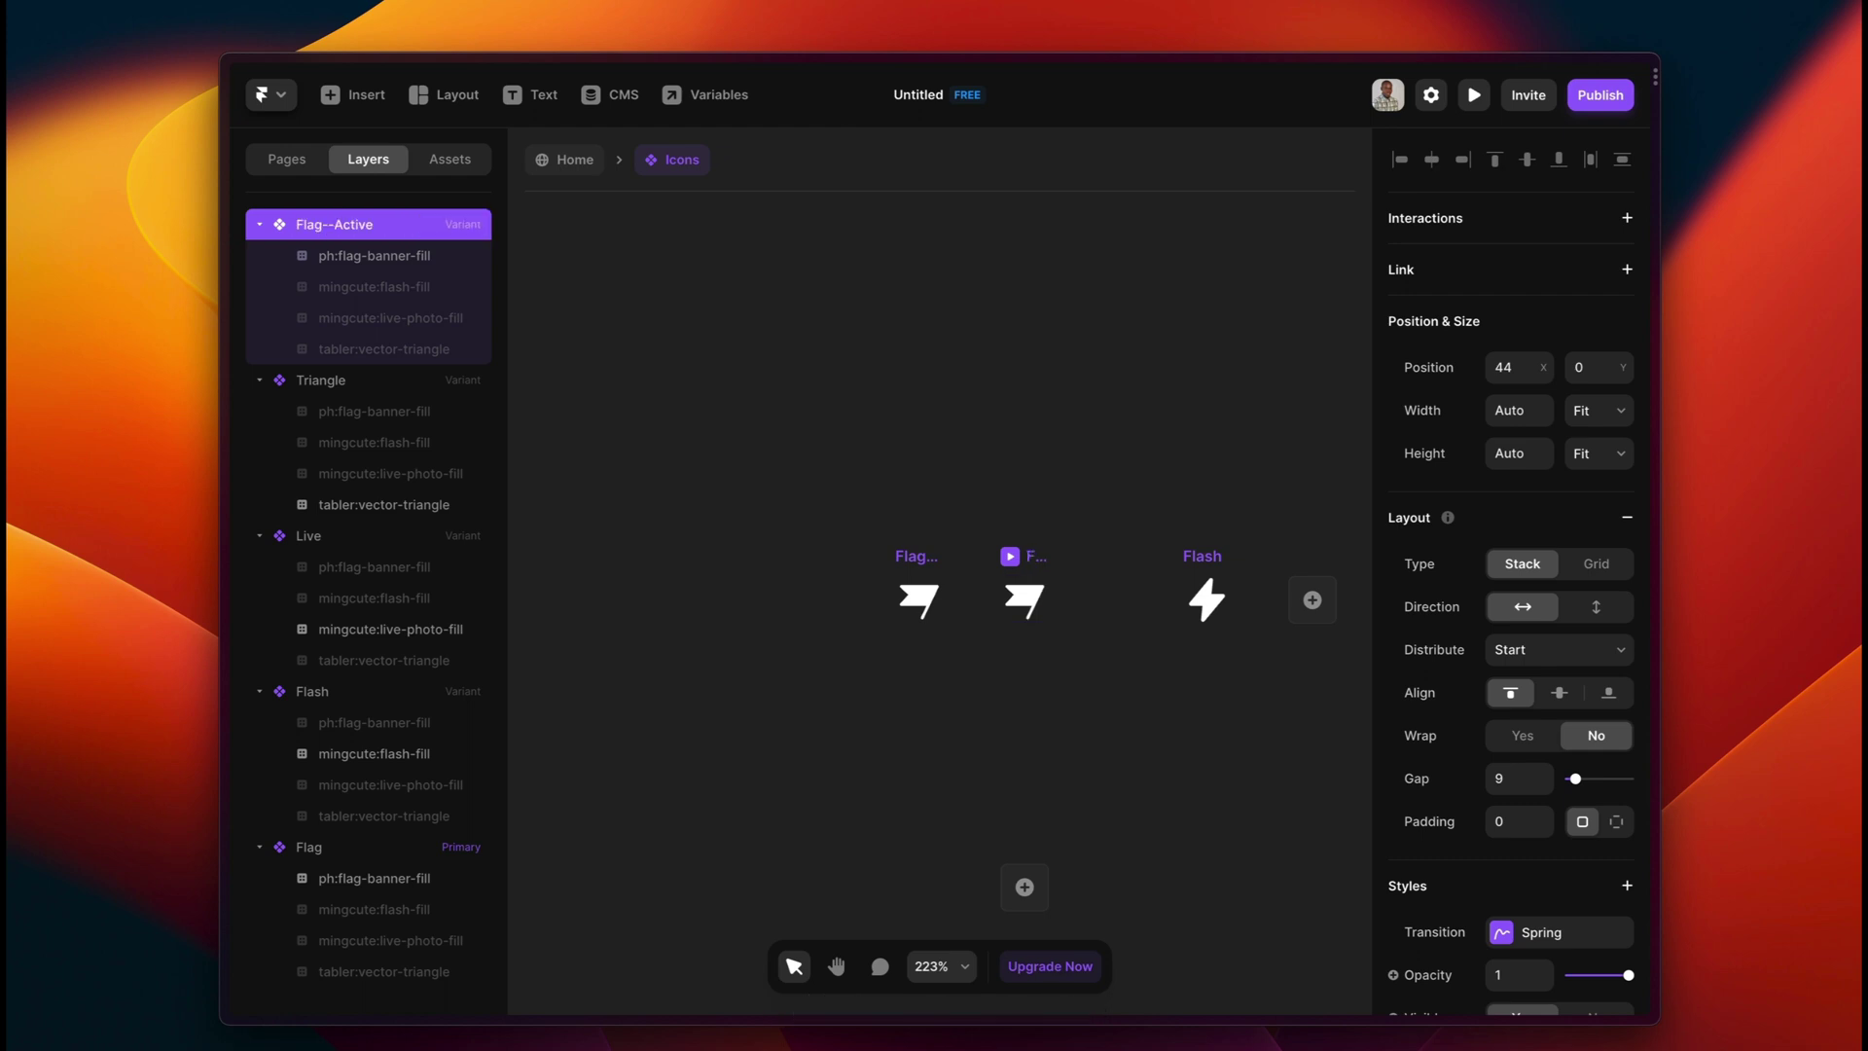
{"action": "scroll", "coordinate": [637, 365], "scroll_direction": "right", "scroll_amount": 5}
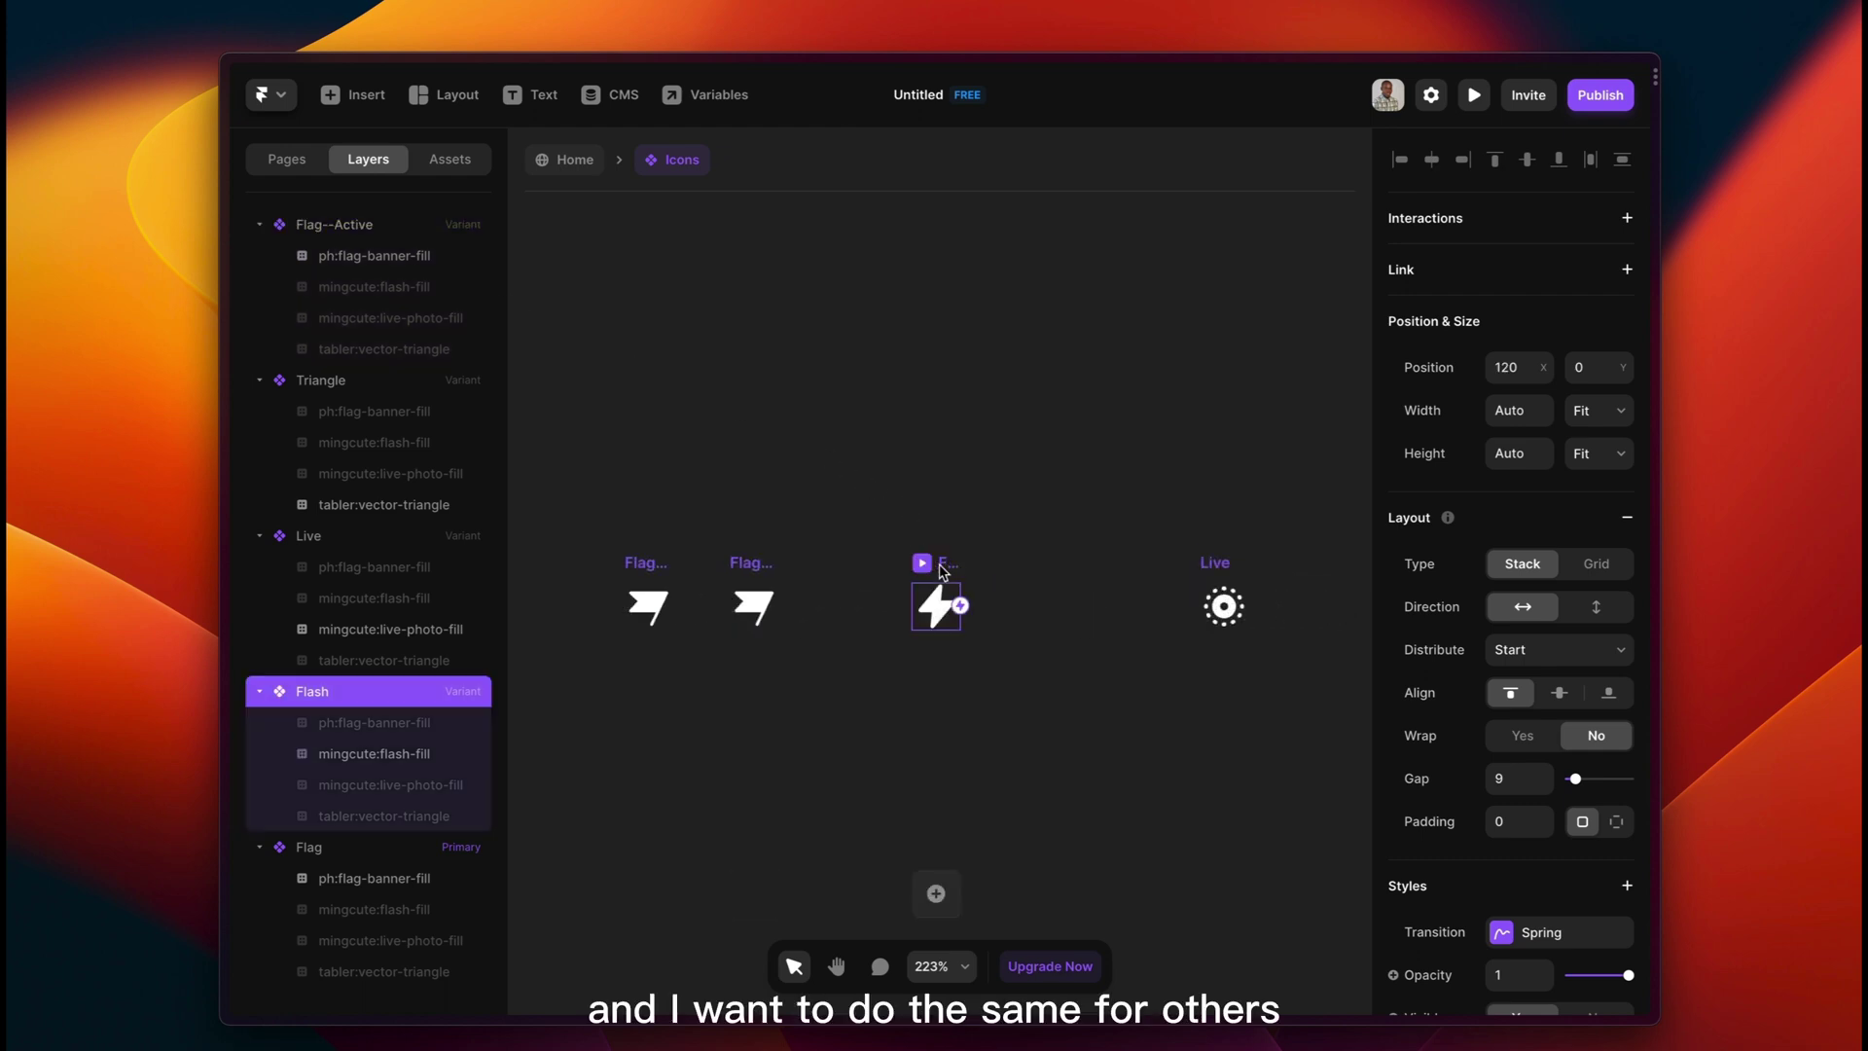
Duplicate the Flash variant and name the copy Flash--Active.
{"action": "left_click_drag", "start_coordinate": [937, 601], "coordinate": [1026, 571]}
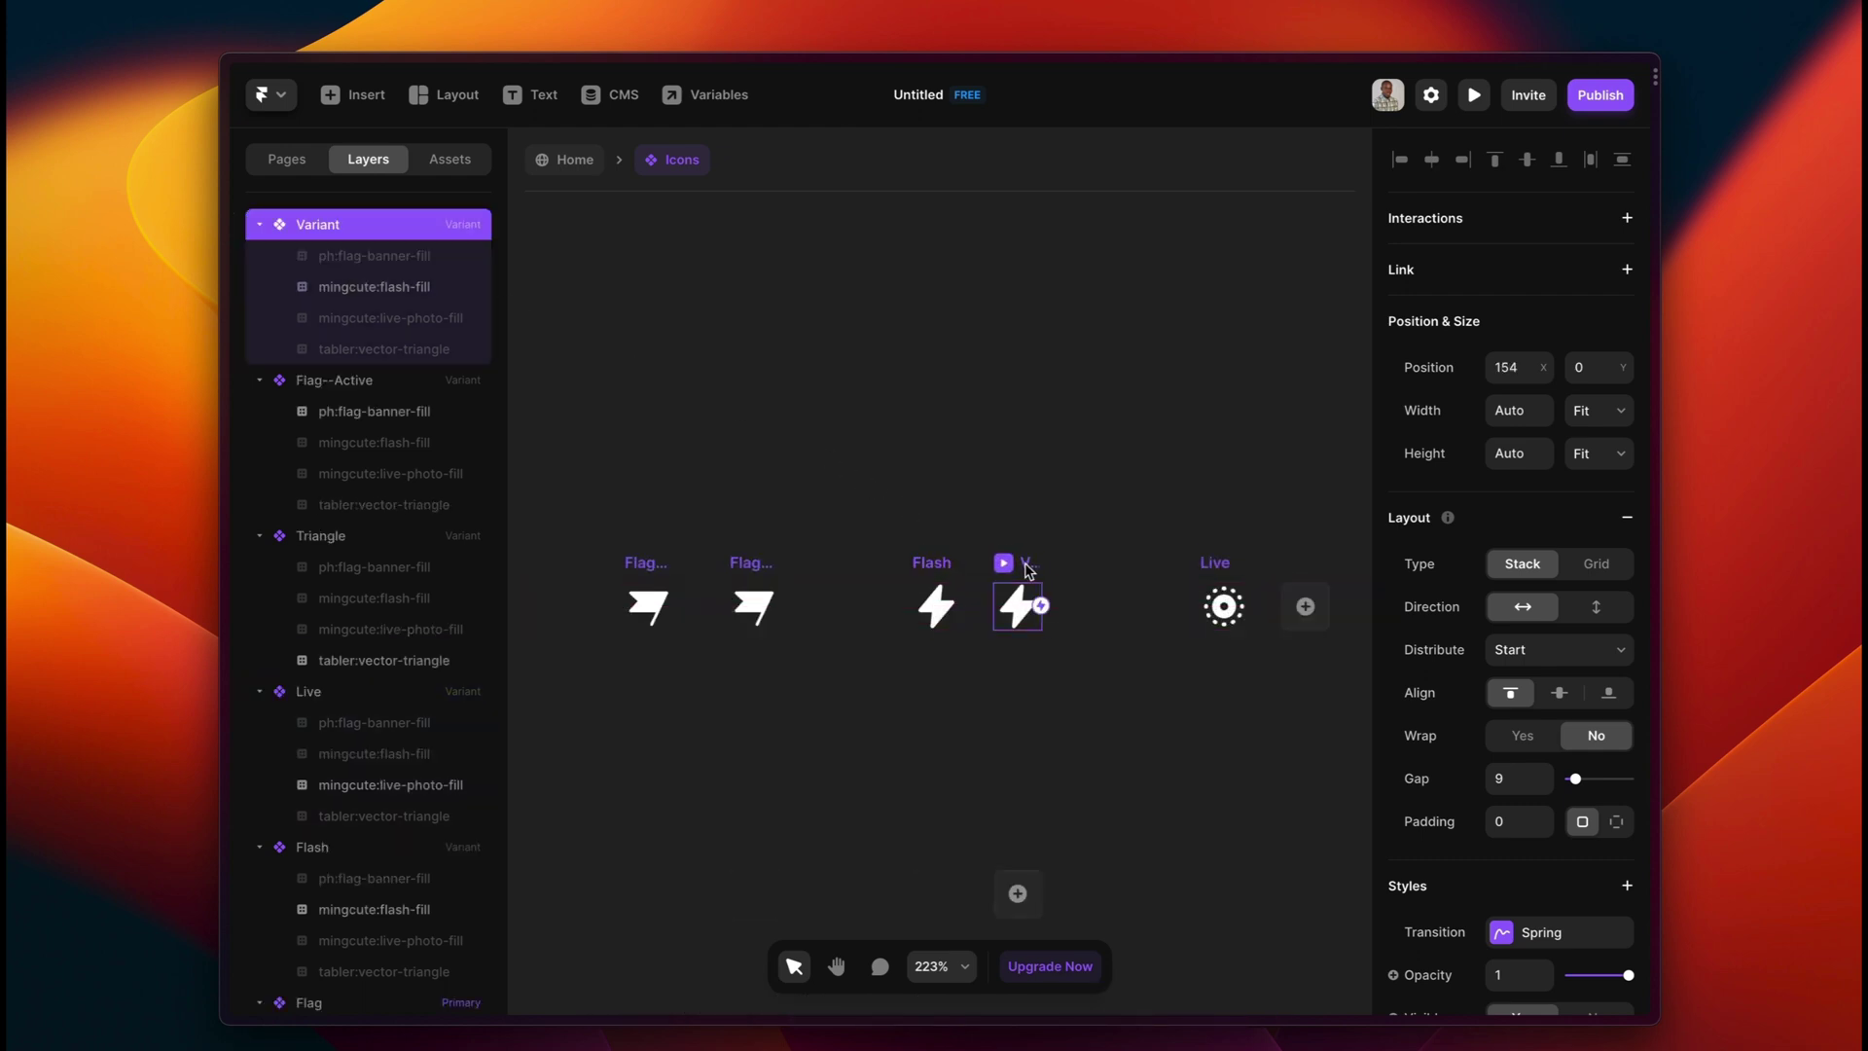
{"action": "double_click", "coordinate": [370, 224]}
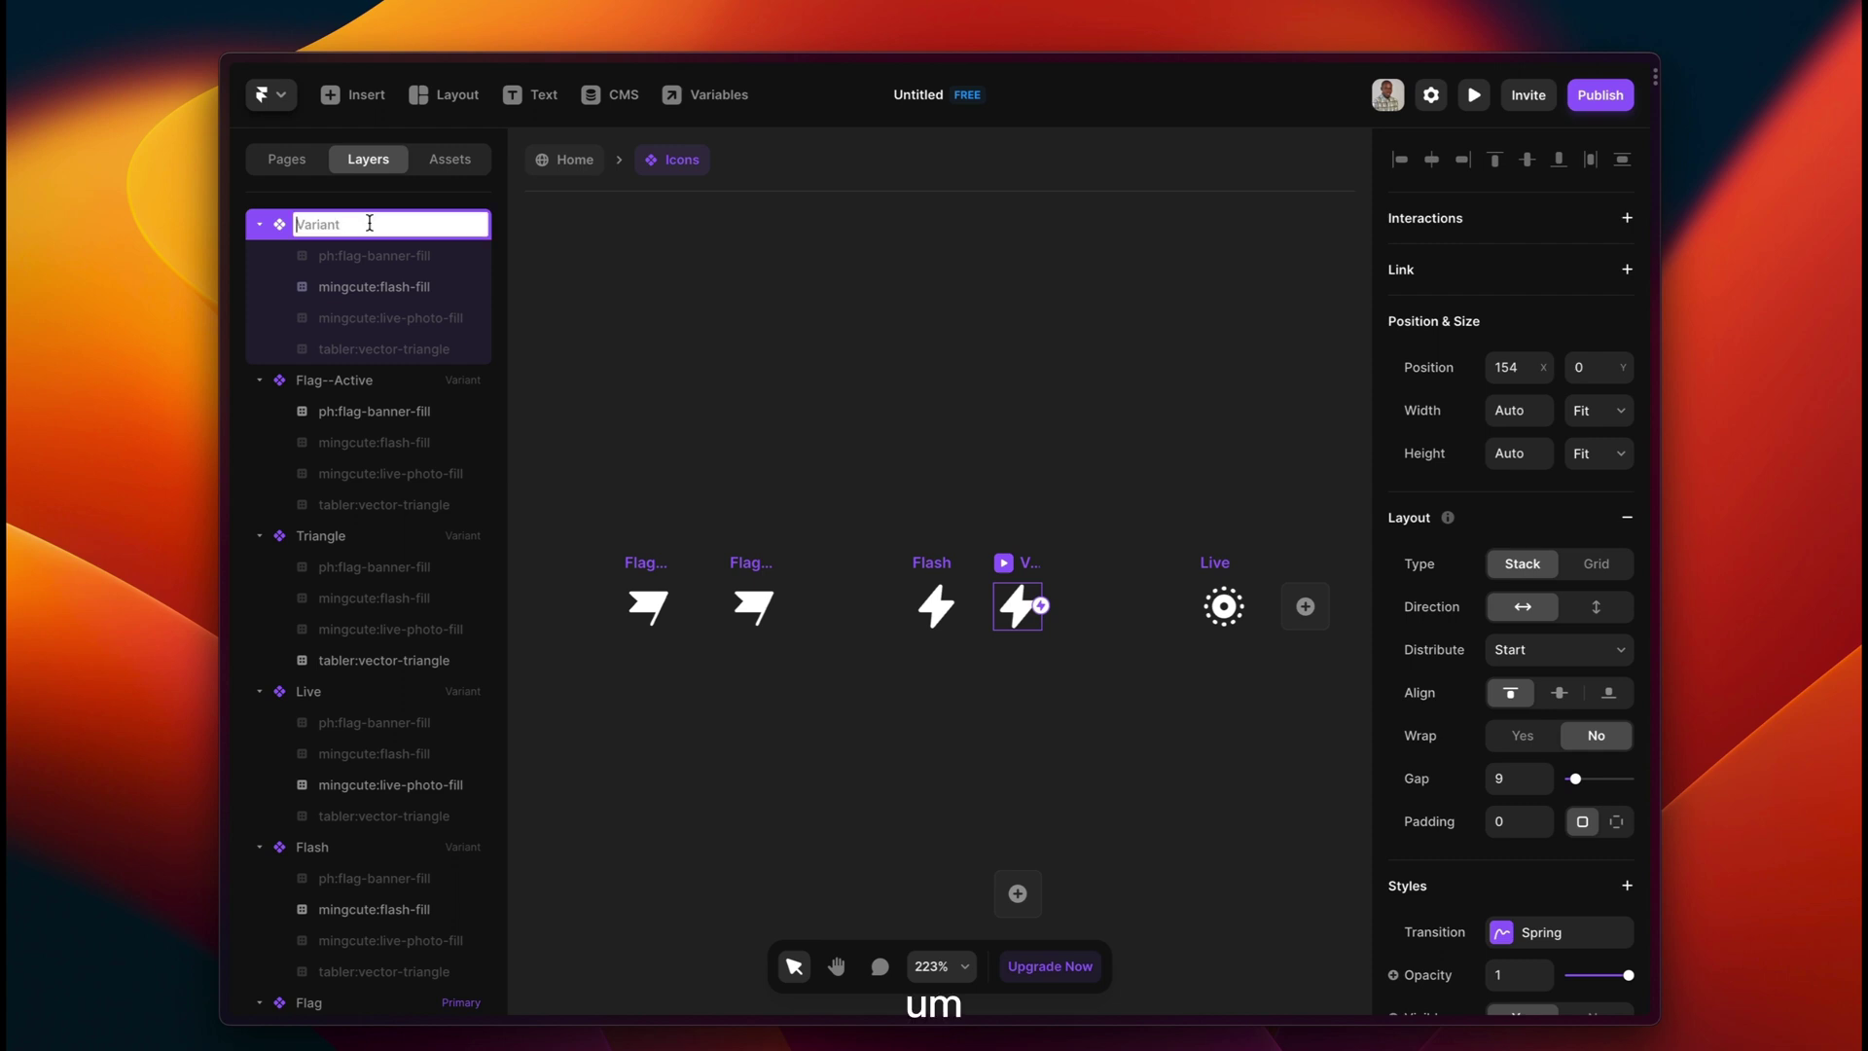
{"action": "type", "text": "Libe"}
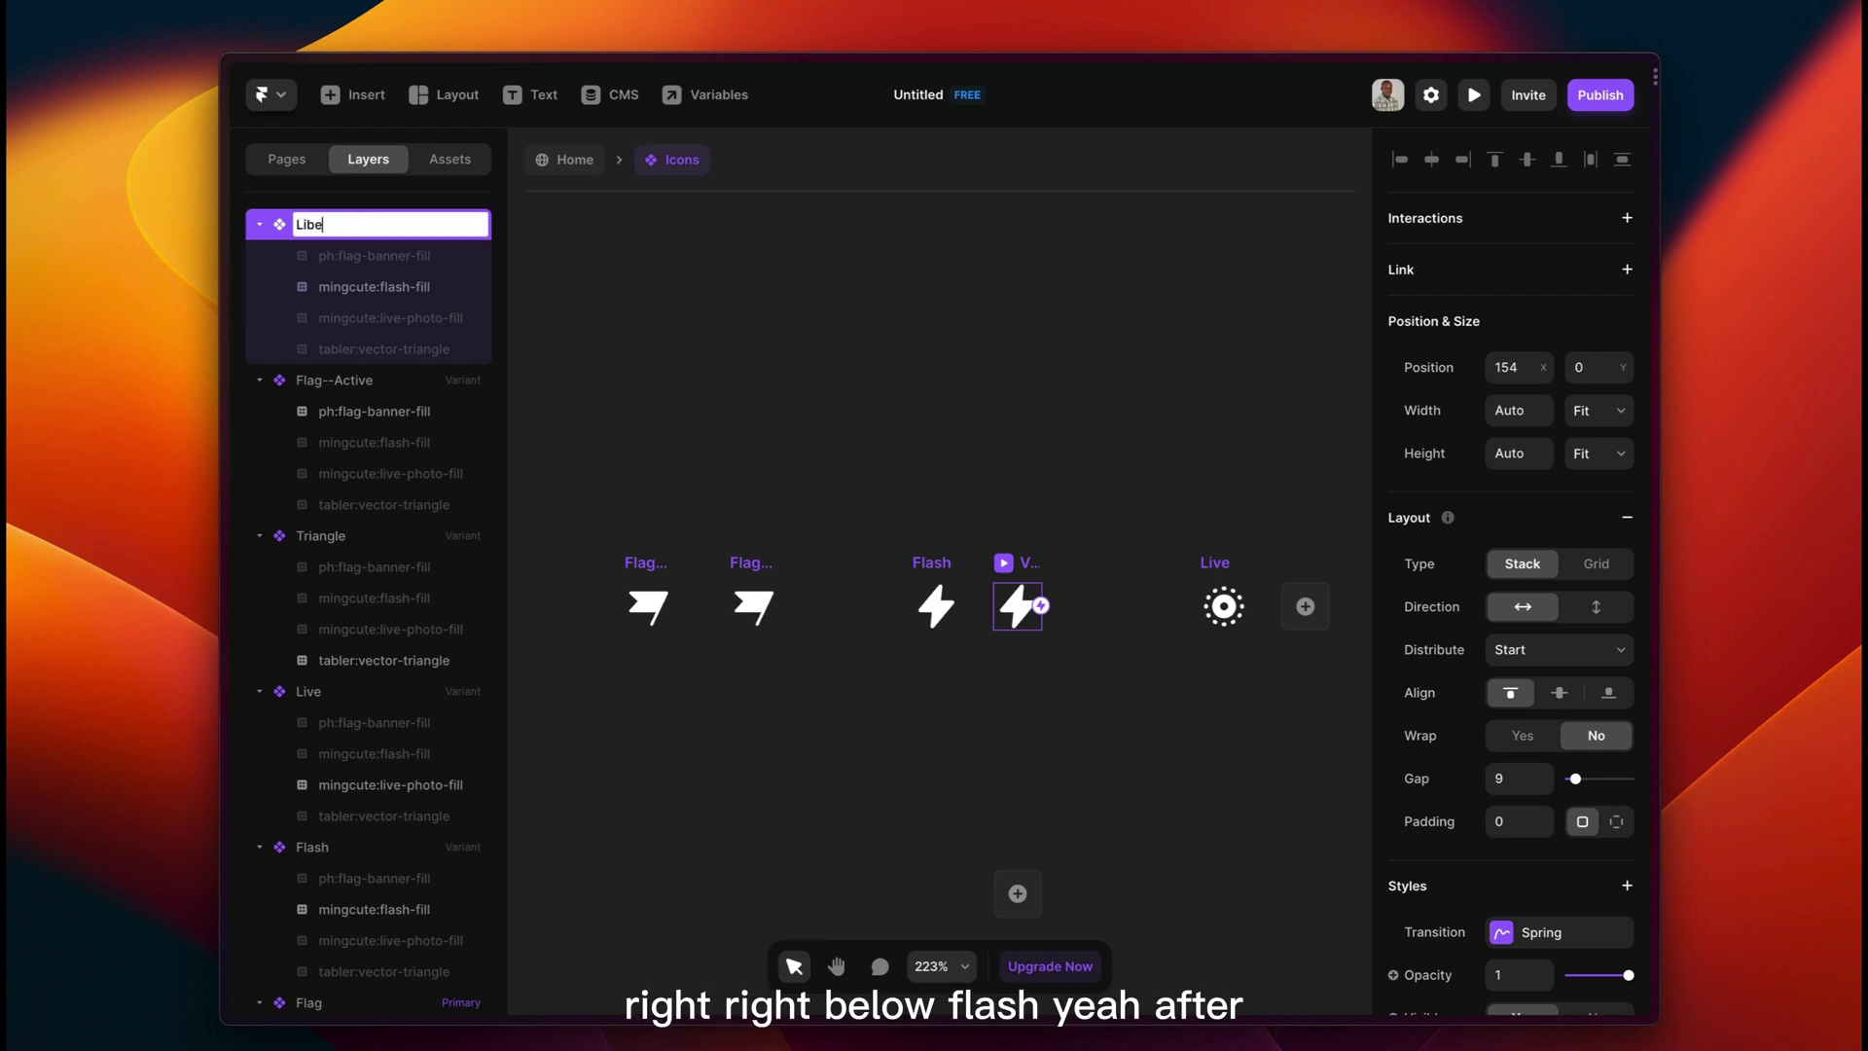
{"action": "key", "text": "BackSpace"}
{"action": "key", "text": "BackSpace"}
{"action": "type", "text": "Flash--Ac"}
{"action": "type", "text": "tive"}
{"action": "key", "text": "Return"}
{"action": "scroll", "coordinate": [862, 409], "scroll_direction": "right", "scroll_amount": 3}
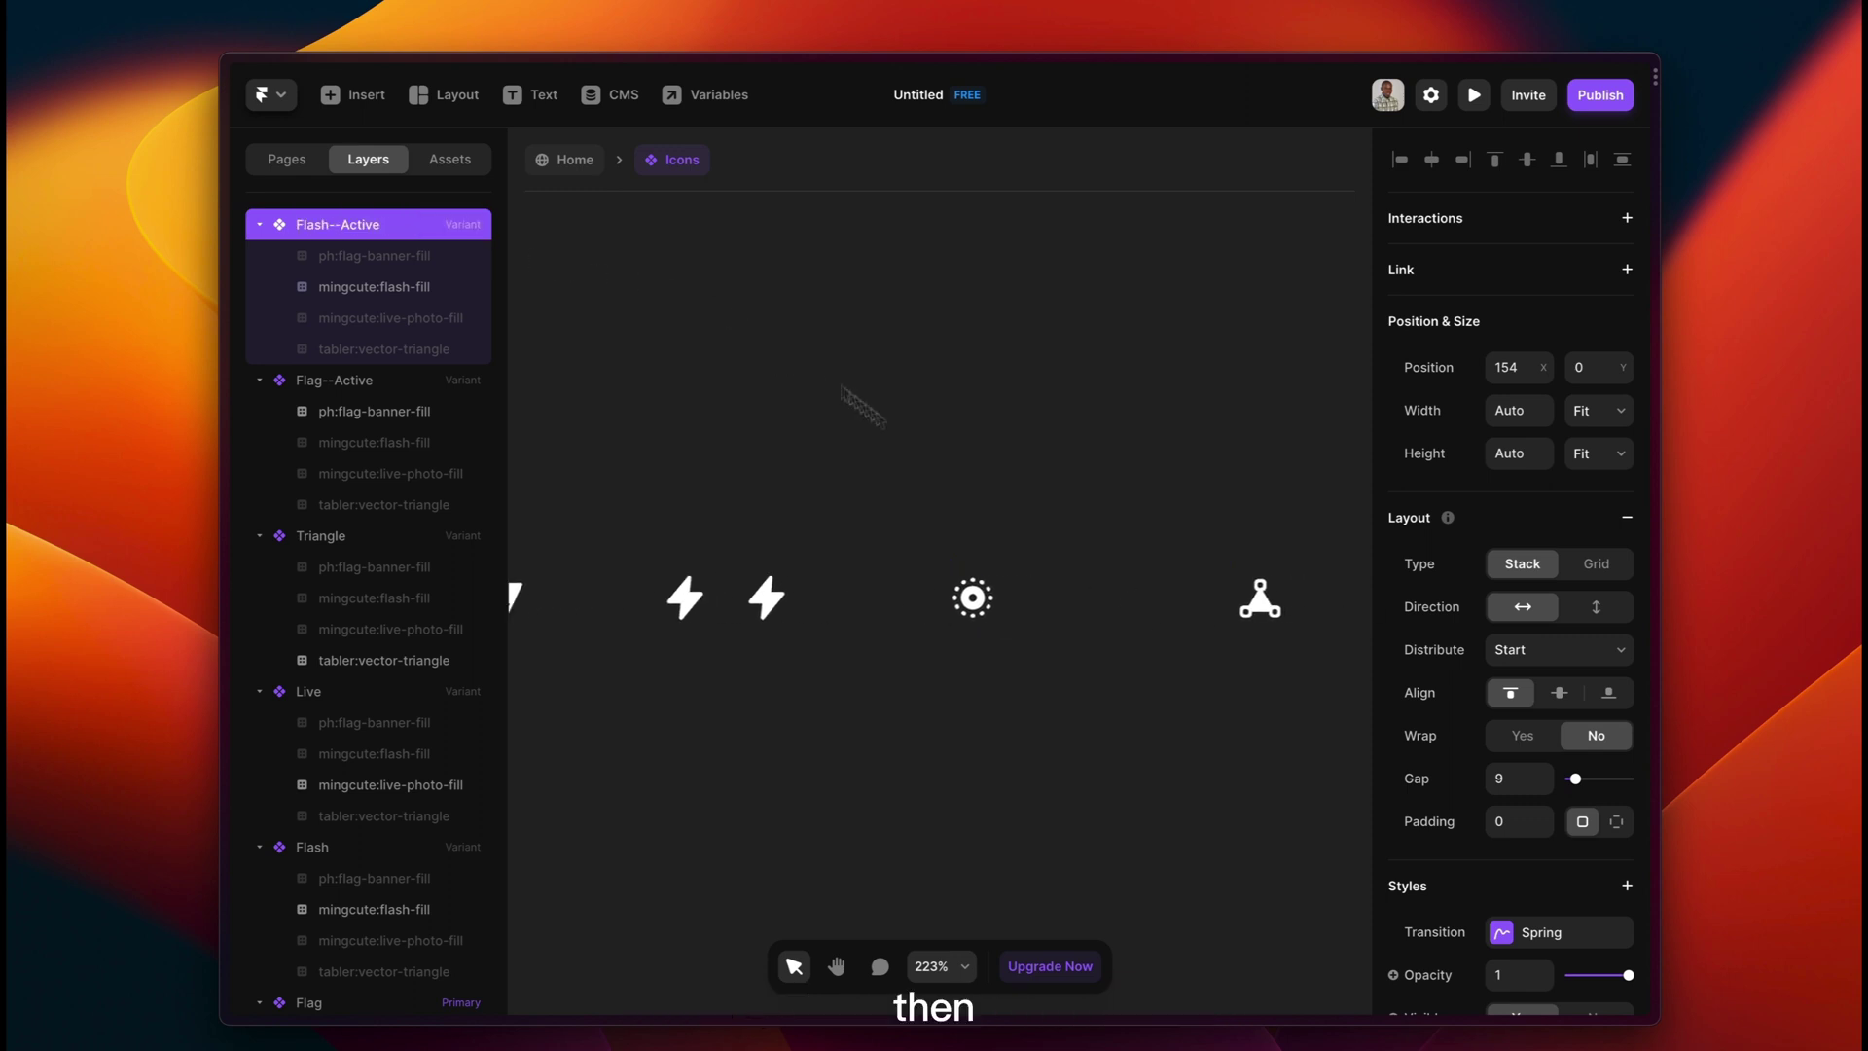
Duplicate the Live variant and name the copy Live--Active.
{"action": "left_click", "coordinate": [971, 554]}
{"action": "left_click", "coordinate": [996, 597]}
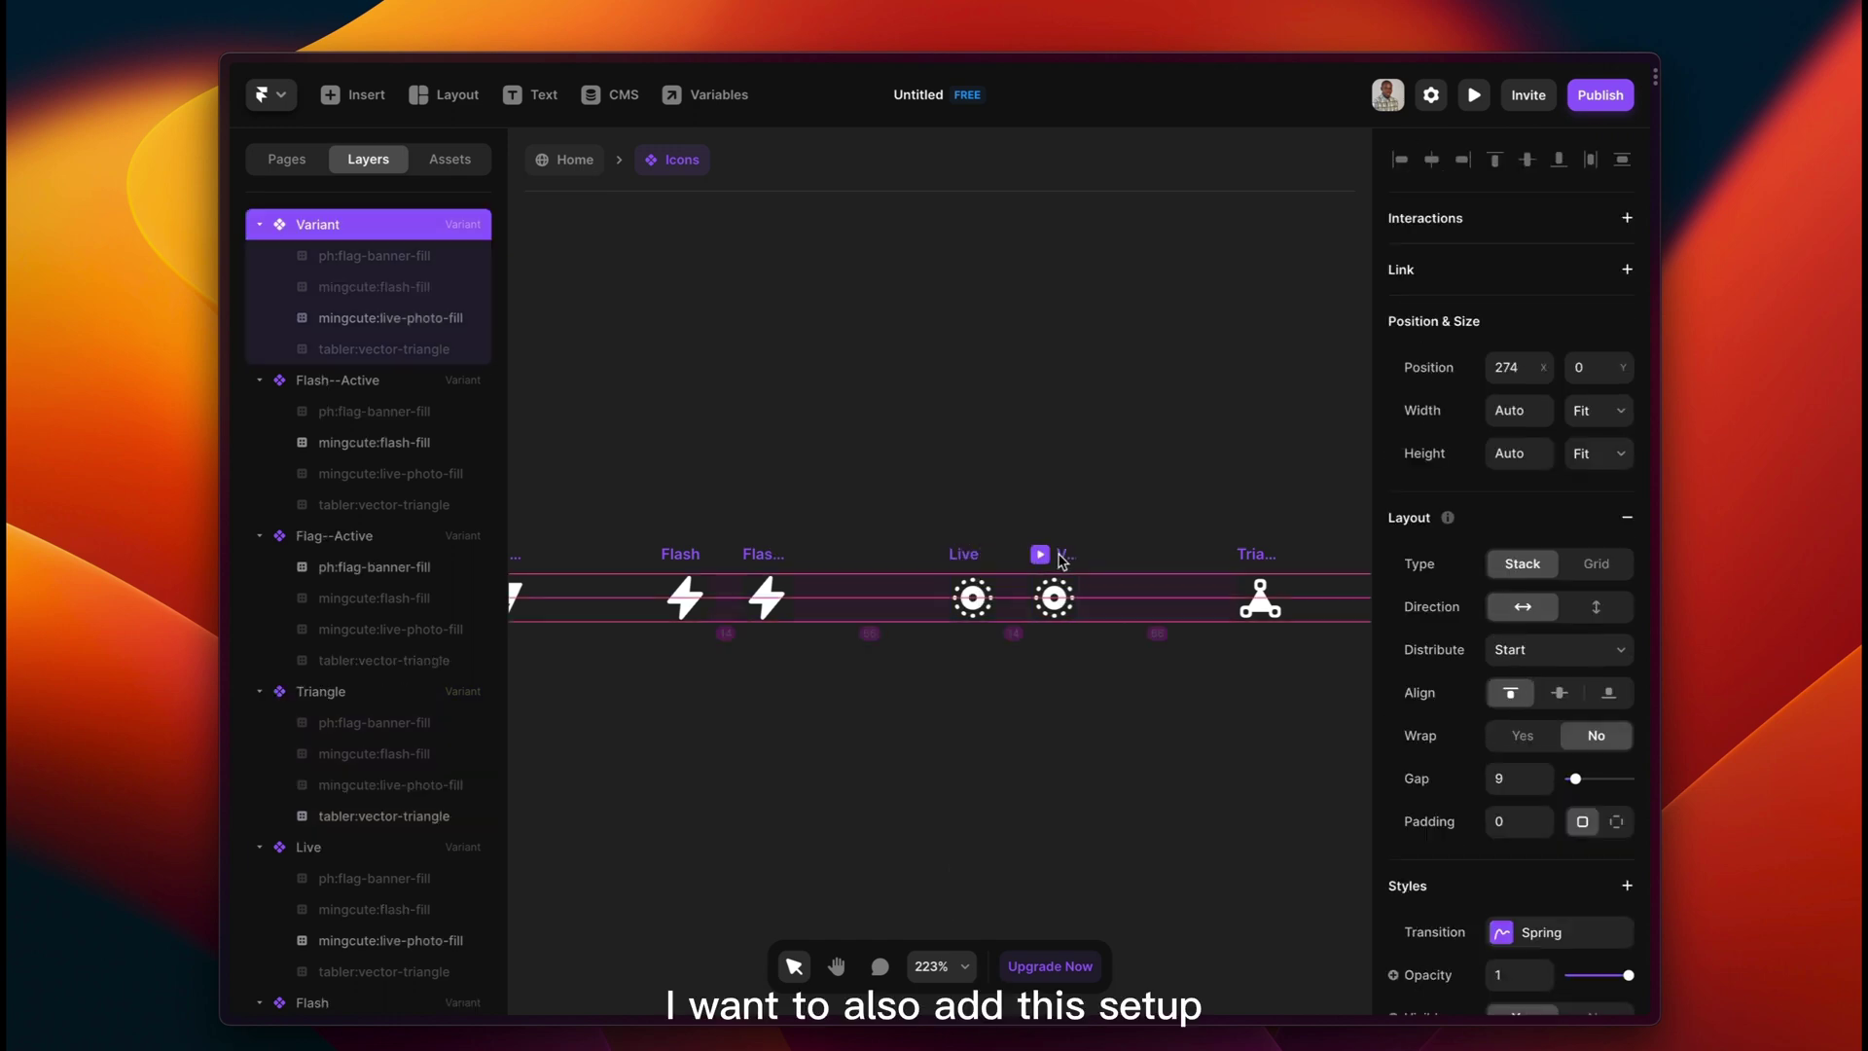
{"action": "double_click", "coordinate": [362, 228]}
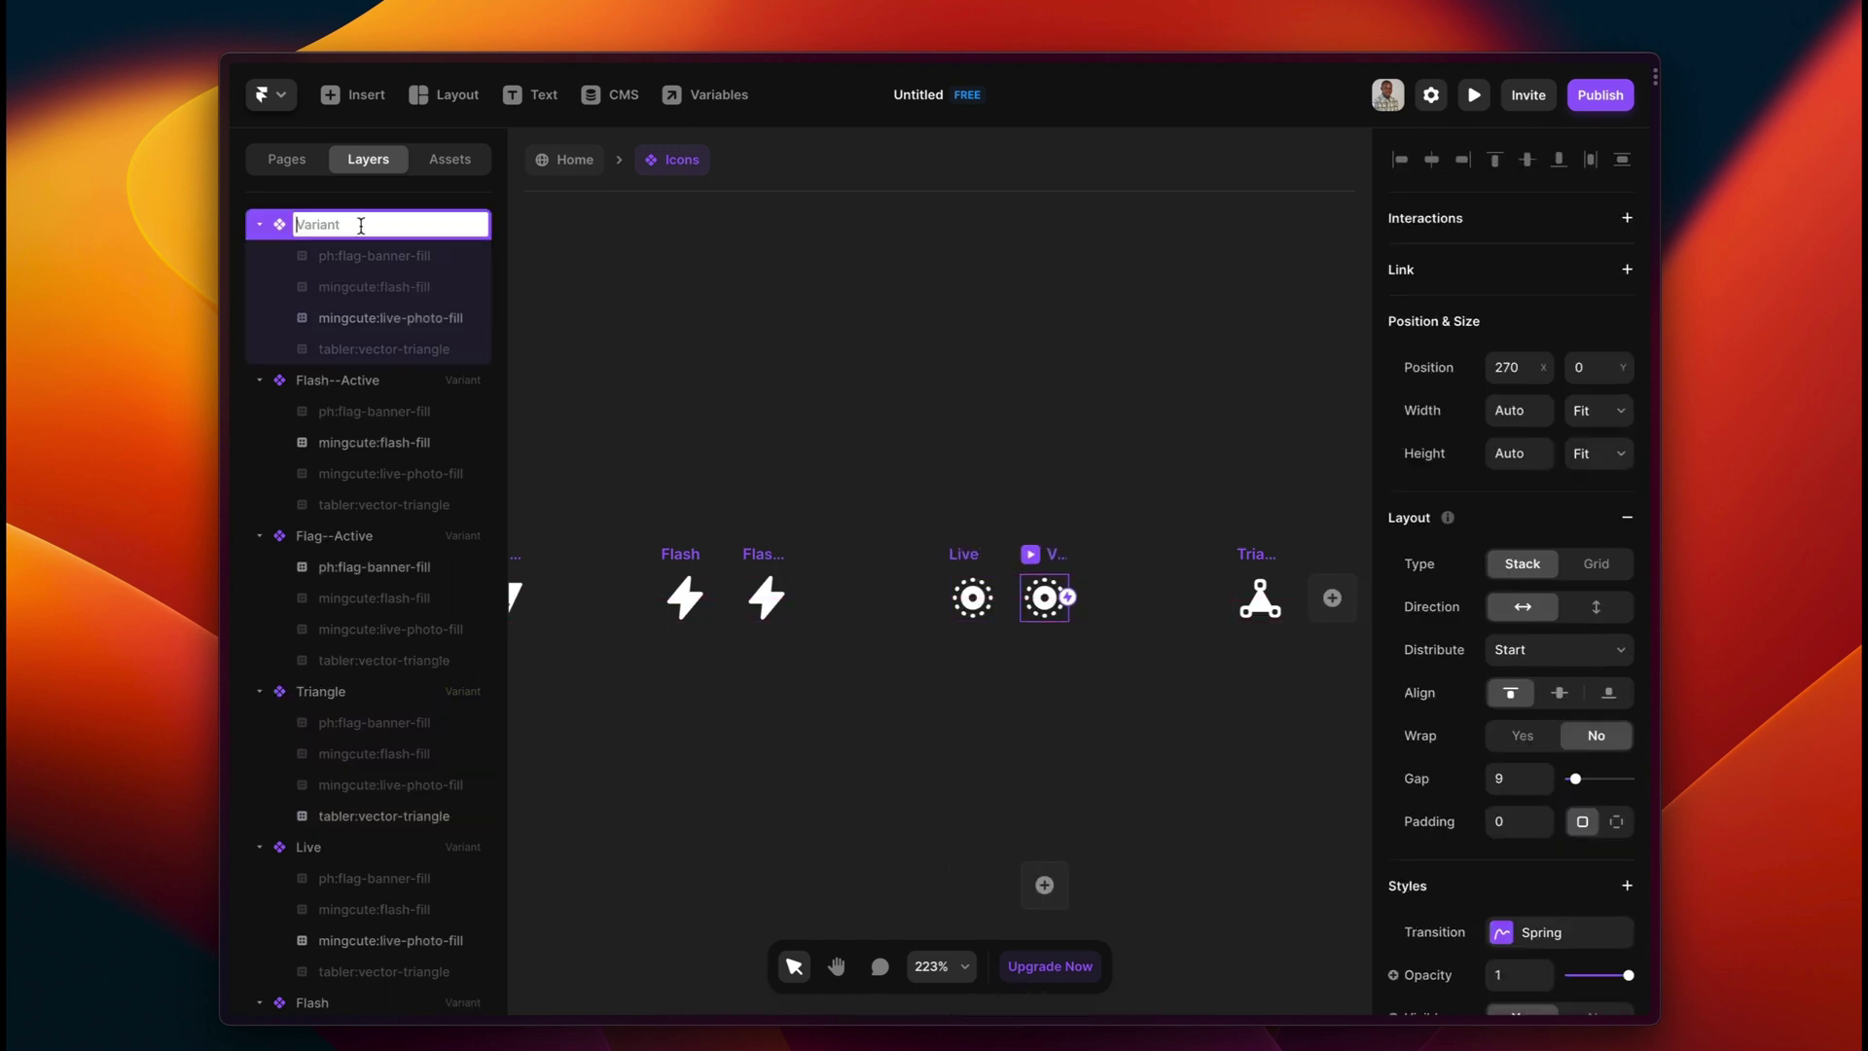
{"action": "type", "text": "Live--A"}
{"action": "type", "text": "ctive"}
{"action": "key", "text": "Return"}
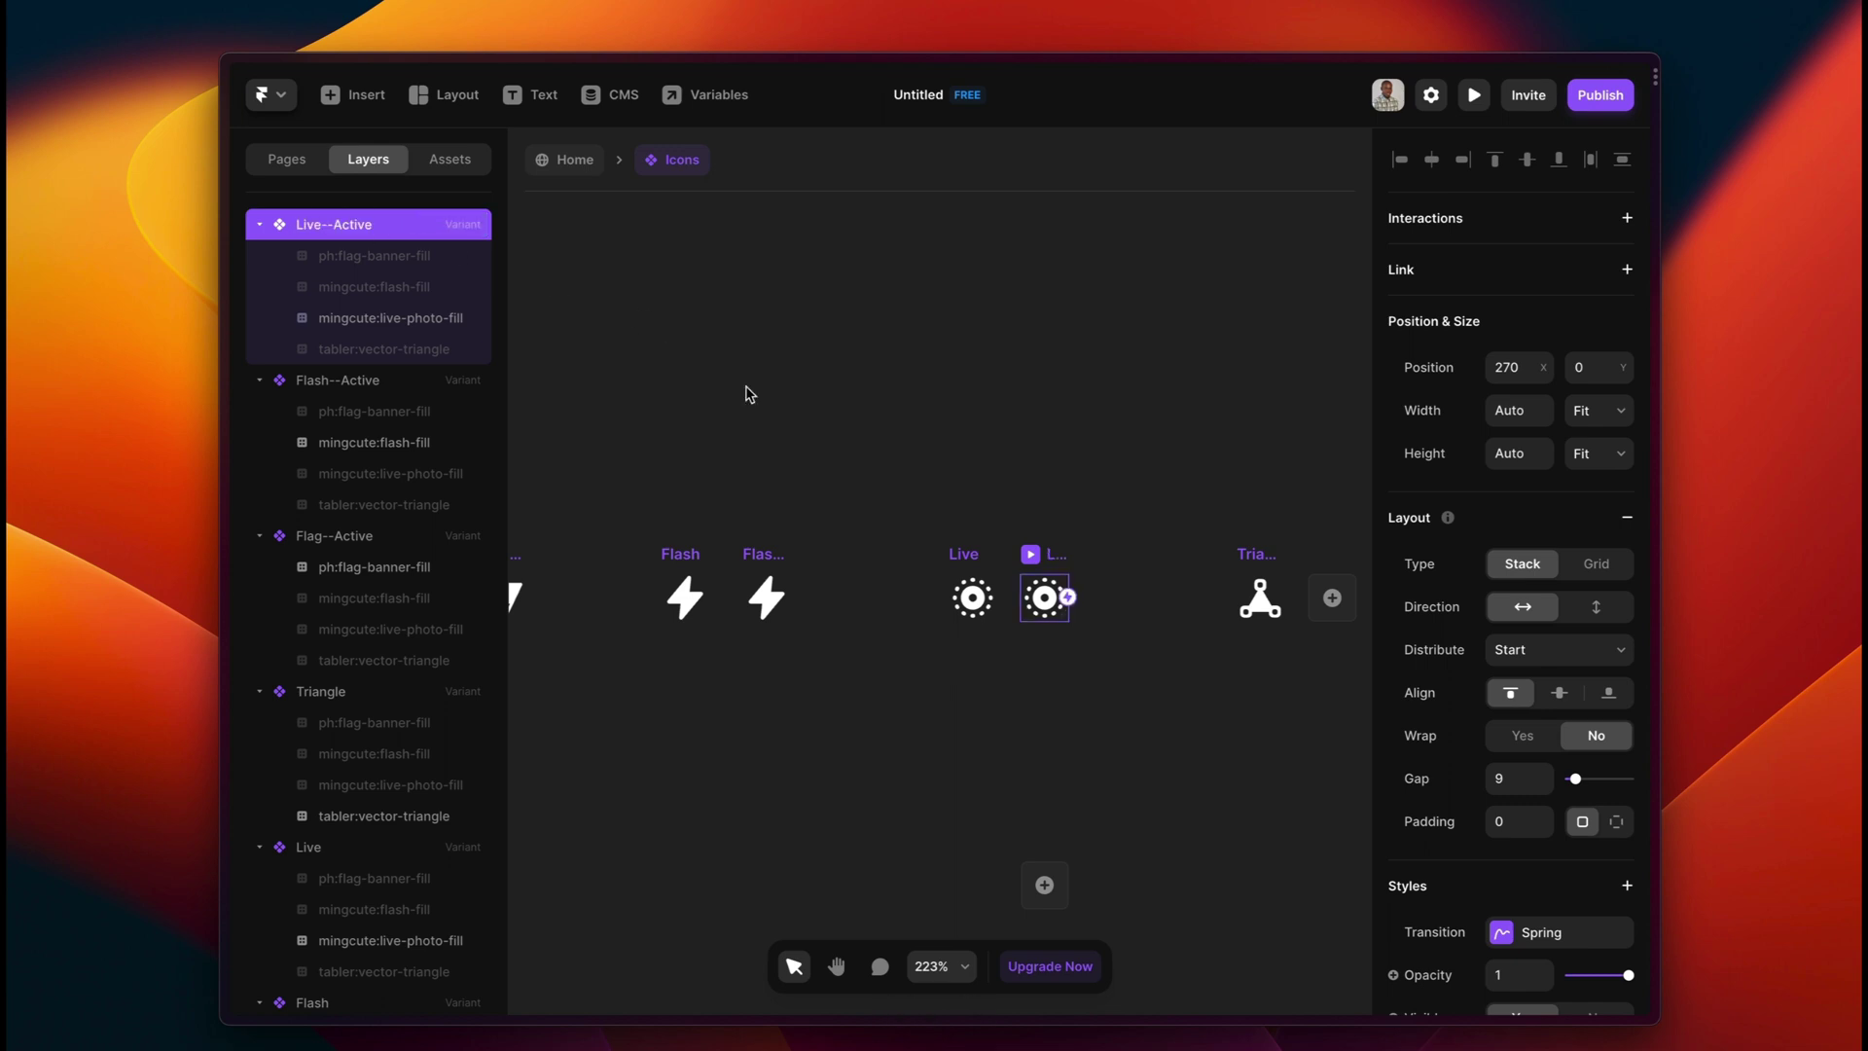
{"action": "scroll", "coordinate": [773, 397], "scroll_direction": "right", "scroll_amount": 3}
Duplicate the Triangle variant and name the copy Triangle.
{"action": "left_click", "coordinate": [1030, 563]}
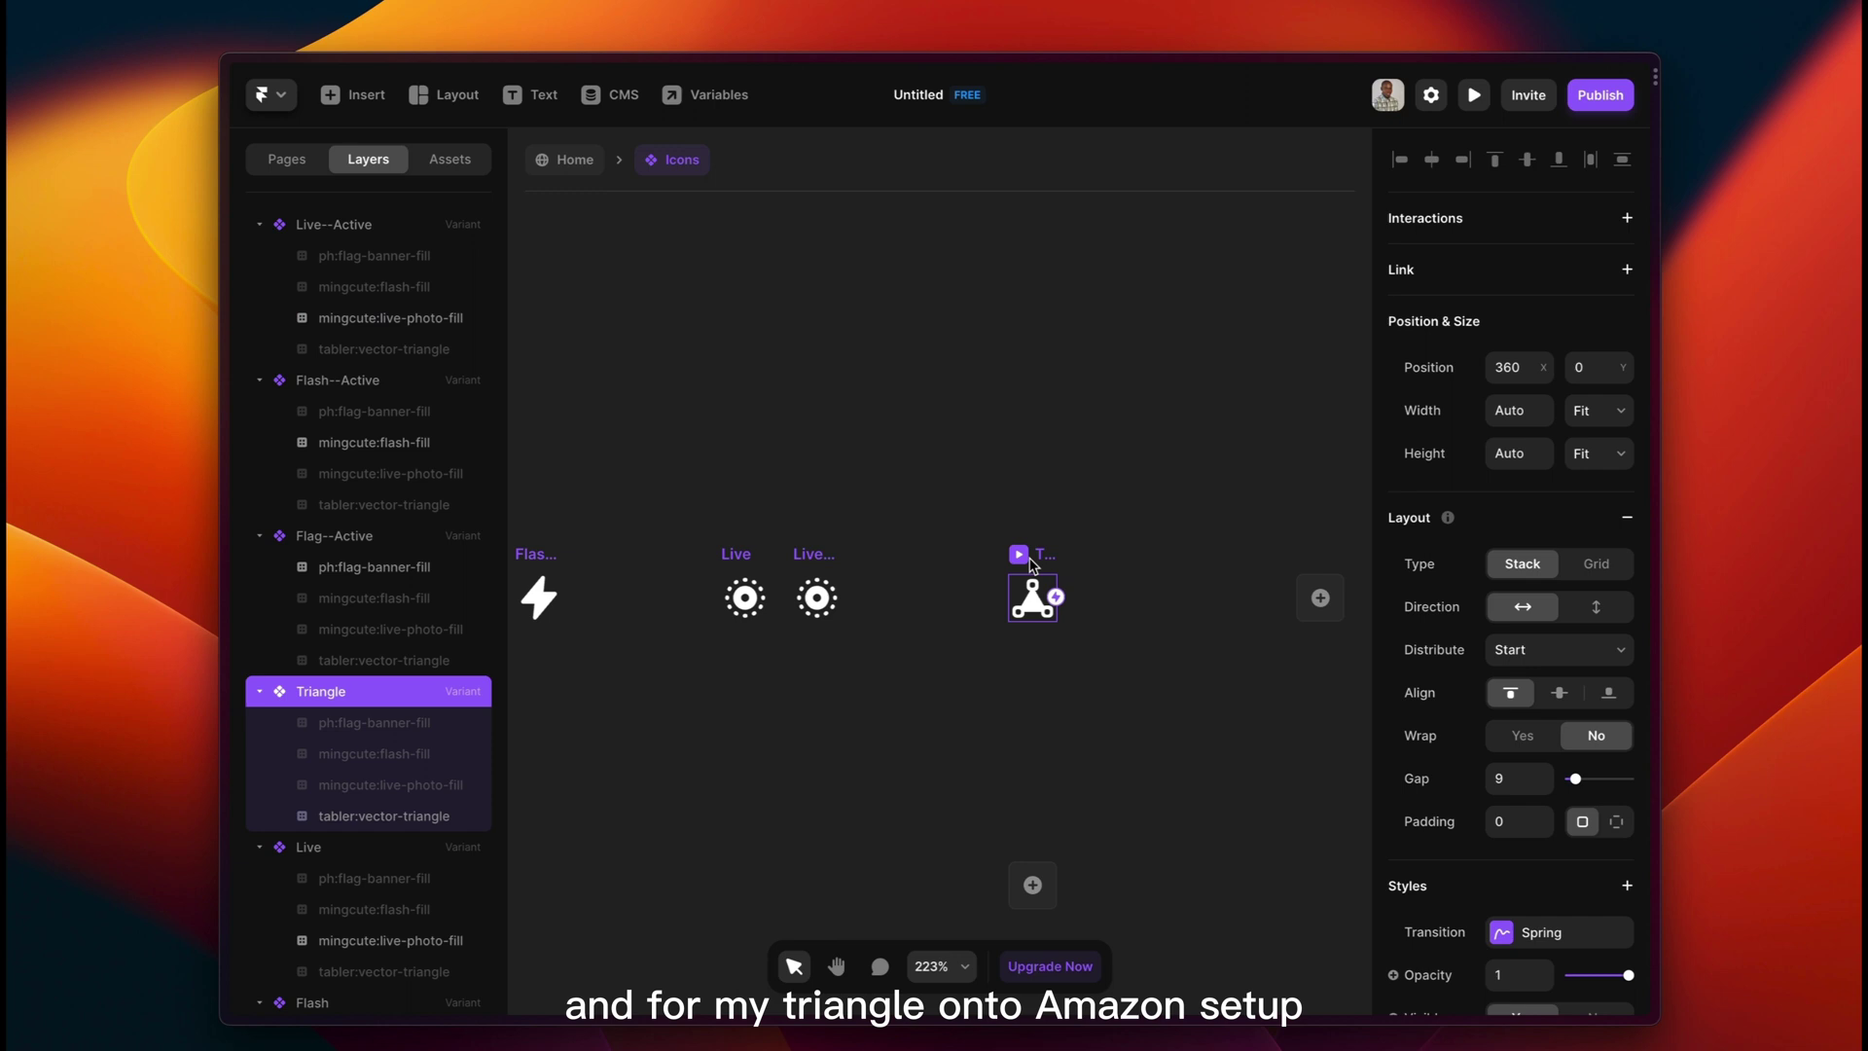
{"action": "left_click", "coordinate": [1055, 597]}
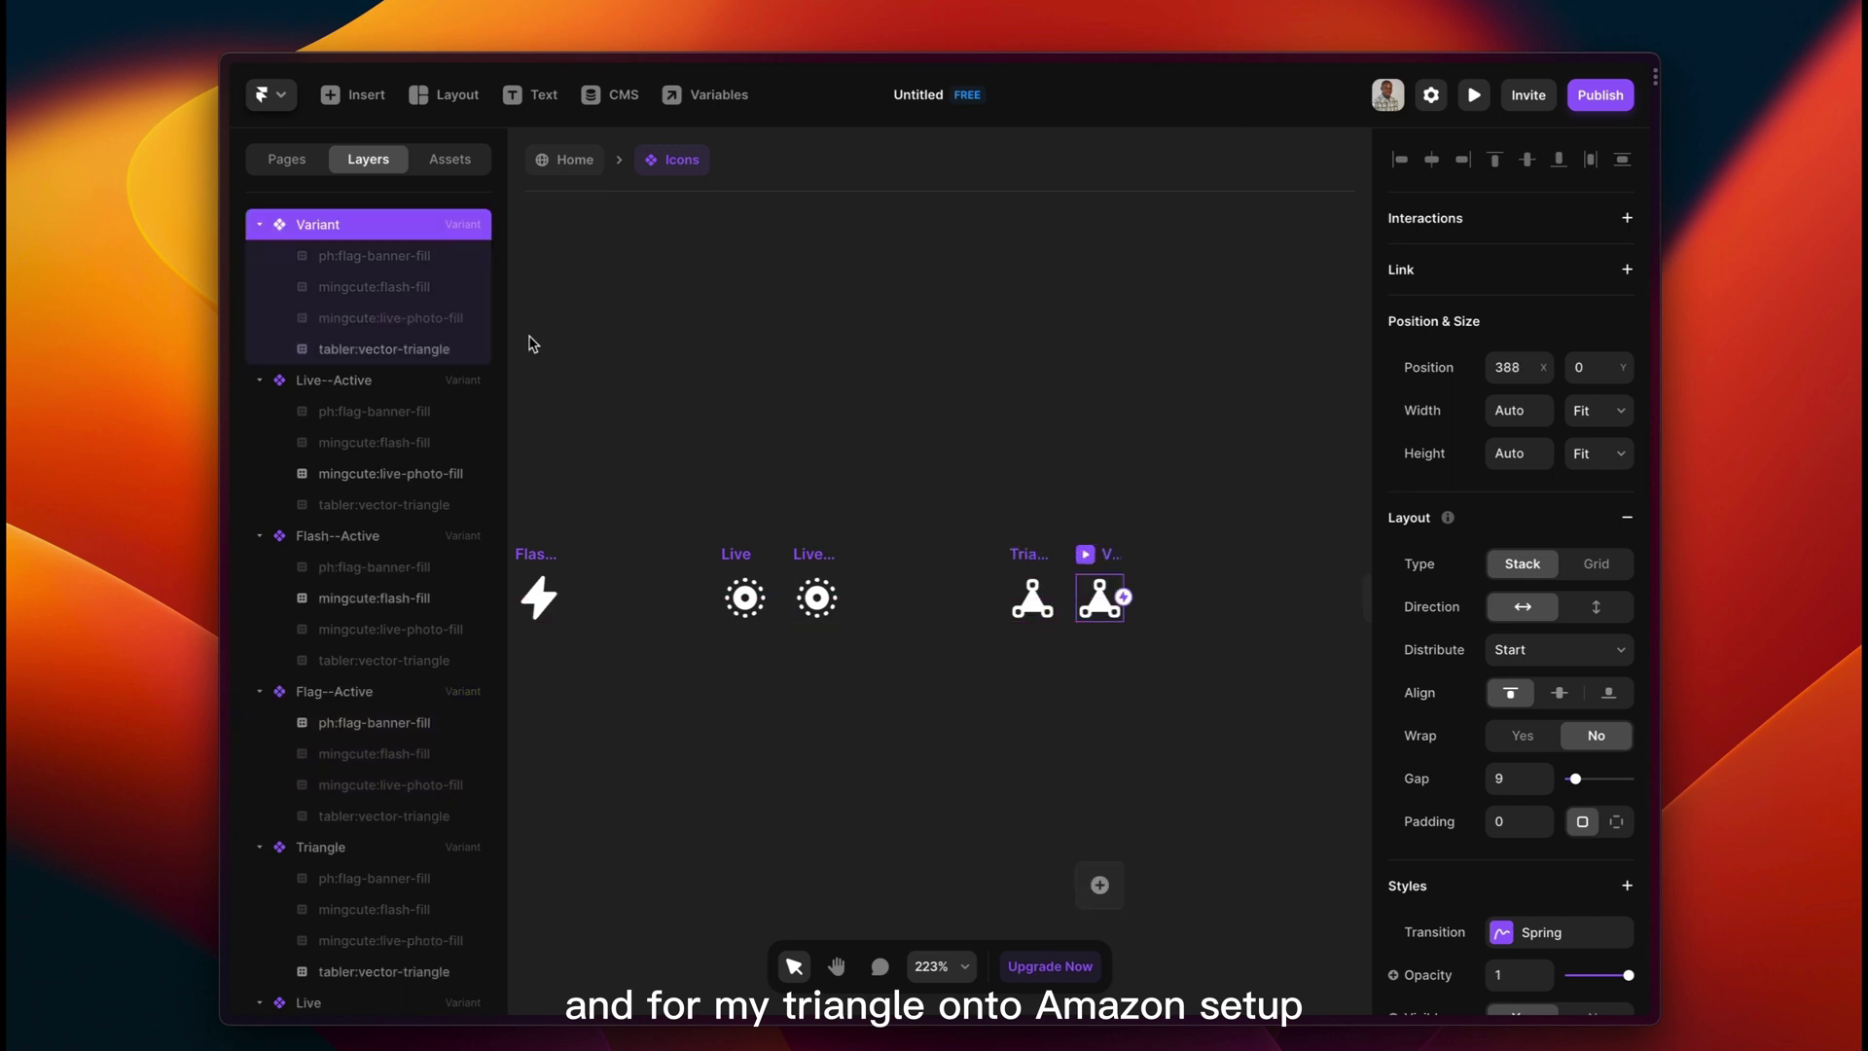
{"action": "double_click", "coordinate": [380, 230]}
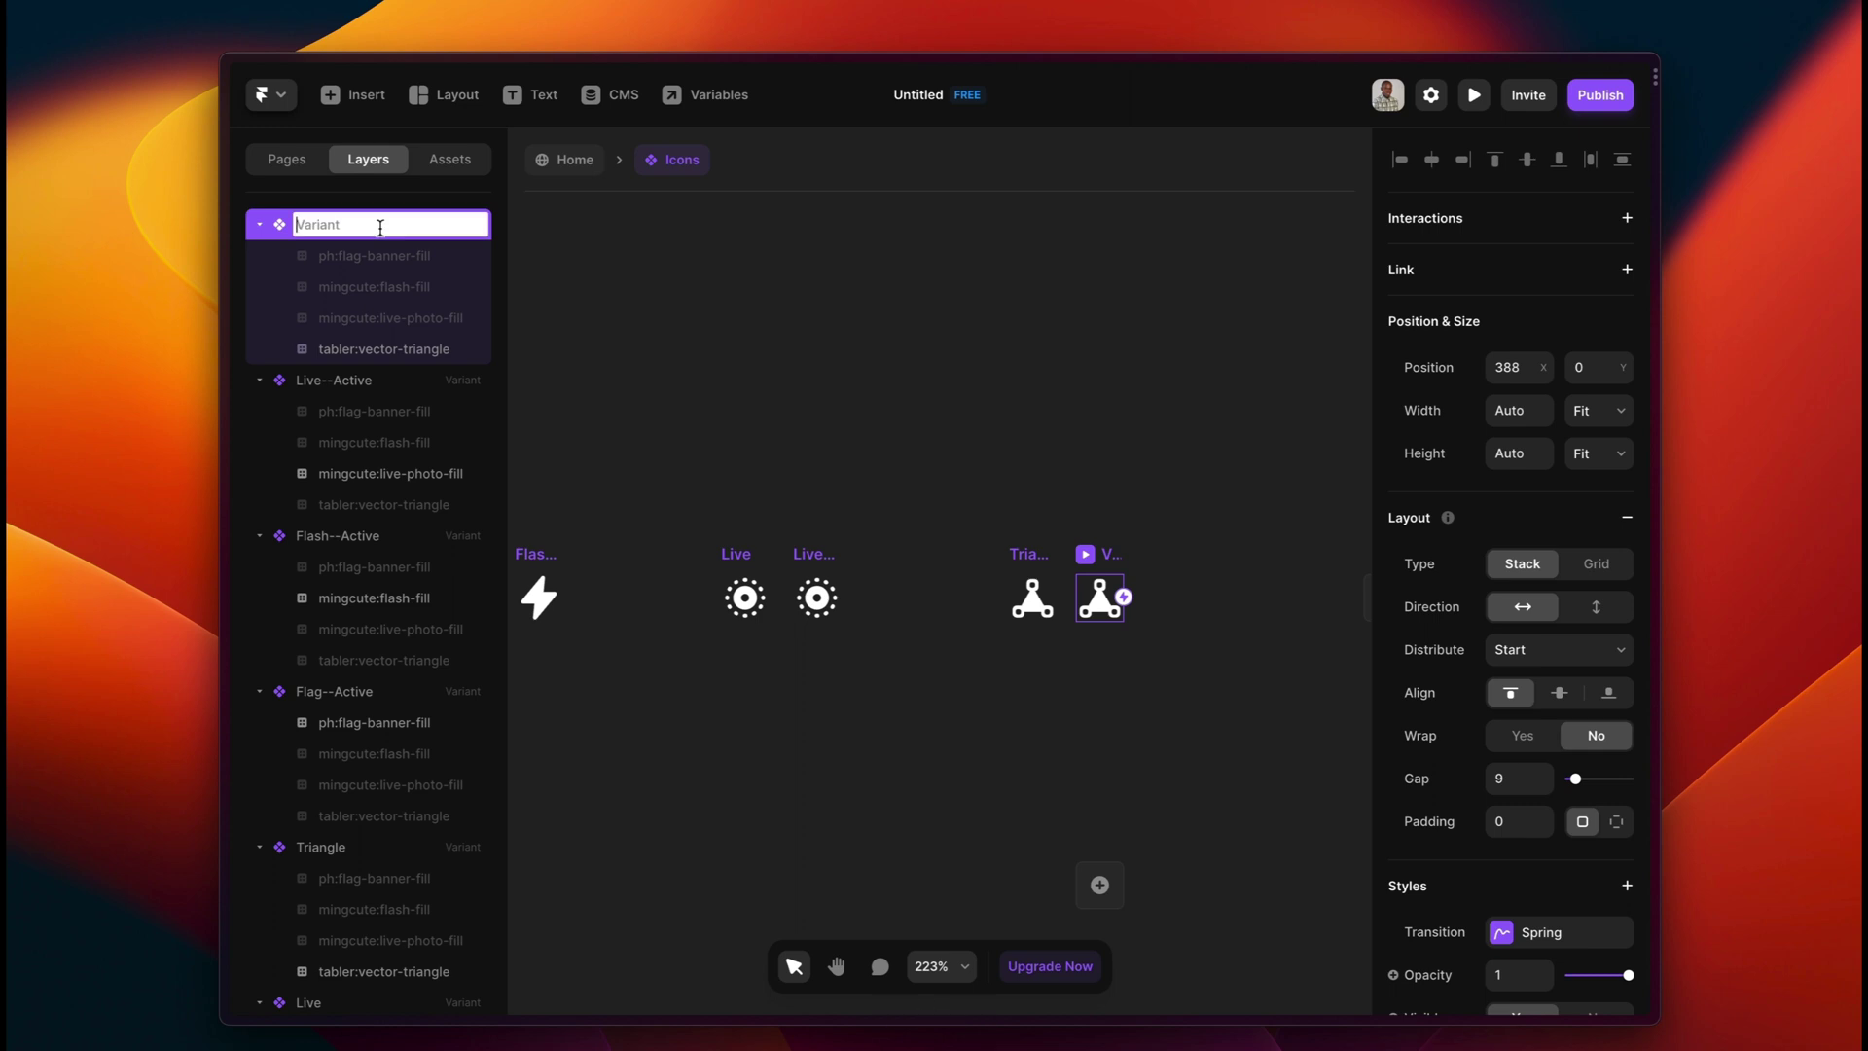
{"action": "type", "text": "Triangl"}
{"action": "type", "text": "e"}
{"action": "key", "text": "Return"}
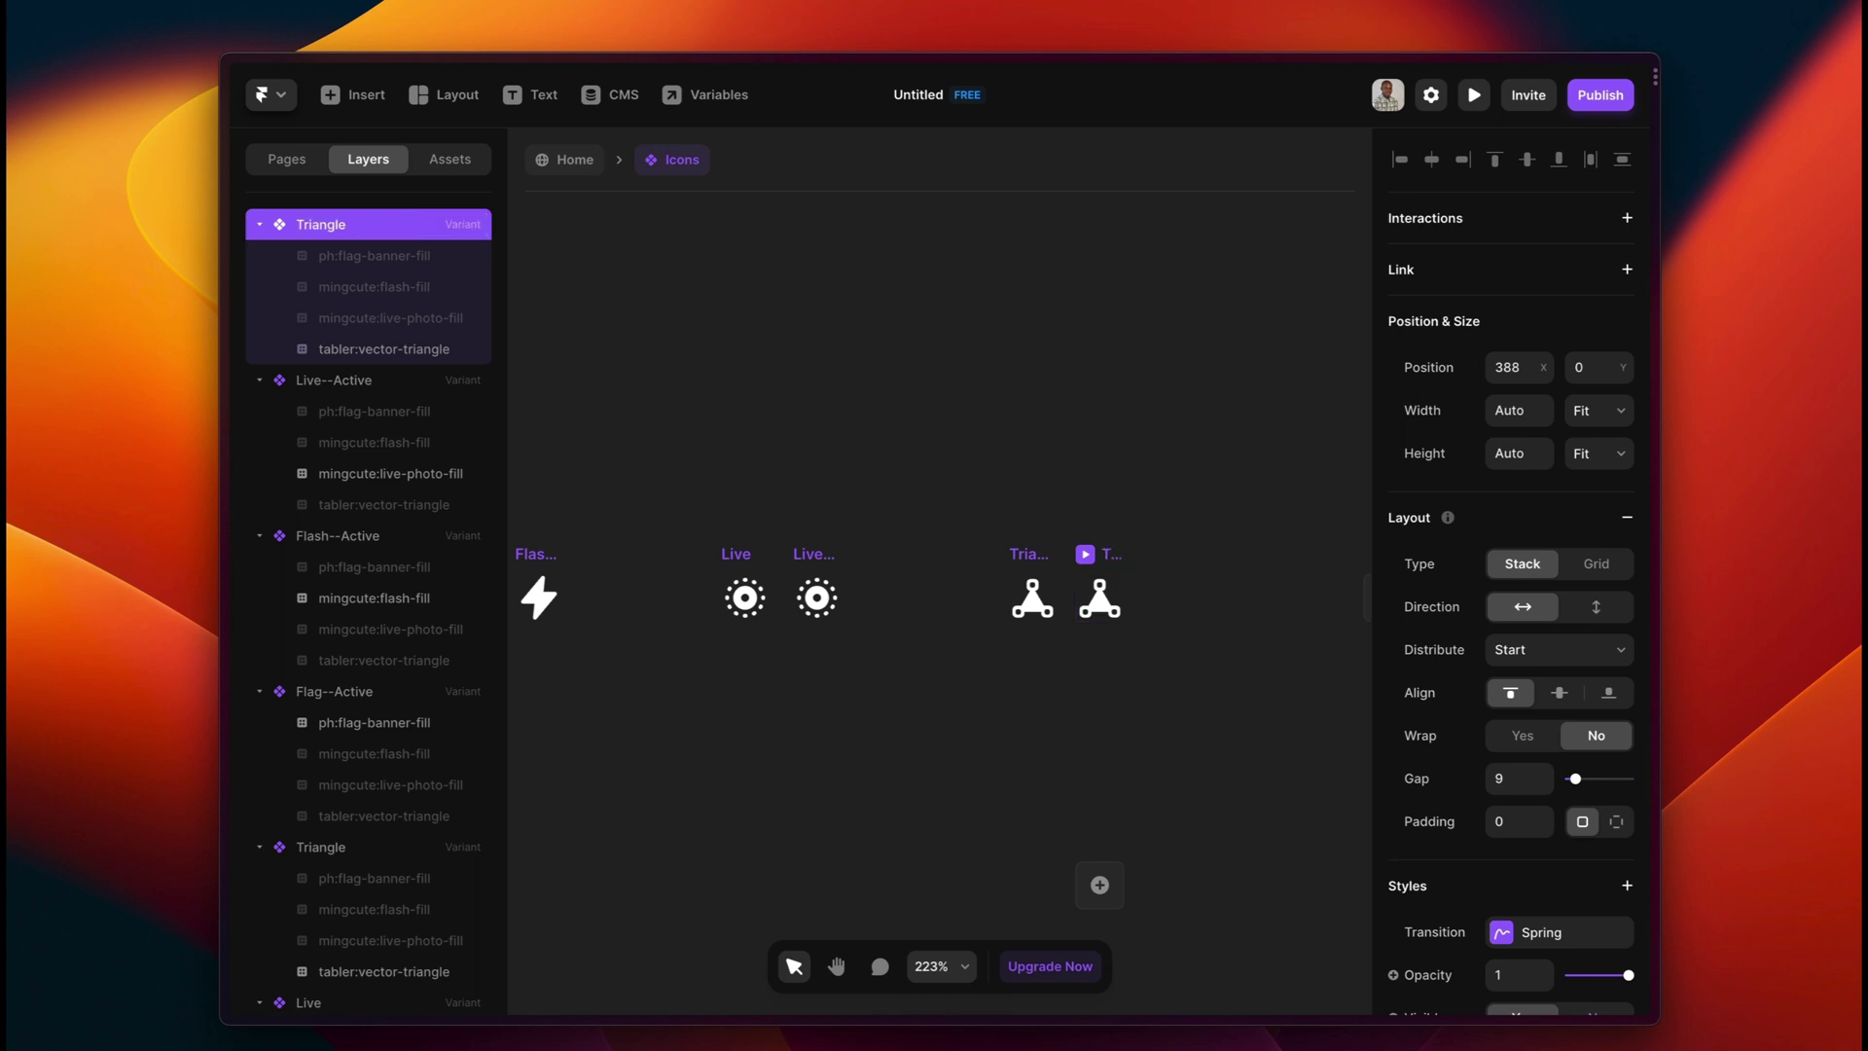
{"action": "scroll", "coordinate": [973, 474], "scroll_direction": "left", "scroll_amount": 5}
{"action": "scroll", "coordinate": [974, 474], "scroll_direction": "left", "scroll_amount": 2}
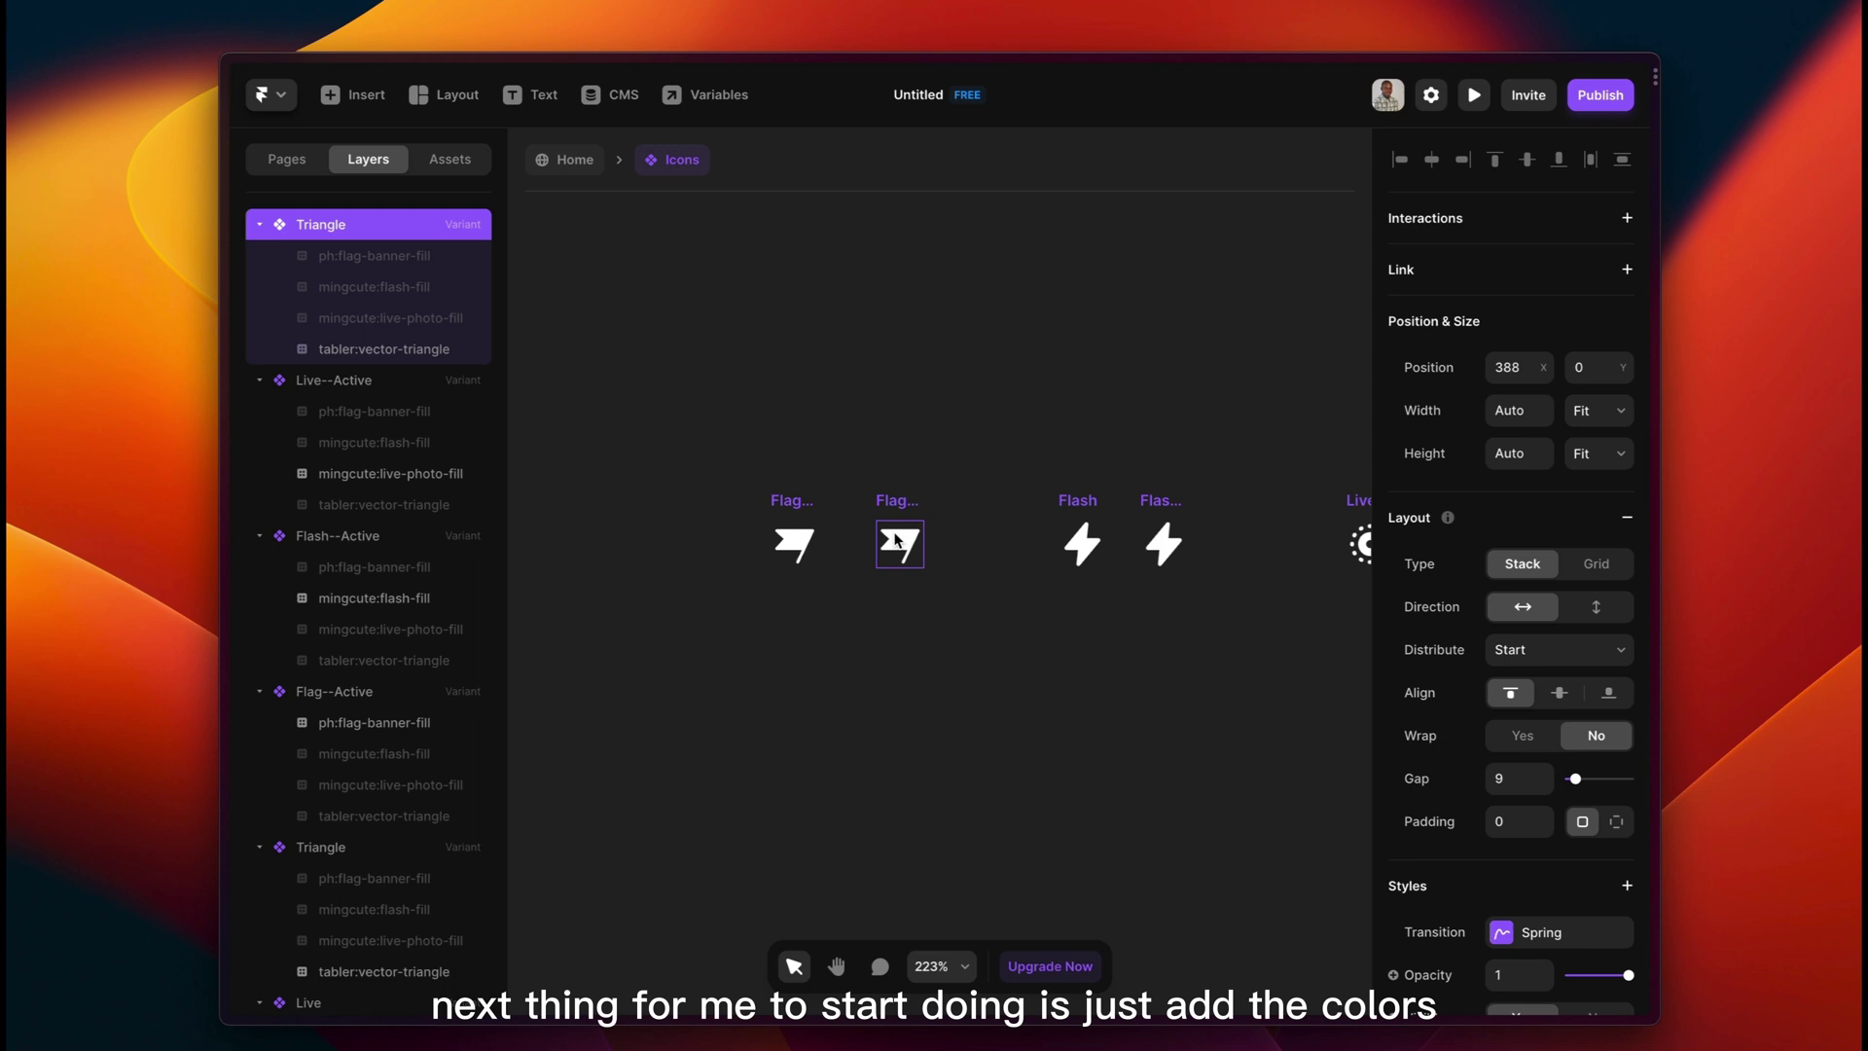
{"action": "left_click", "coordinate": [896, 541]}
{"action": "left_click", "coordinate": [901, 503]}
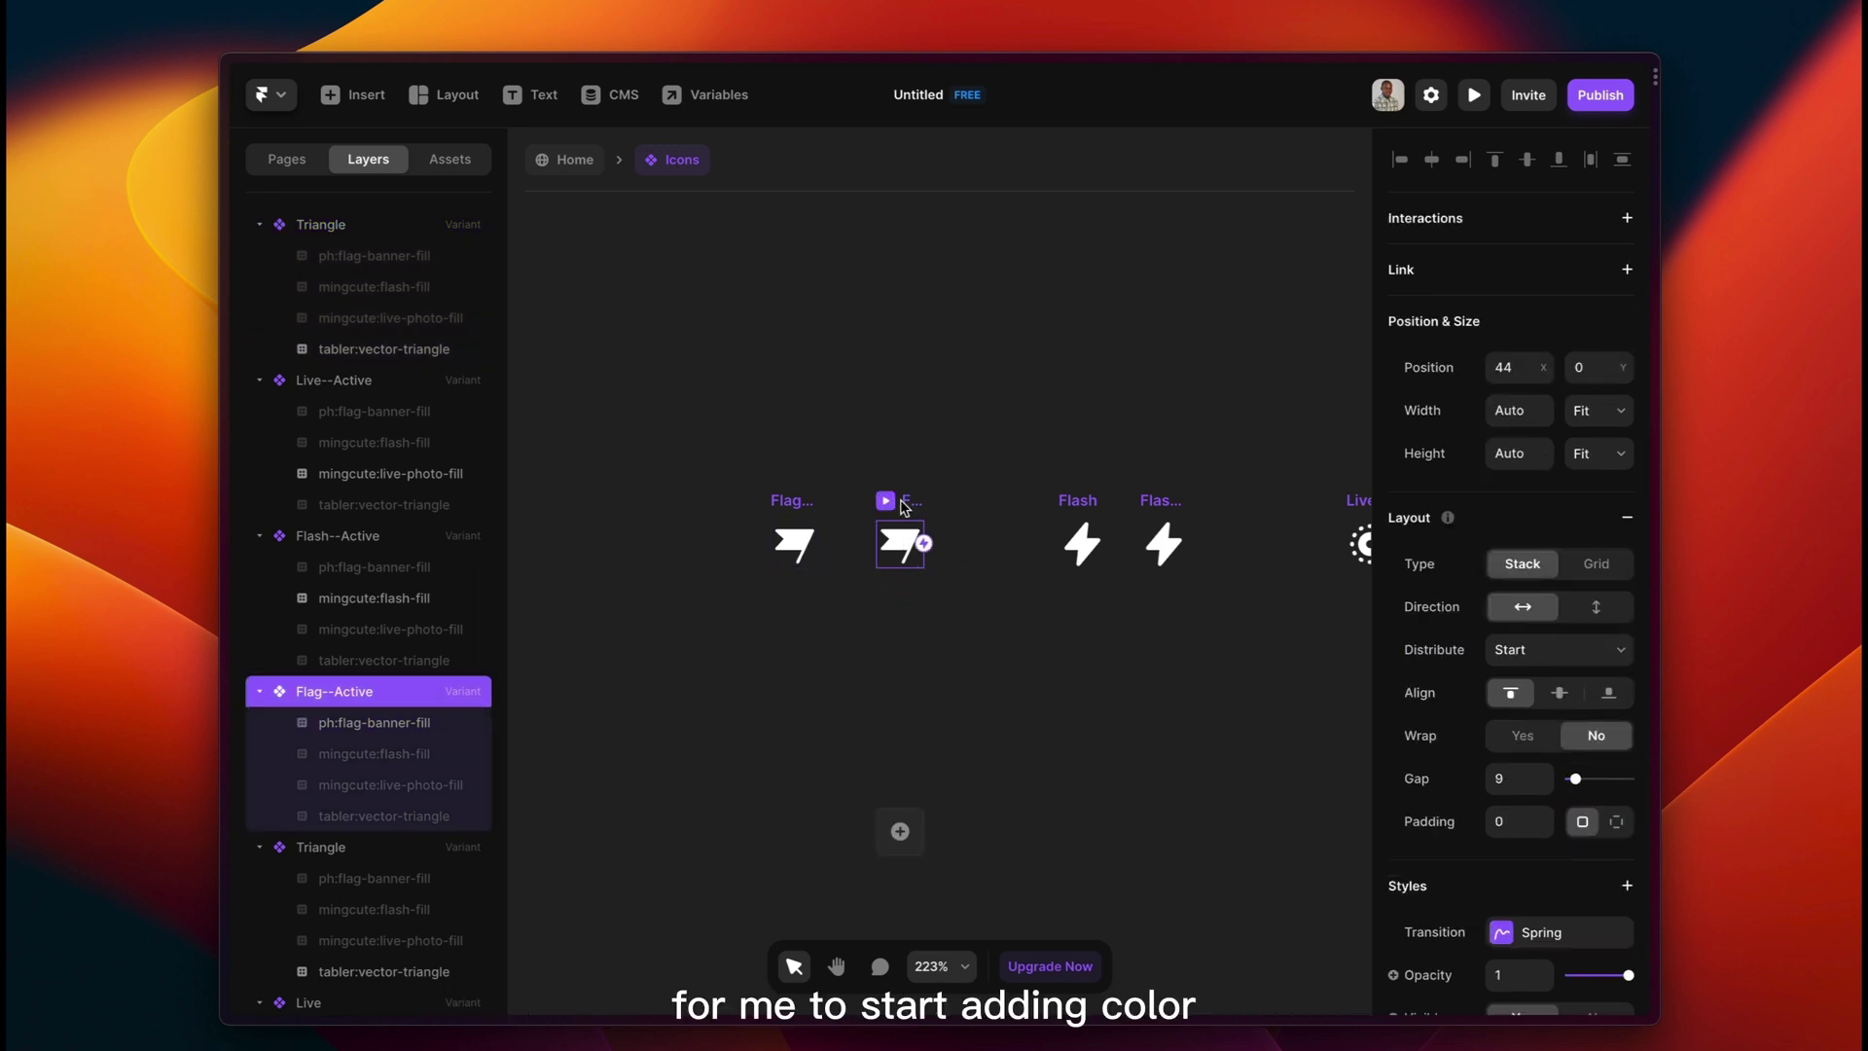
{"action": "scroll", "coordinate": [1519, 817], "scroll_direction": "down", "scroll_amount": 5}
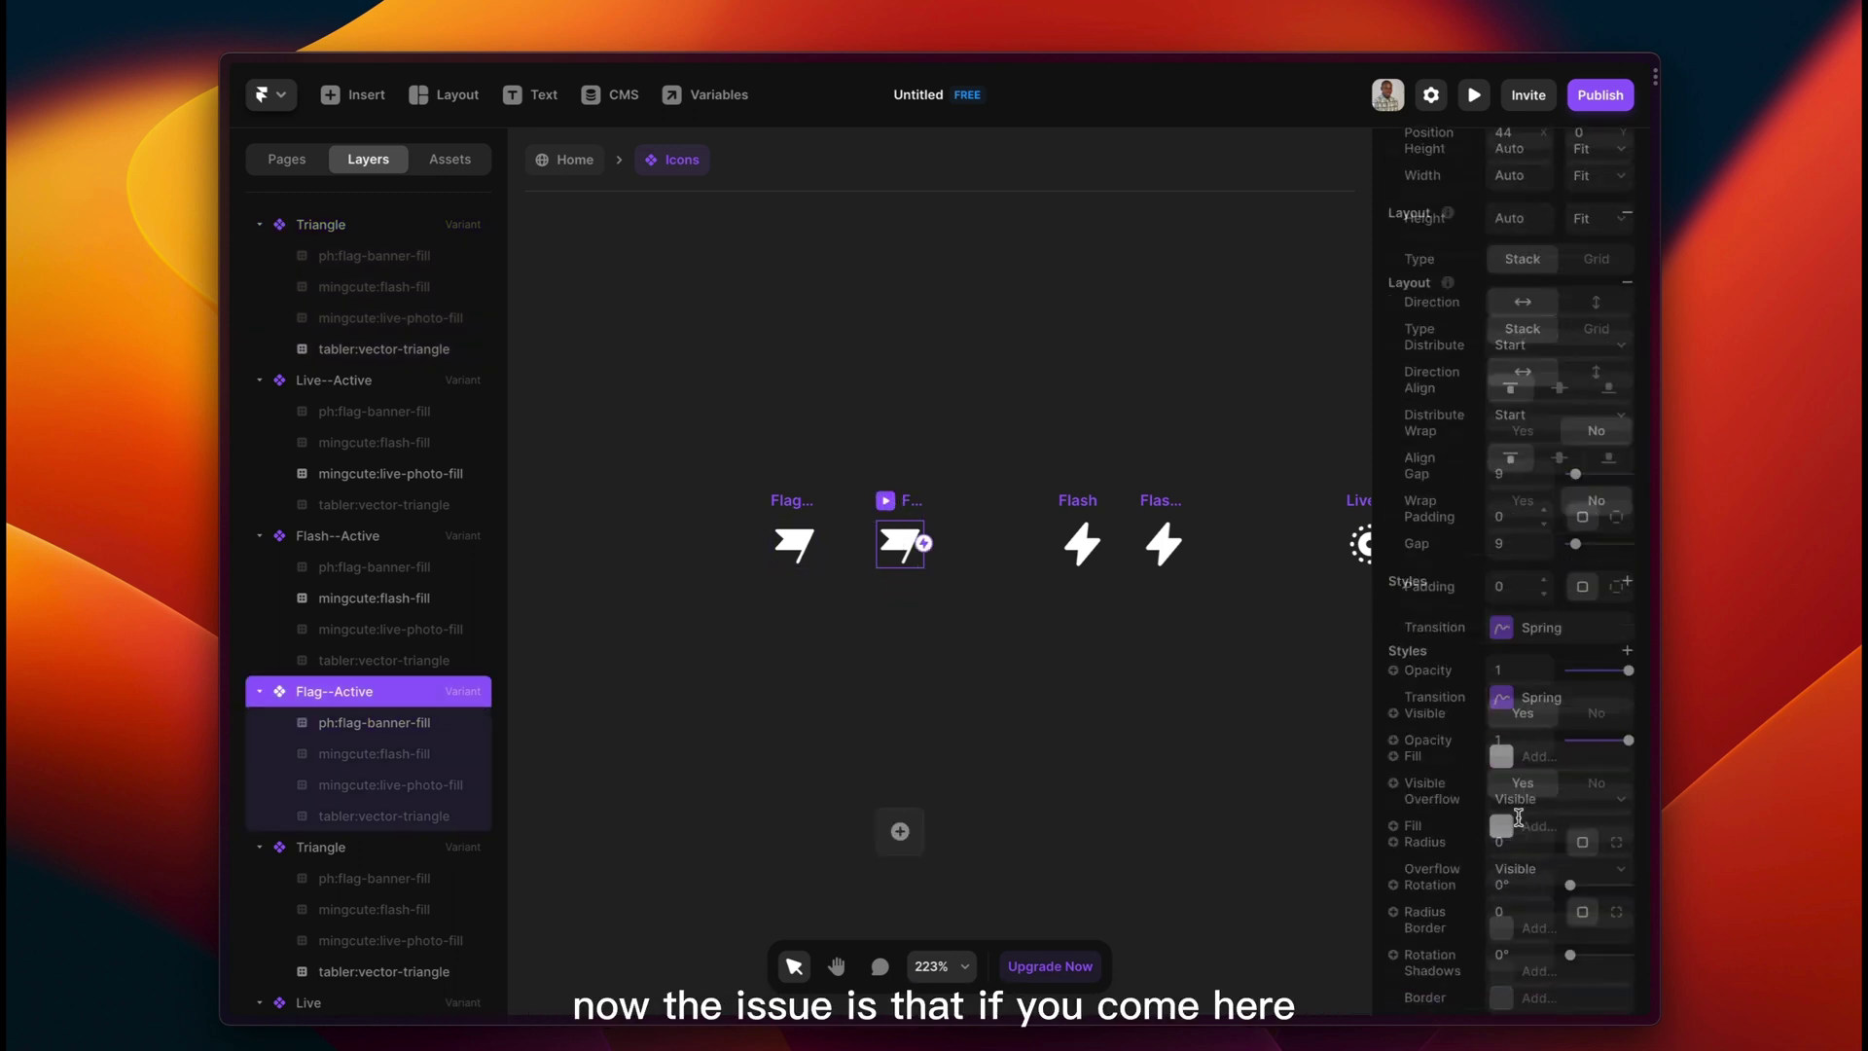
{"action": "left_click", "coordinate": [1501, 451]}
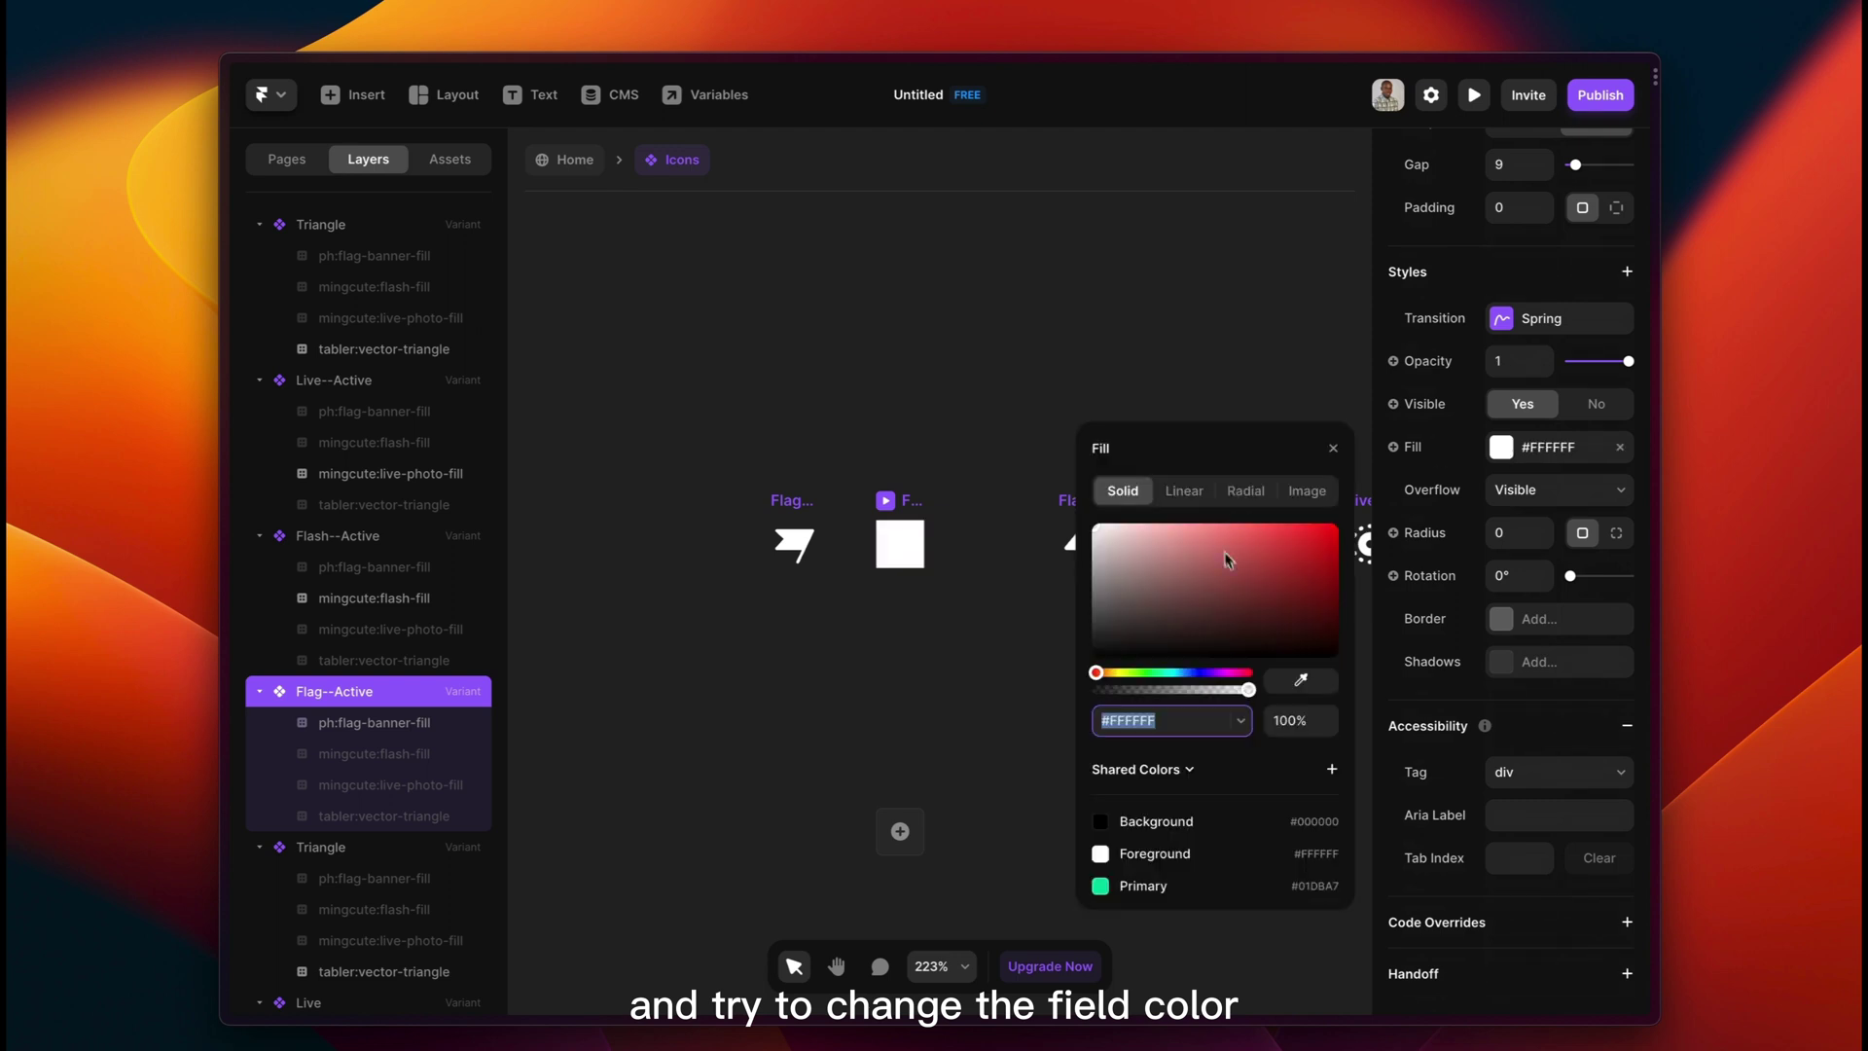
{"action": "left_click_drag", "start_coordinate": [1227, 548], "coordinate": [1306, 574]}
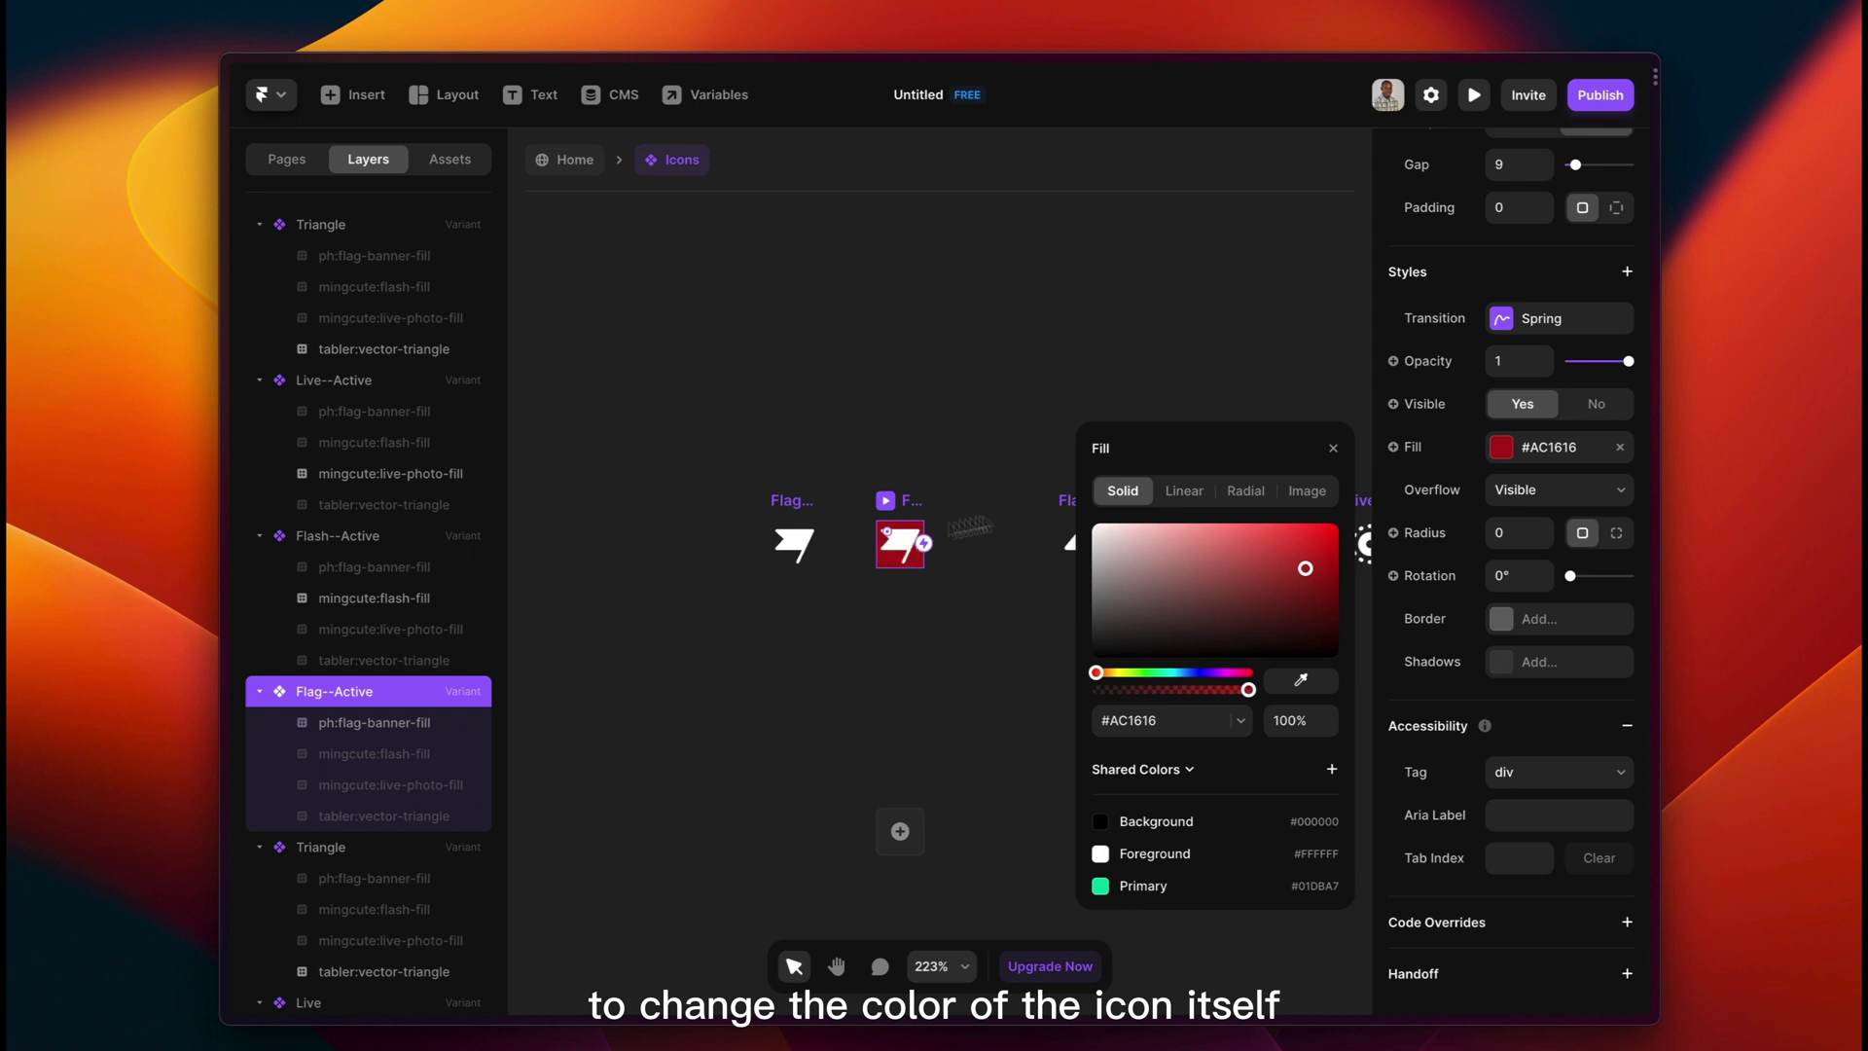
{"action": "left_click", "coordinate": [1621, 448]}
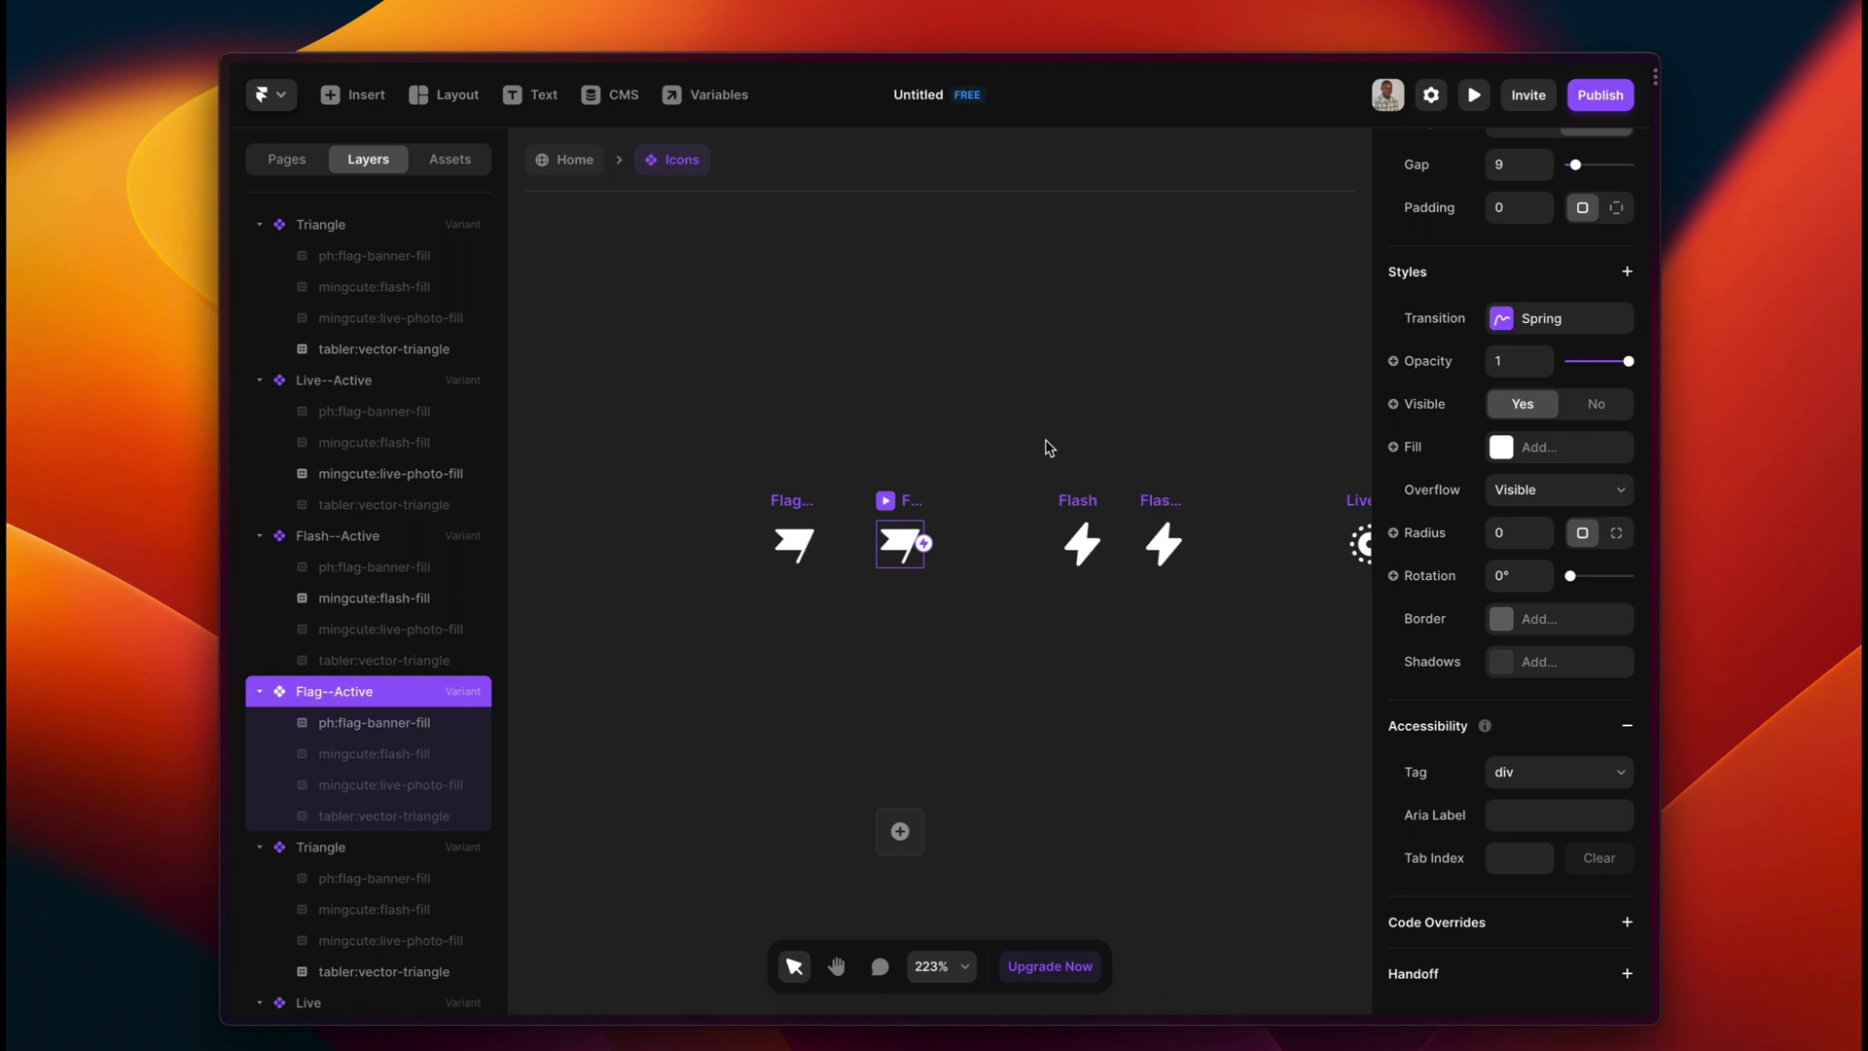
Make the Flag variant's ph:flag-banner-fill icon an editable graphic, then select Flag--Active.
{"action": "double_click", "coordinate": [900, 544]}
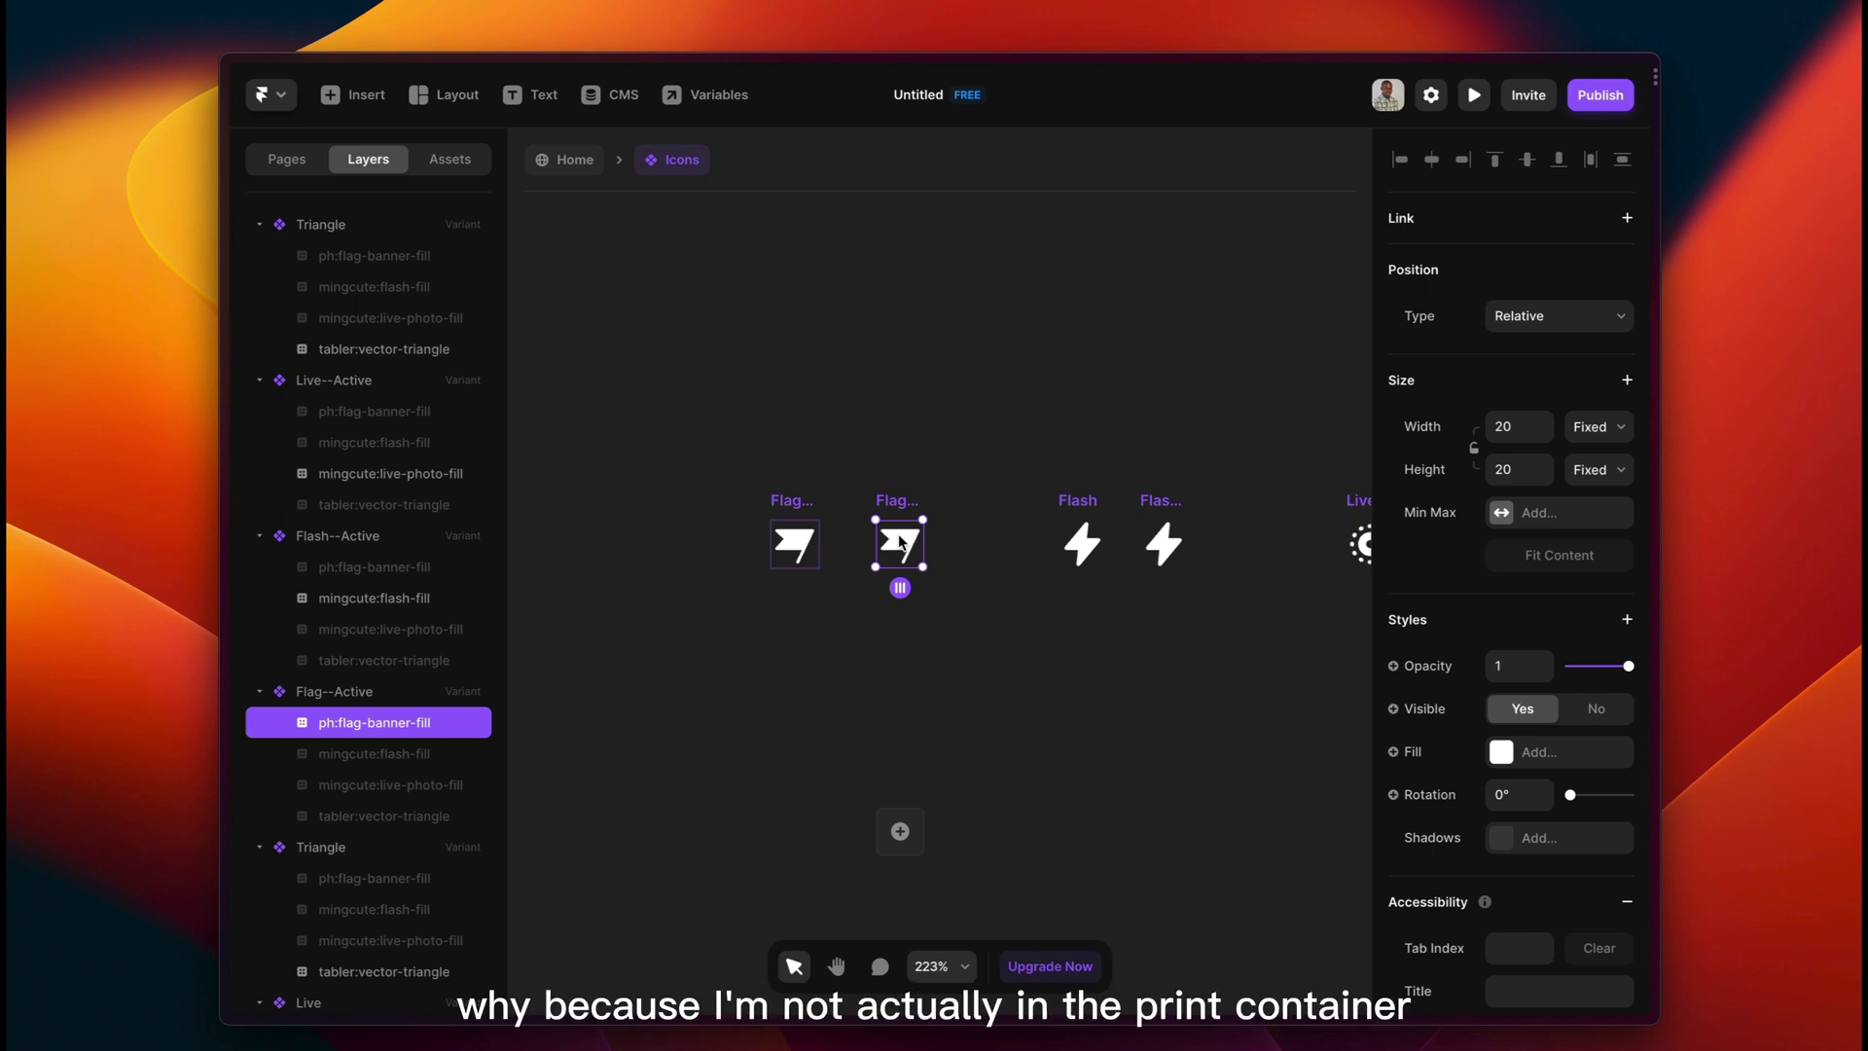
{"action": "left_click", "coordinate": [796, 544]}
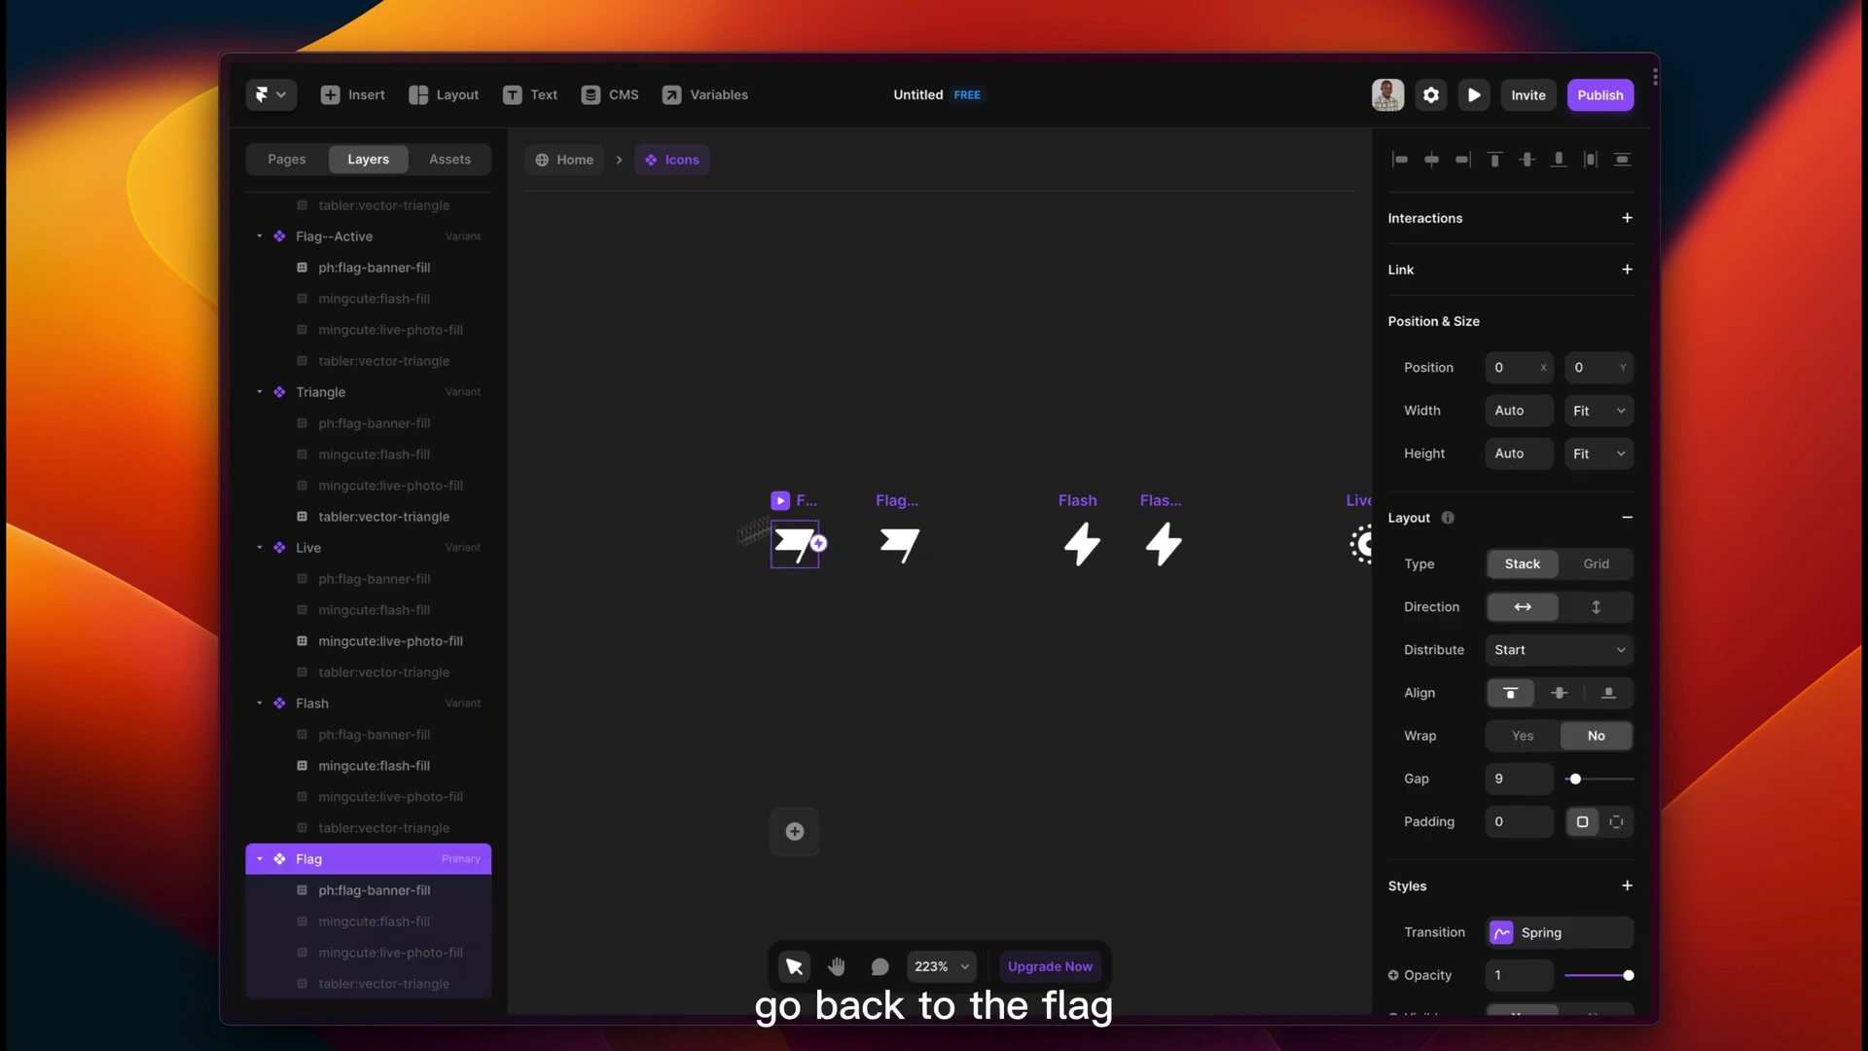
{"action": "left_click", "coordinate": [366, 892]}
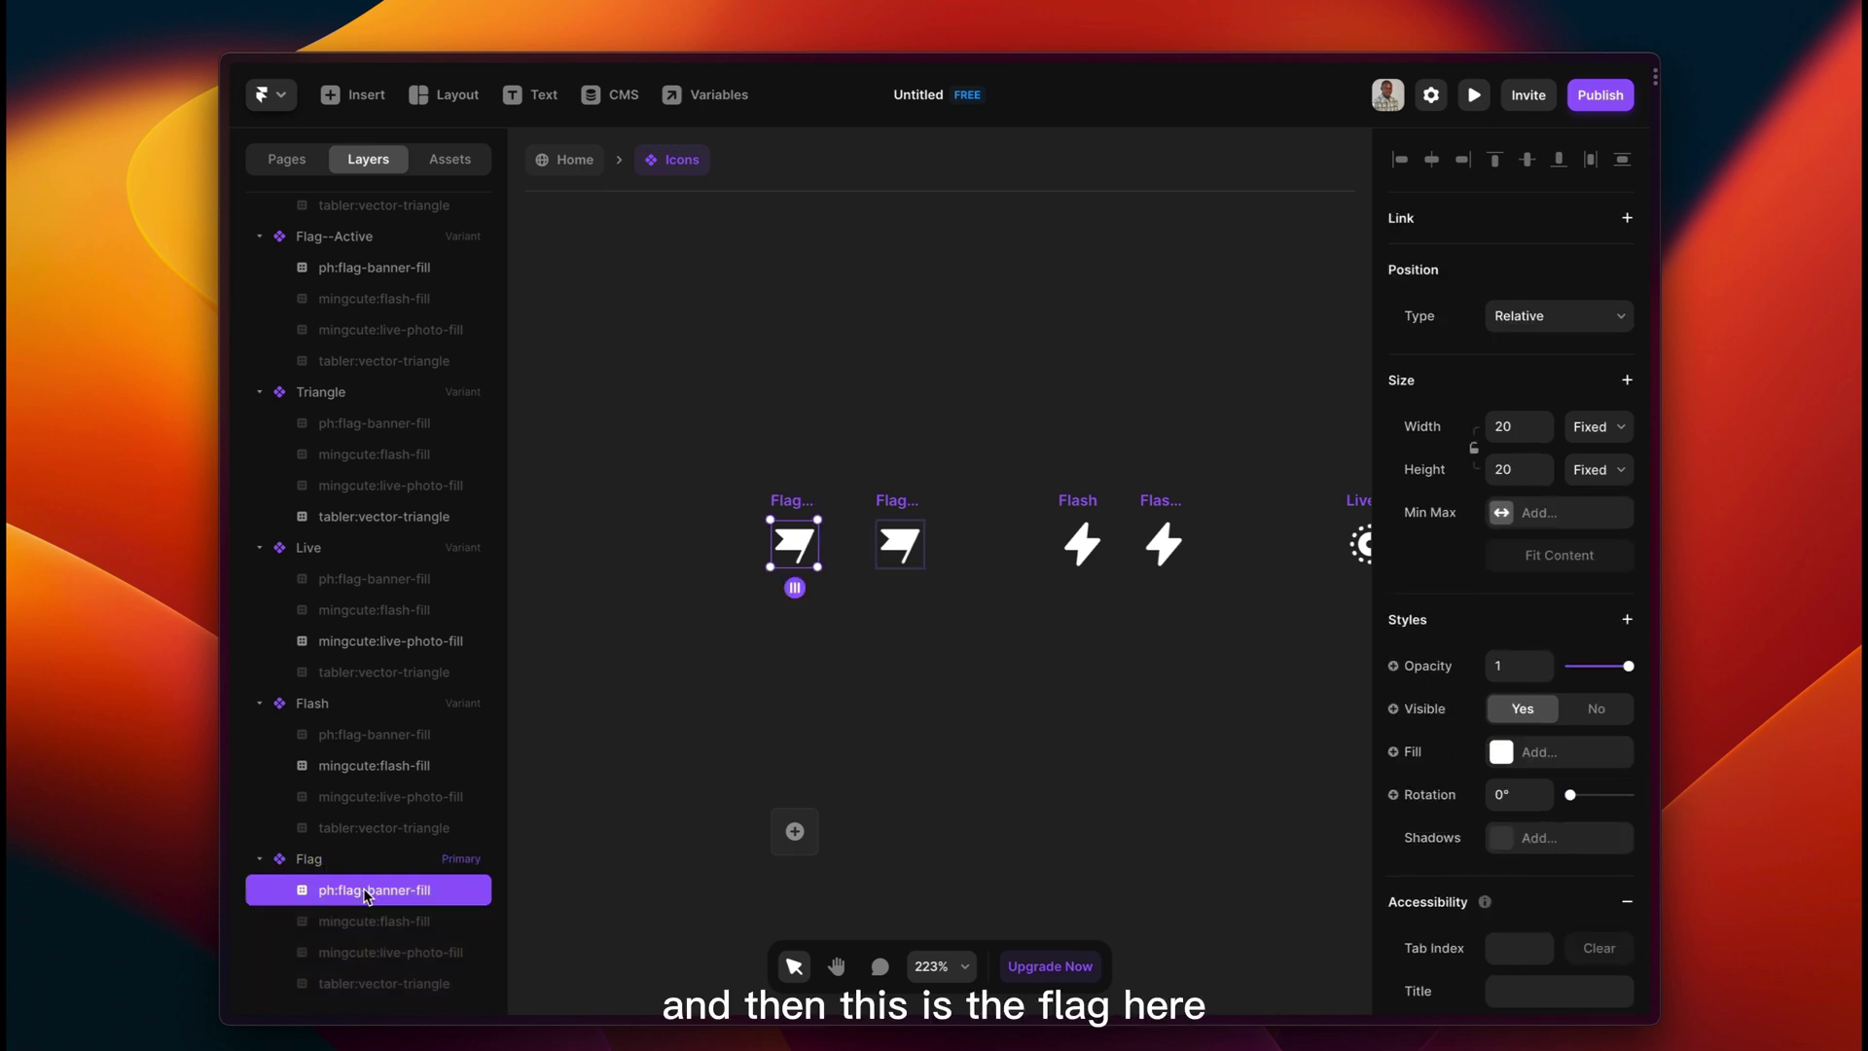
{"action": "double_click", "coordinate": [792, 548]}
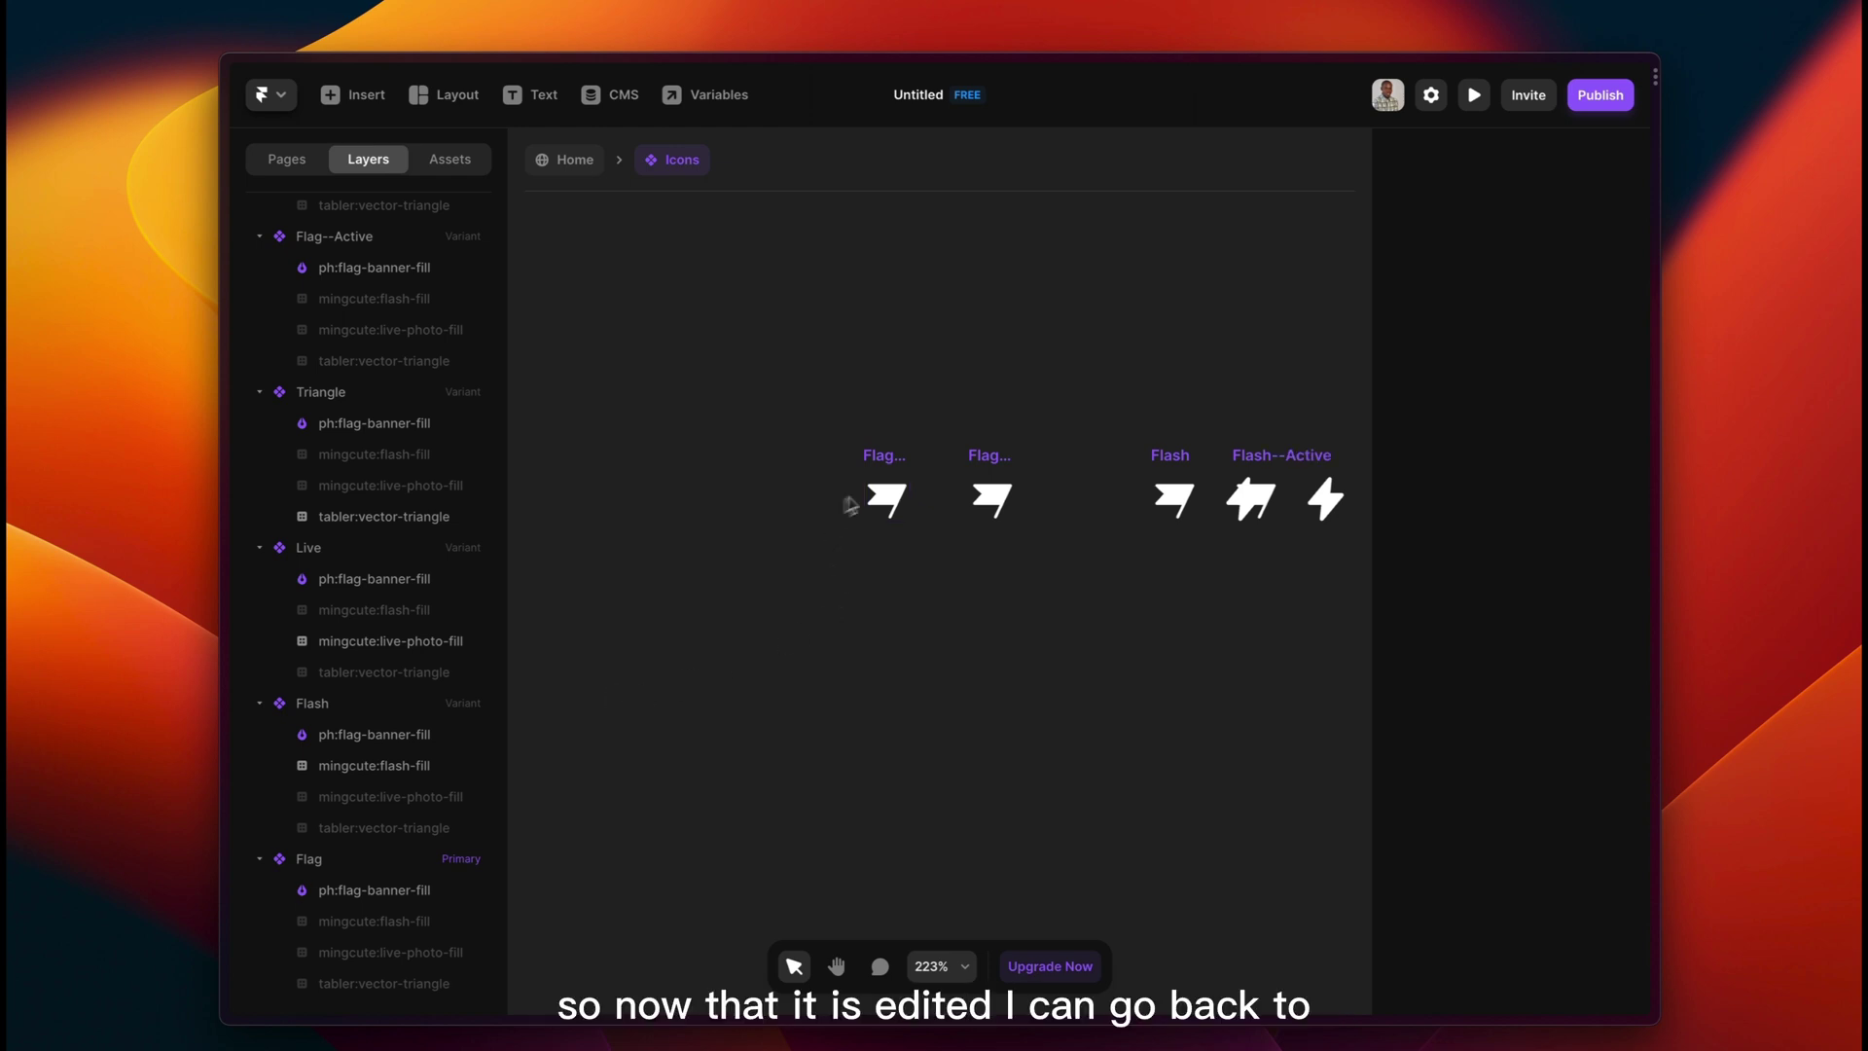
{"action": "left_click", "coordinate": [899, 511]}
{"action": "left_click", "coordinate": [996, 455]}
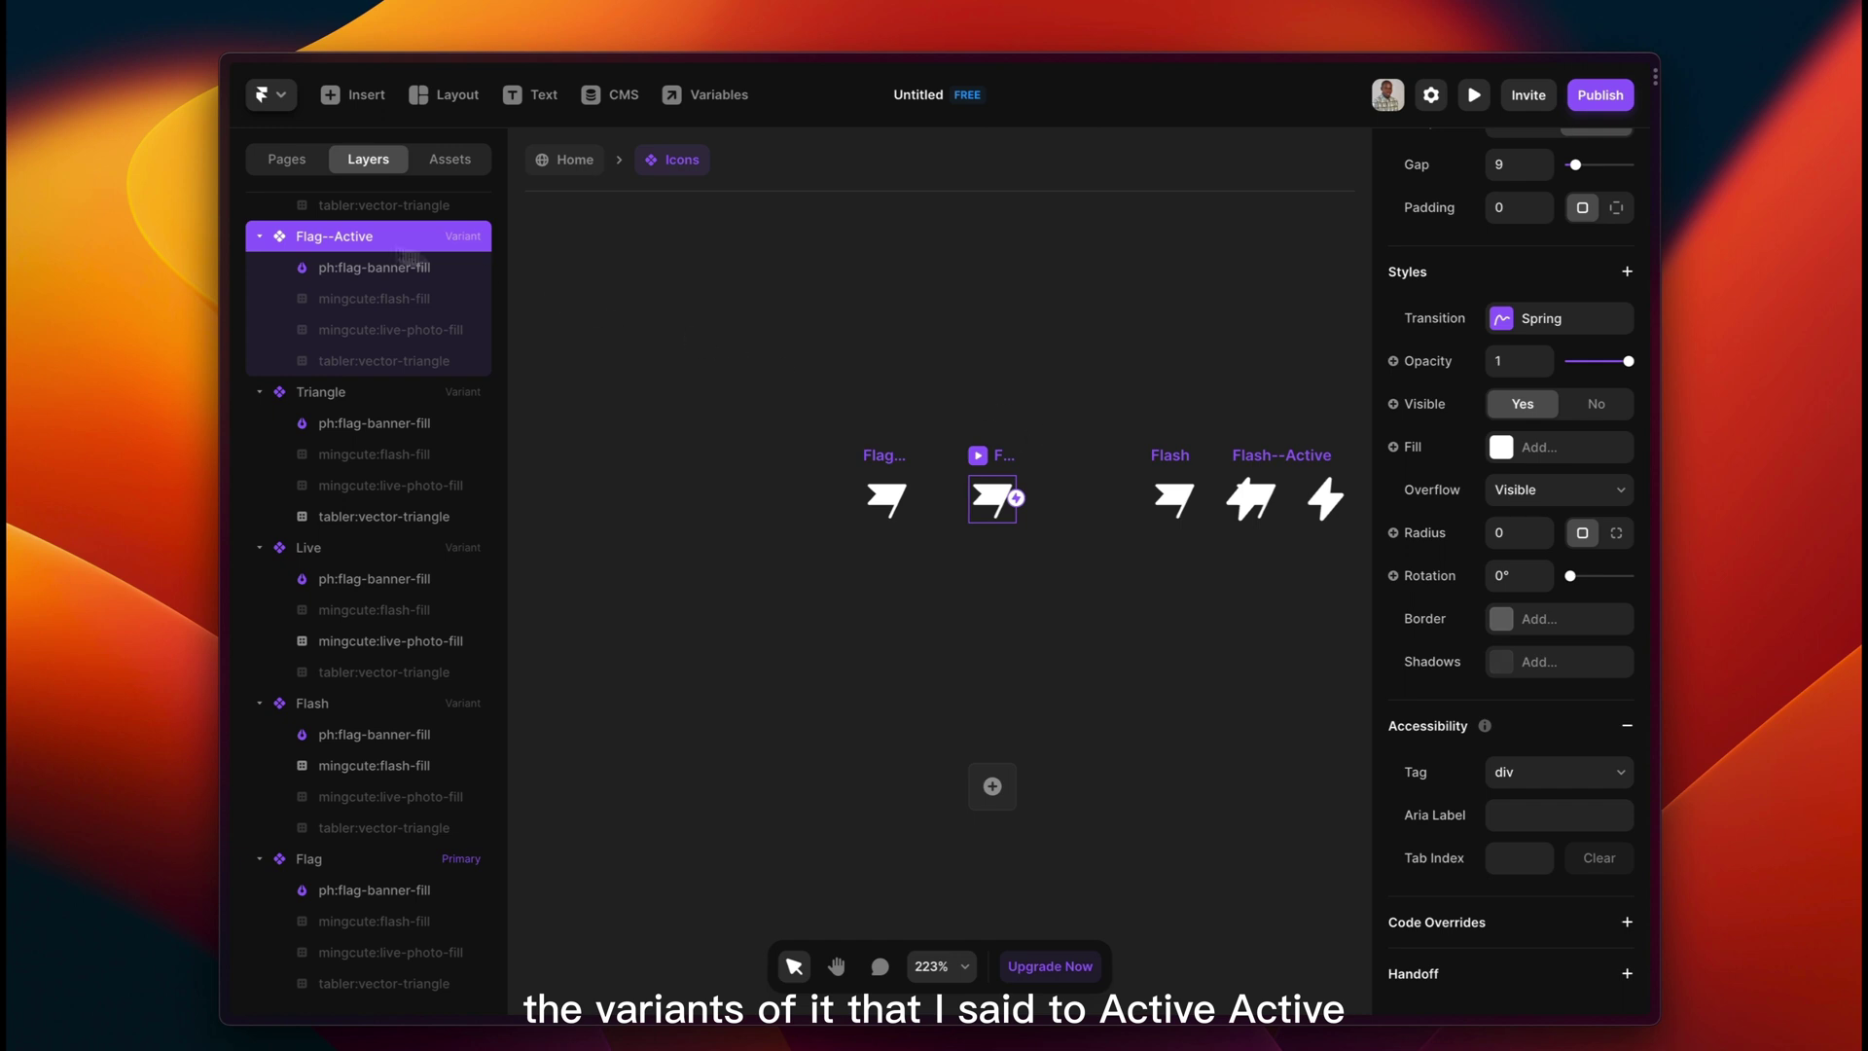
Fill the Flag--Active flag path with the Primary green colour (#01DBA7).
{"action": "double_click", "coordinate": [995, 499]}
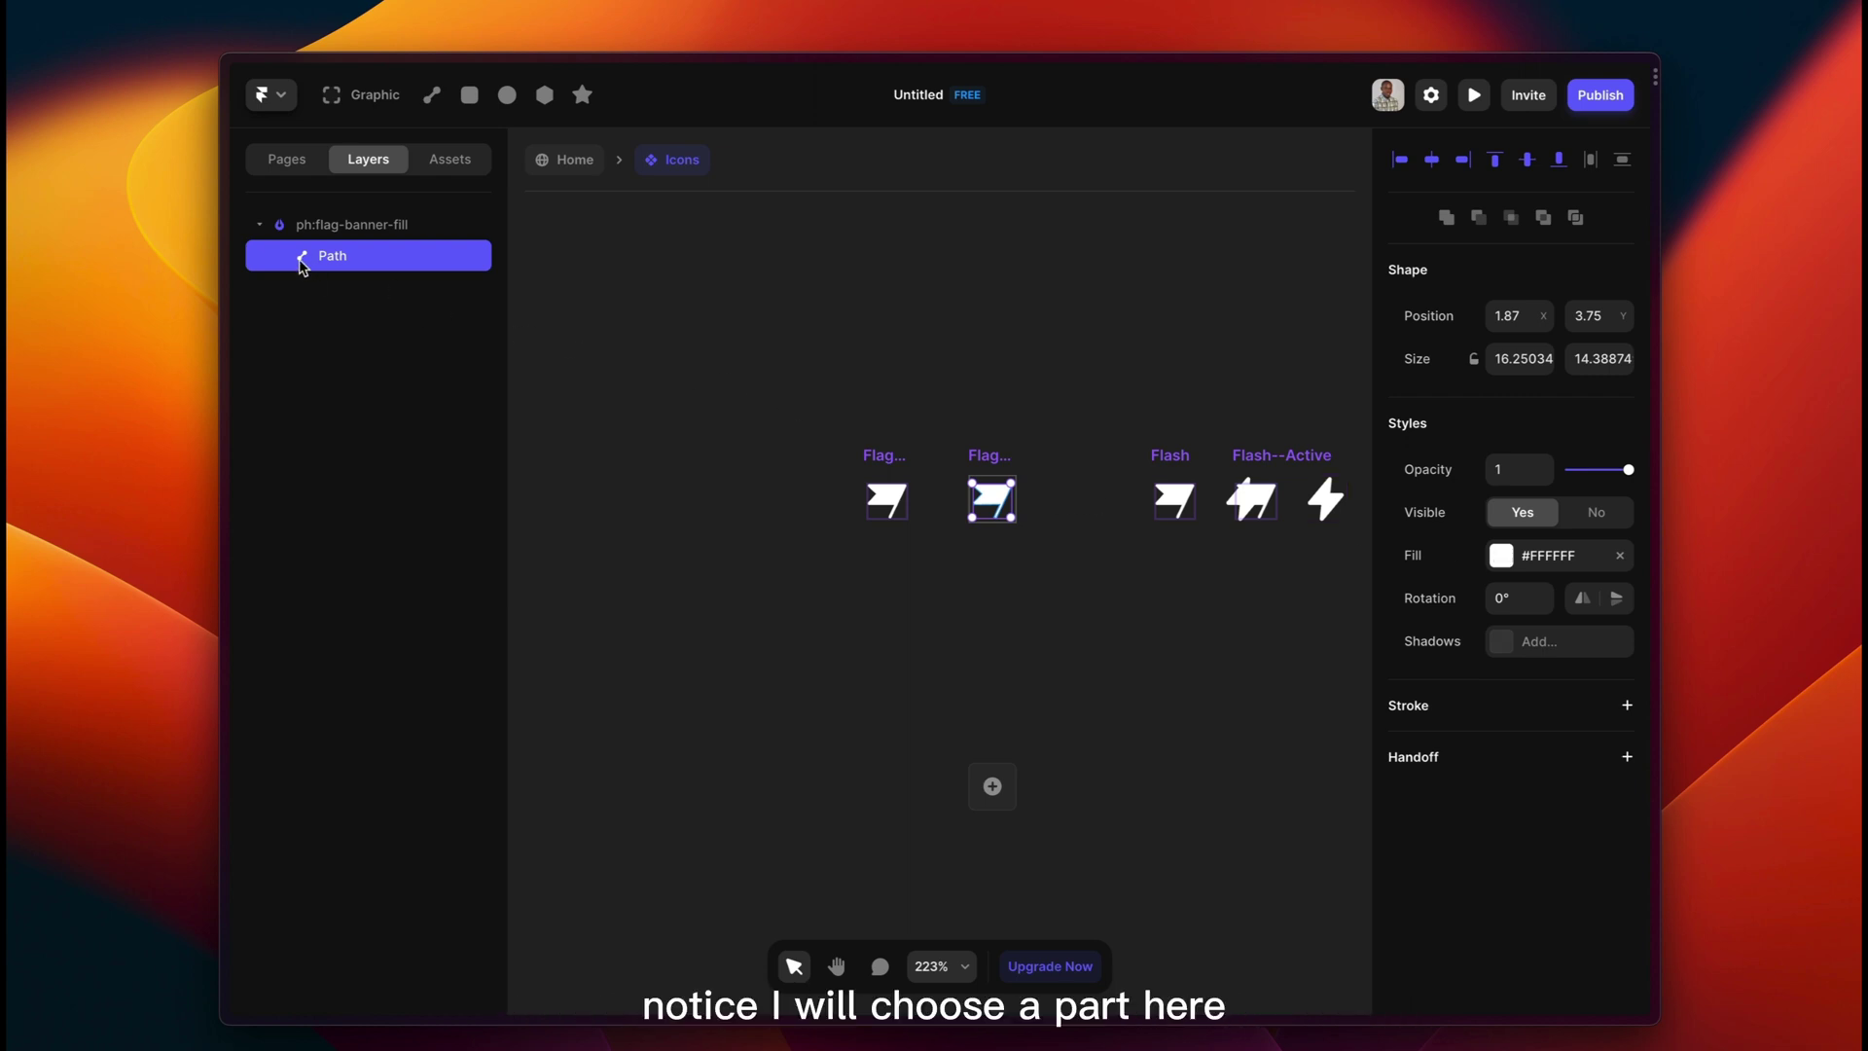
{"action": "left_click", "coordinate": [1502, 555]}
{"action": "type", "text": "#01DBA7"}
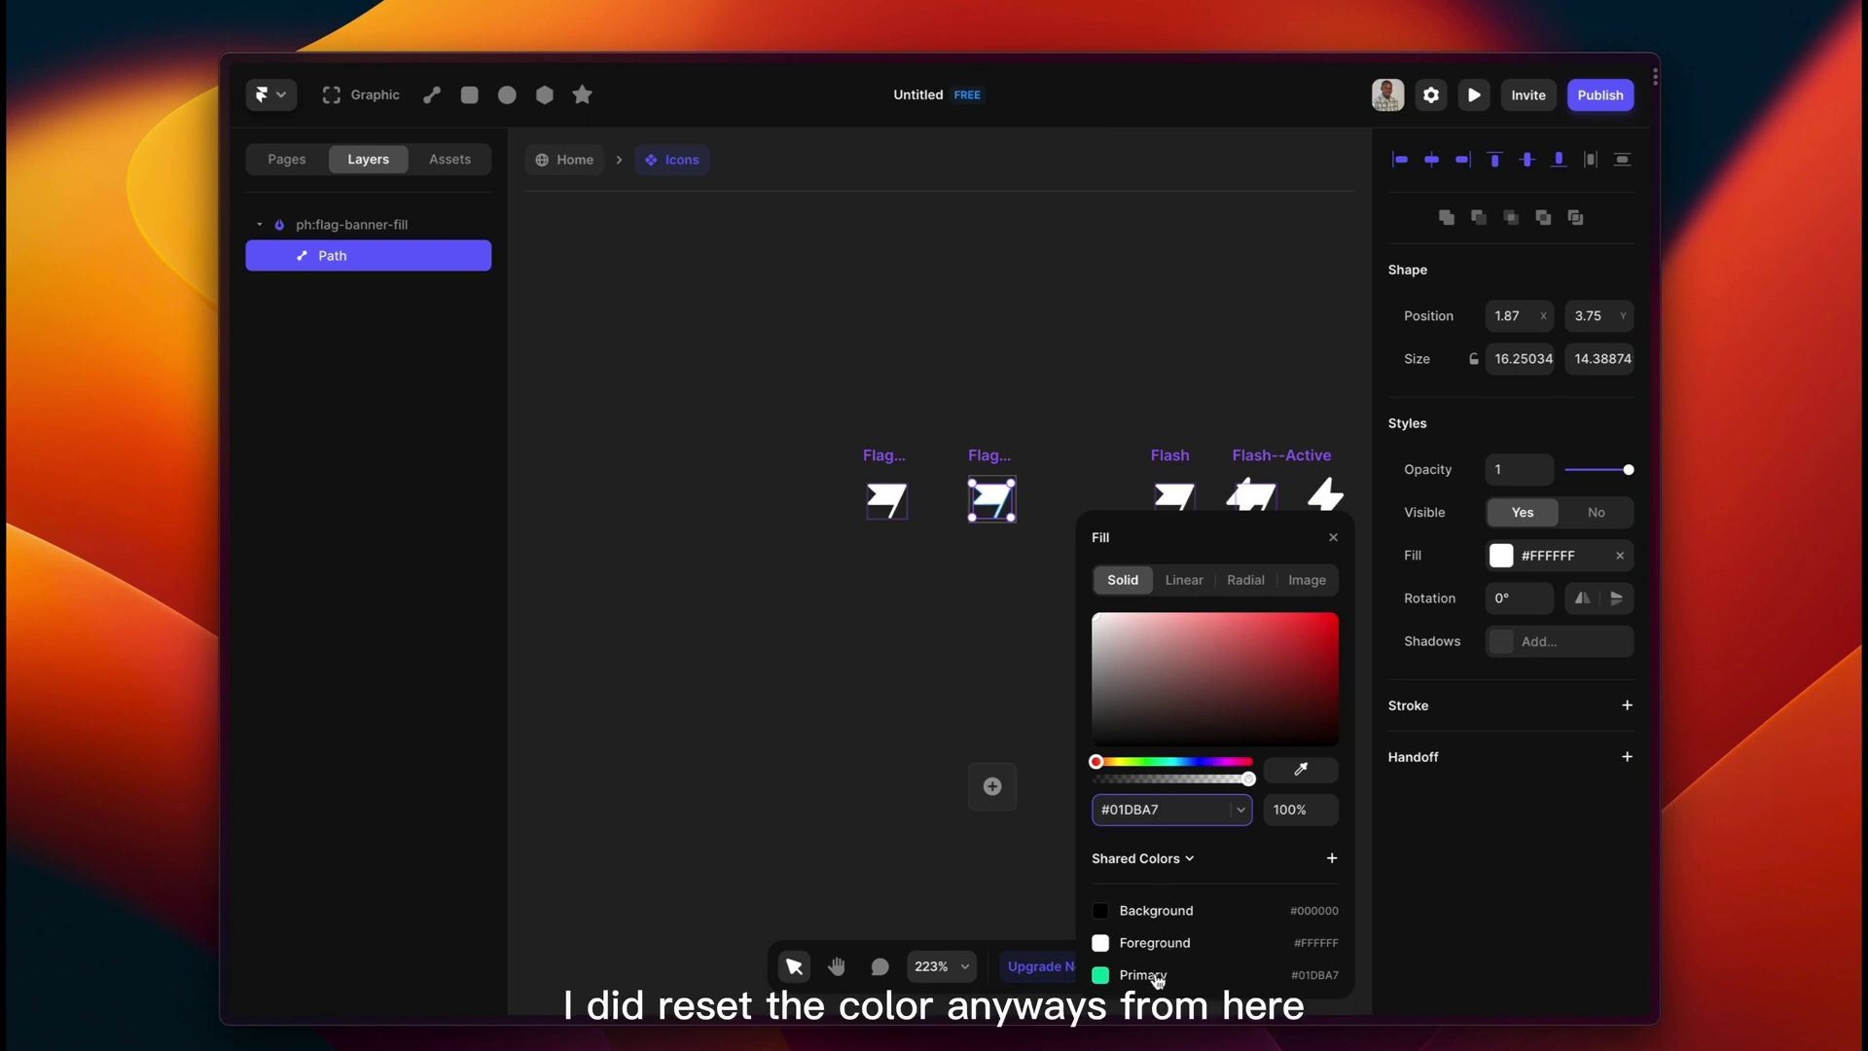
{"action": "scroll", "coordinate": [1157, 967], "scroll_direction": "down", "scroll_amount": 1}
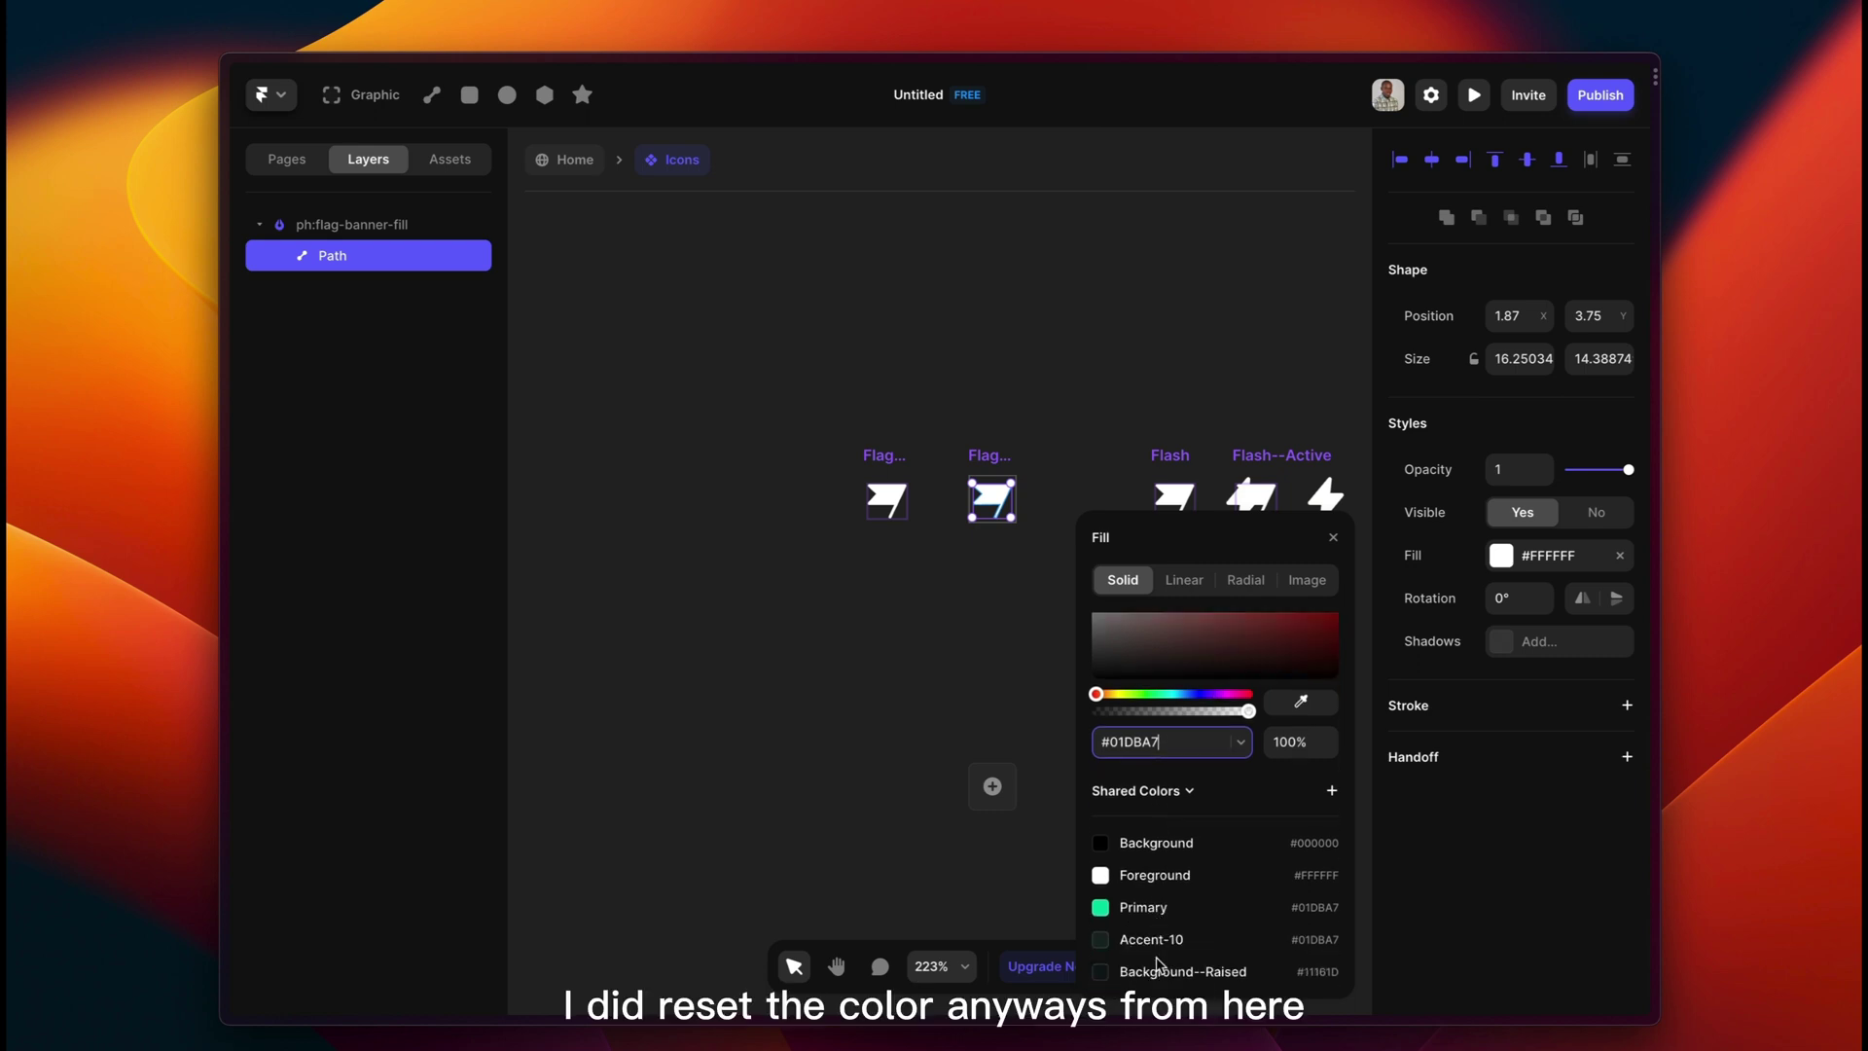
{"action": "left_click", "coordinate": [1149, 909]}
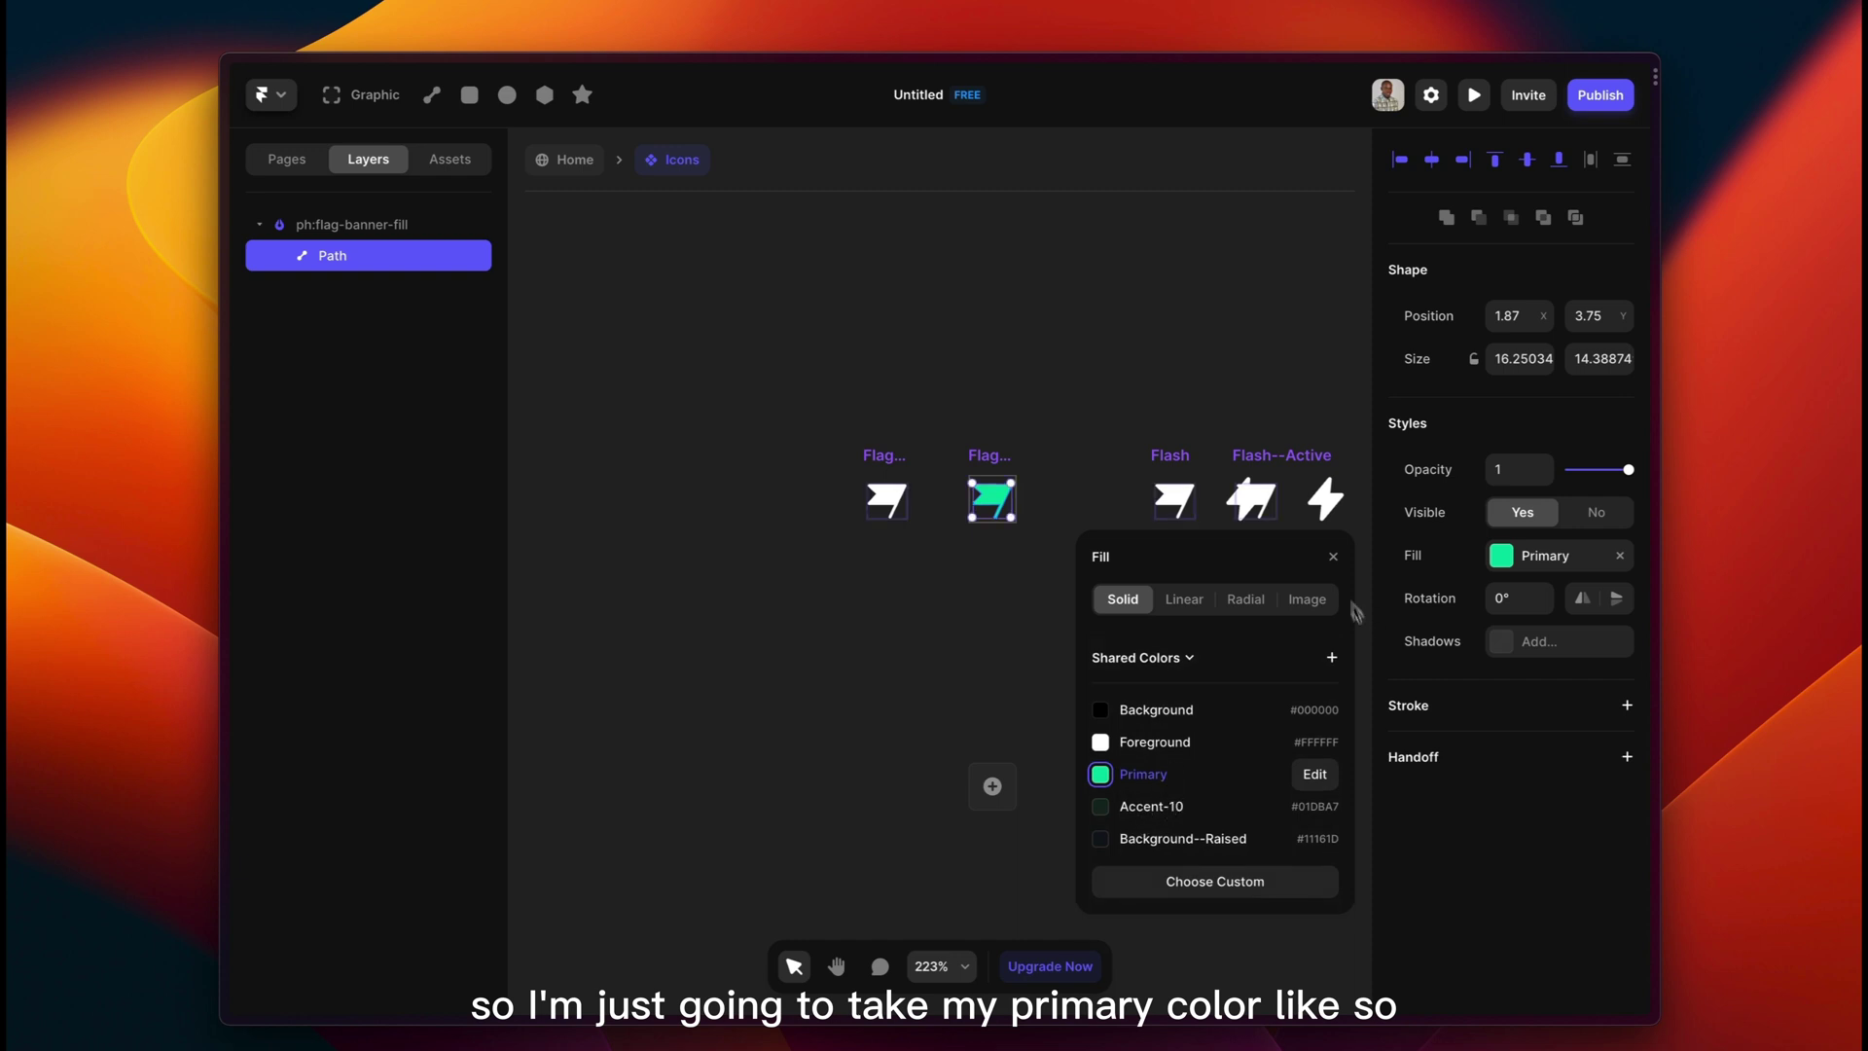
{"action": "left_click", "coordinate": [1333, 557]}
{"action": "left_click", "coordinate": [1078, 570]}
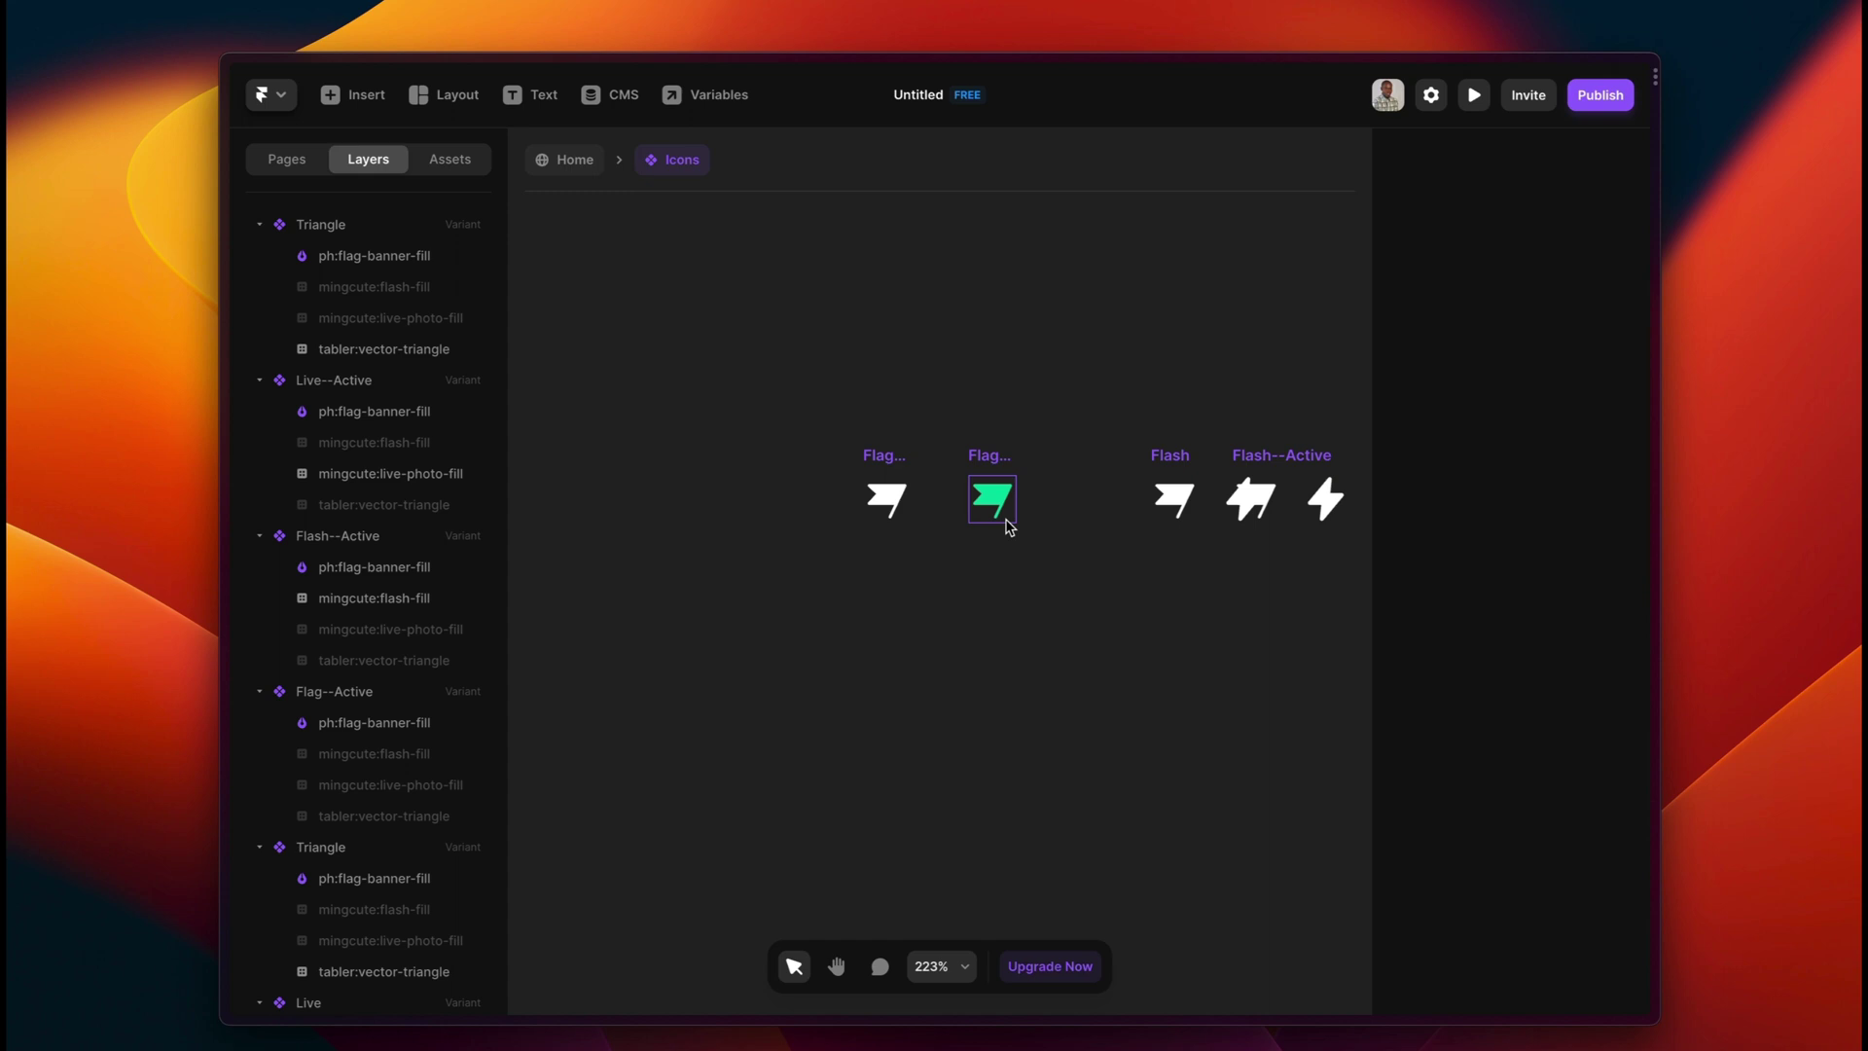
Hide the flag icon in the Flash variant.
{"action": "left_click", "coordinate": [1002, 458]}
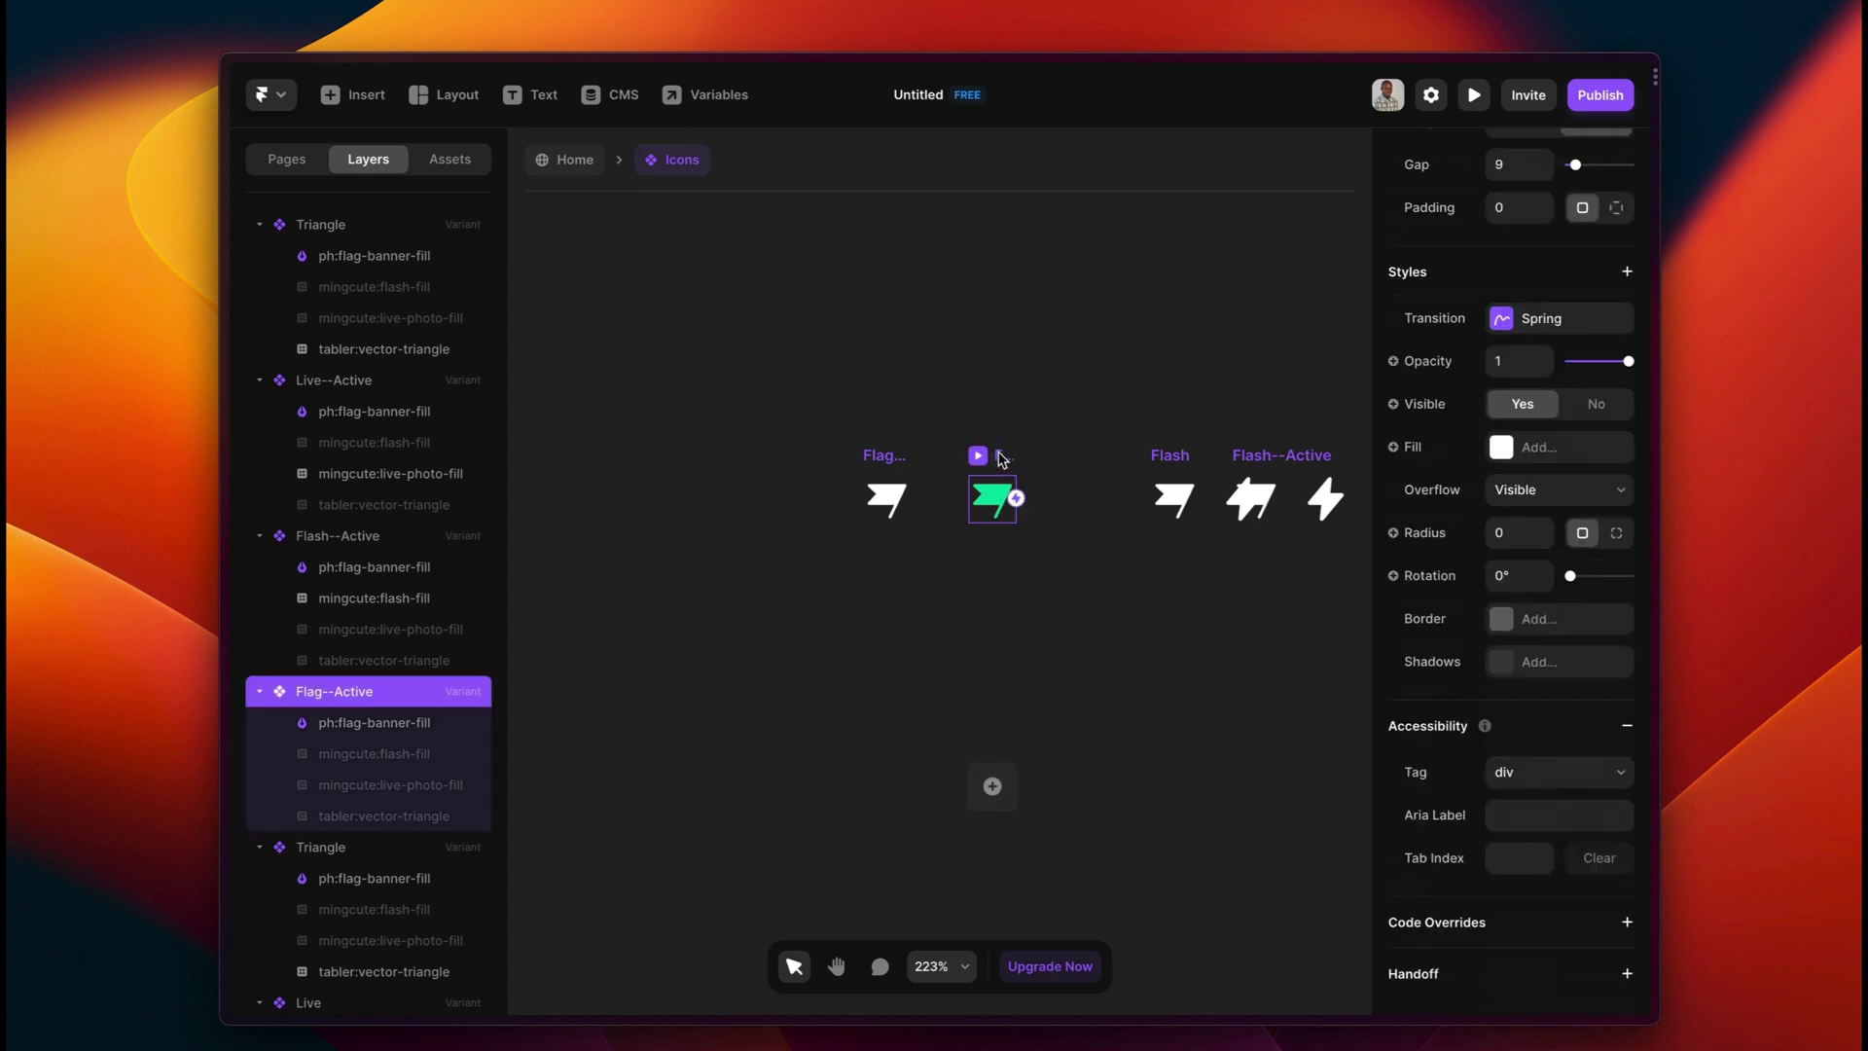
{"action": "left_click", "coordinate": [1080, 441]}
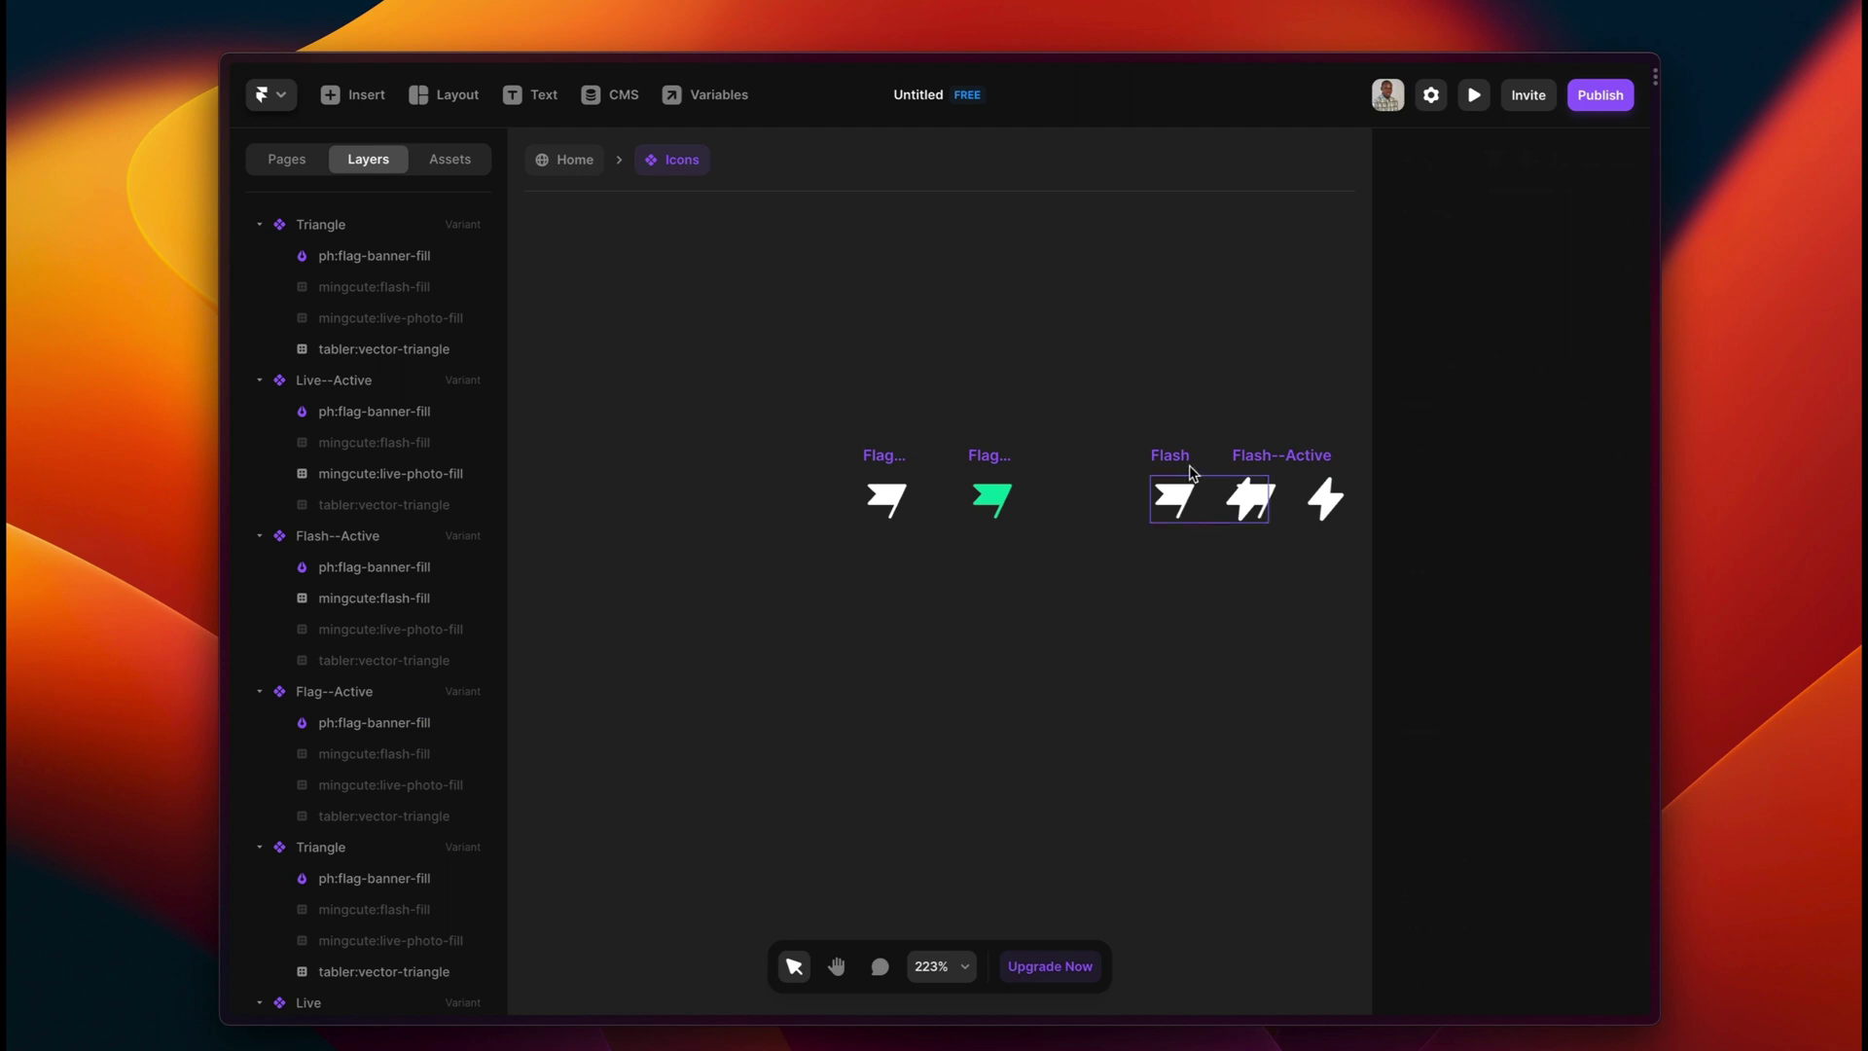
{"action": "left_click", "coordinate": [1188, 457]}
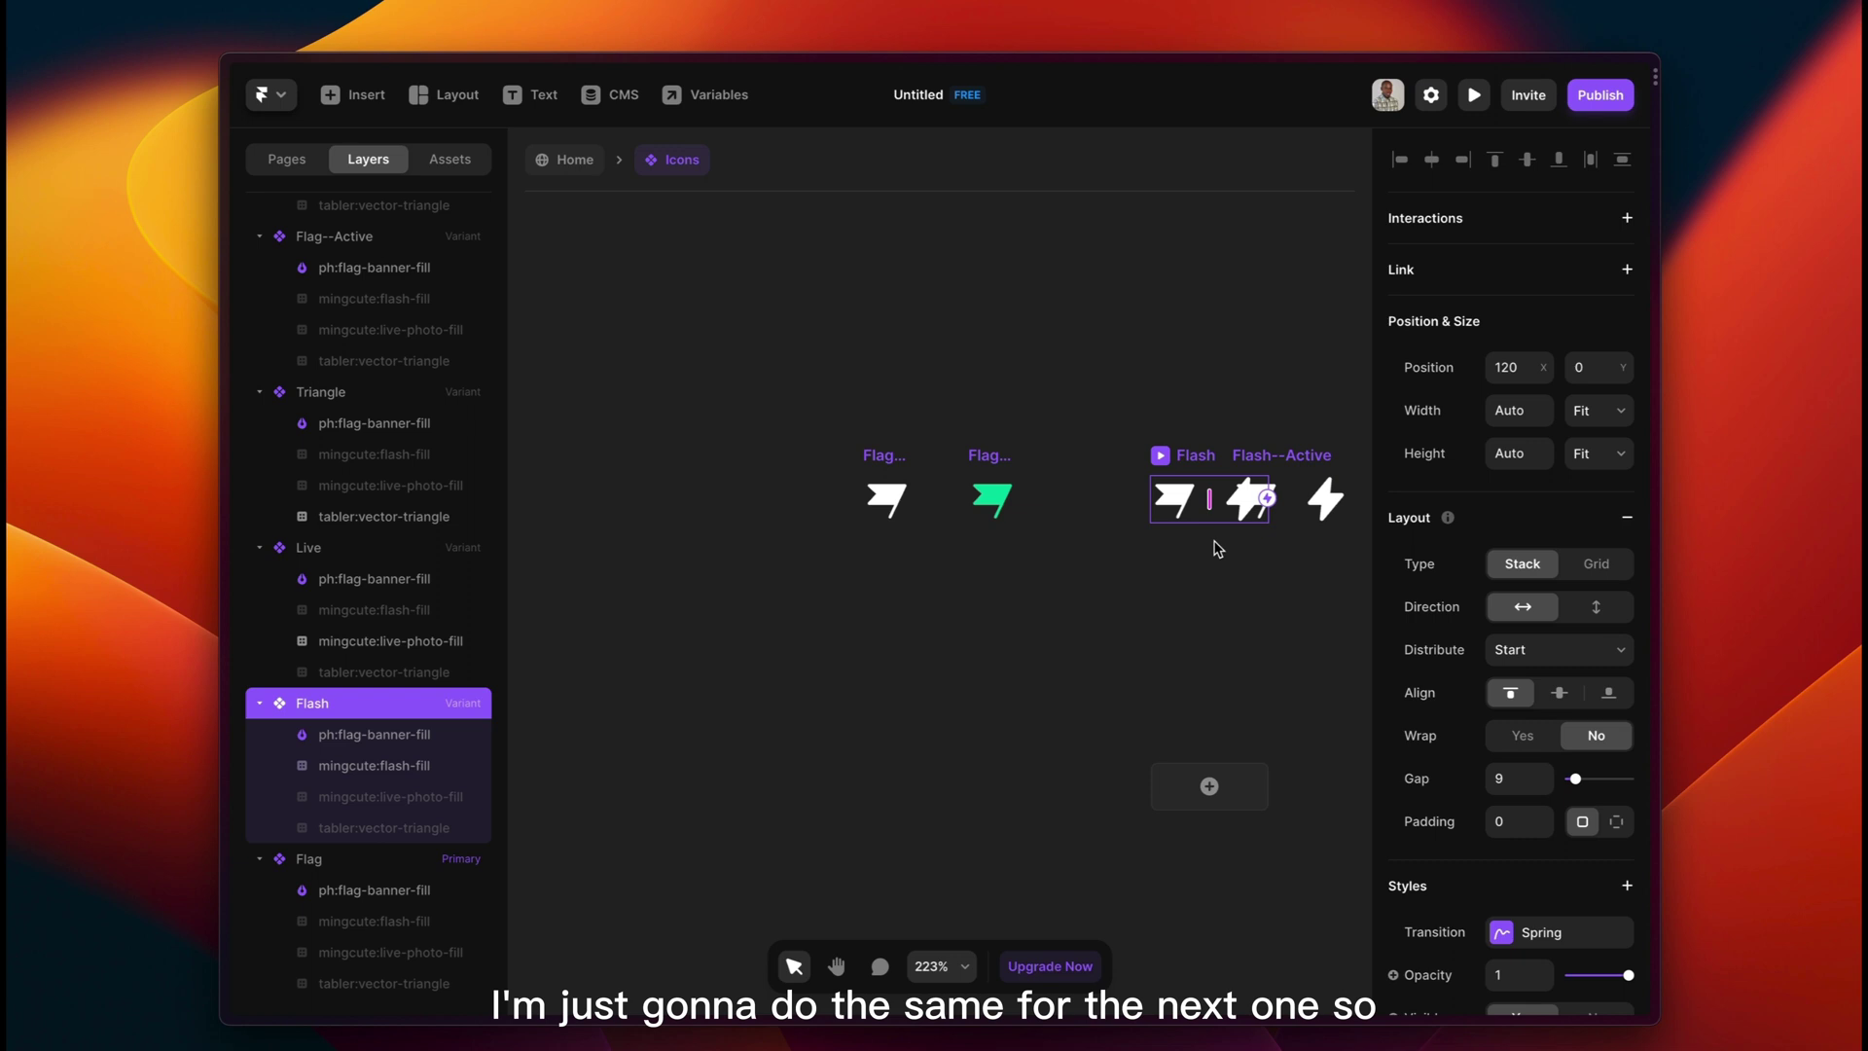
{"action": "left_click", "coordinate": [1241, 463]}
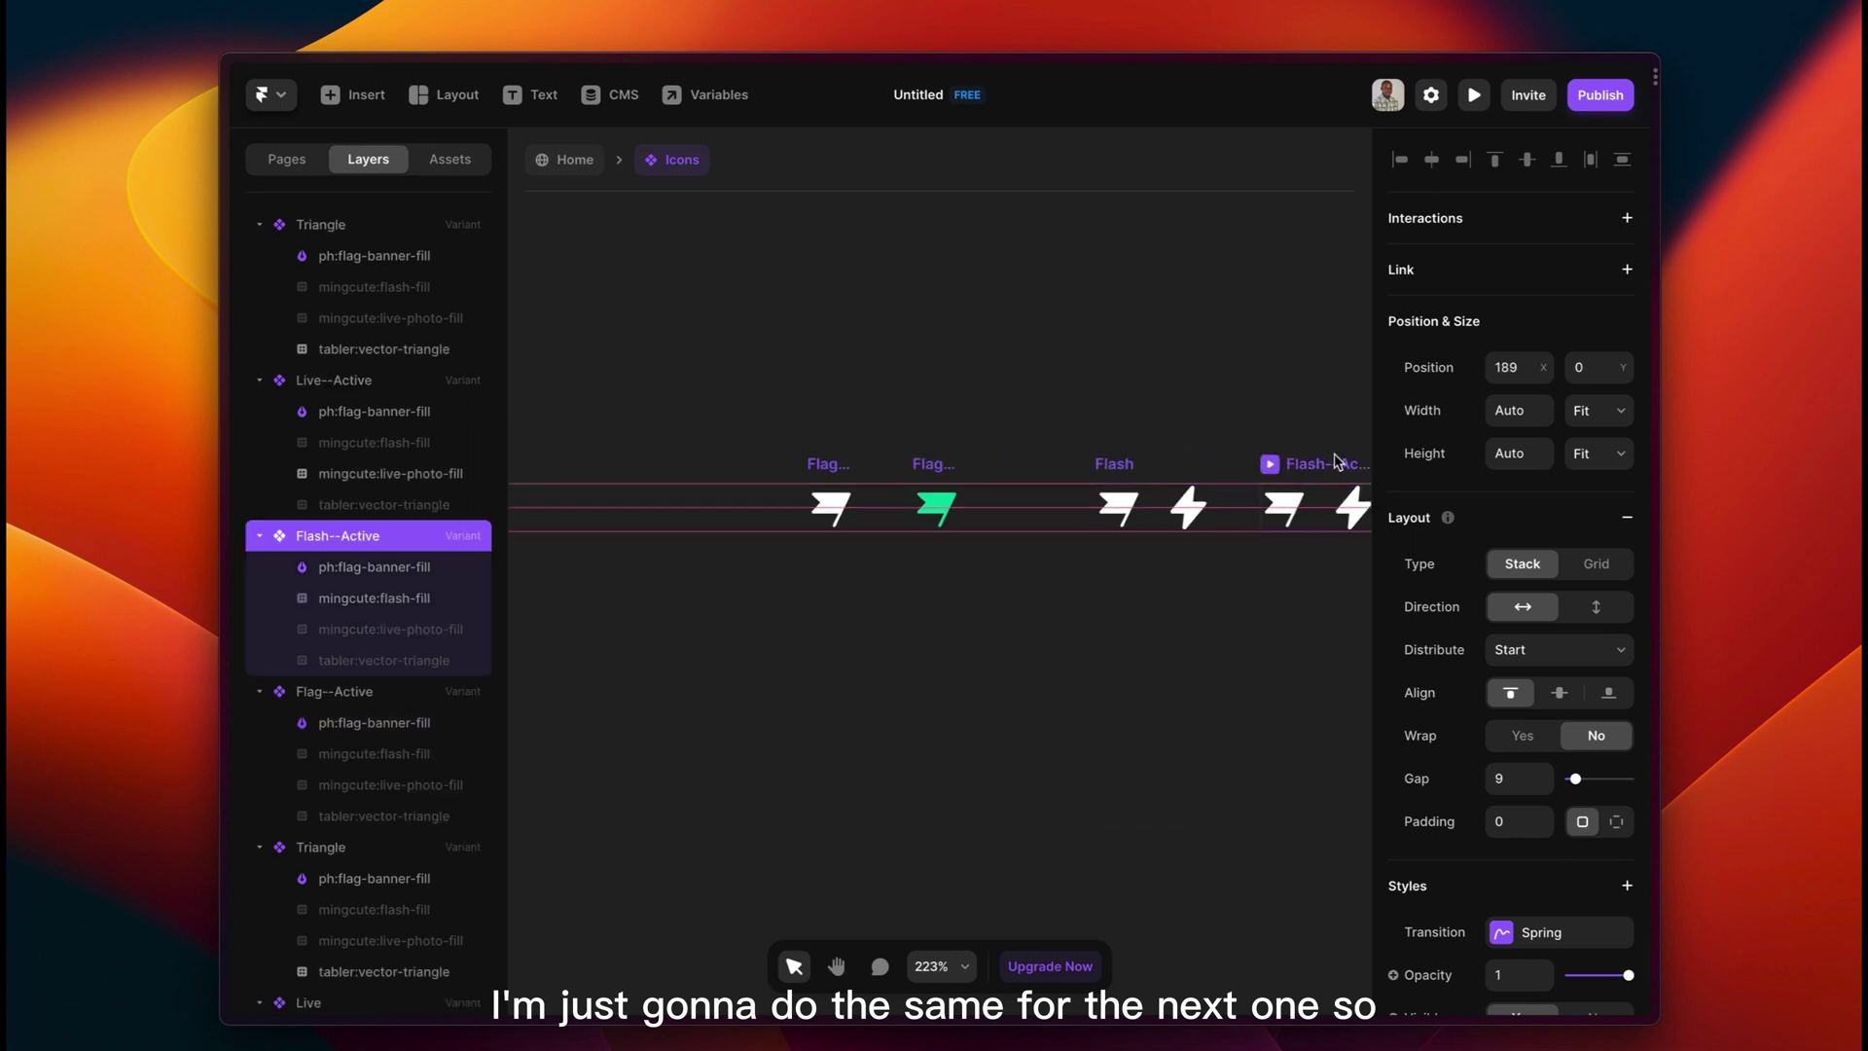
{"action": "left_click", "coordinate": [1164, 523]}
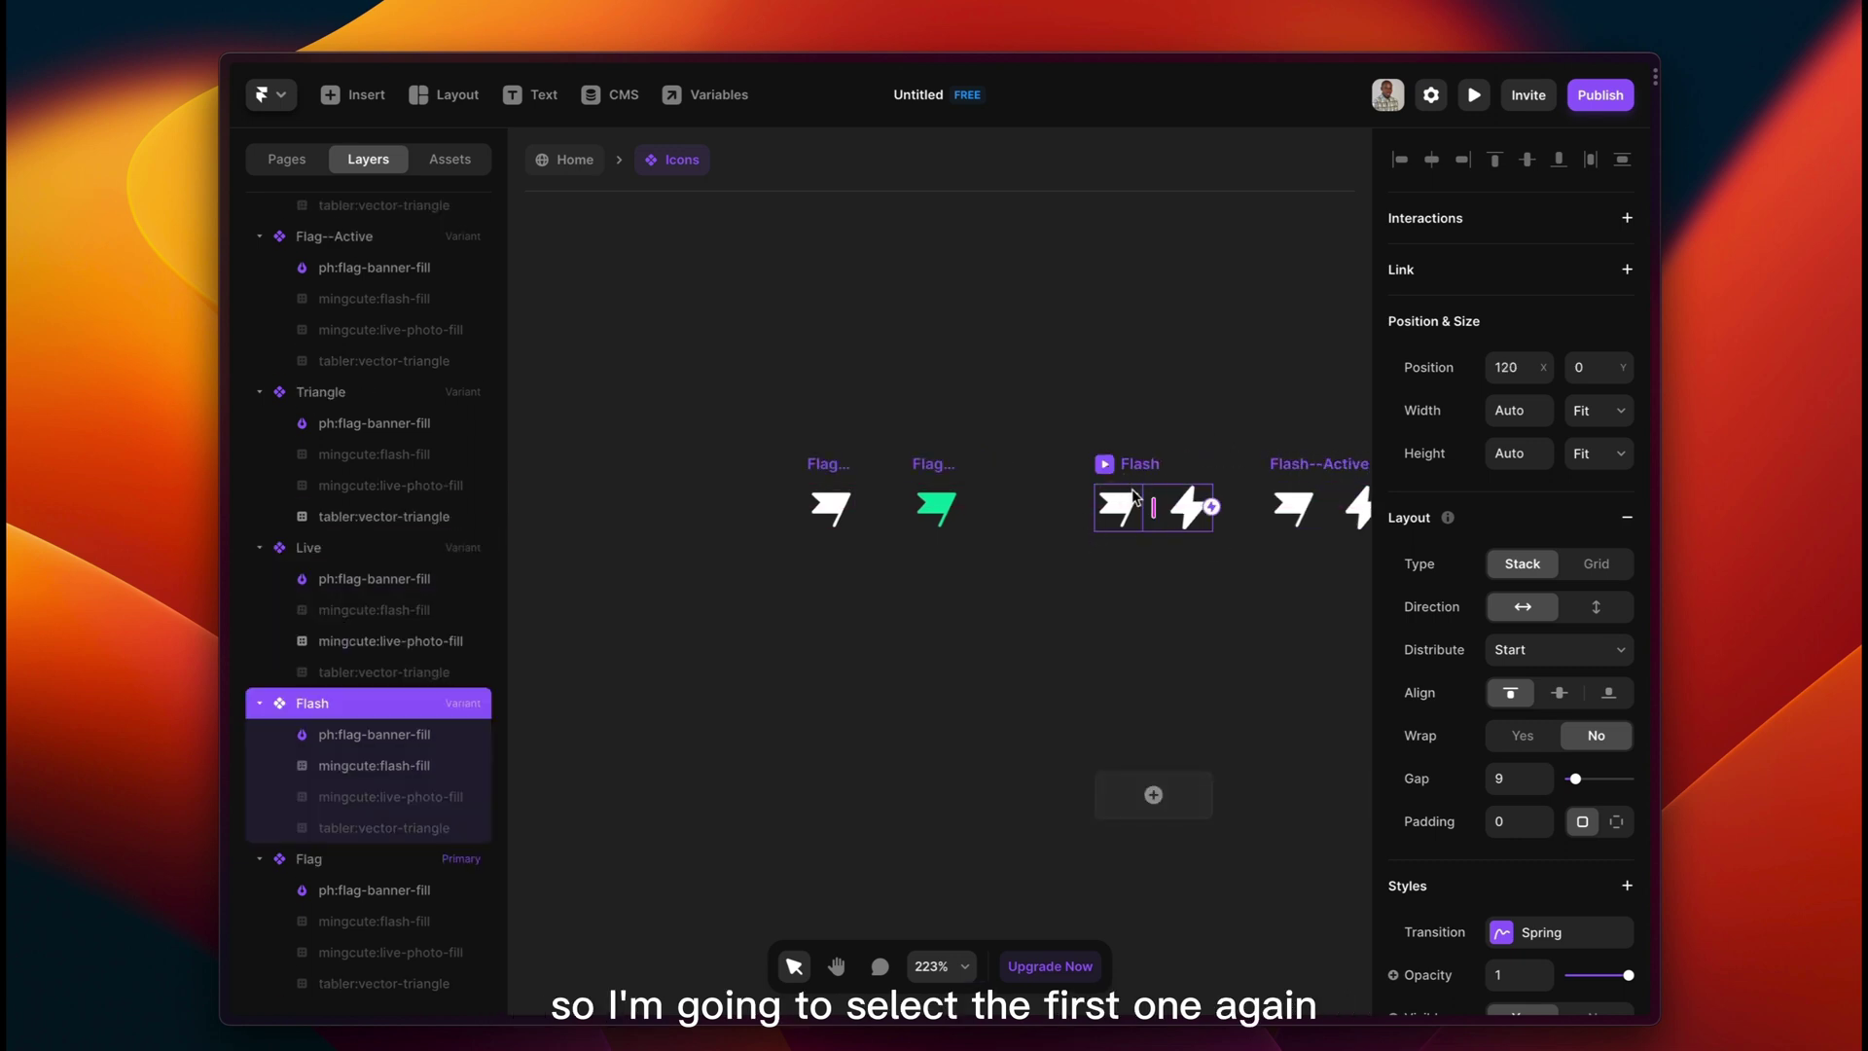
{"action": "left_click", "coordinate": [1135, 503]}
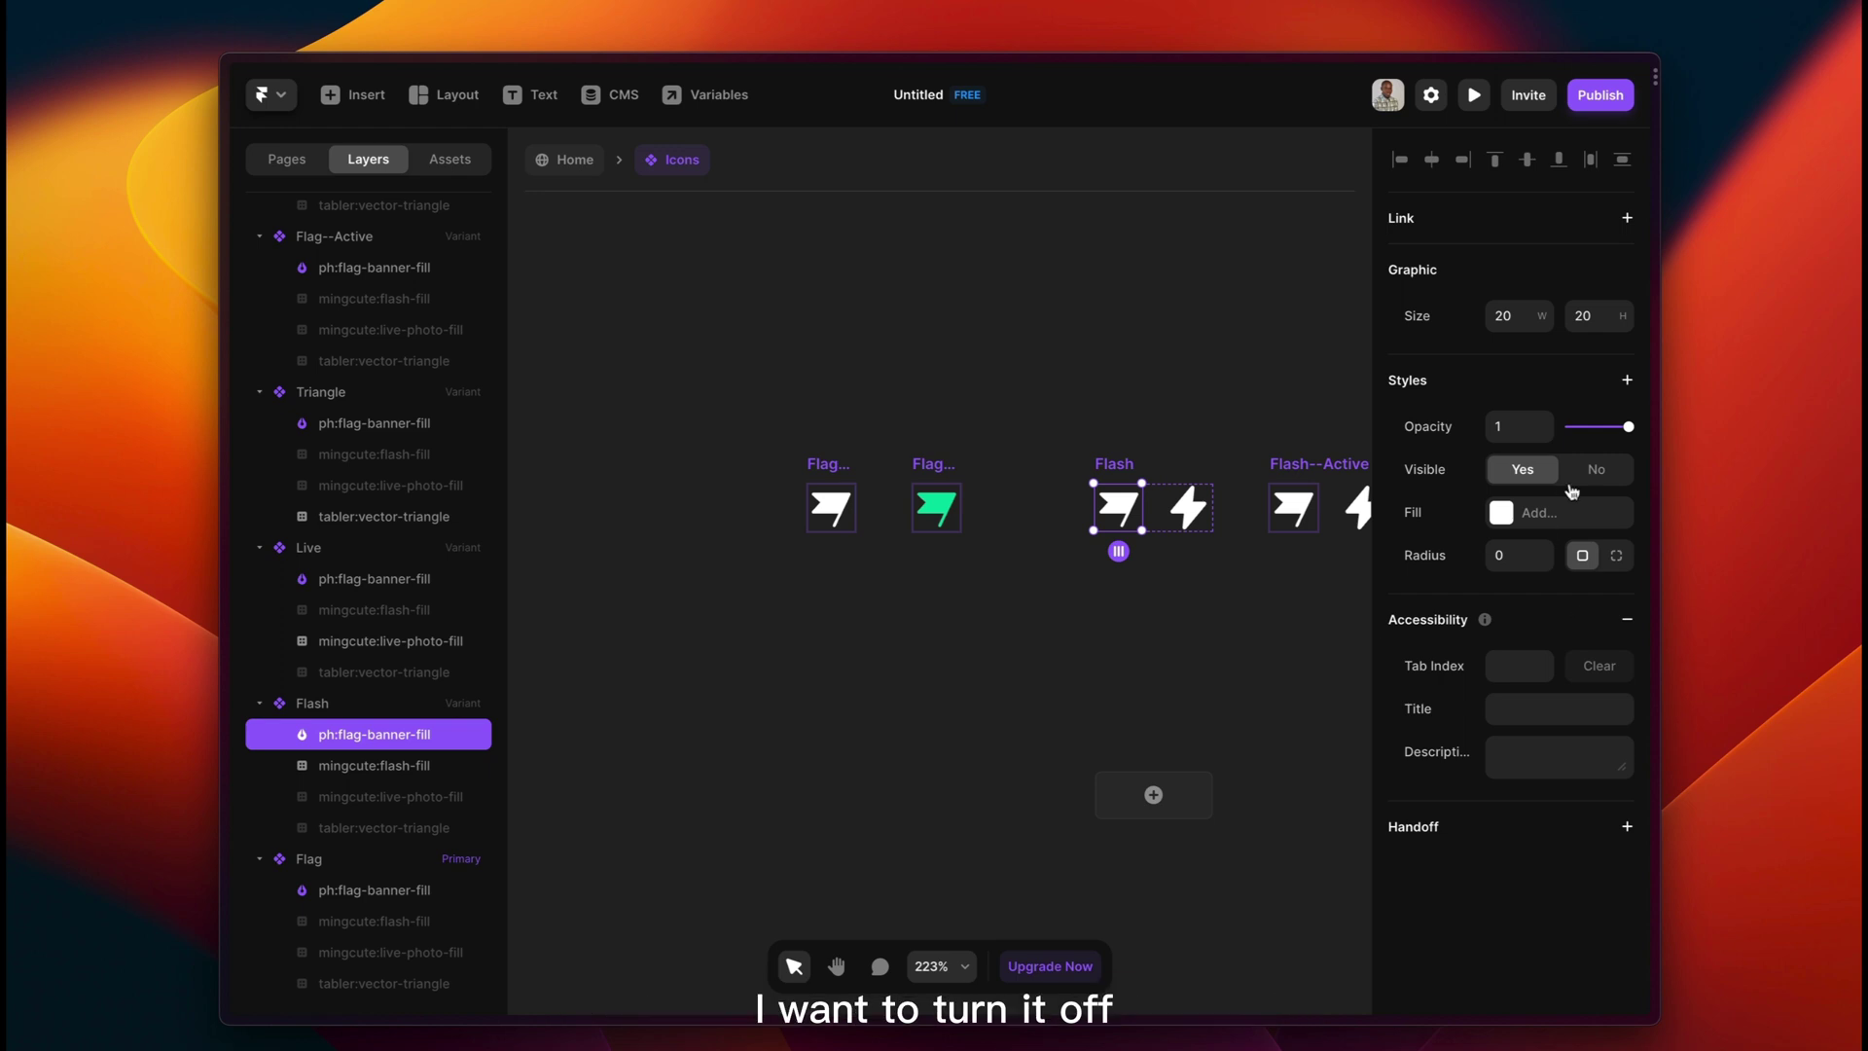
{"action": "left_click", "coordinate": [1595, 469]}
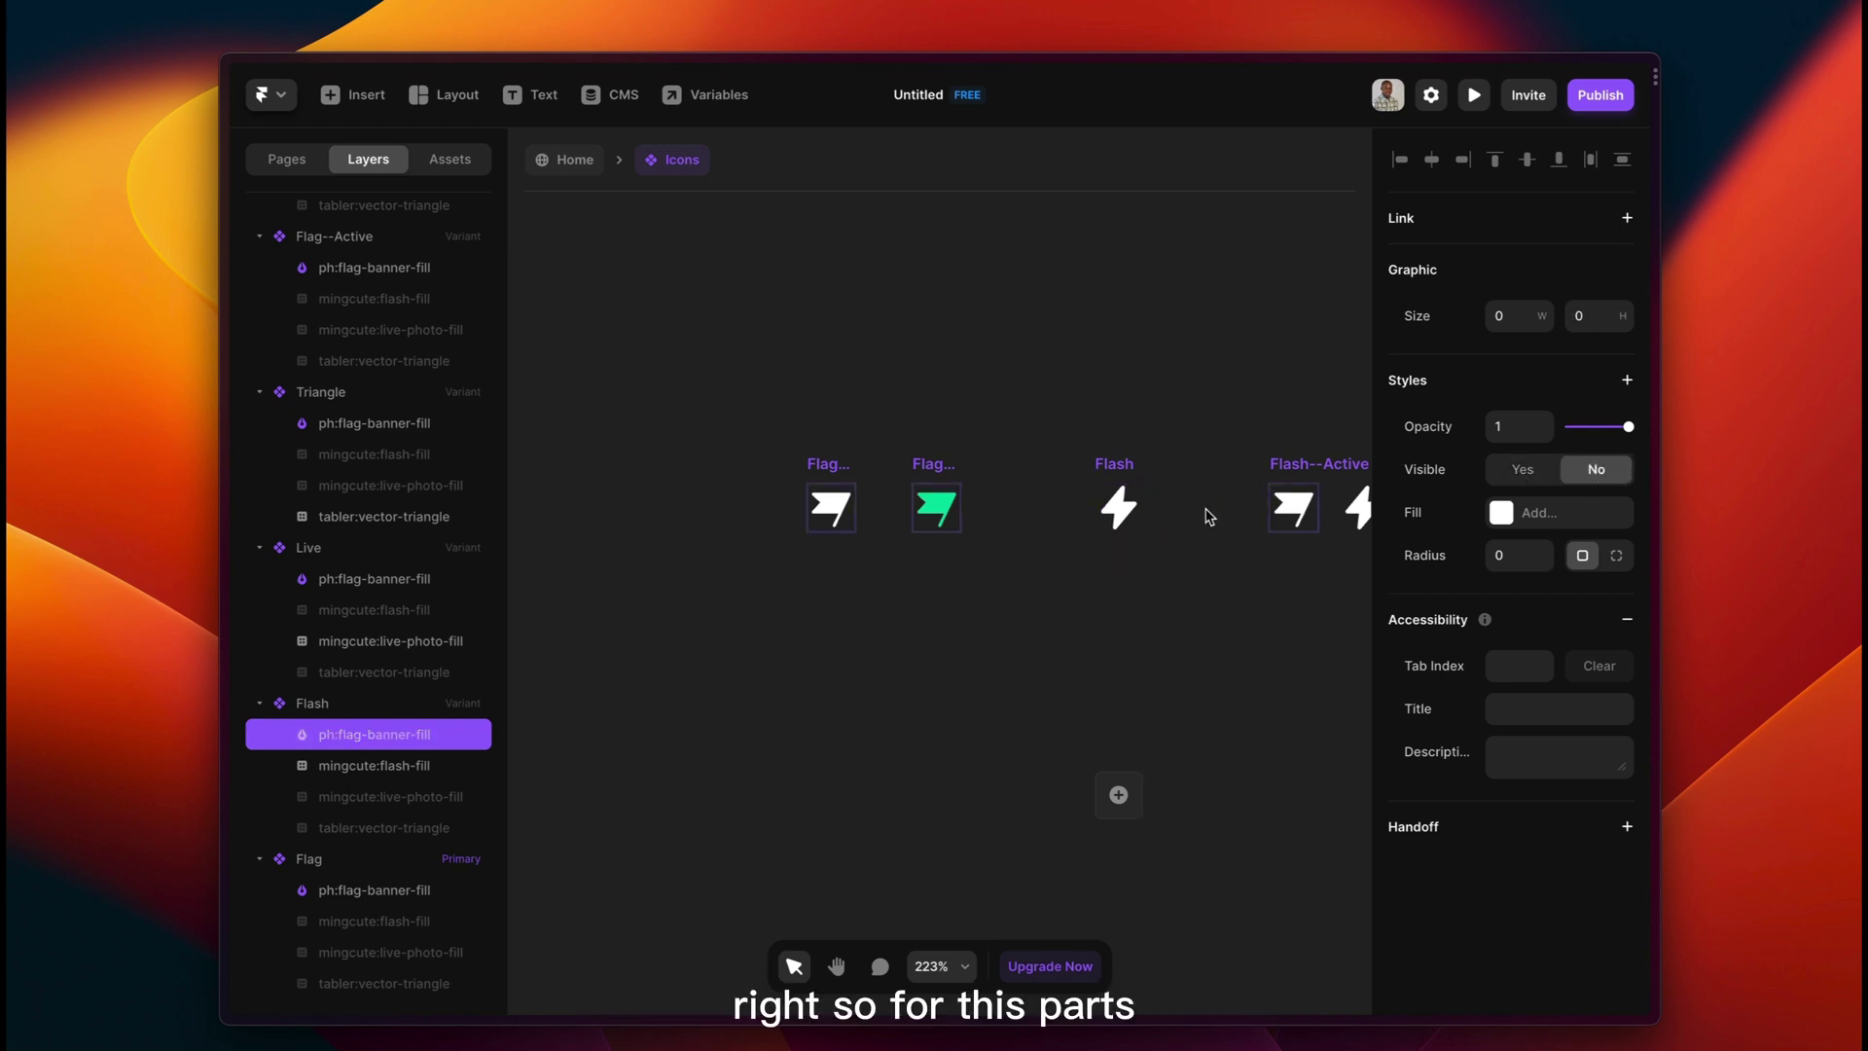
{"action": "left_click", "coordinate": [1117, 515]}
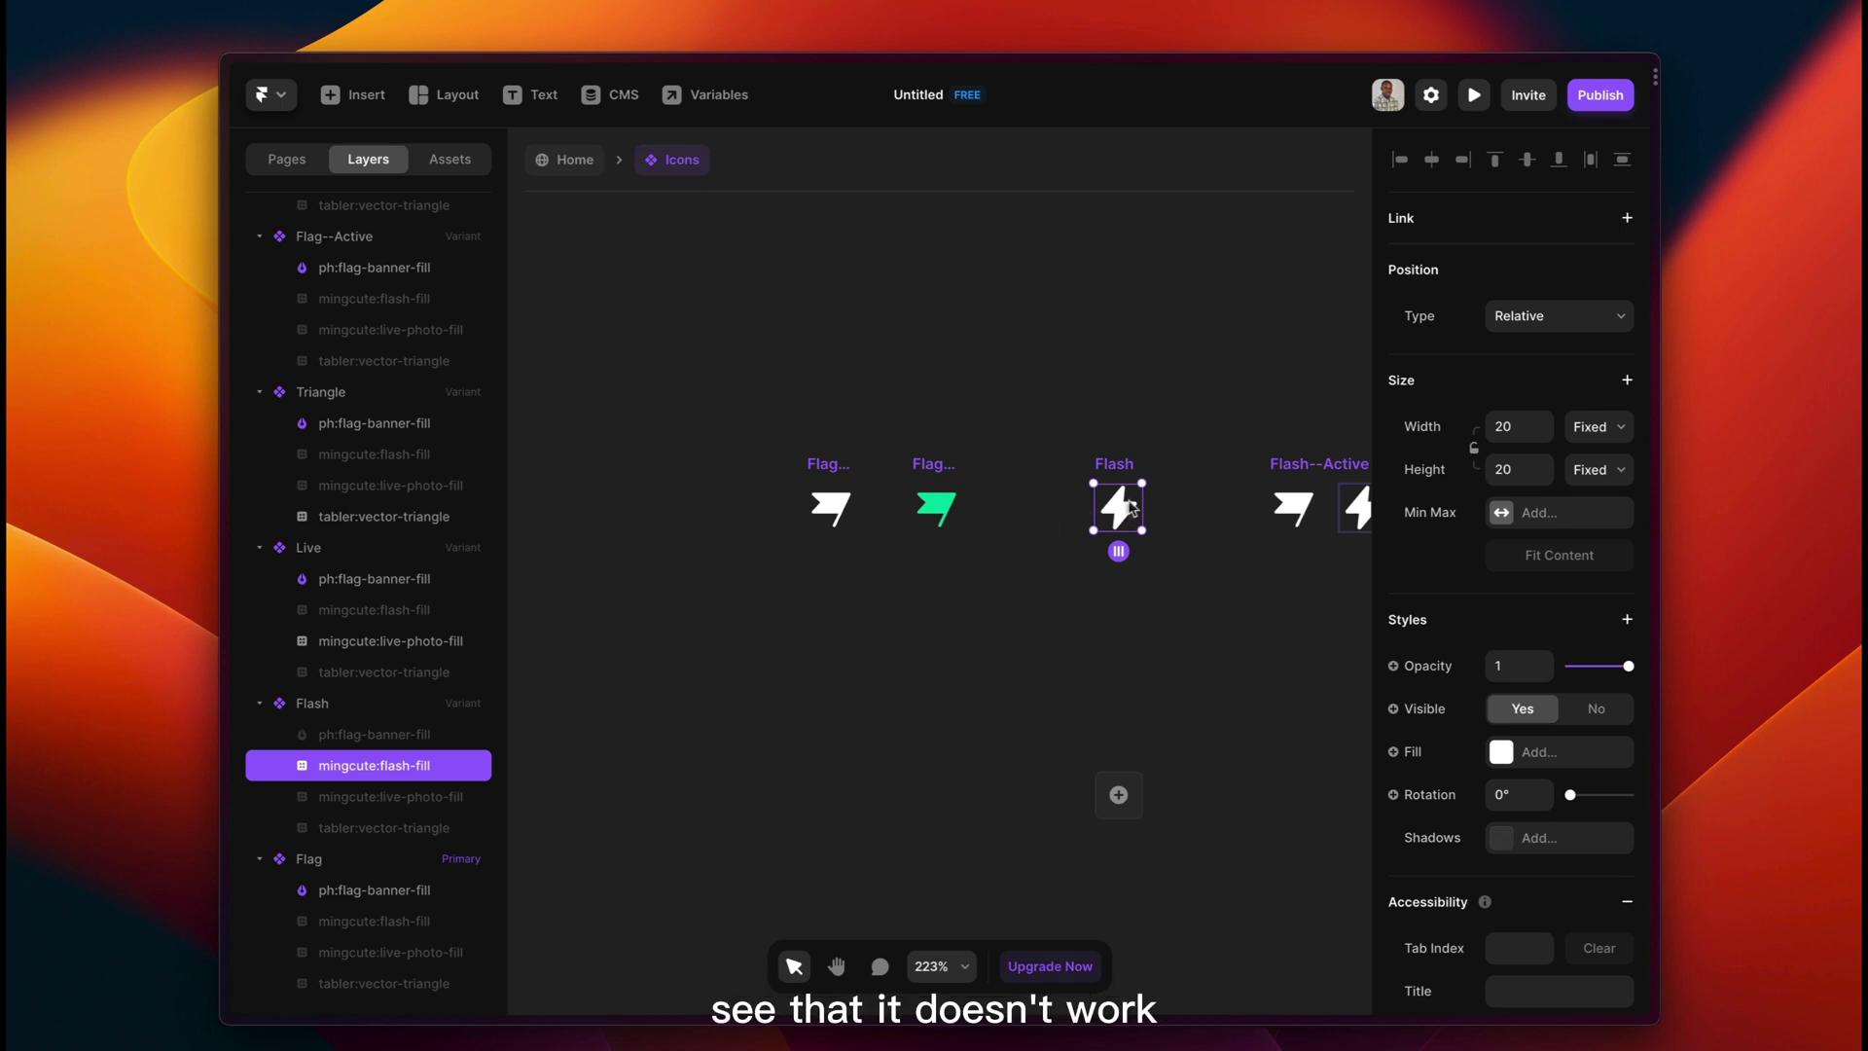
Make the hidden flash, live and triangle icons visible in the primary Flag variant and move it left.
{"action": "left_click", "coordinate": [410, 922]}
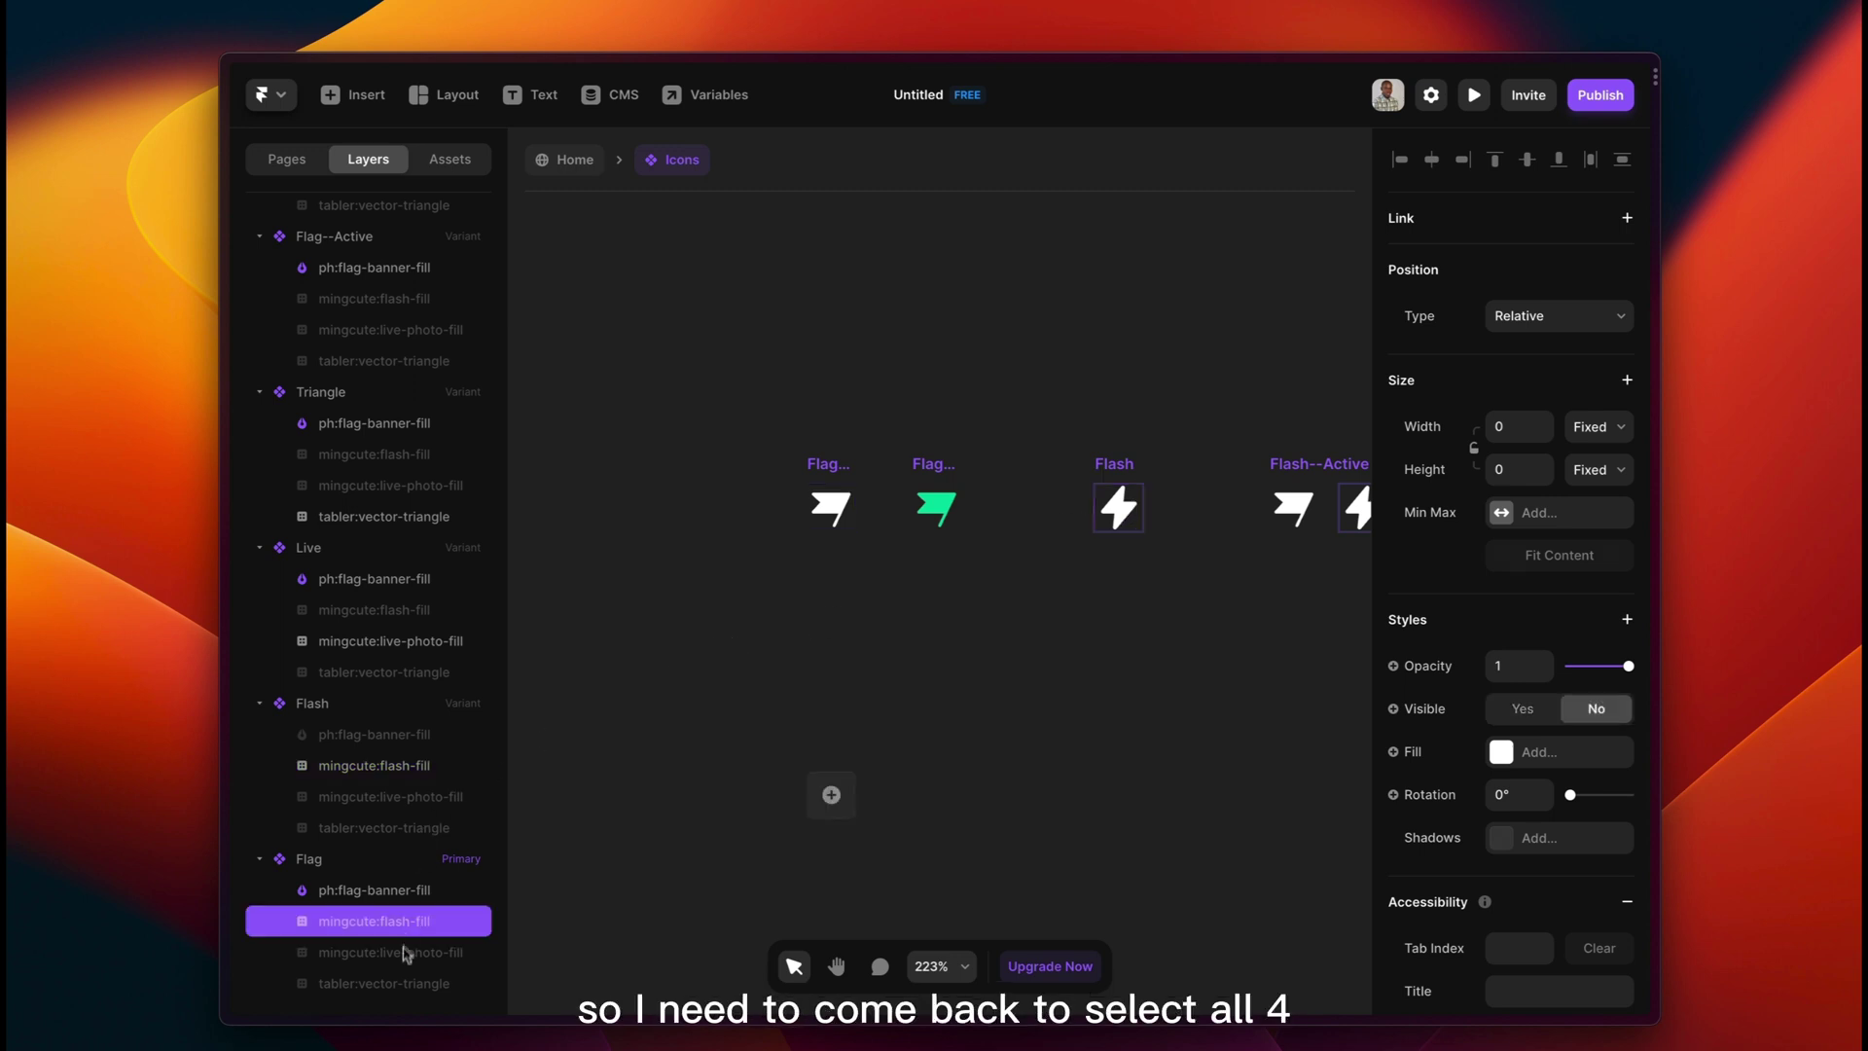
{"action": "left_click", "coordinate": [405, 984], "text": "shift"}
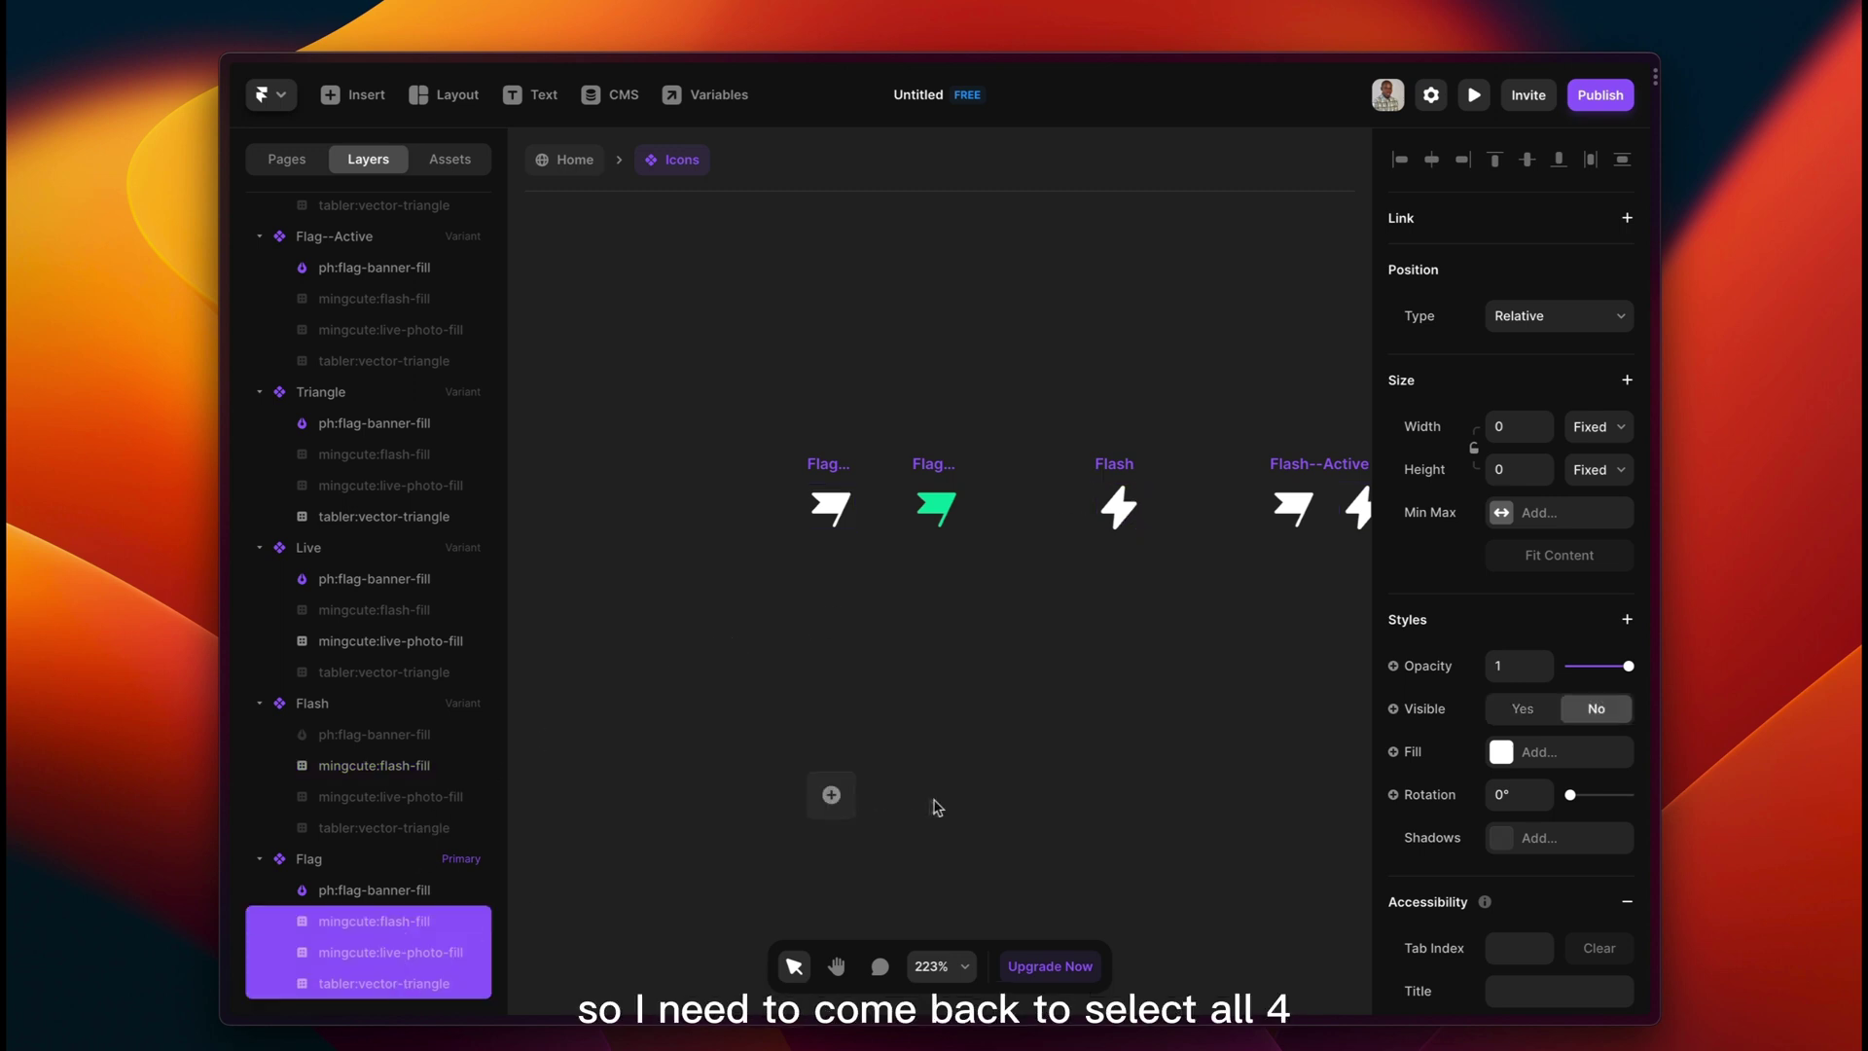
{"action": "left_click", "coordinate": [1520, 709]}
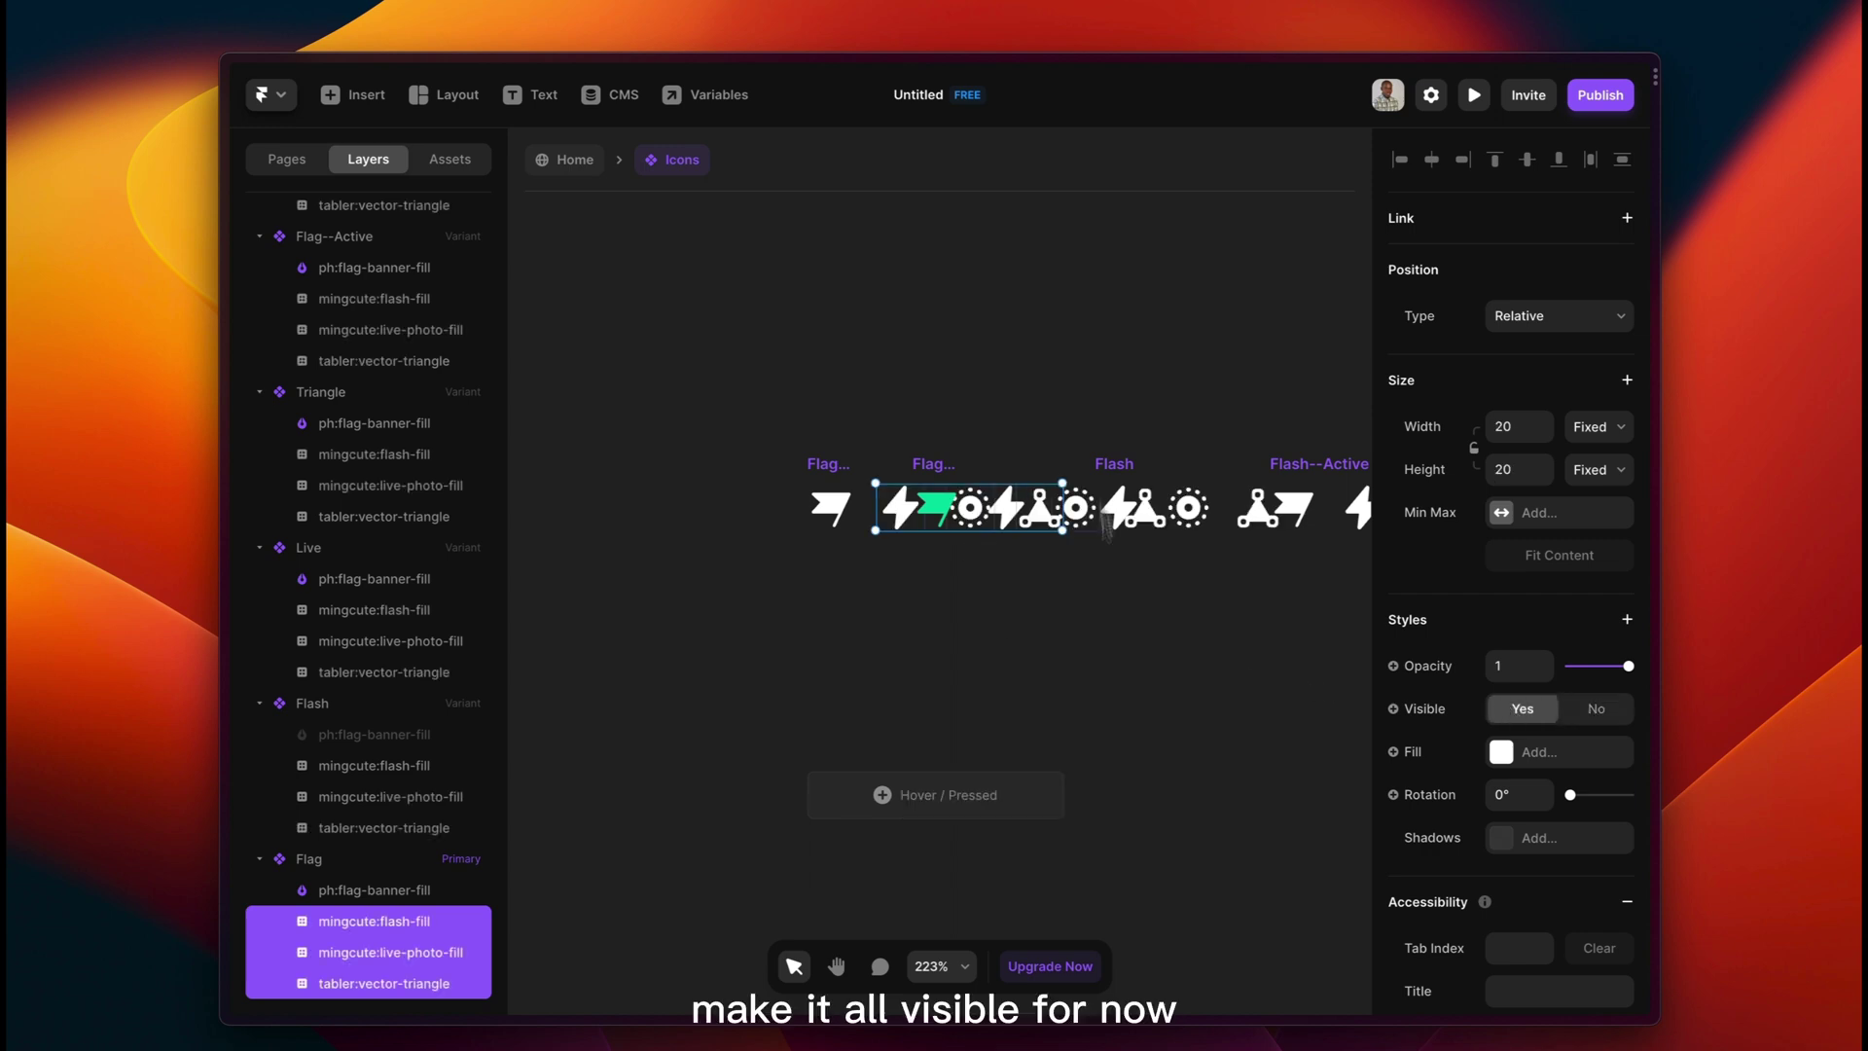
{"action": "left_click", "coordinate": [835, 467]}
{"action": "left_click_drag", "start_coordinate": [835, 471], "coordinate": [714, 511]}
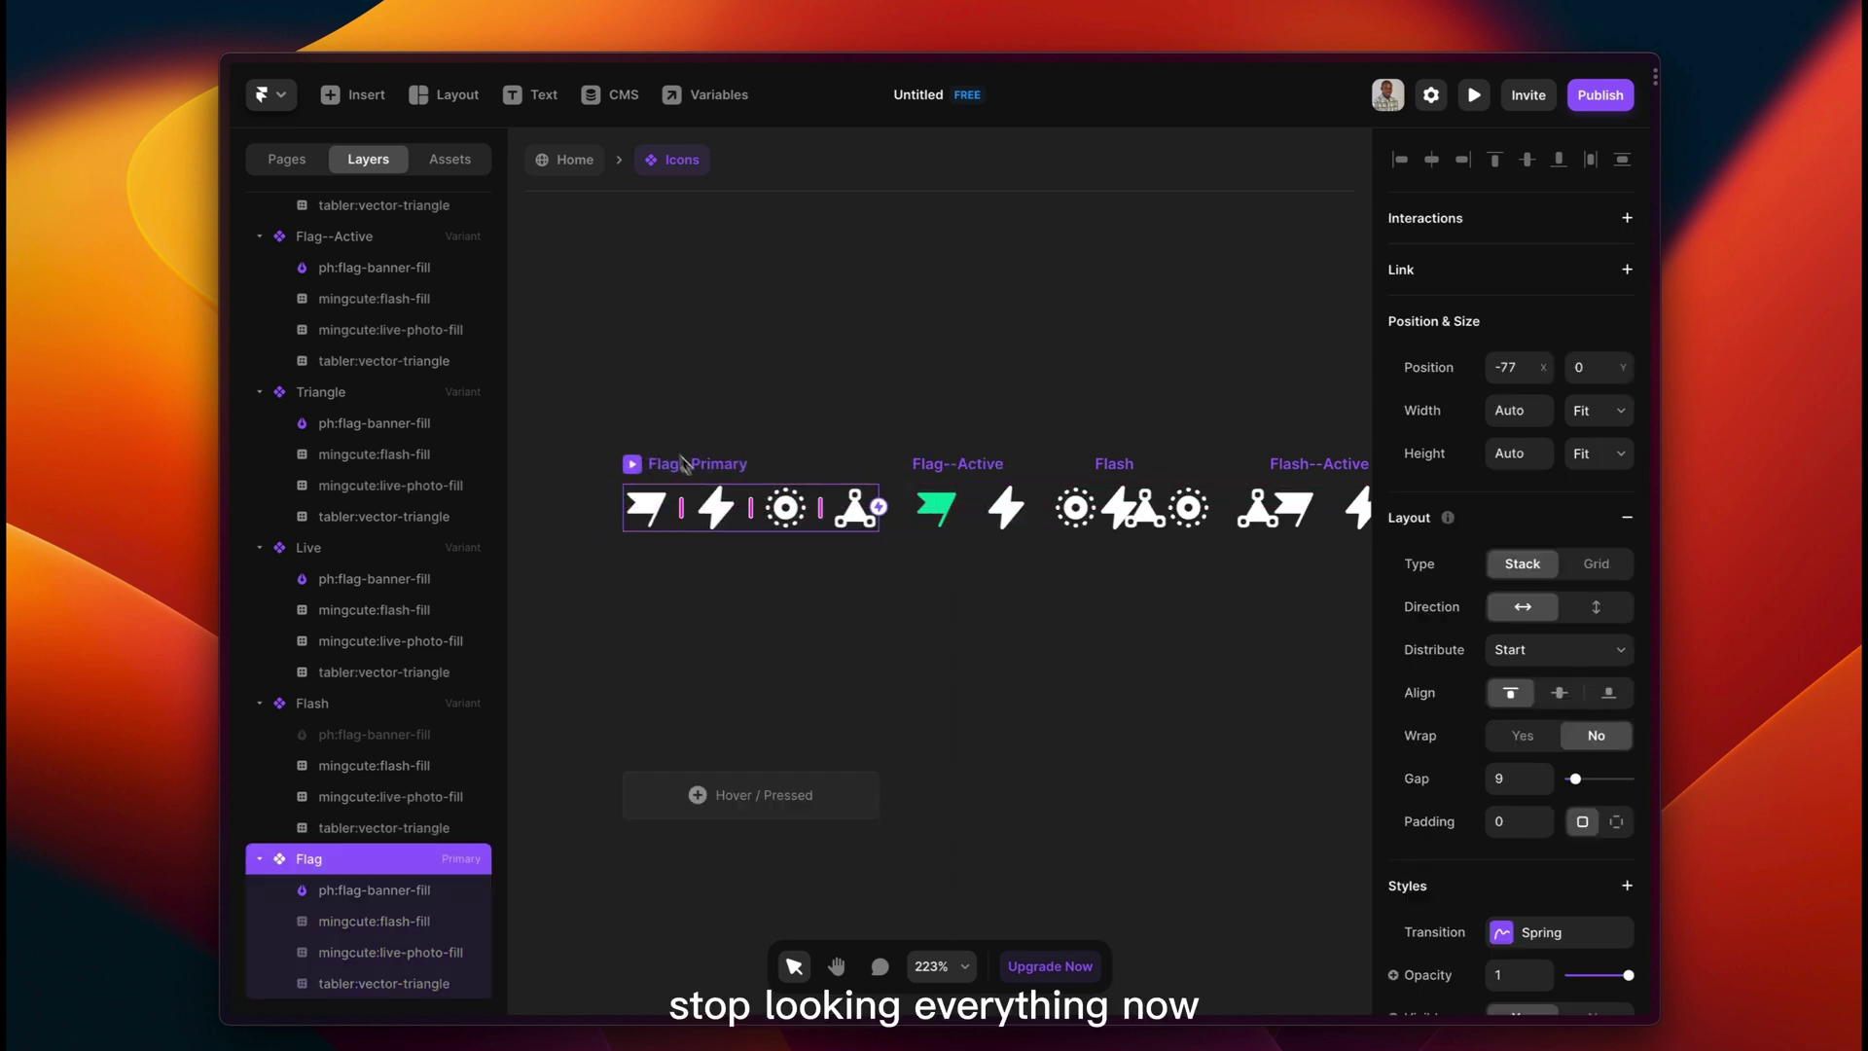
Zoom in on the triangle icon and enter its vector, exposing a Join of four paths.
{"action": "double_click", "coordinate": [715, 509]}
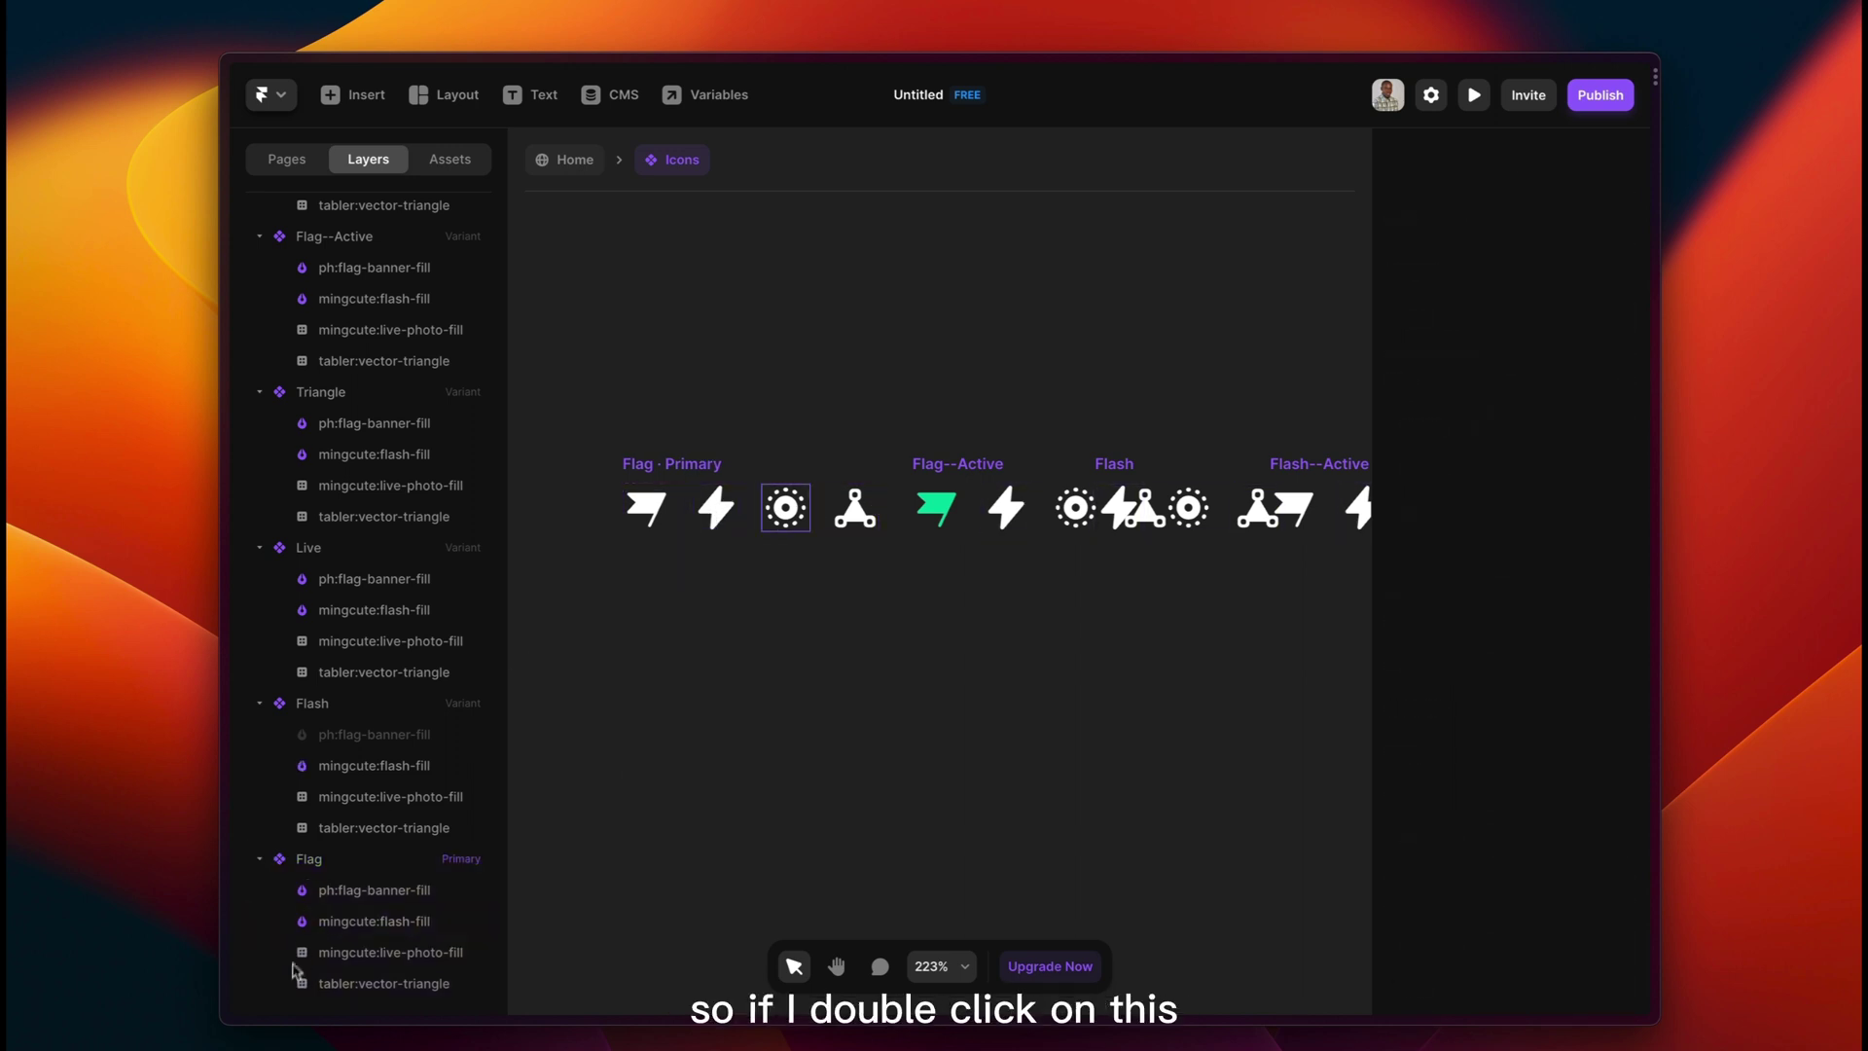
{"action": "double_click", "coordinate": [785, 511]}
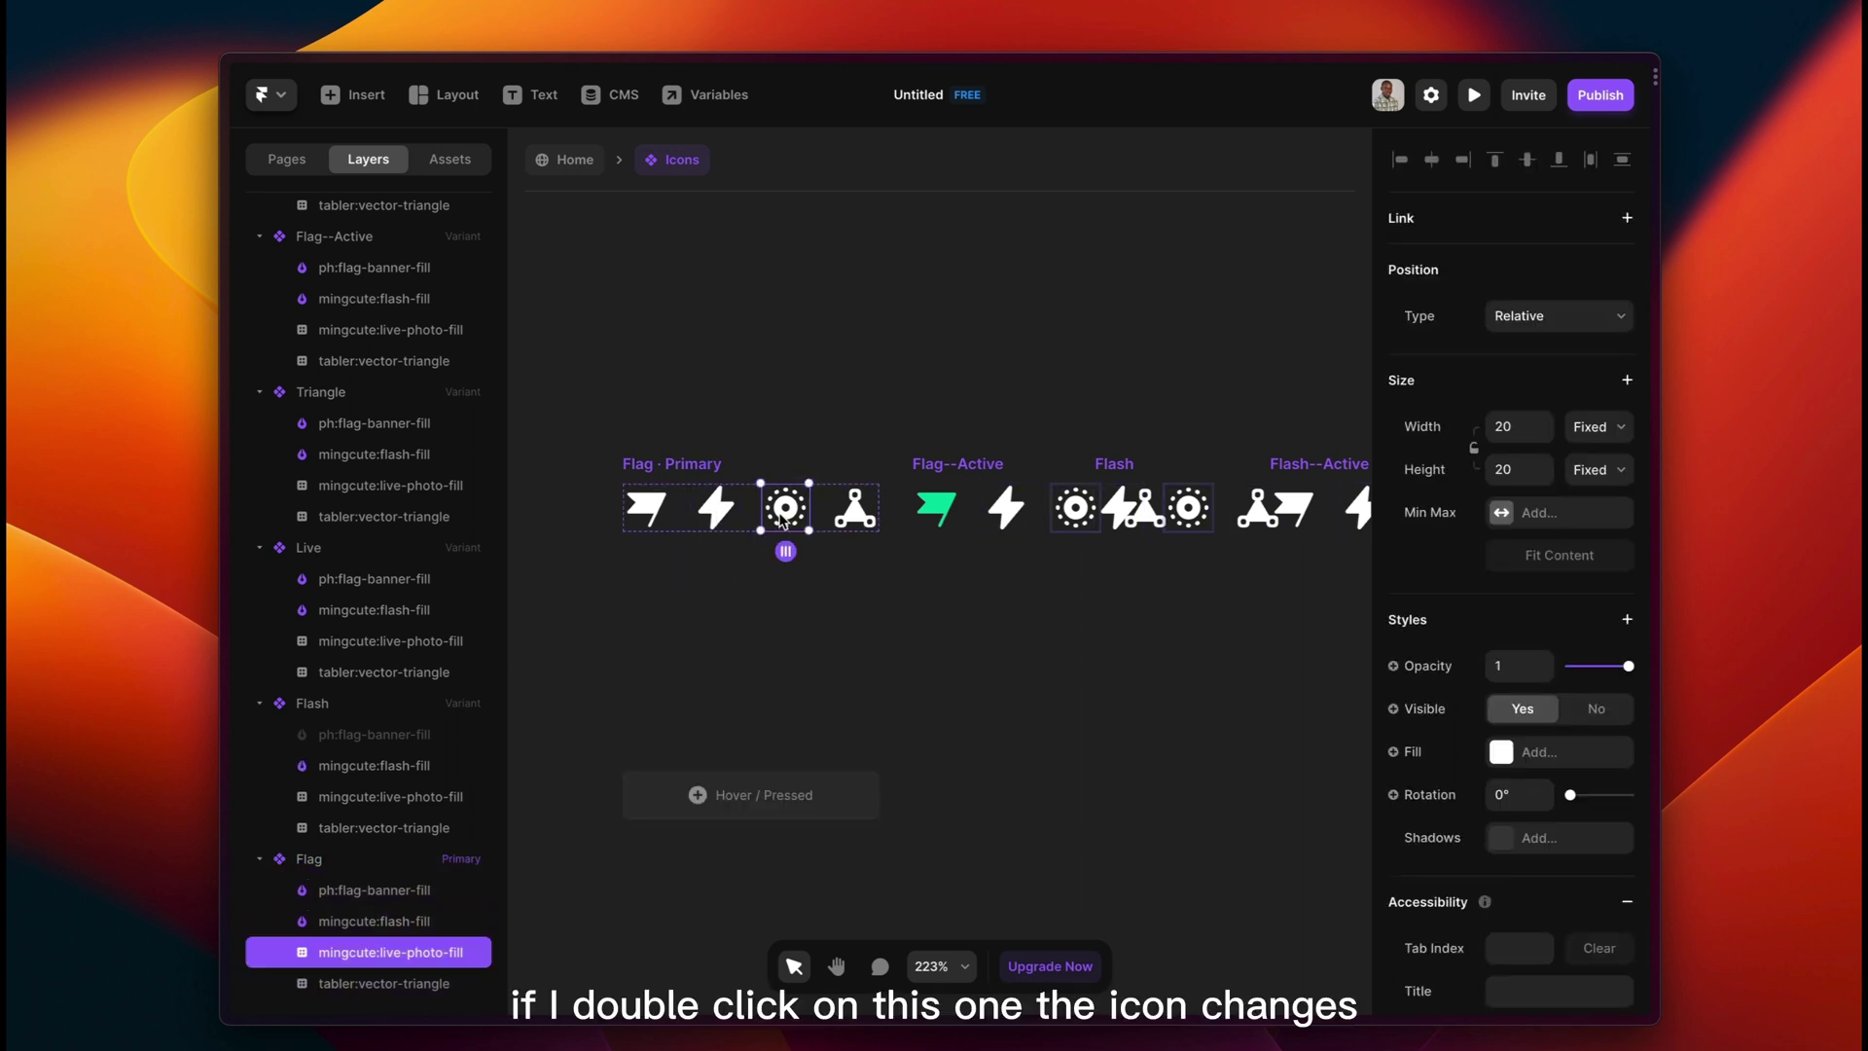
{"action": "left_click", "coordinate": [864, 506]}
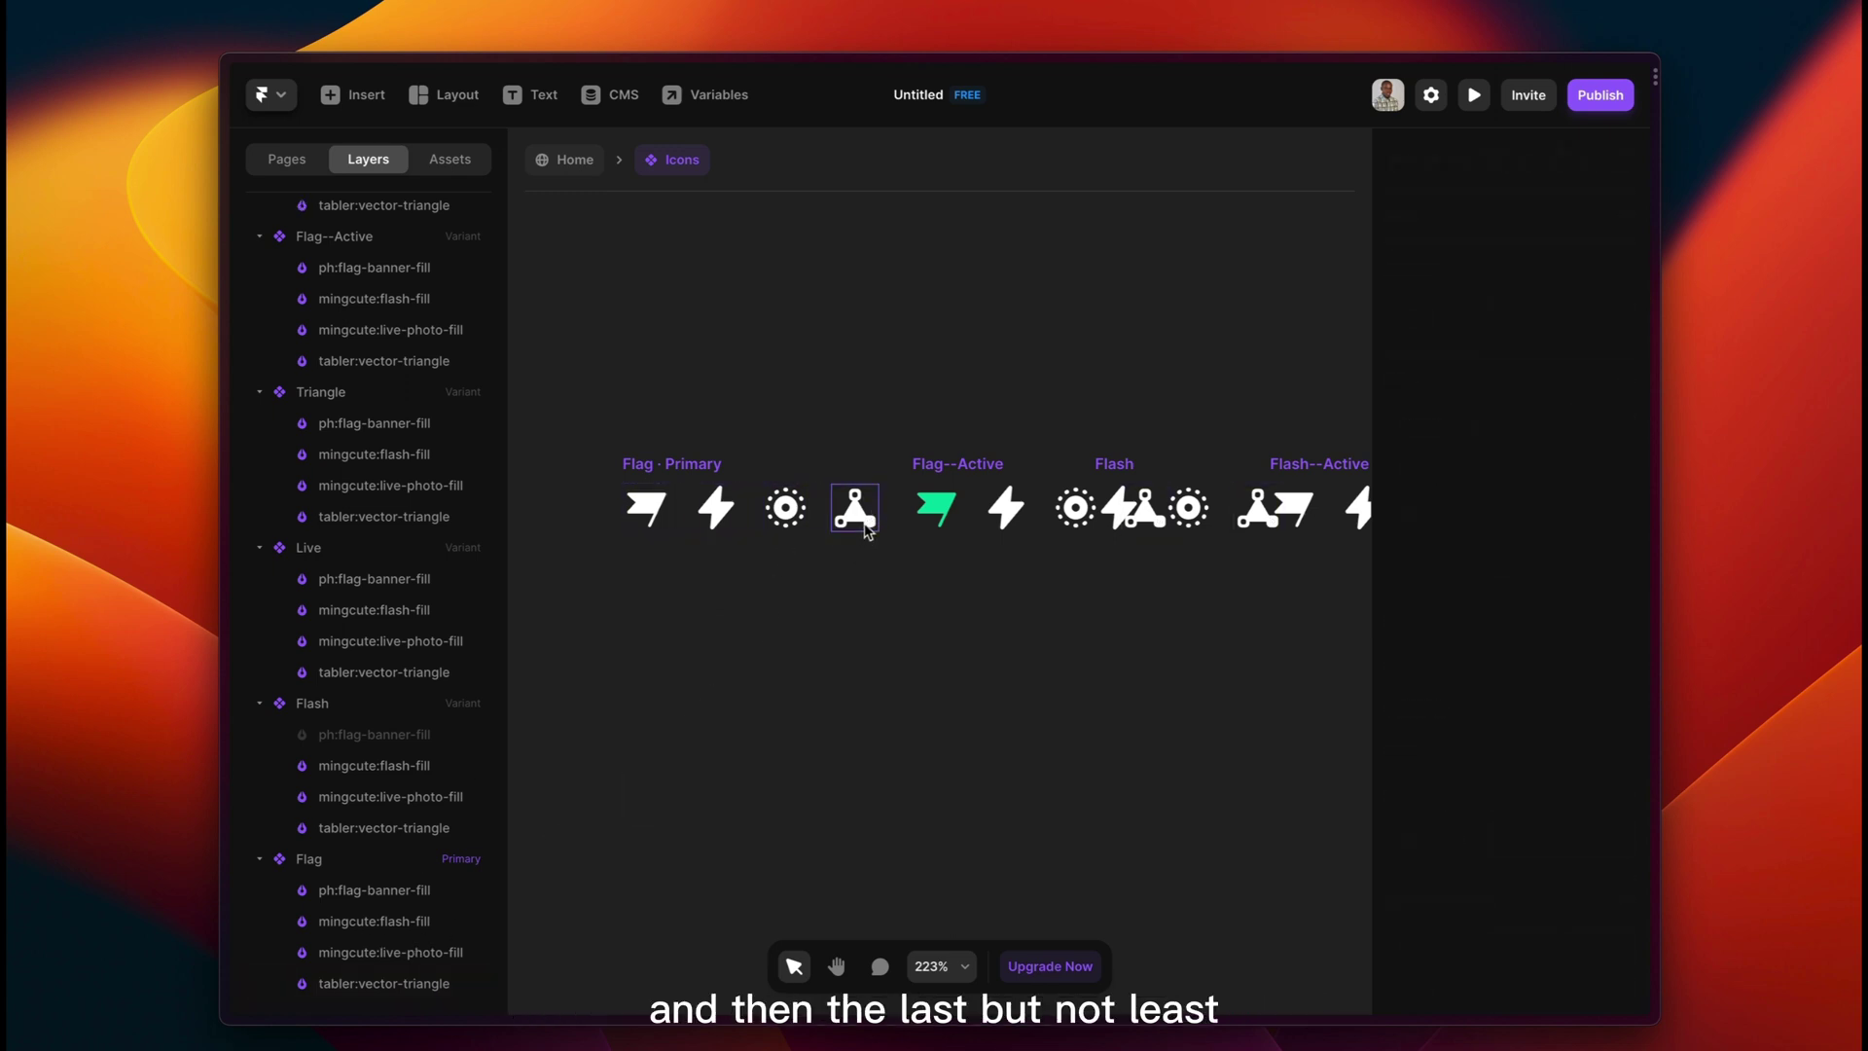
{"action": "scroll", "coordinate": [865, 507], "scroll_direction": "up", "scroll_amount": 10}
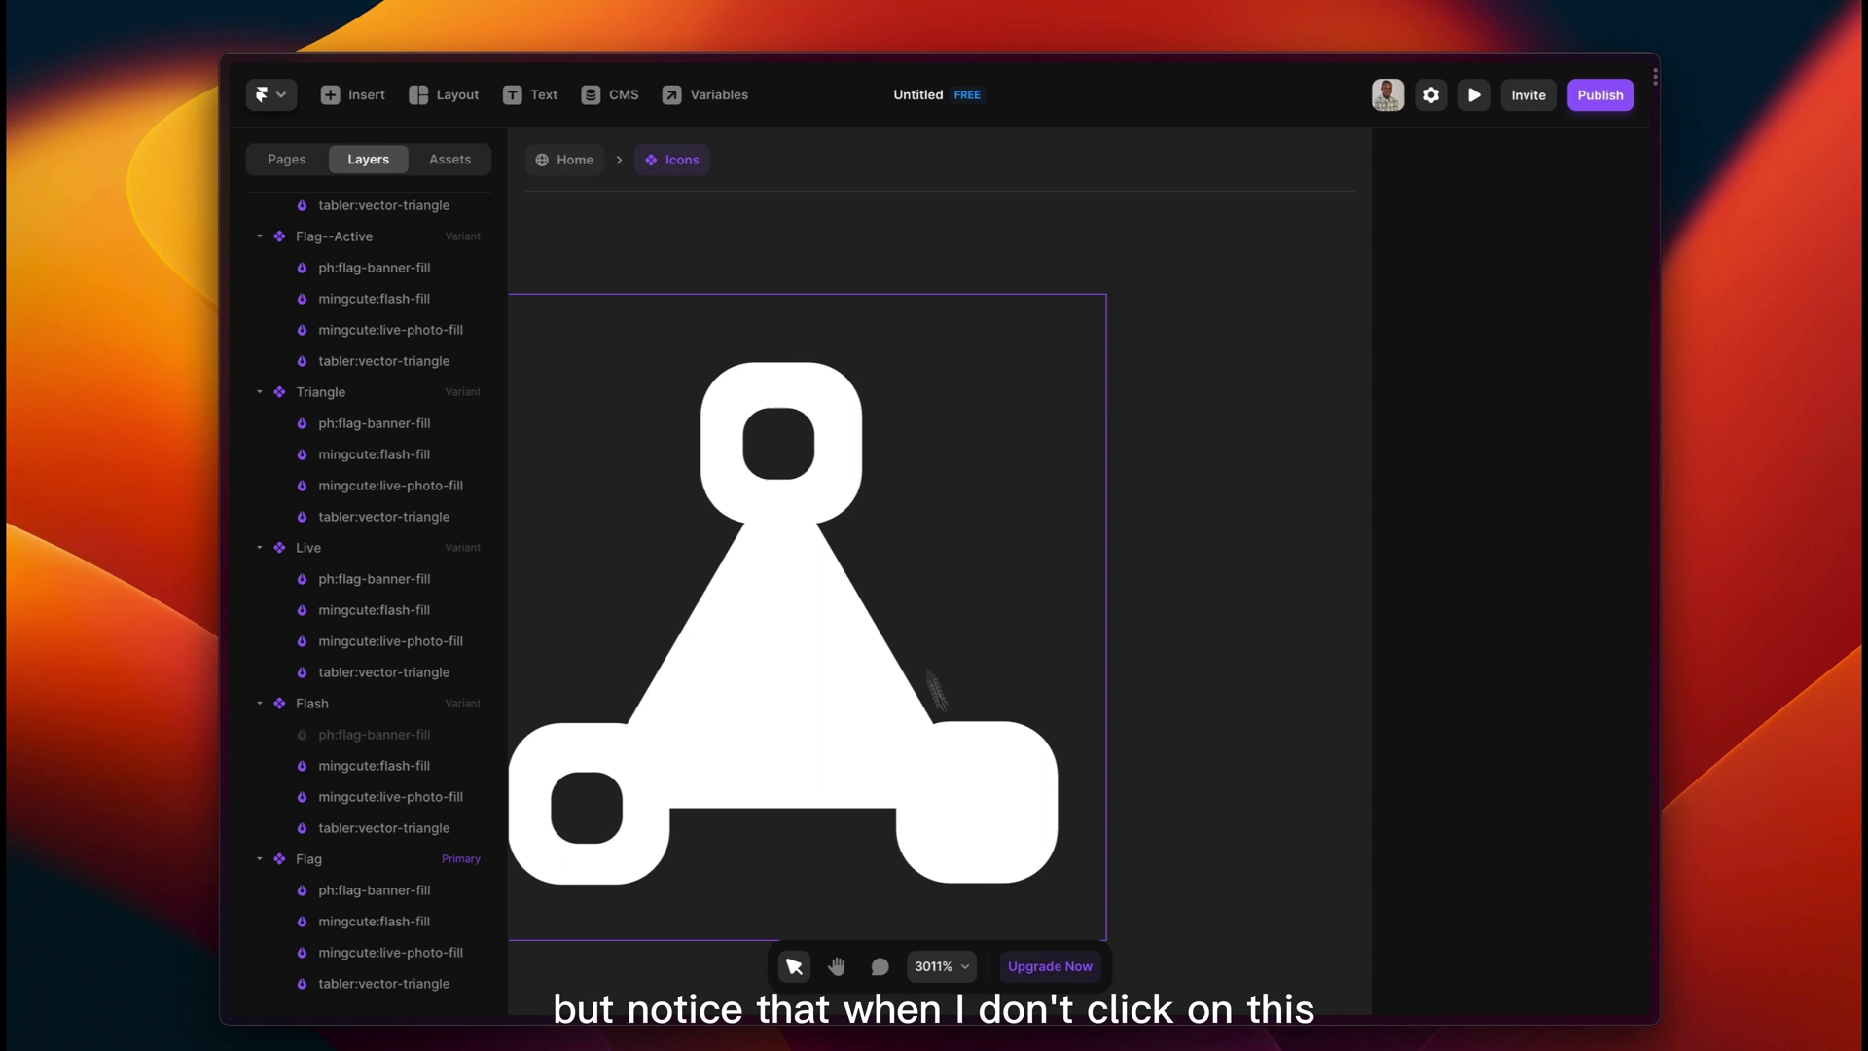
{"action": "left_click", "coordinate": [1018, 718]}
{"action": "scroll", "coordinate": [1017, 719], "scroll_direction": "down", "scroll_amount": 5}
{"action": "scroll", "coordinate": [1022, 716], "scroll_direction": "up", "scroll_amount": 5}
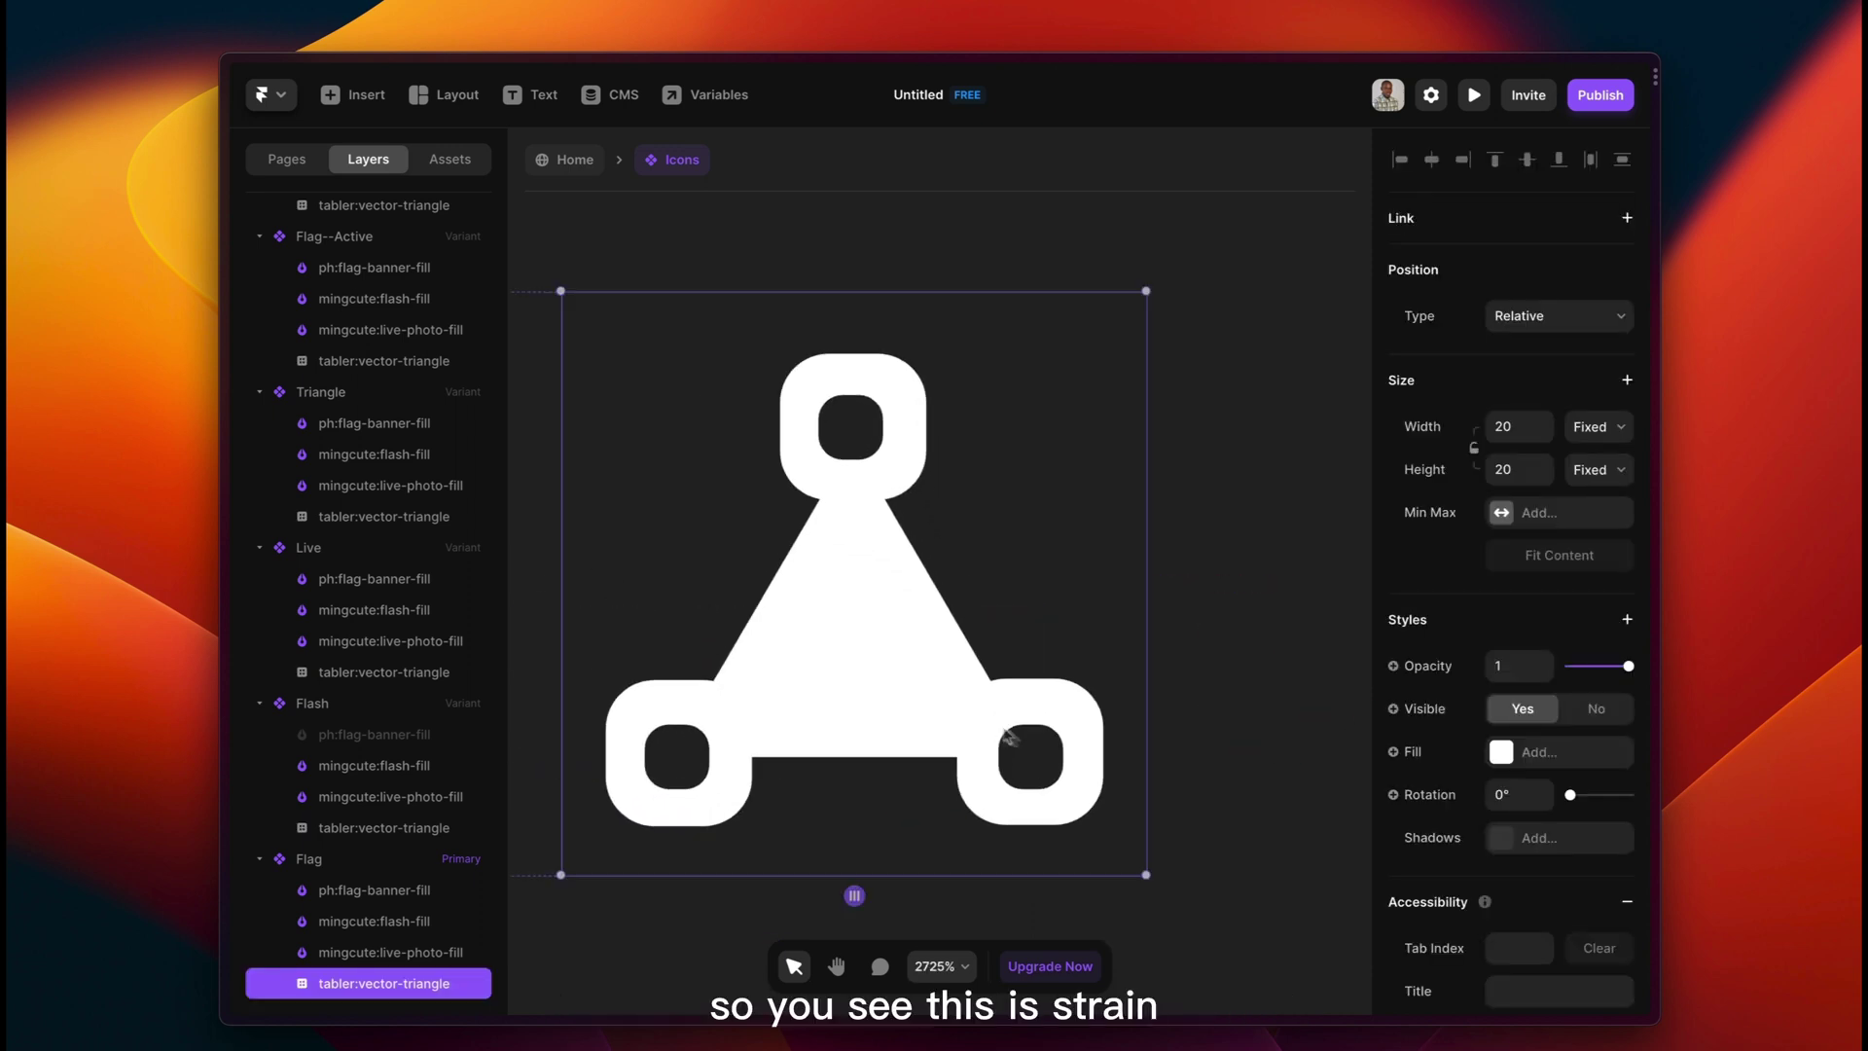
{"action": "left_click", "coordinate": [858, 642]}
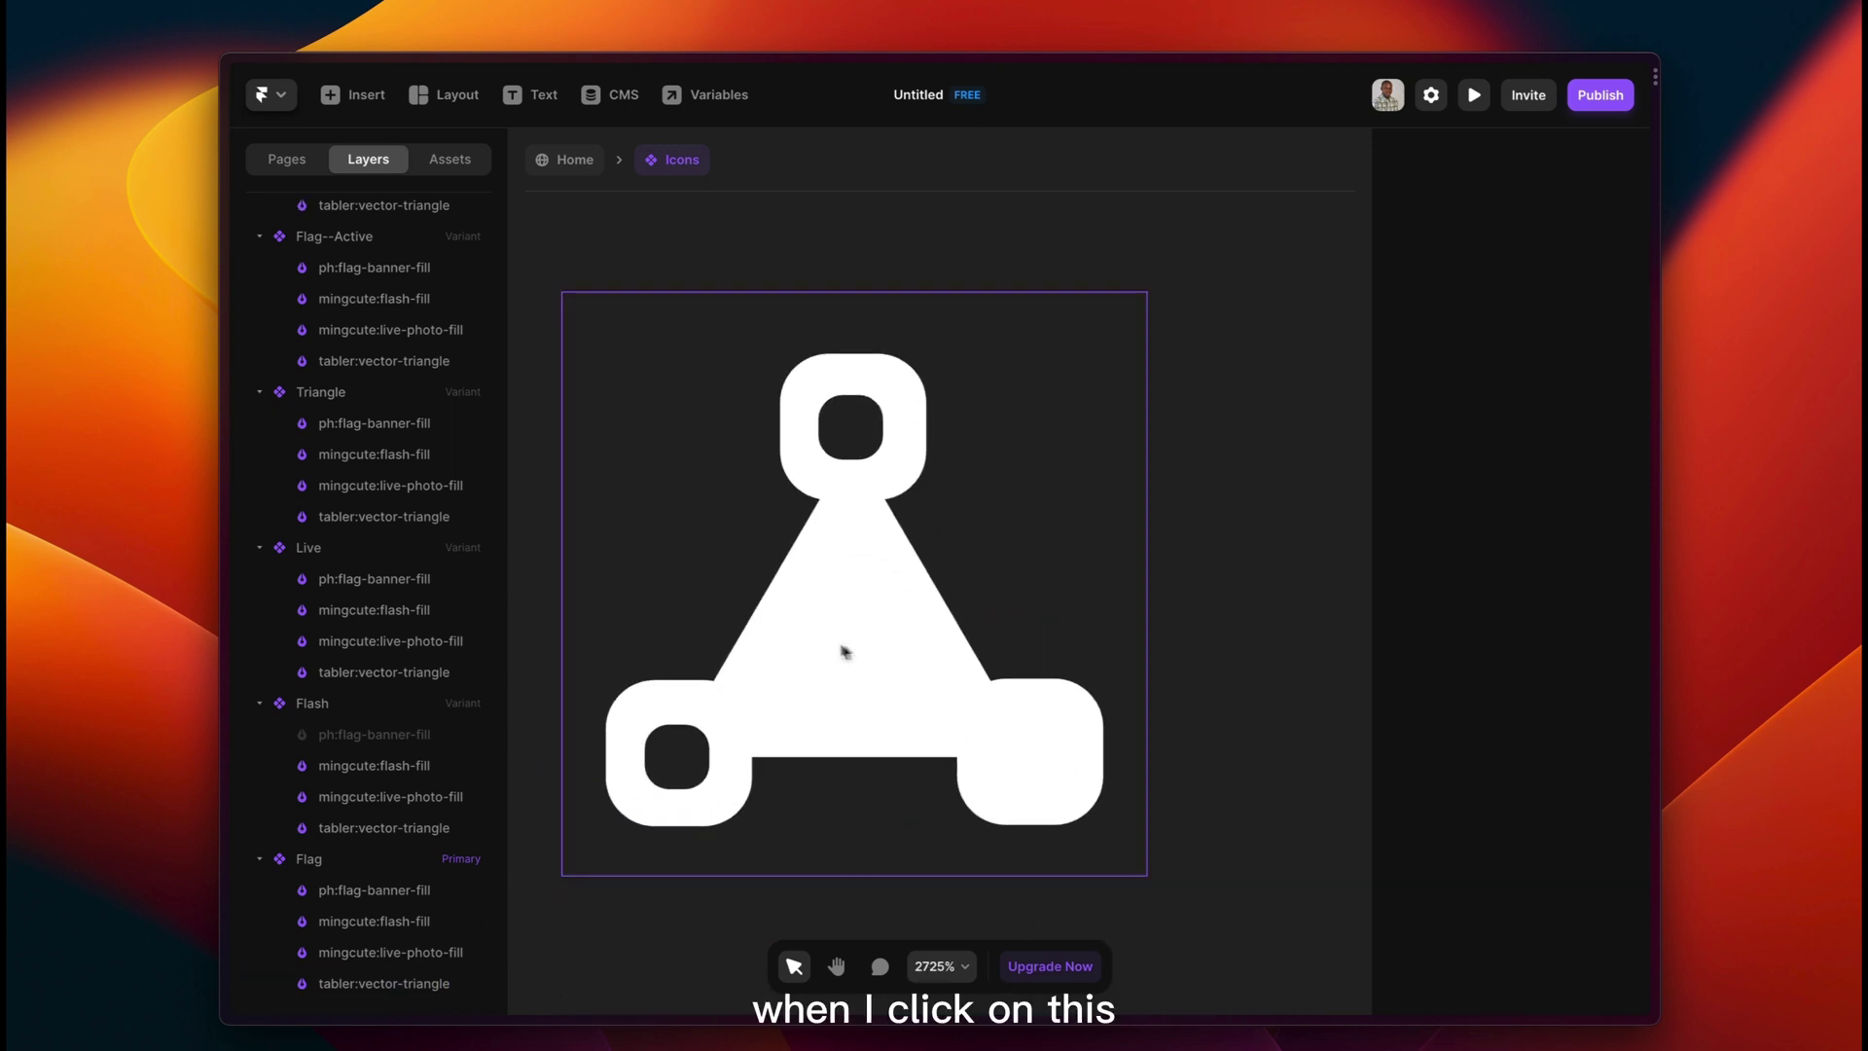
{"action": "scroll", "coordinate": [1031, 756], "scroll_direction": "down", "scroll_amount": 3}
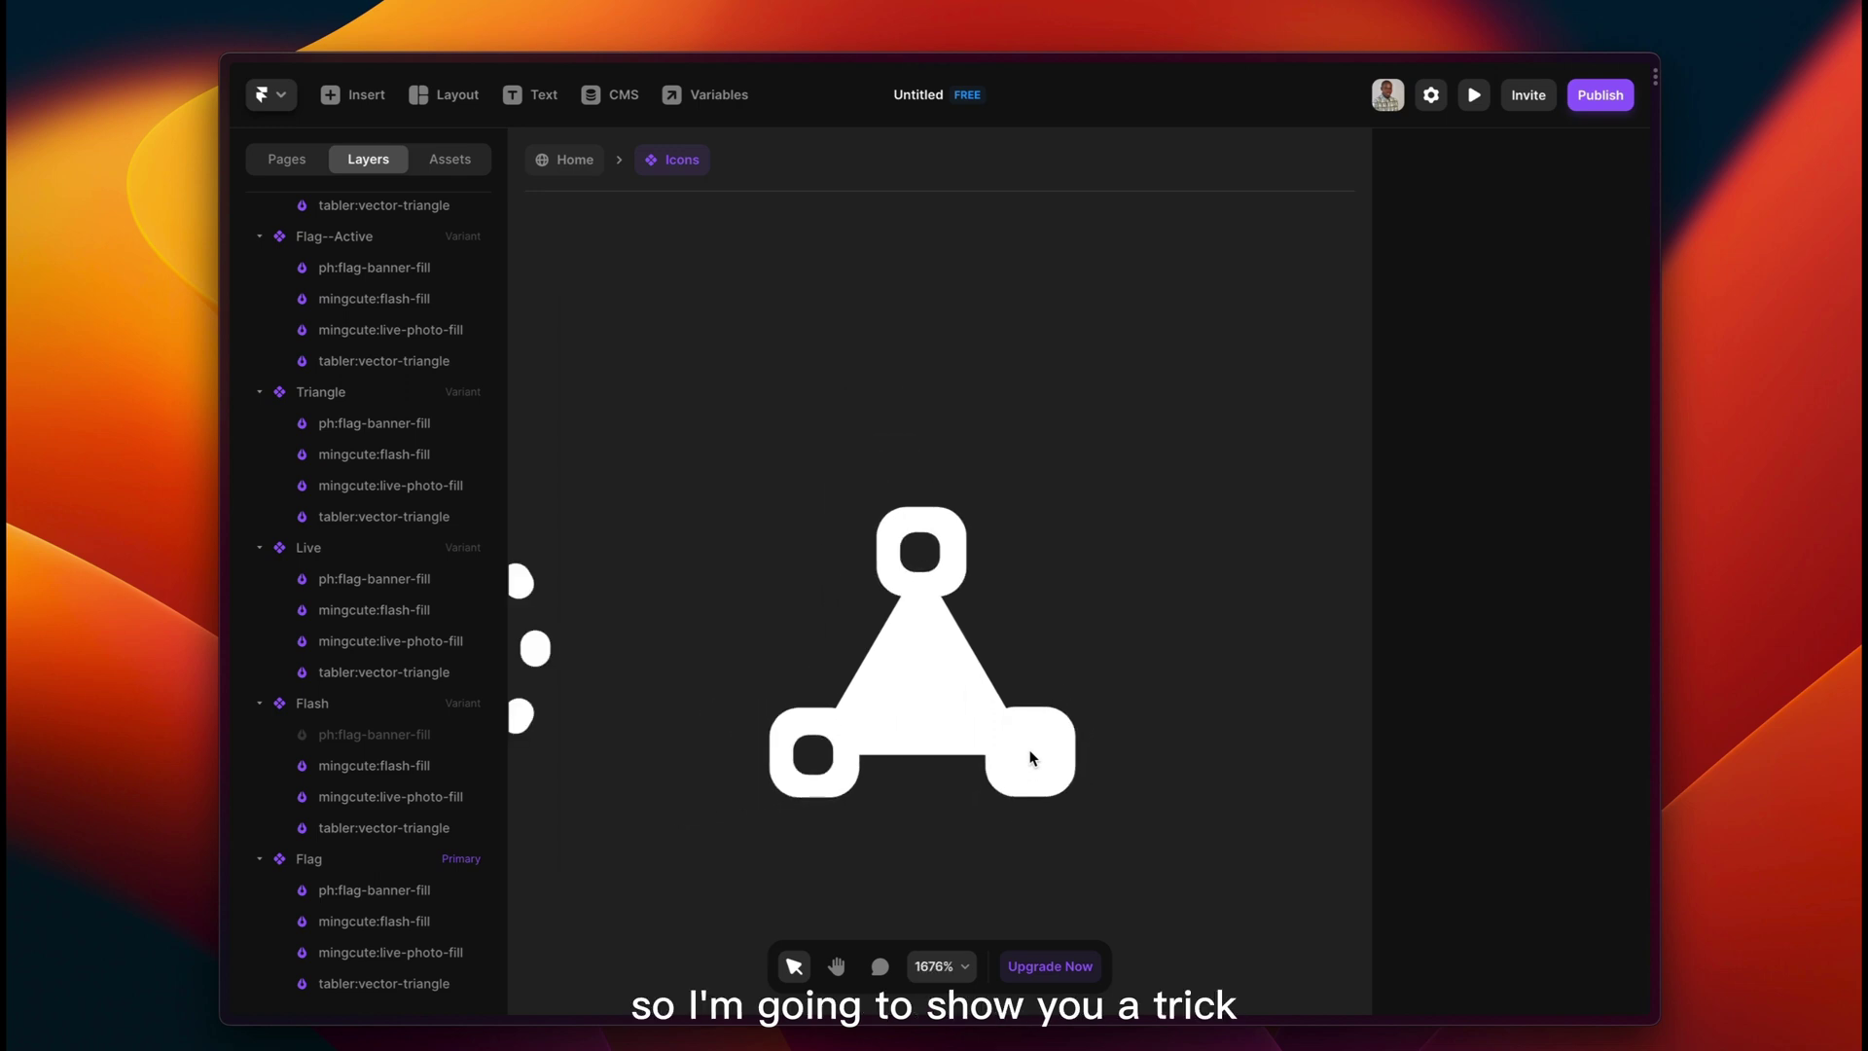
{"action": "scroll", "coordinate": [1023, 749], "scroll_direction": "down", "scroll_amount": 5}
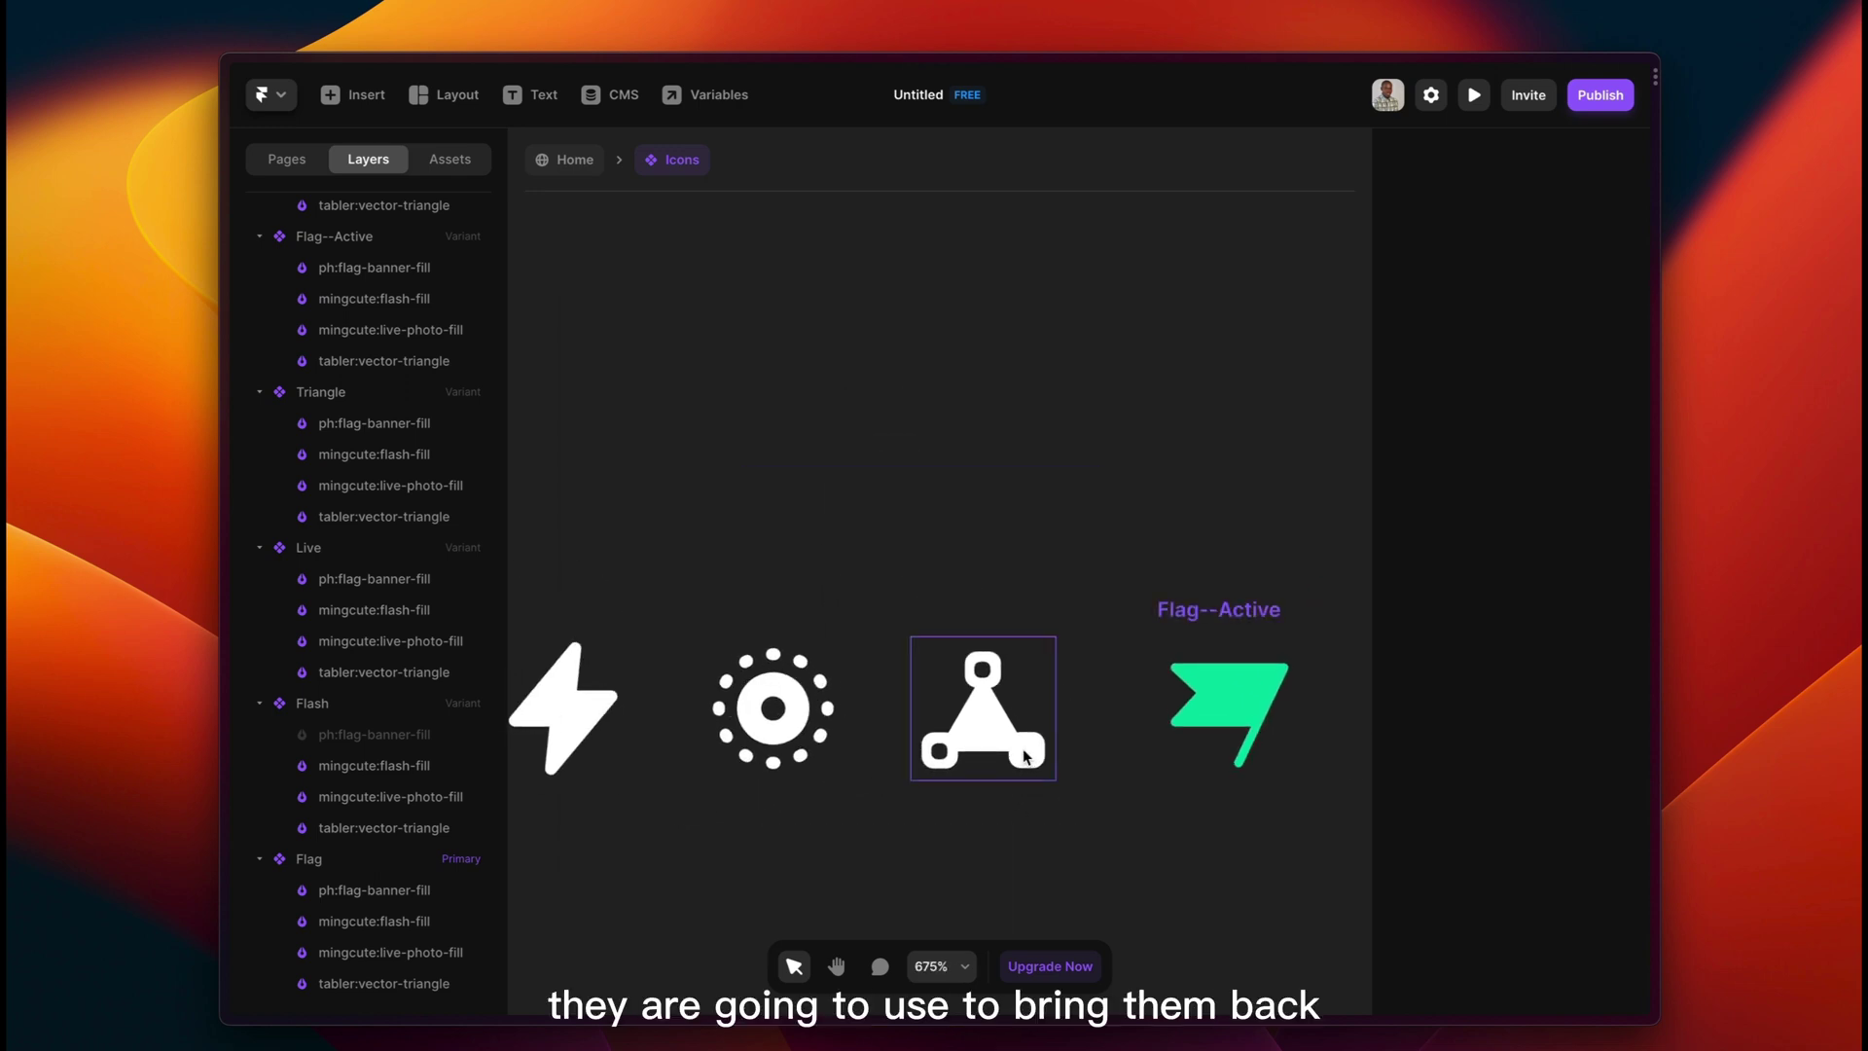
{"action": "scroll", "coordinate": [1081, 726], "scroll_direction": "down", "scroll_amount": 5}
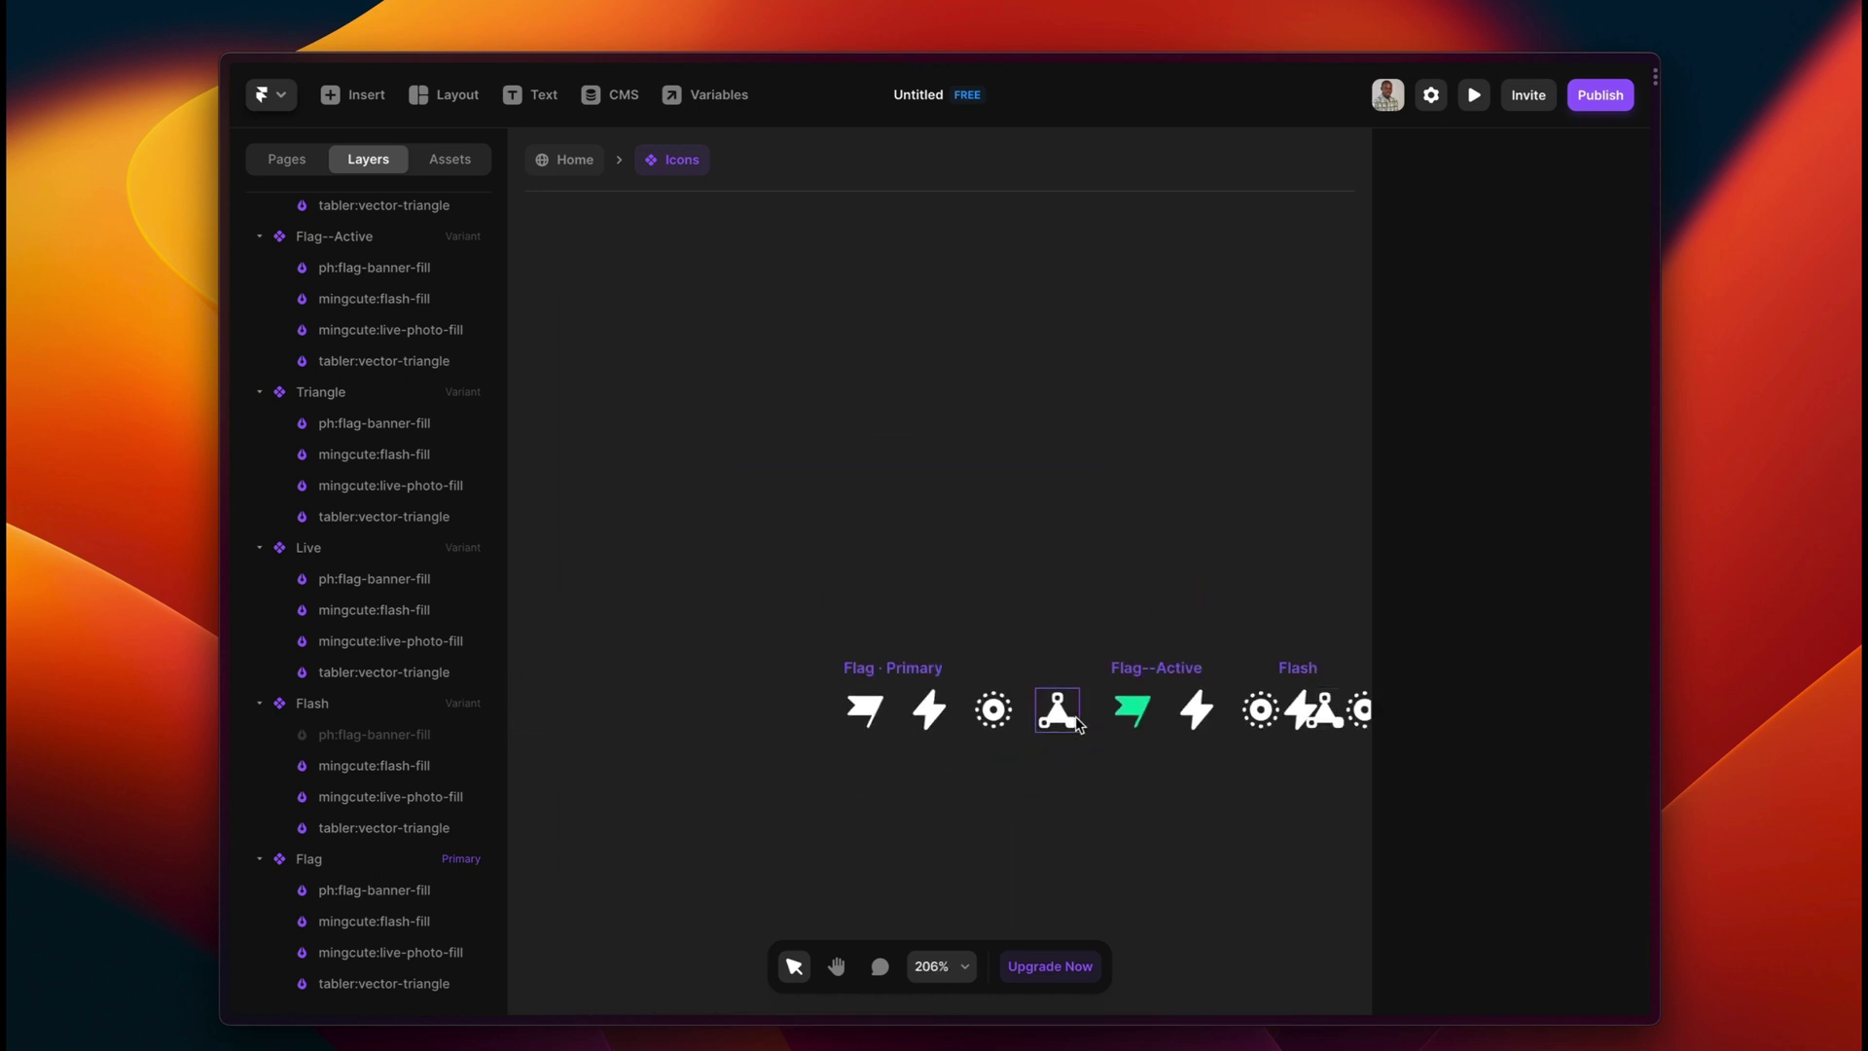
{"action": "scroll", "coordinate": [982, 627], "scroll_direction": "up", "scroll_amount": 5}
{"action": "double_click", "coordinate": [982, 627]}
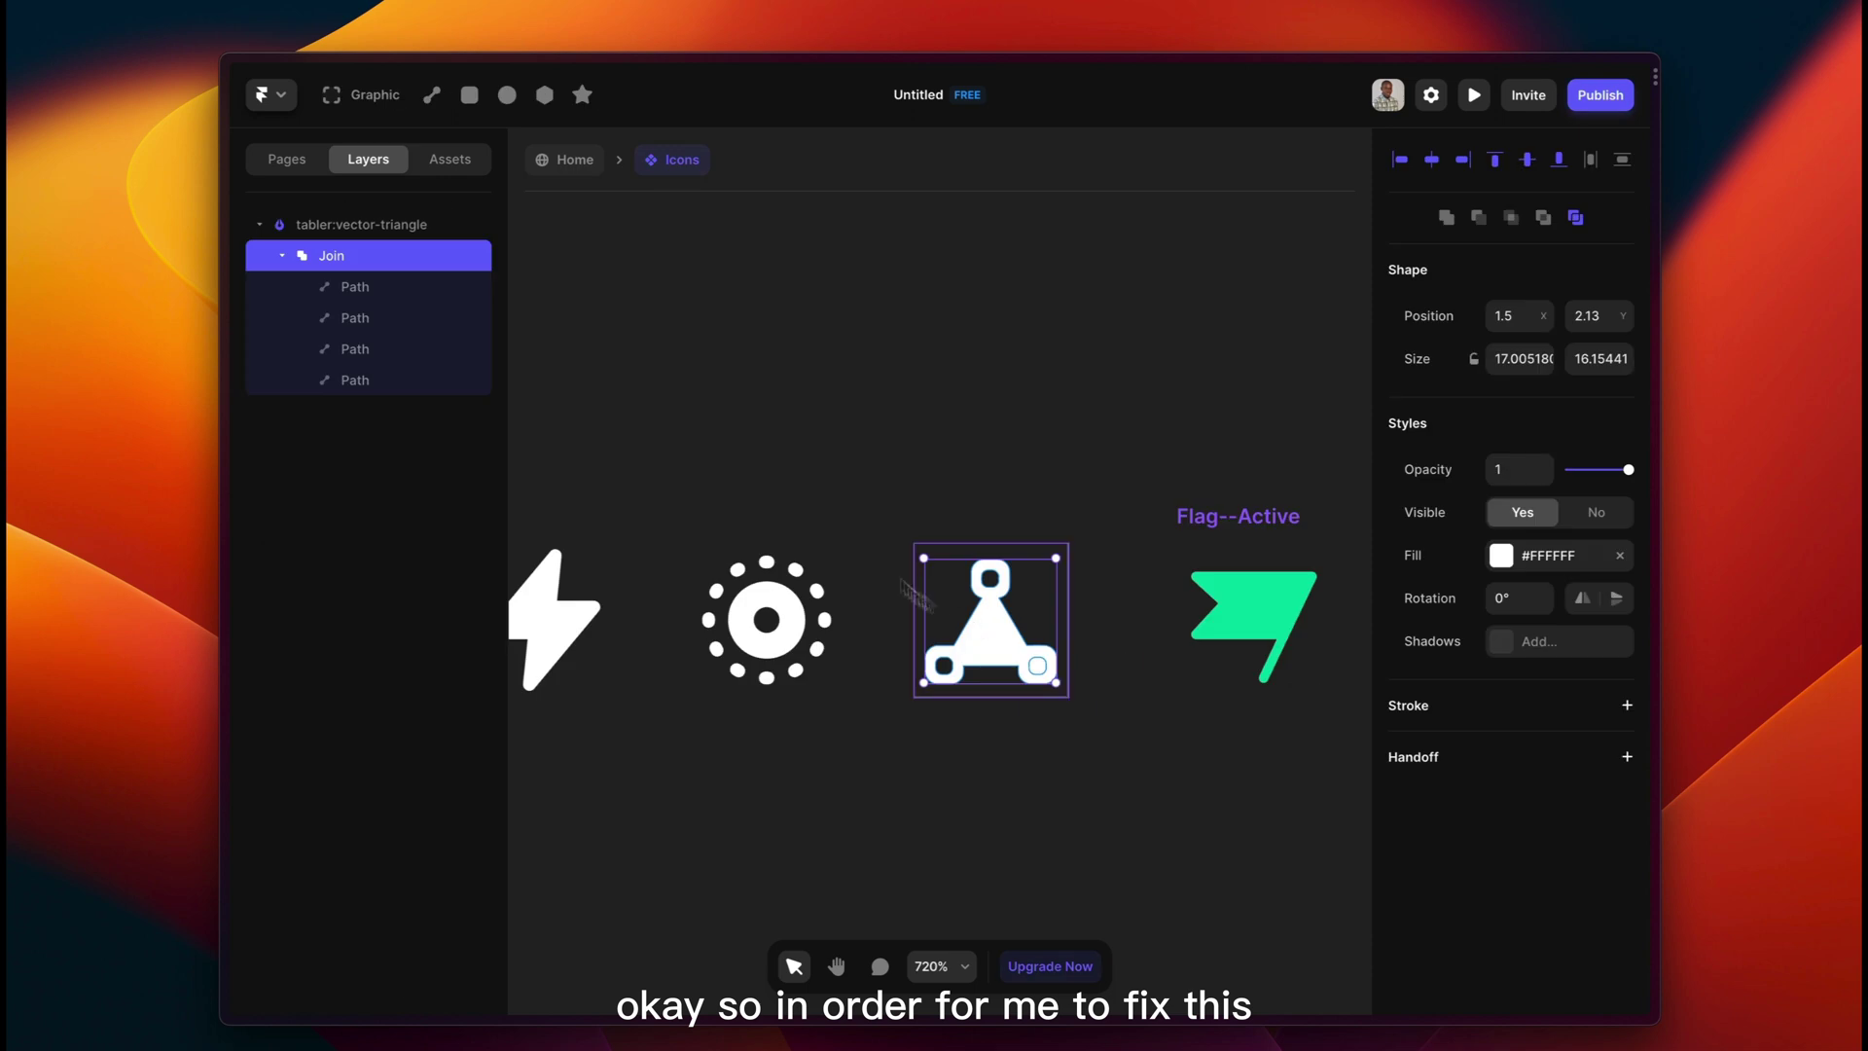
{"action": "scroll", "coordinate": [1010, 661], "scroll_direction": "up", "scroll_amount": 5}
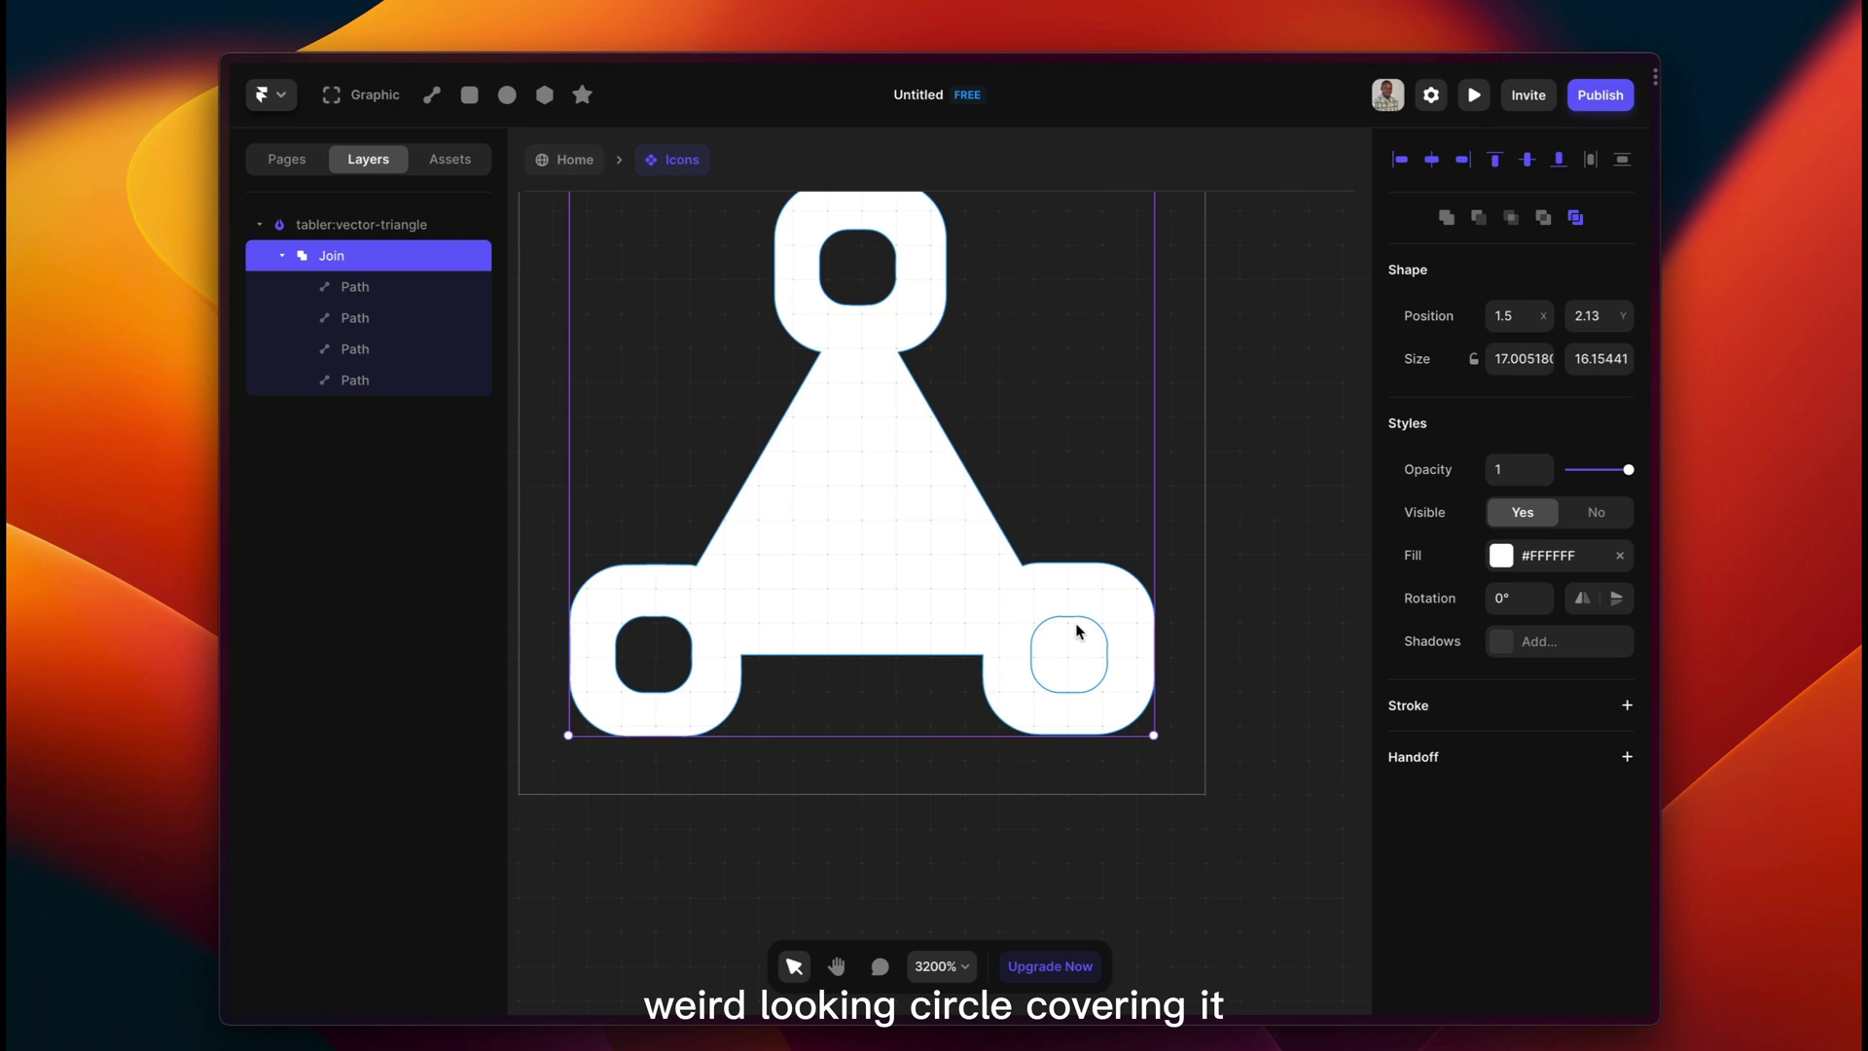
Duplicate the triangle's bottom-left hole path in place, undoing an attempted paste first.
{"action": "left_click", "coordinate": [670, 638]}
{"action": "left_click", "coordinate": [416, 290]}
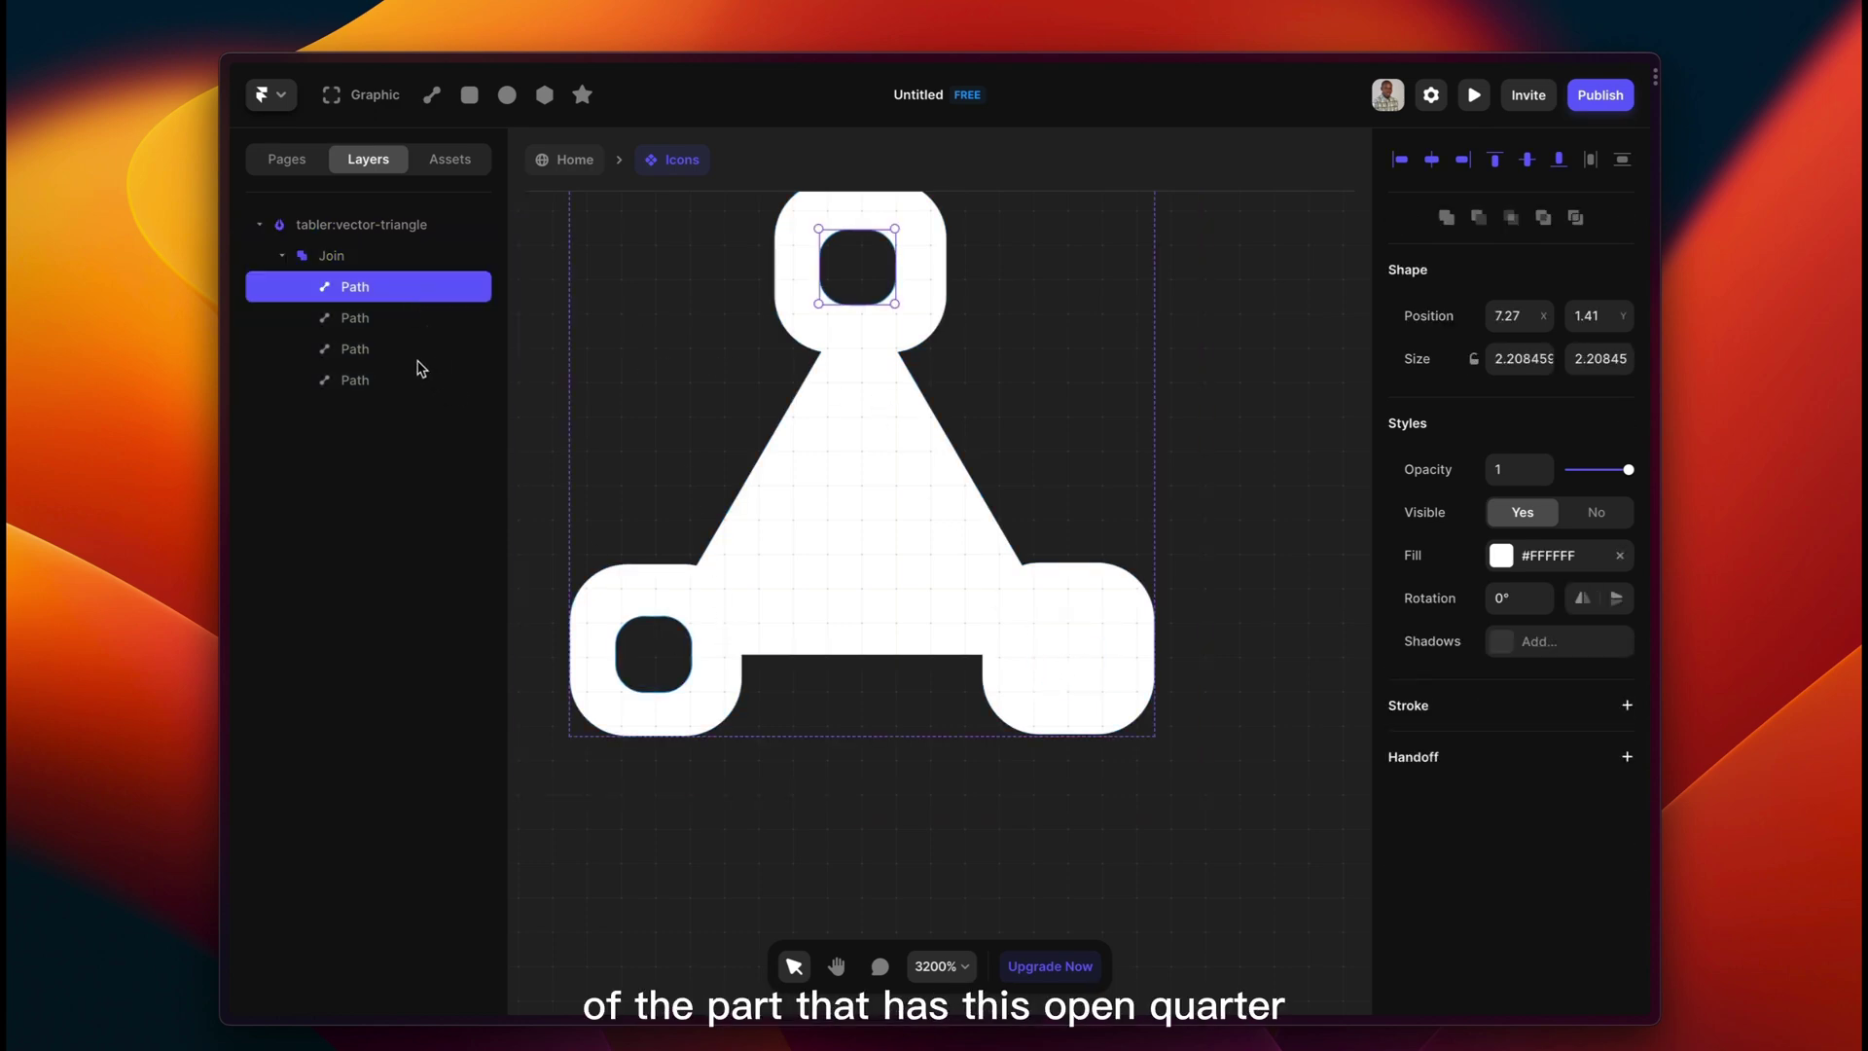
{"action": "left_click", "coordinate": [417, 361]}
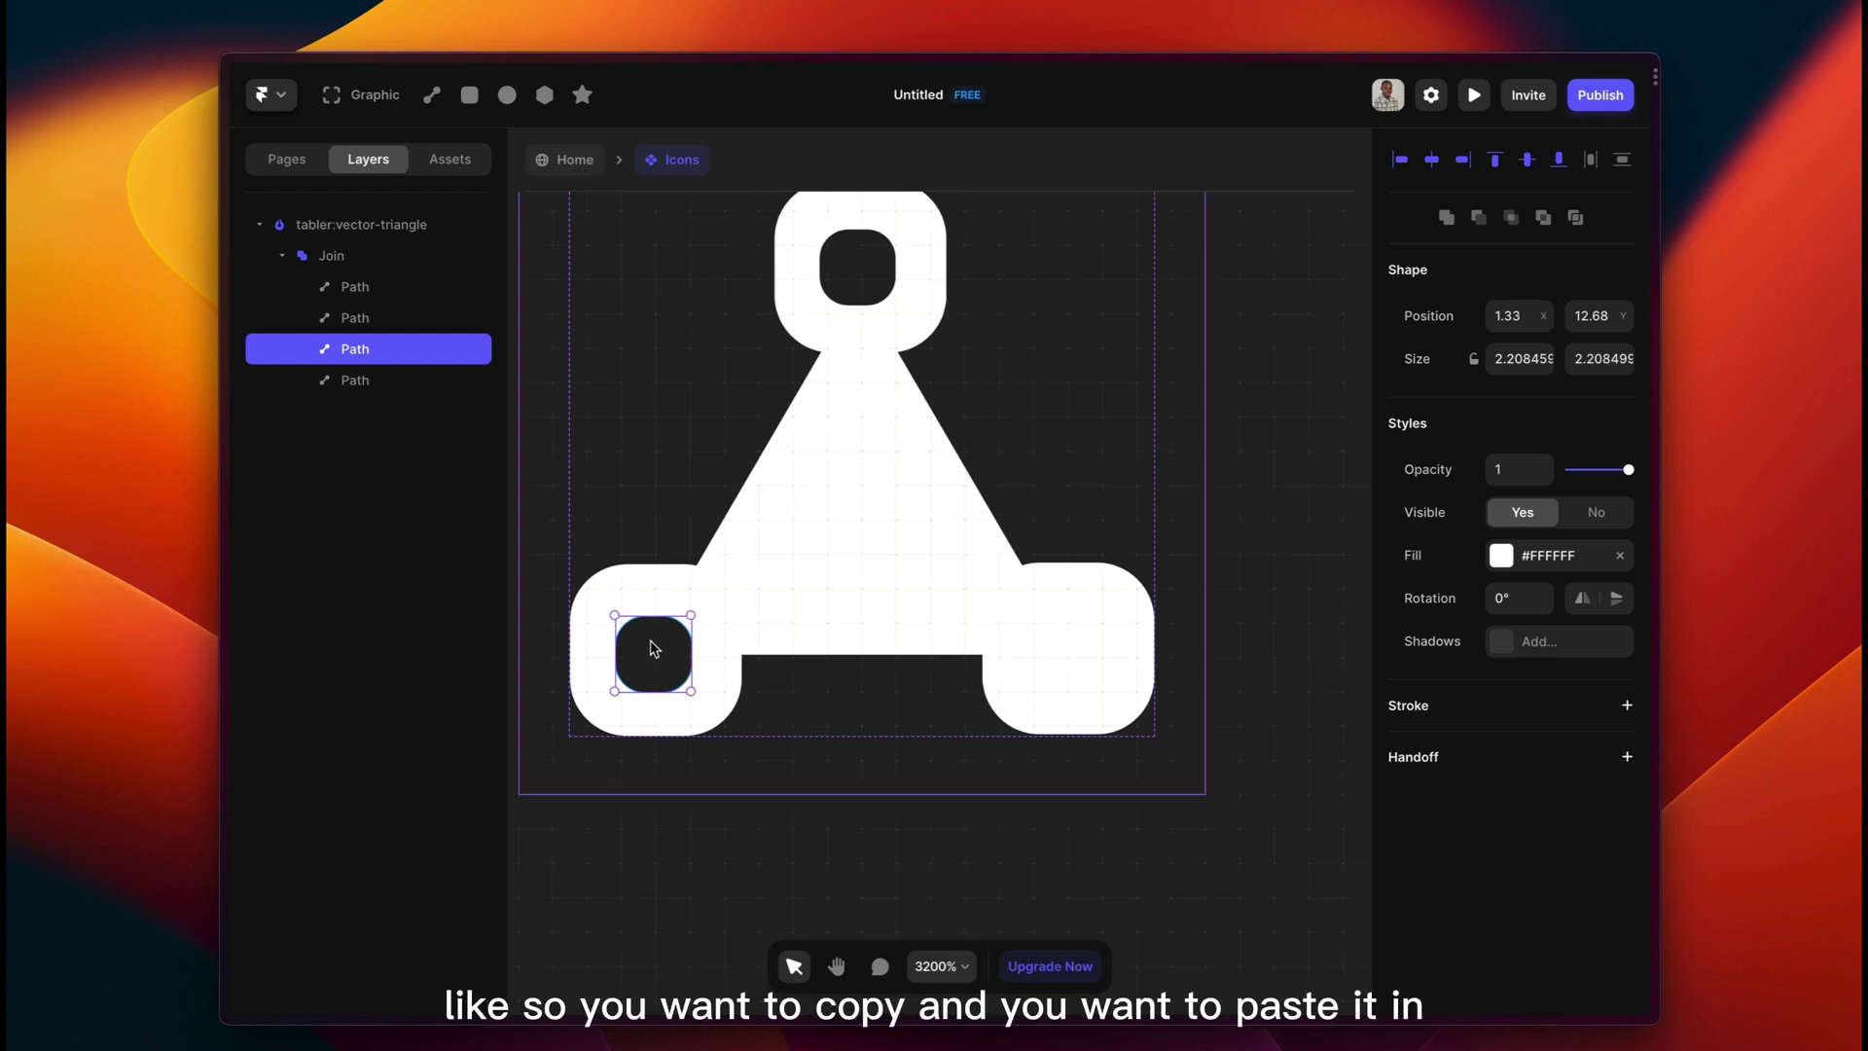
{"action": "key", "text": "ctrl+v"}
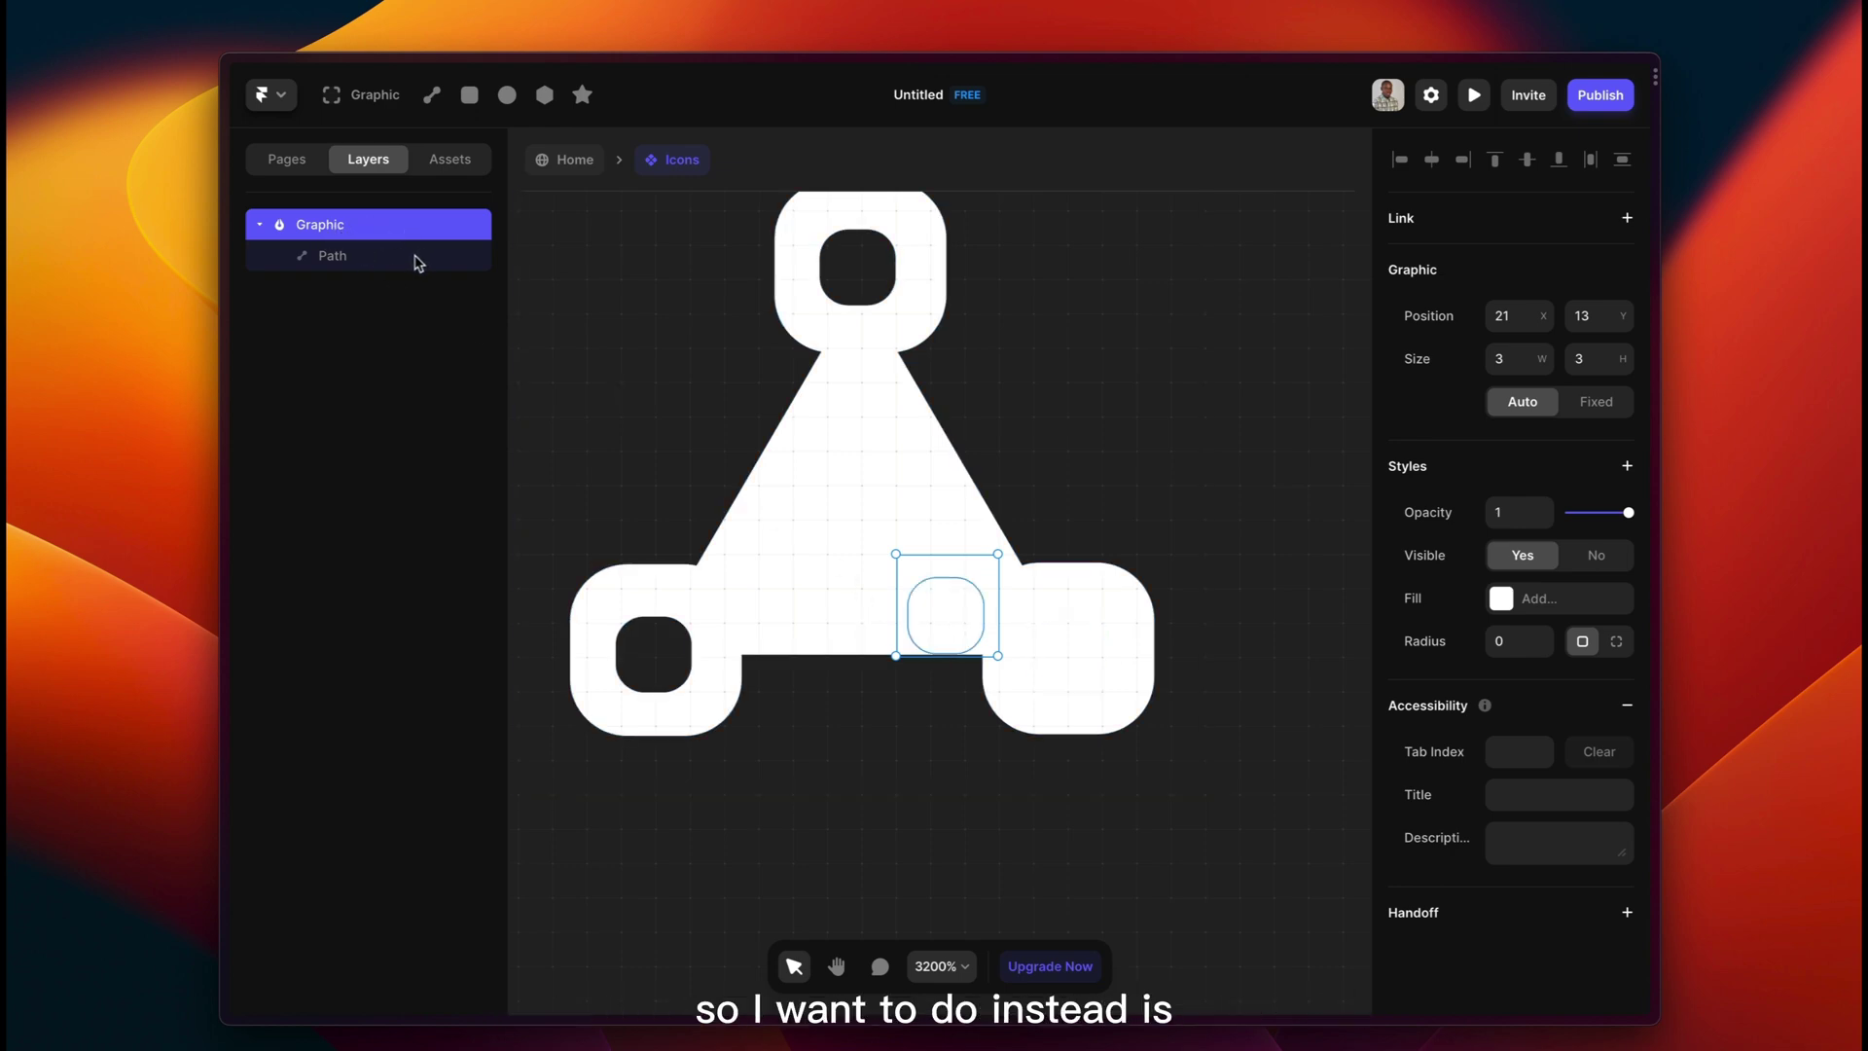
{"action": "key", "text": "ctrl+z"}
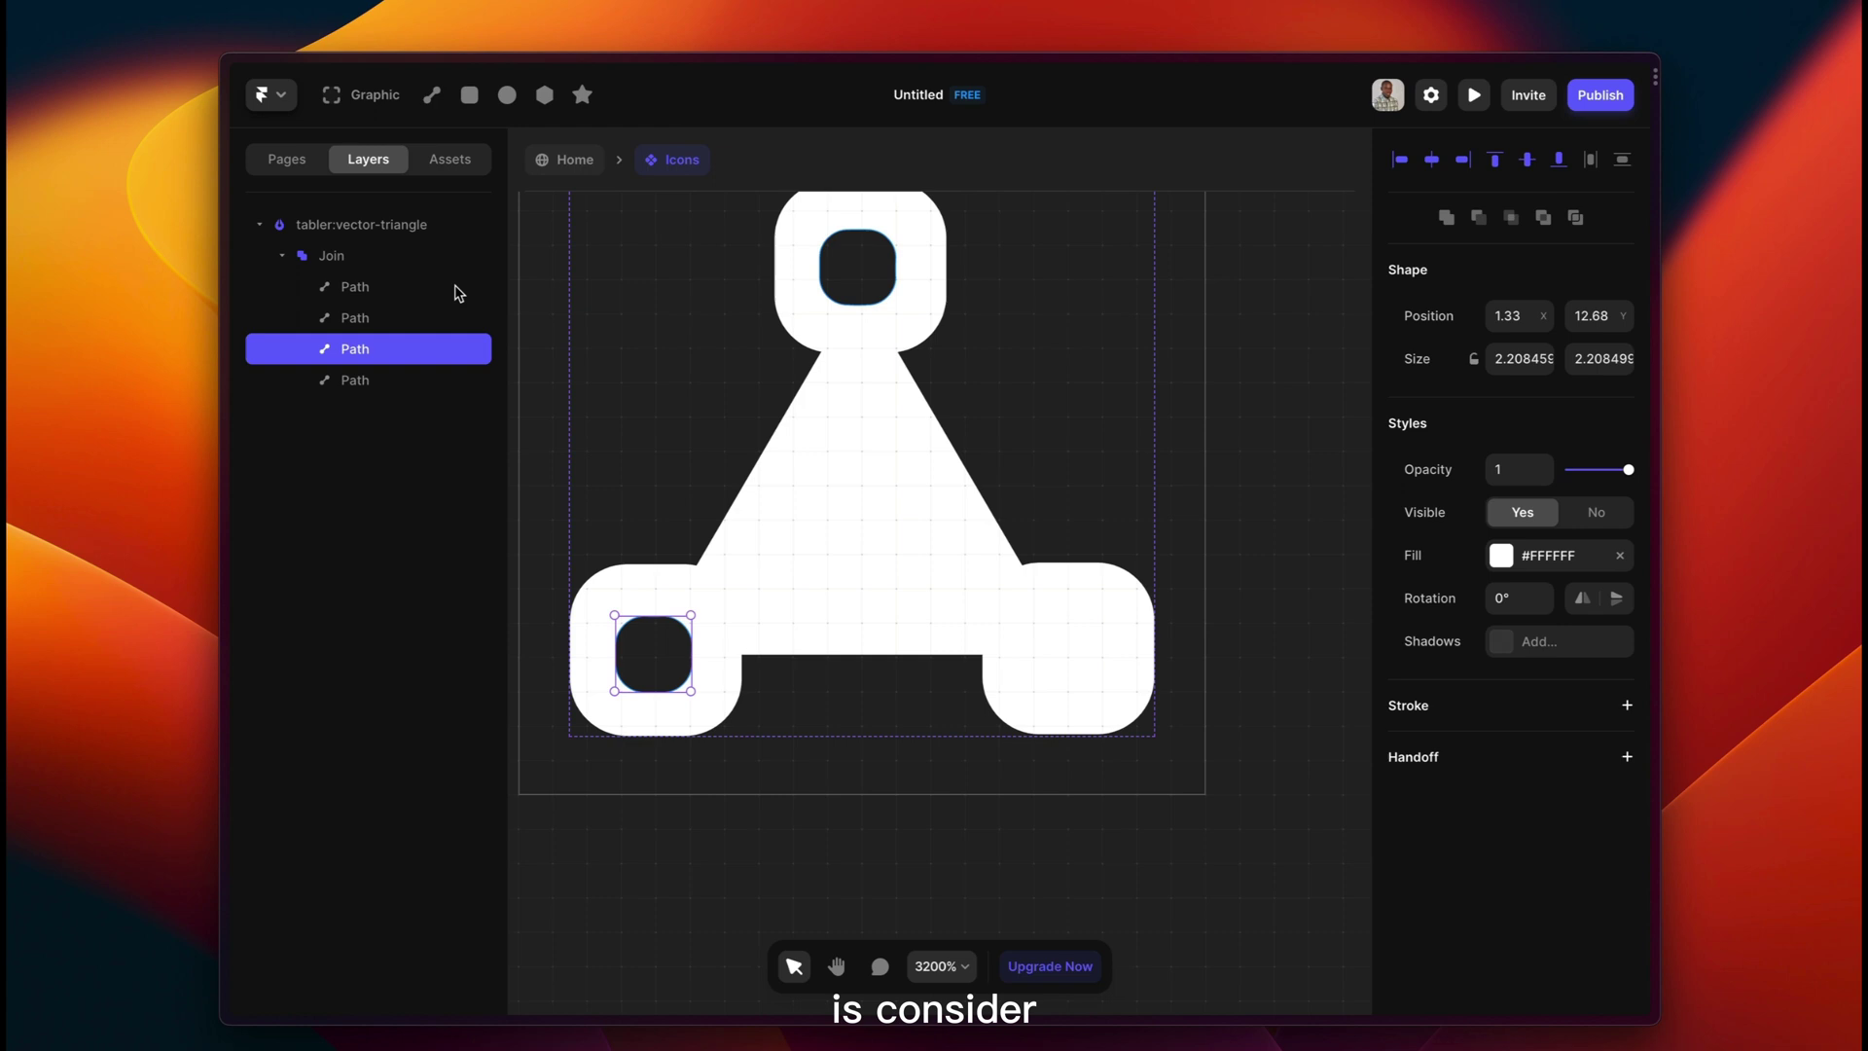
{"action": "key", "text": "super+d"}
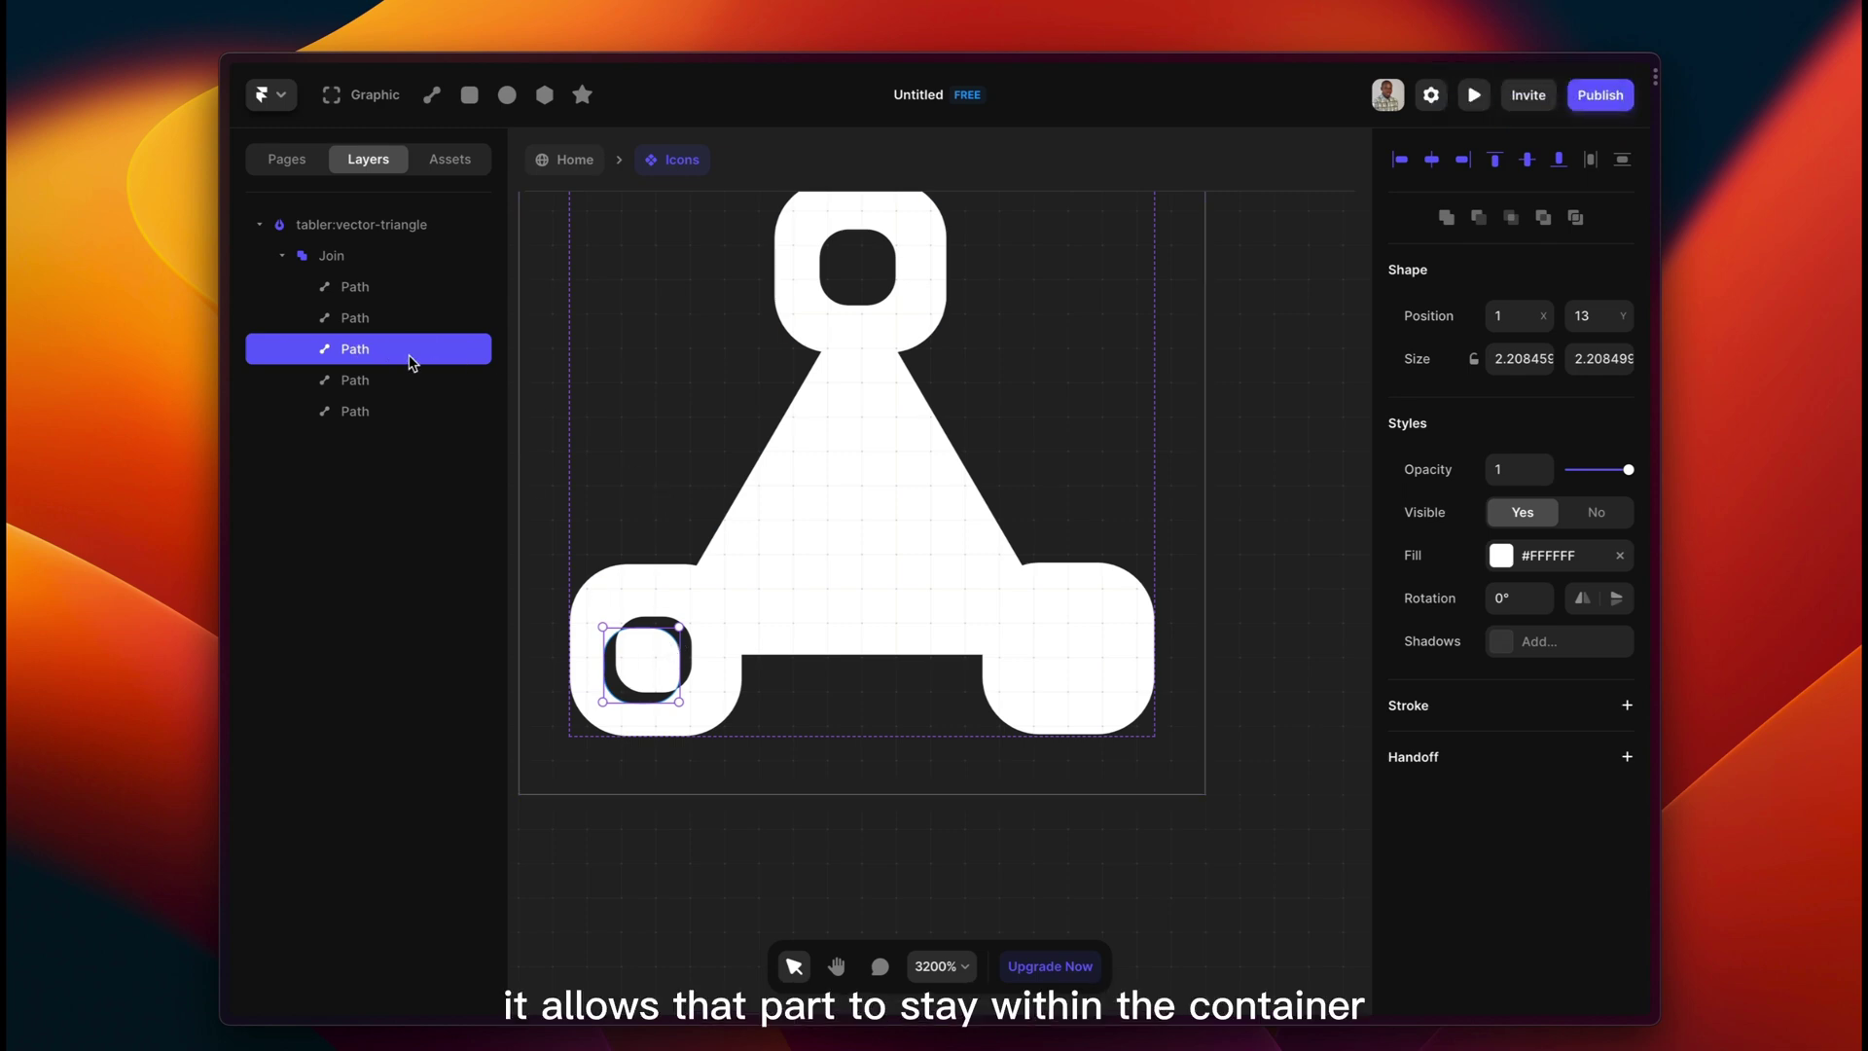
Move the duplicated hole path to the bottom-right corner at X 13.4, Y 12.7.
{"action": "mouse_move", "coordinate": [647, 659]}
{"action": "left_mouse_down"}
{"action": "mouse_move", "coordinate": [797, 601]}
{"action": "mouse_move", "coordinate": [1053, 647]}
{"action": "mouse_move", "coordinate": [1062, 666]}
{"action": "left_mouse_up"}
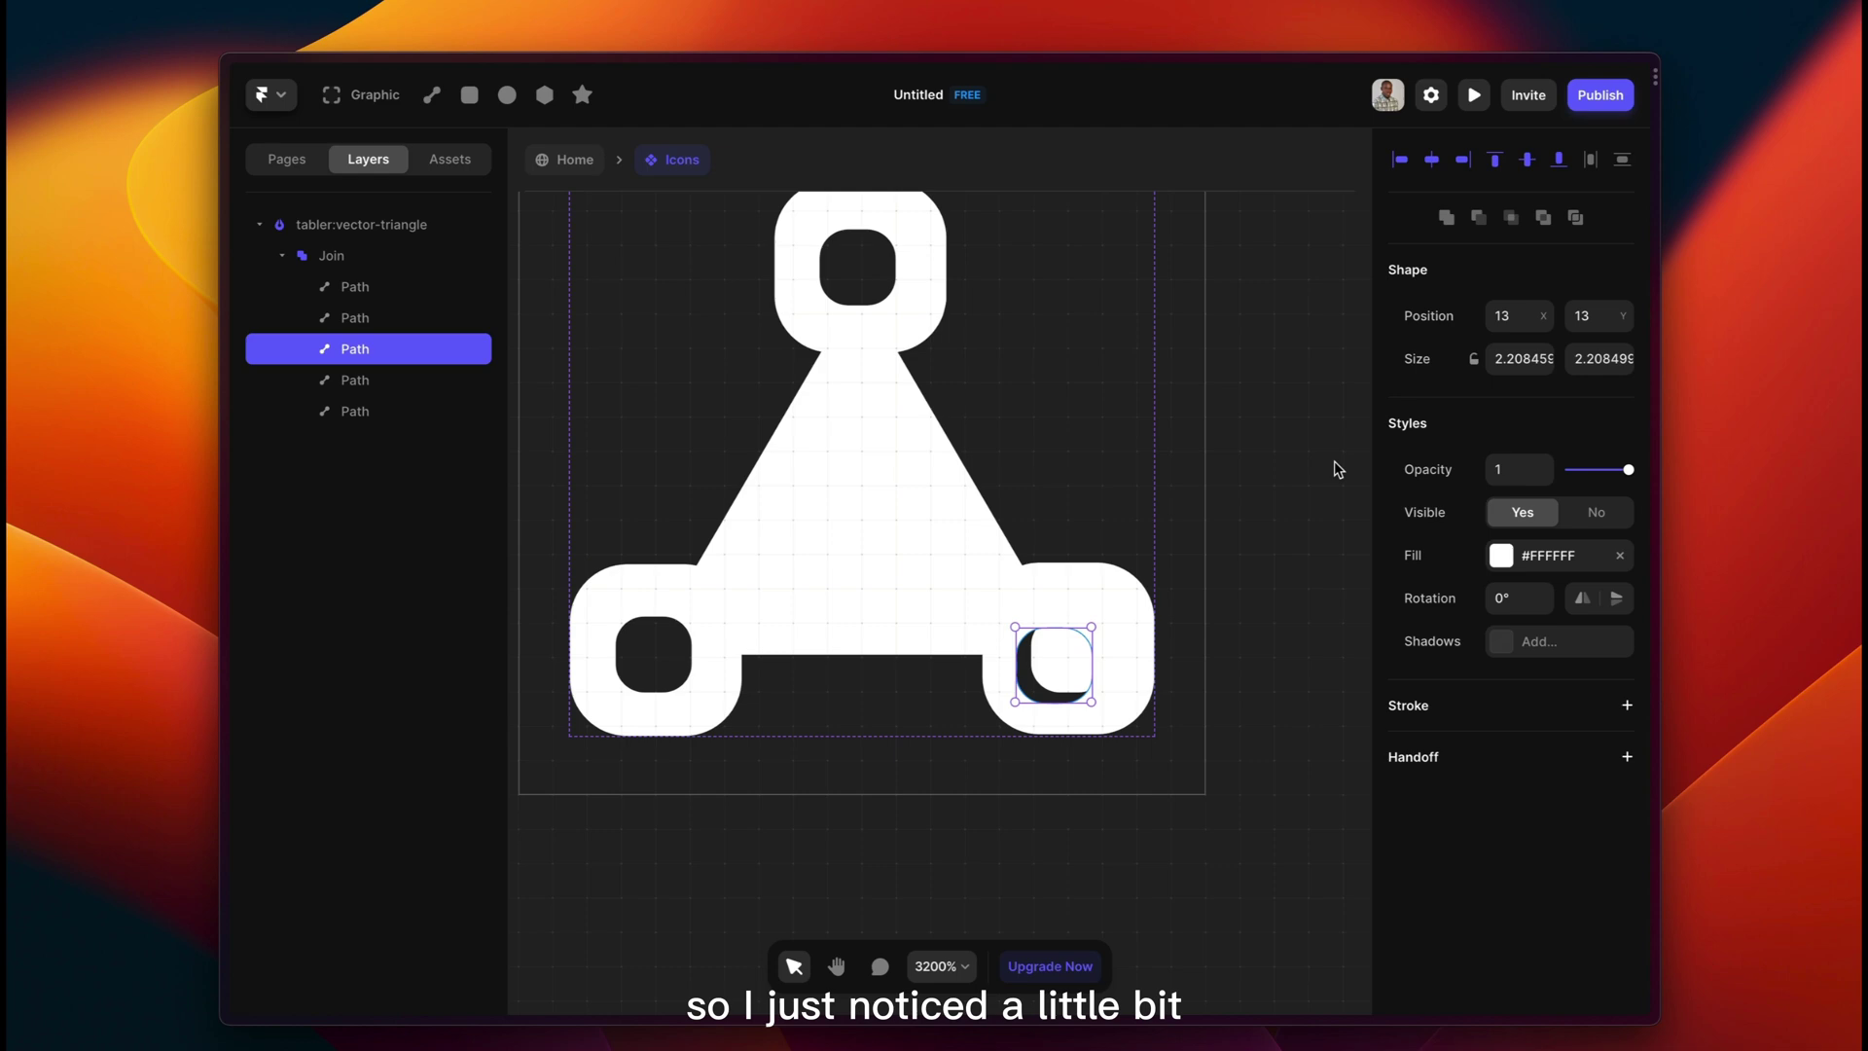
{"action": "left_click", "coordinate": [1545, 310]}
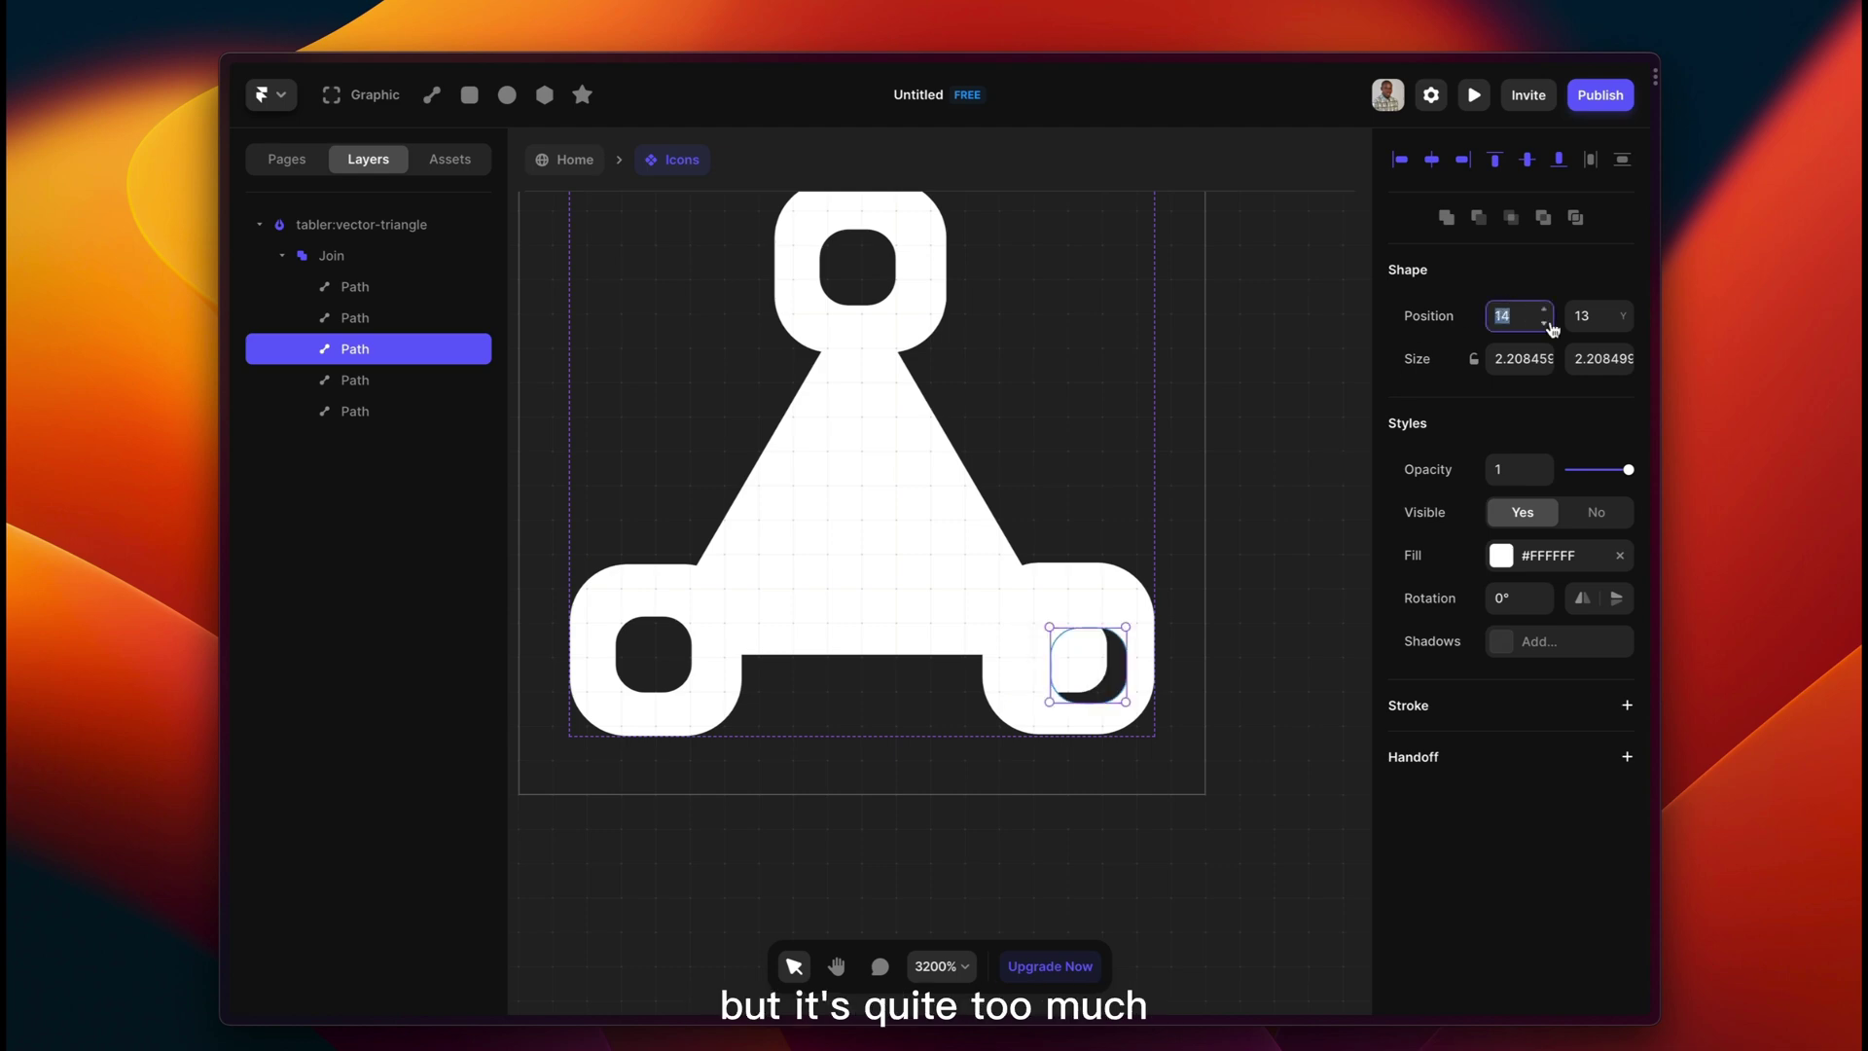
{"action": "type", "text": "13.4"}
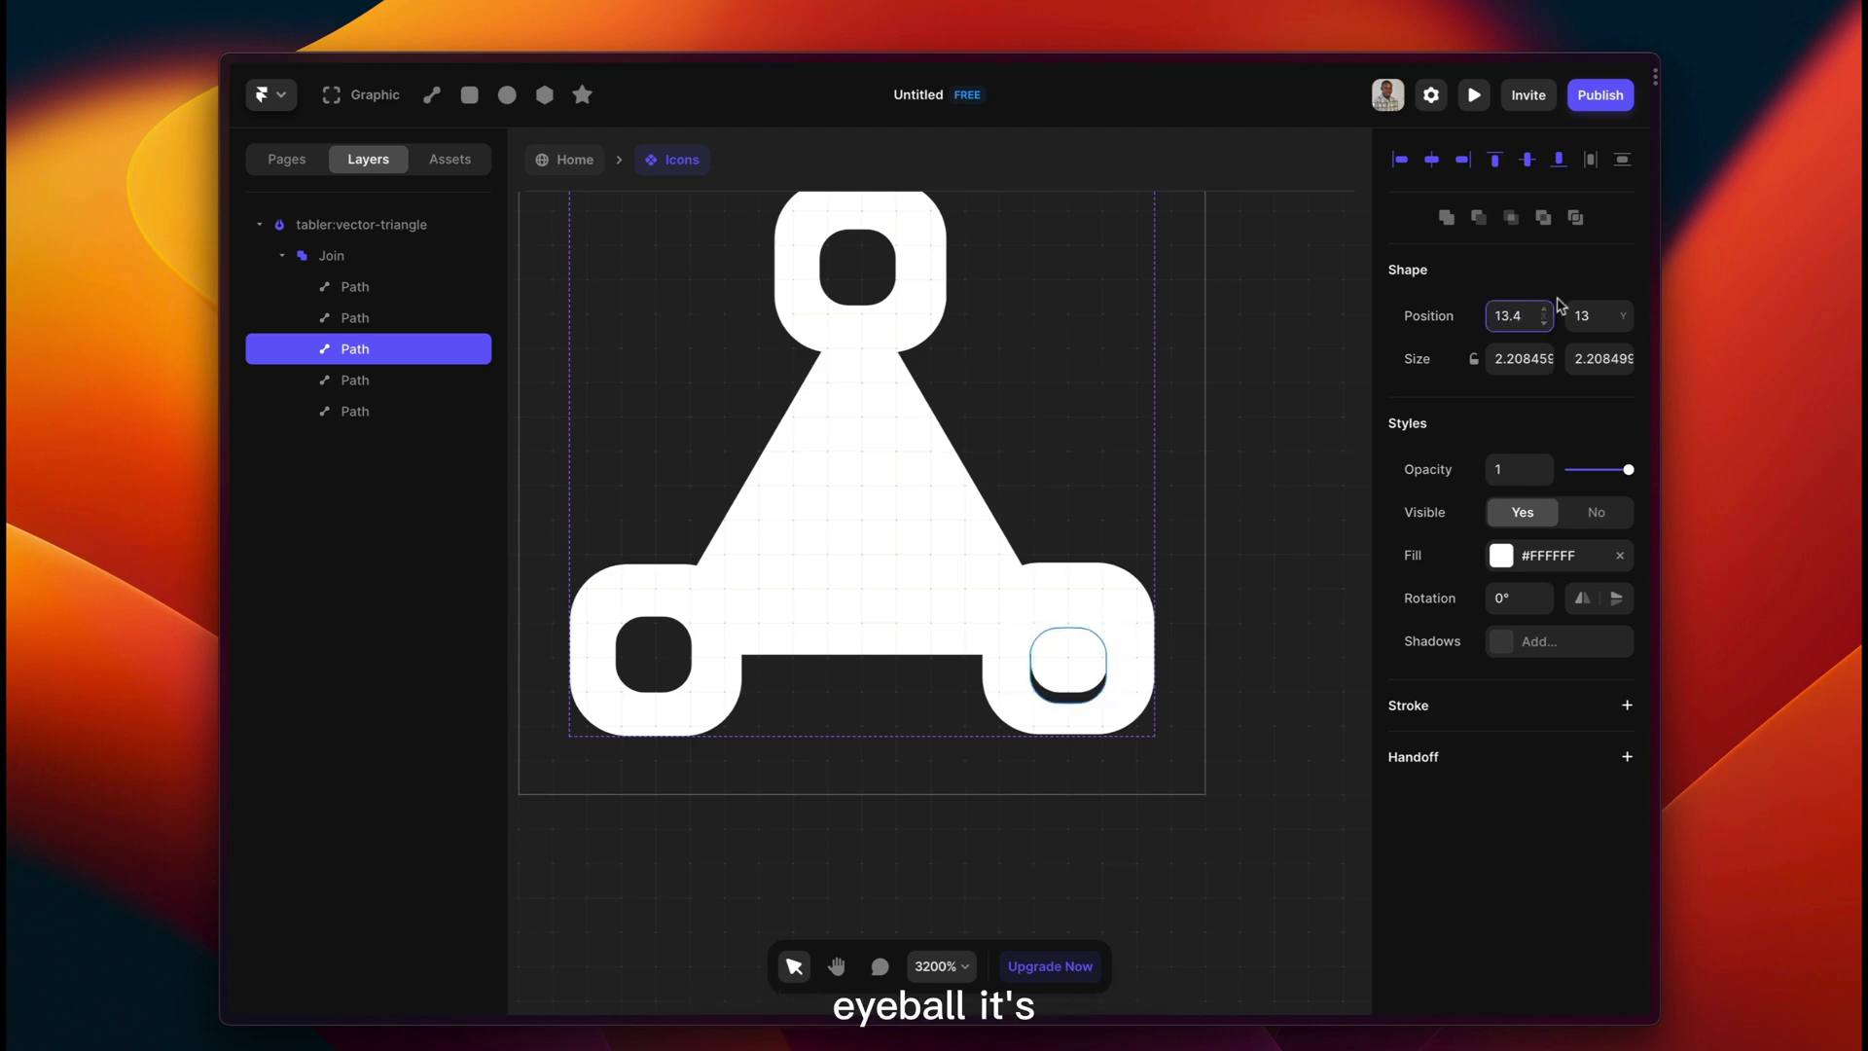
{"action": "left_click", "coordinate": [1582, 315]}
{"action": "left_click", "coordinate": [1623, 321]}
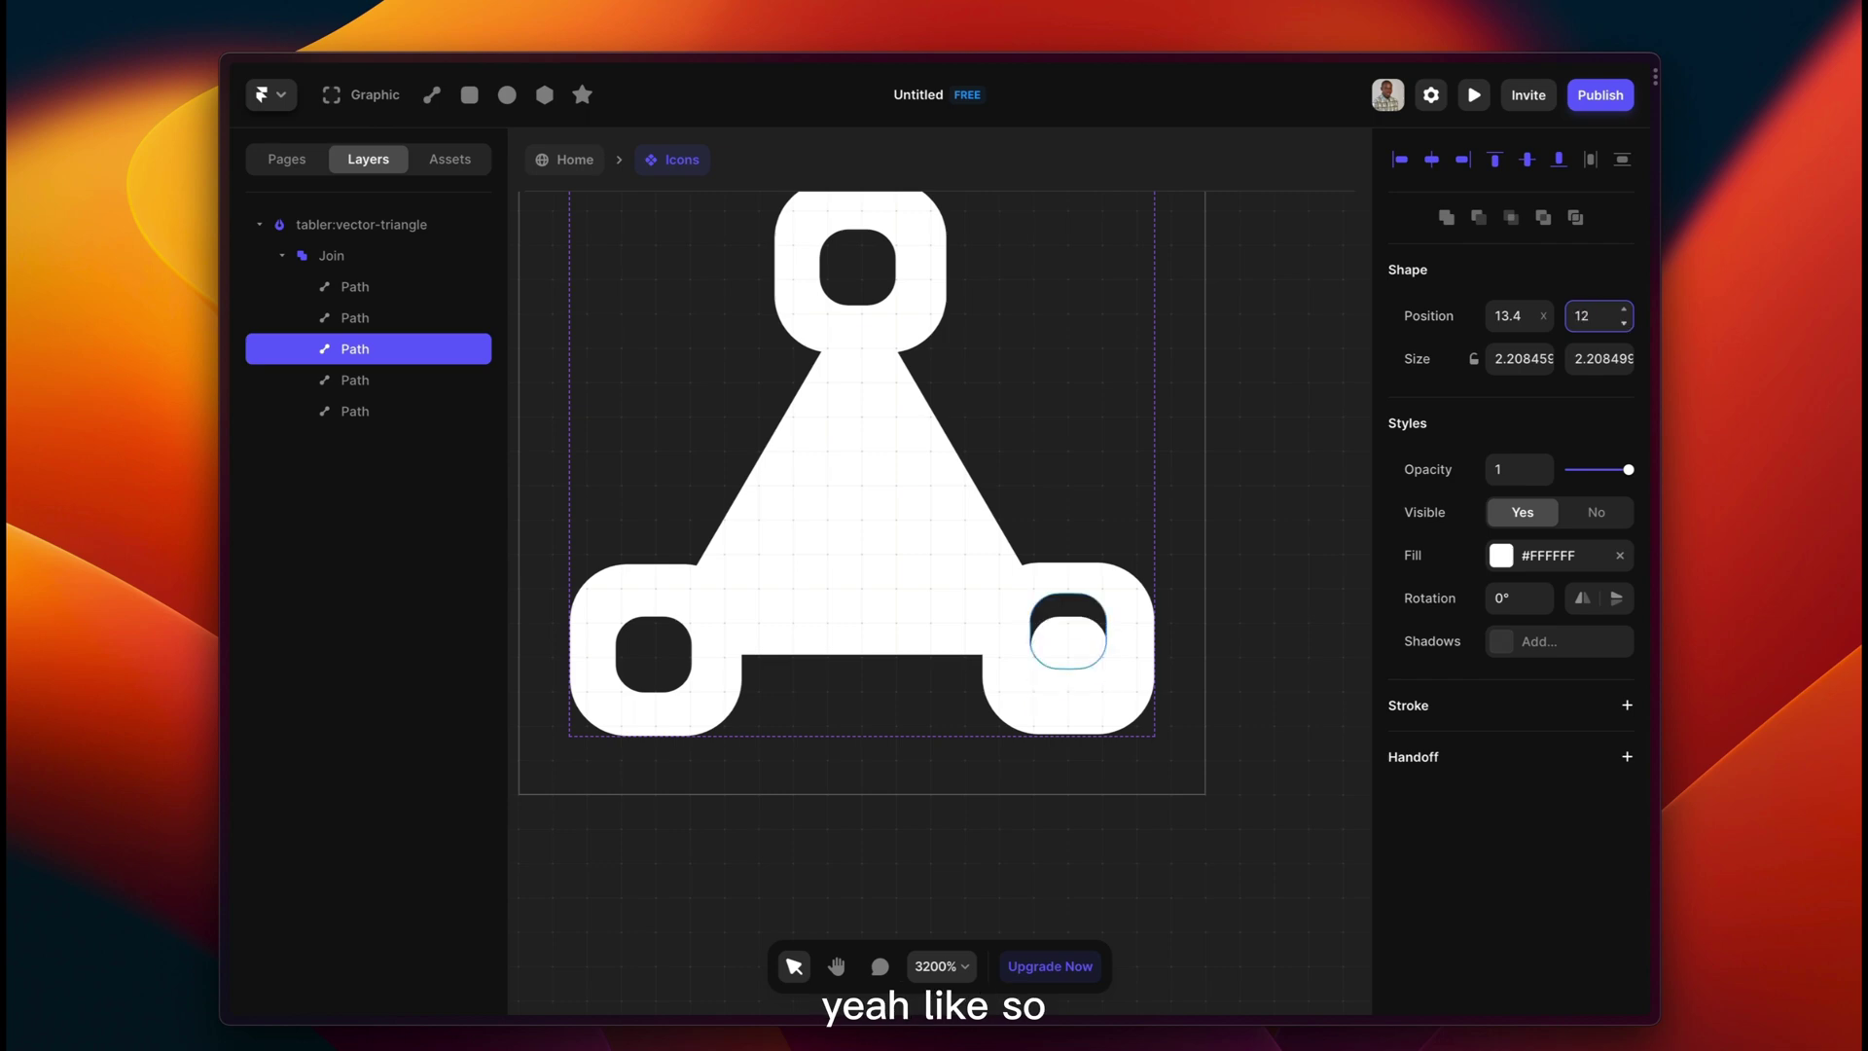
{"action": "key", "text": "BackSpace"}
{"action": "type", "text": "3"}
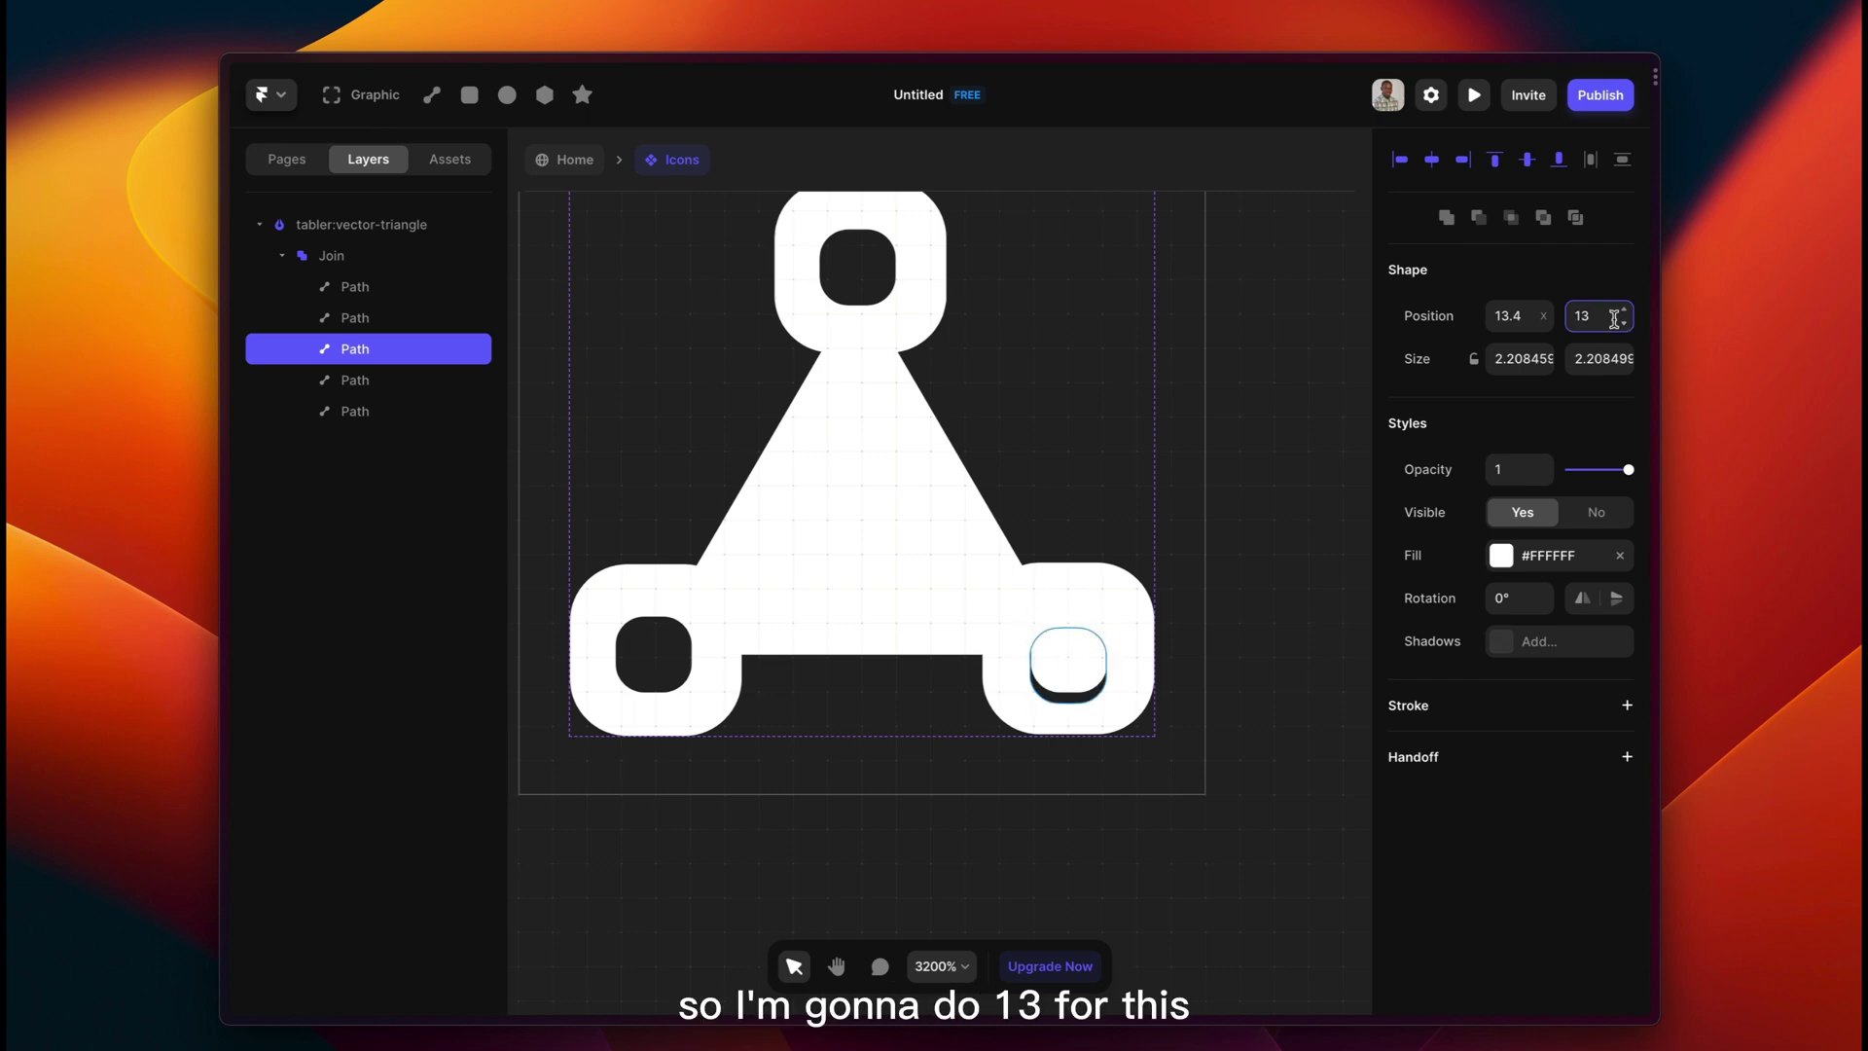
{"action": "key", "text": "BackSpace"}
{"action": "type", "text": "2.8"}
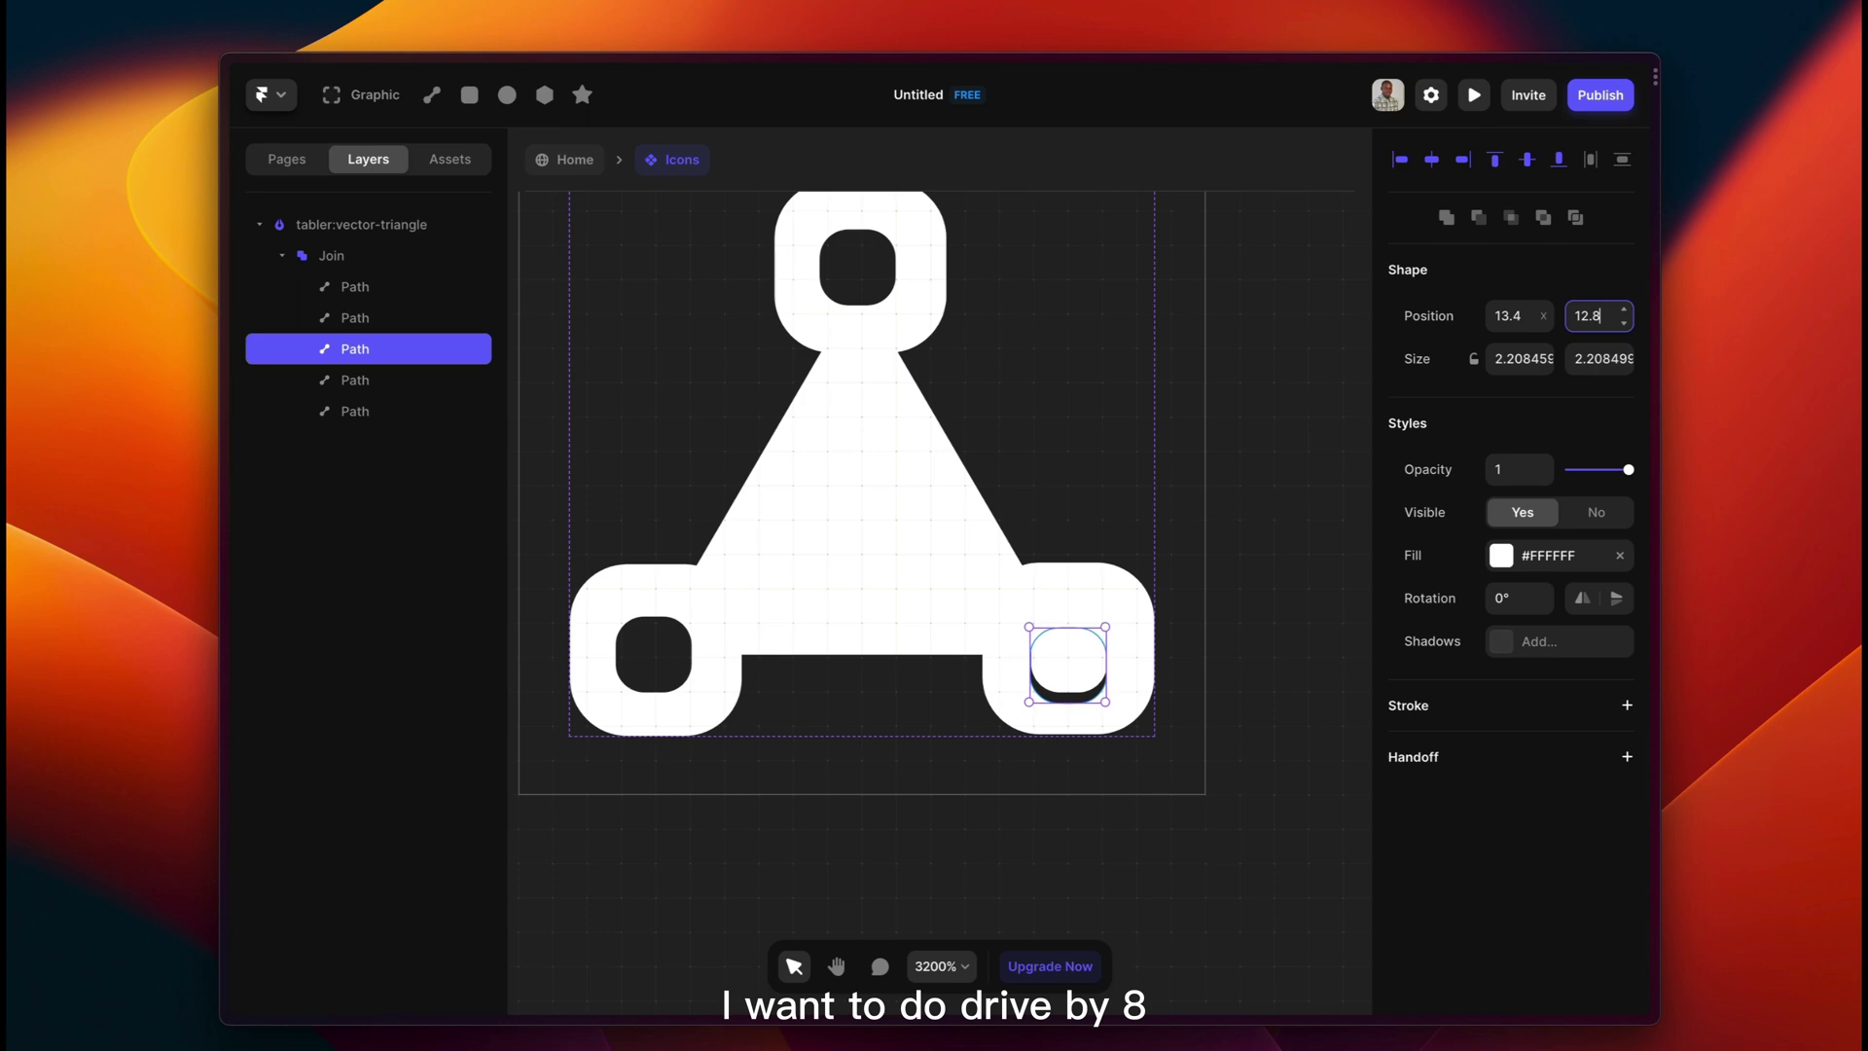
{"action": "key", "text": "BackSpace"}
{"action": "type", "text": "5"}
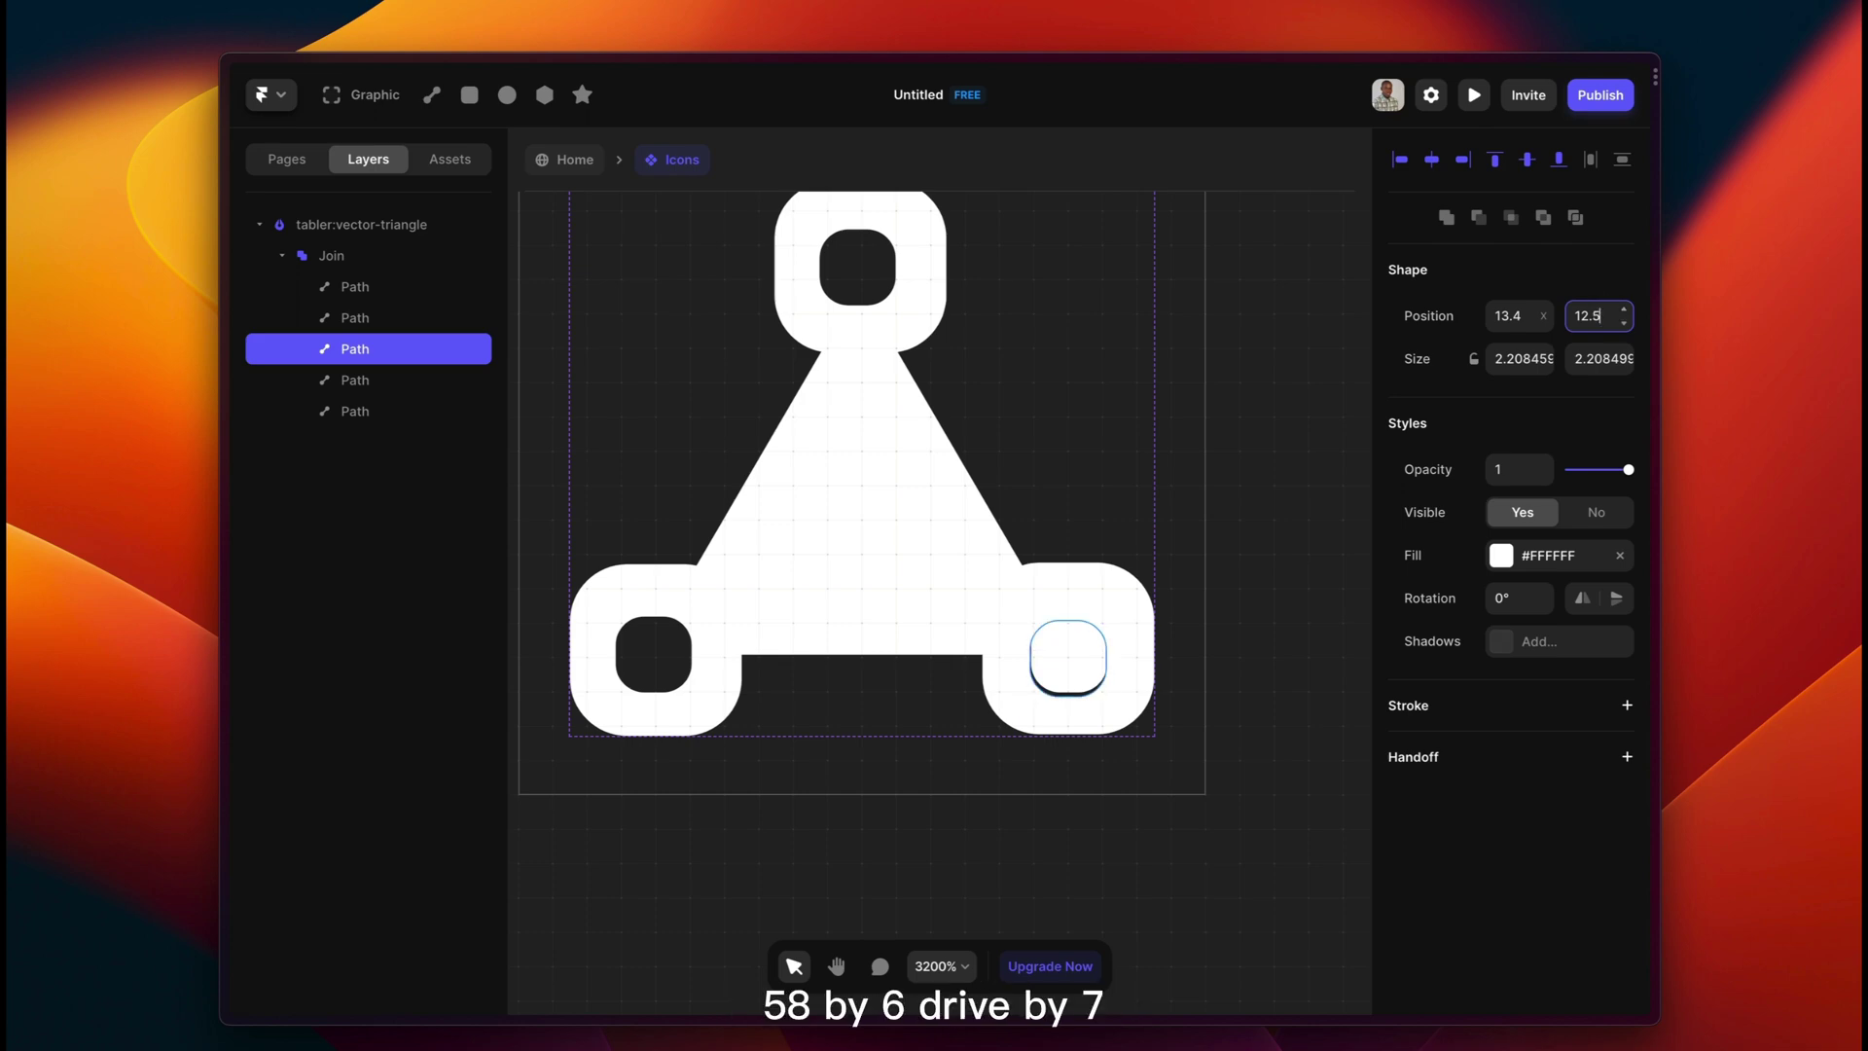
{"action": "key", "text": "Return"}
{"action": "type", "text": "6"}
{"action": "key", "text": "Return"}
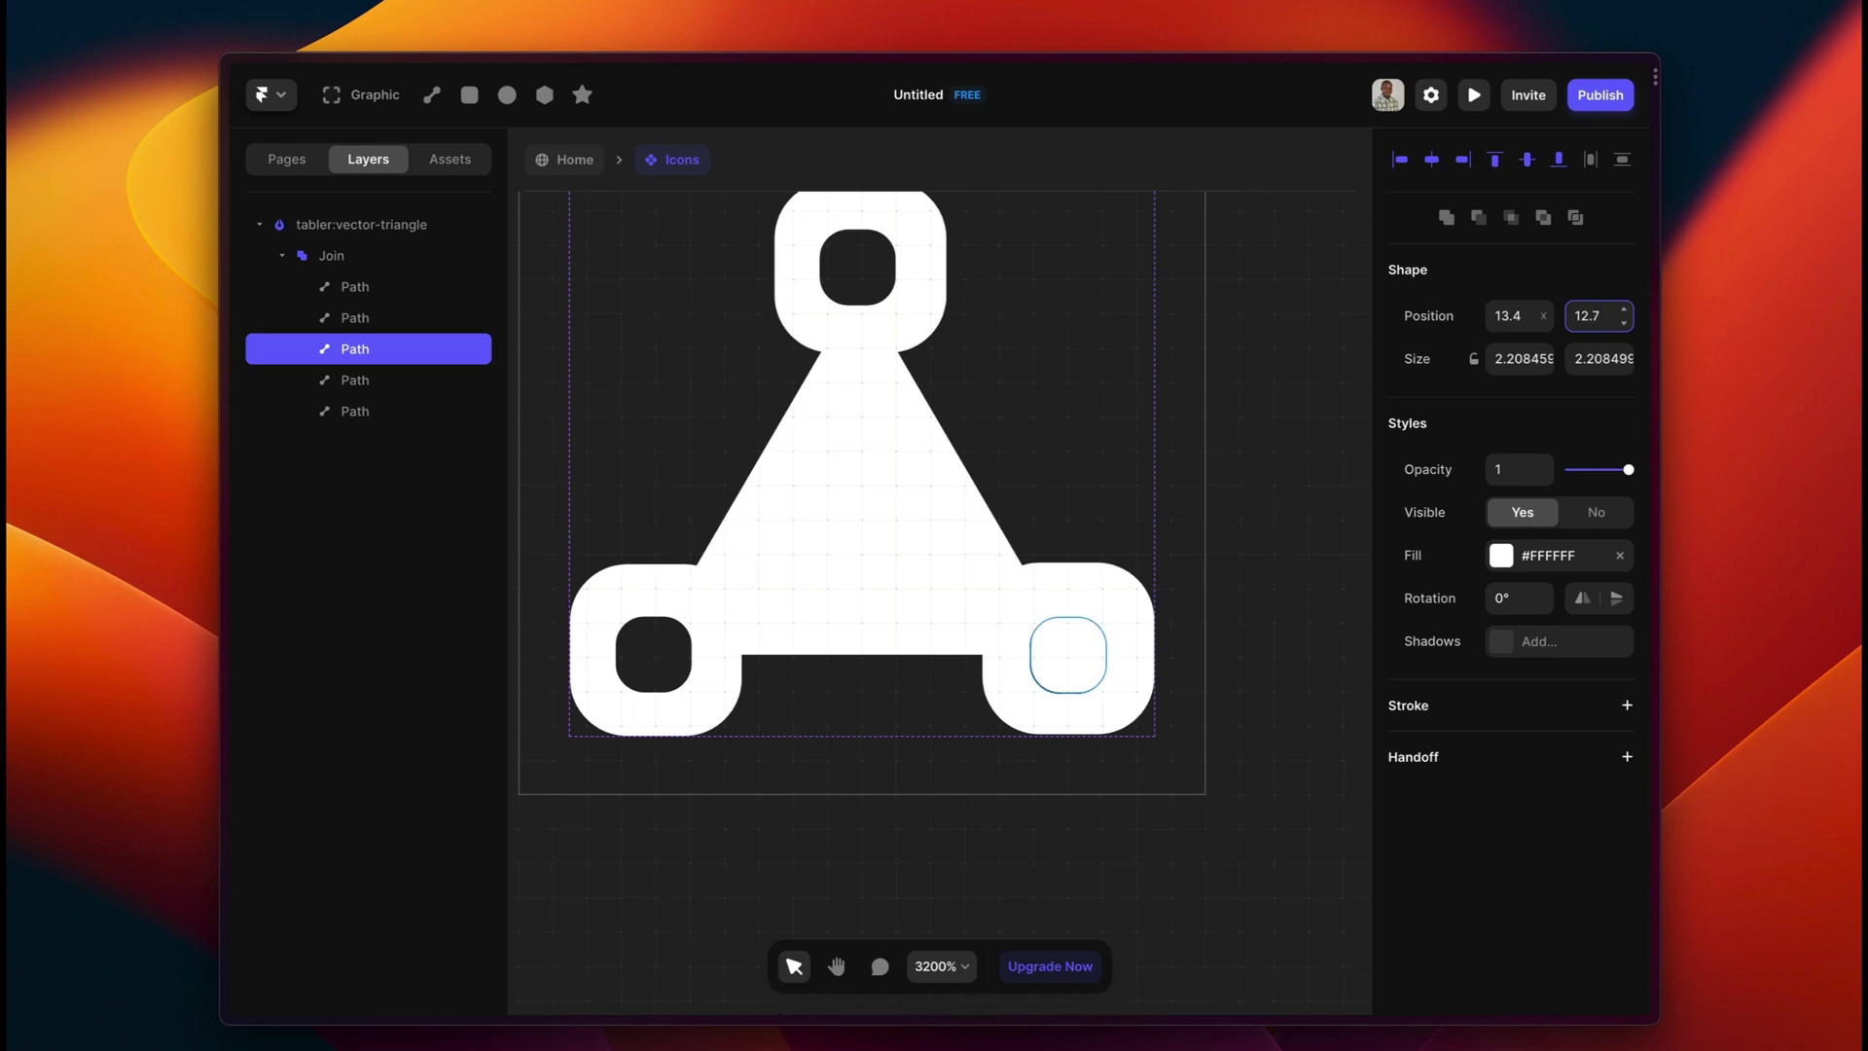
Find and delete the extra covering path to open the triangle's bottom-right hole.
{"action": "left_click", "coordinate": [387, 410]}
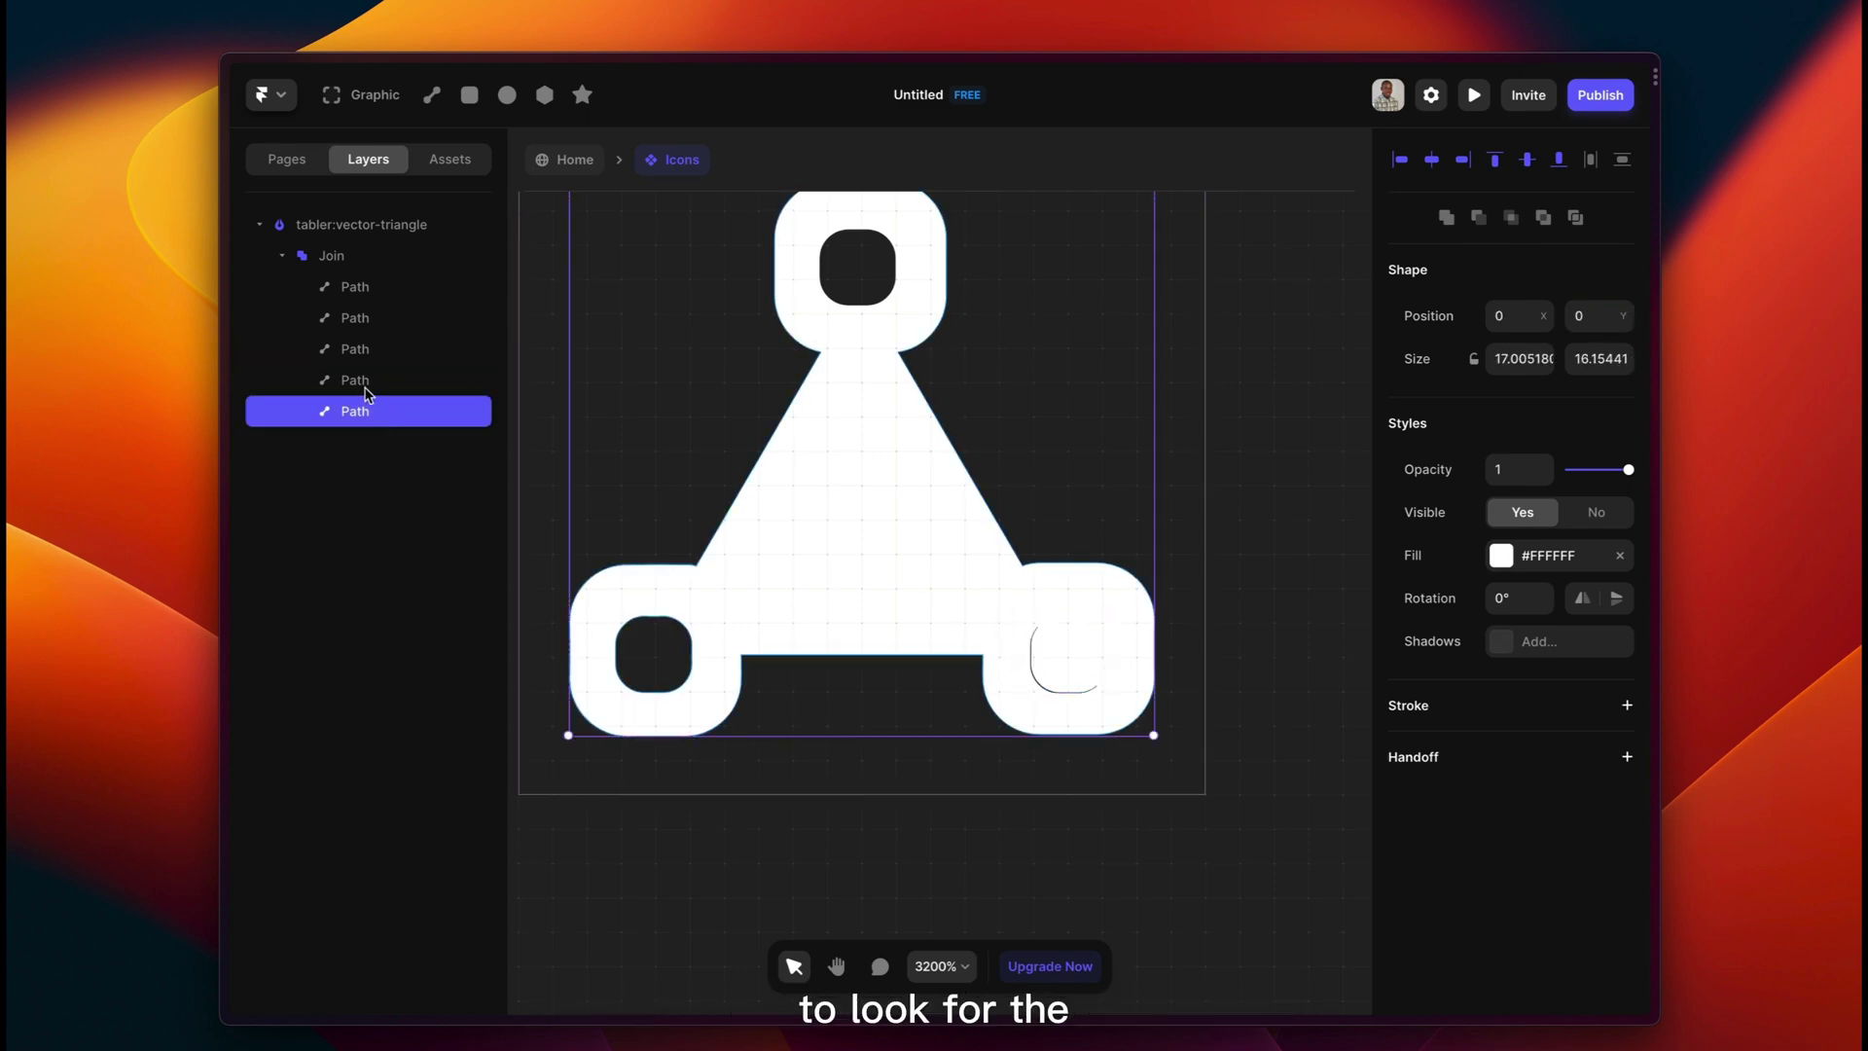
{"action": "left_click", "coordinate": [365, 383]}
{"action": "left_click", "coordinate": [368, 353]}
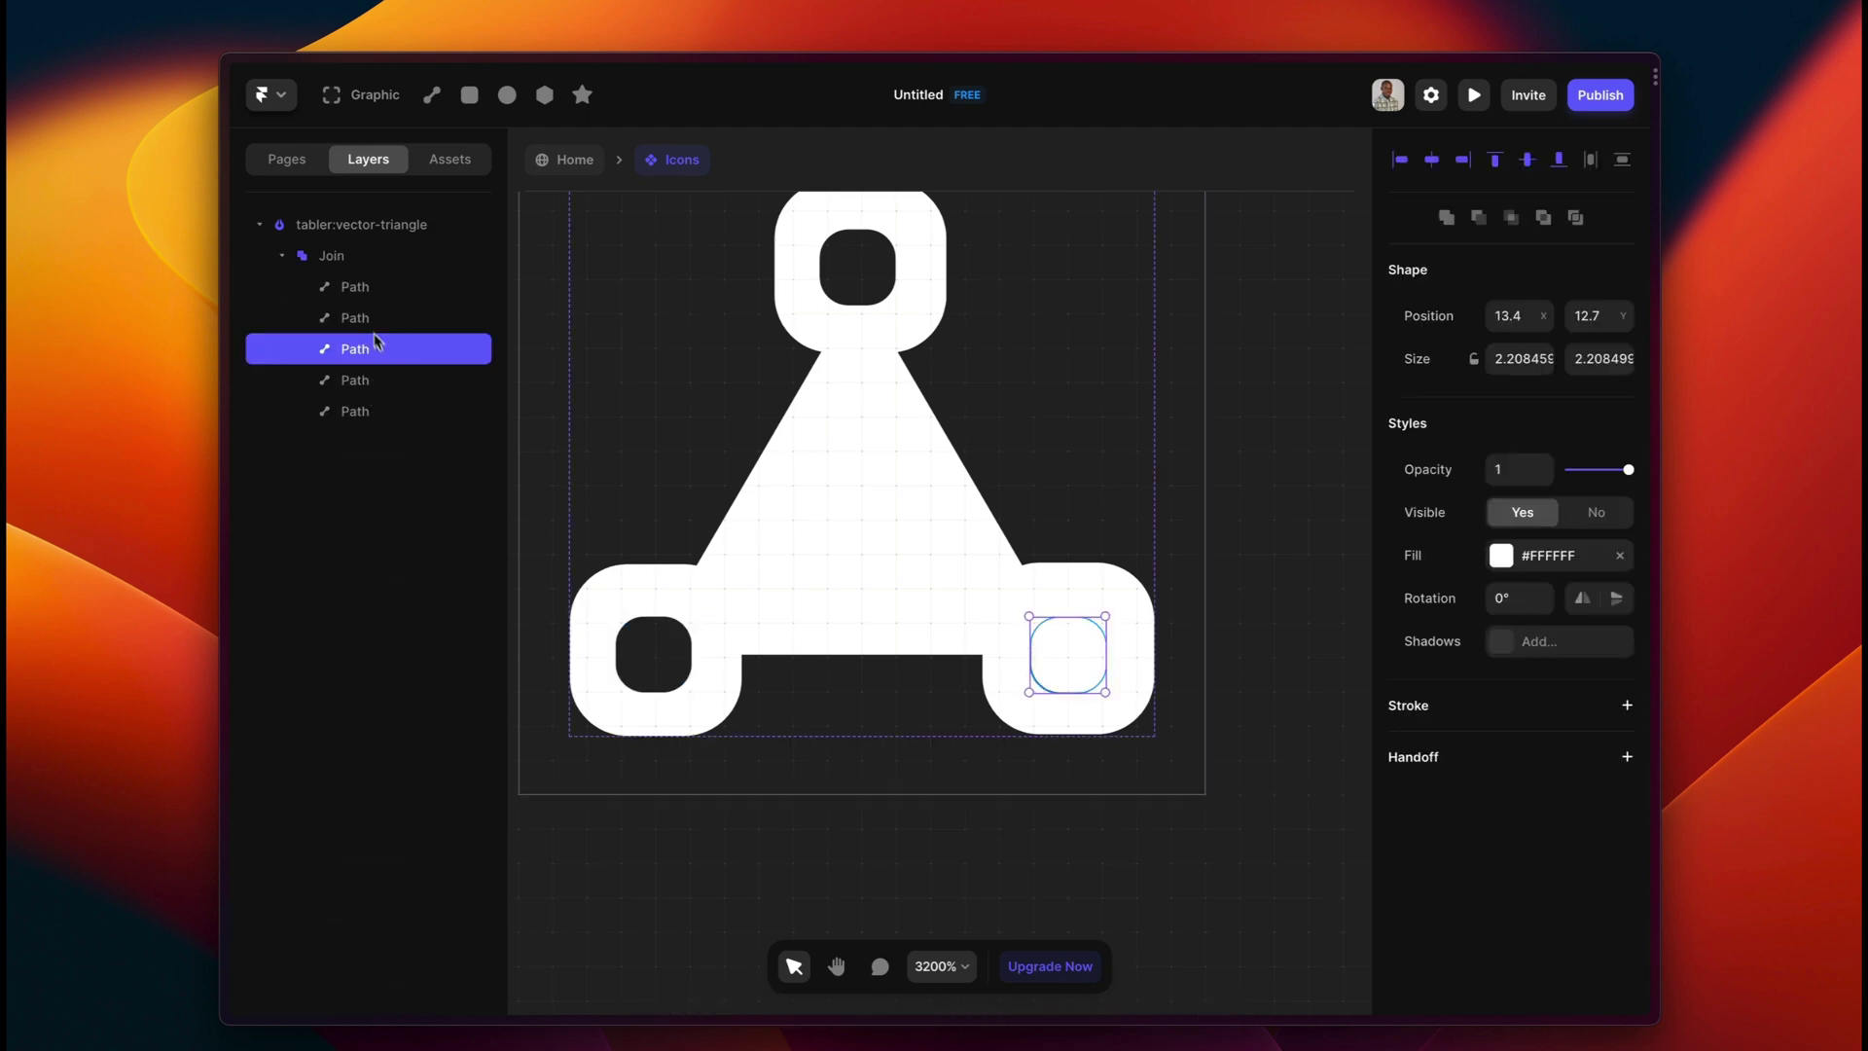
{"action": "left_click", "coordinate": [367, 318]}
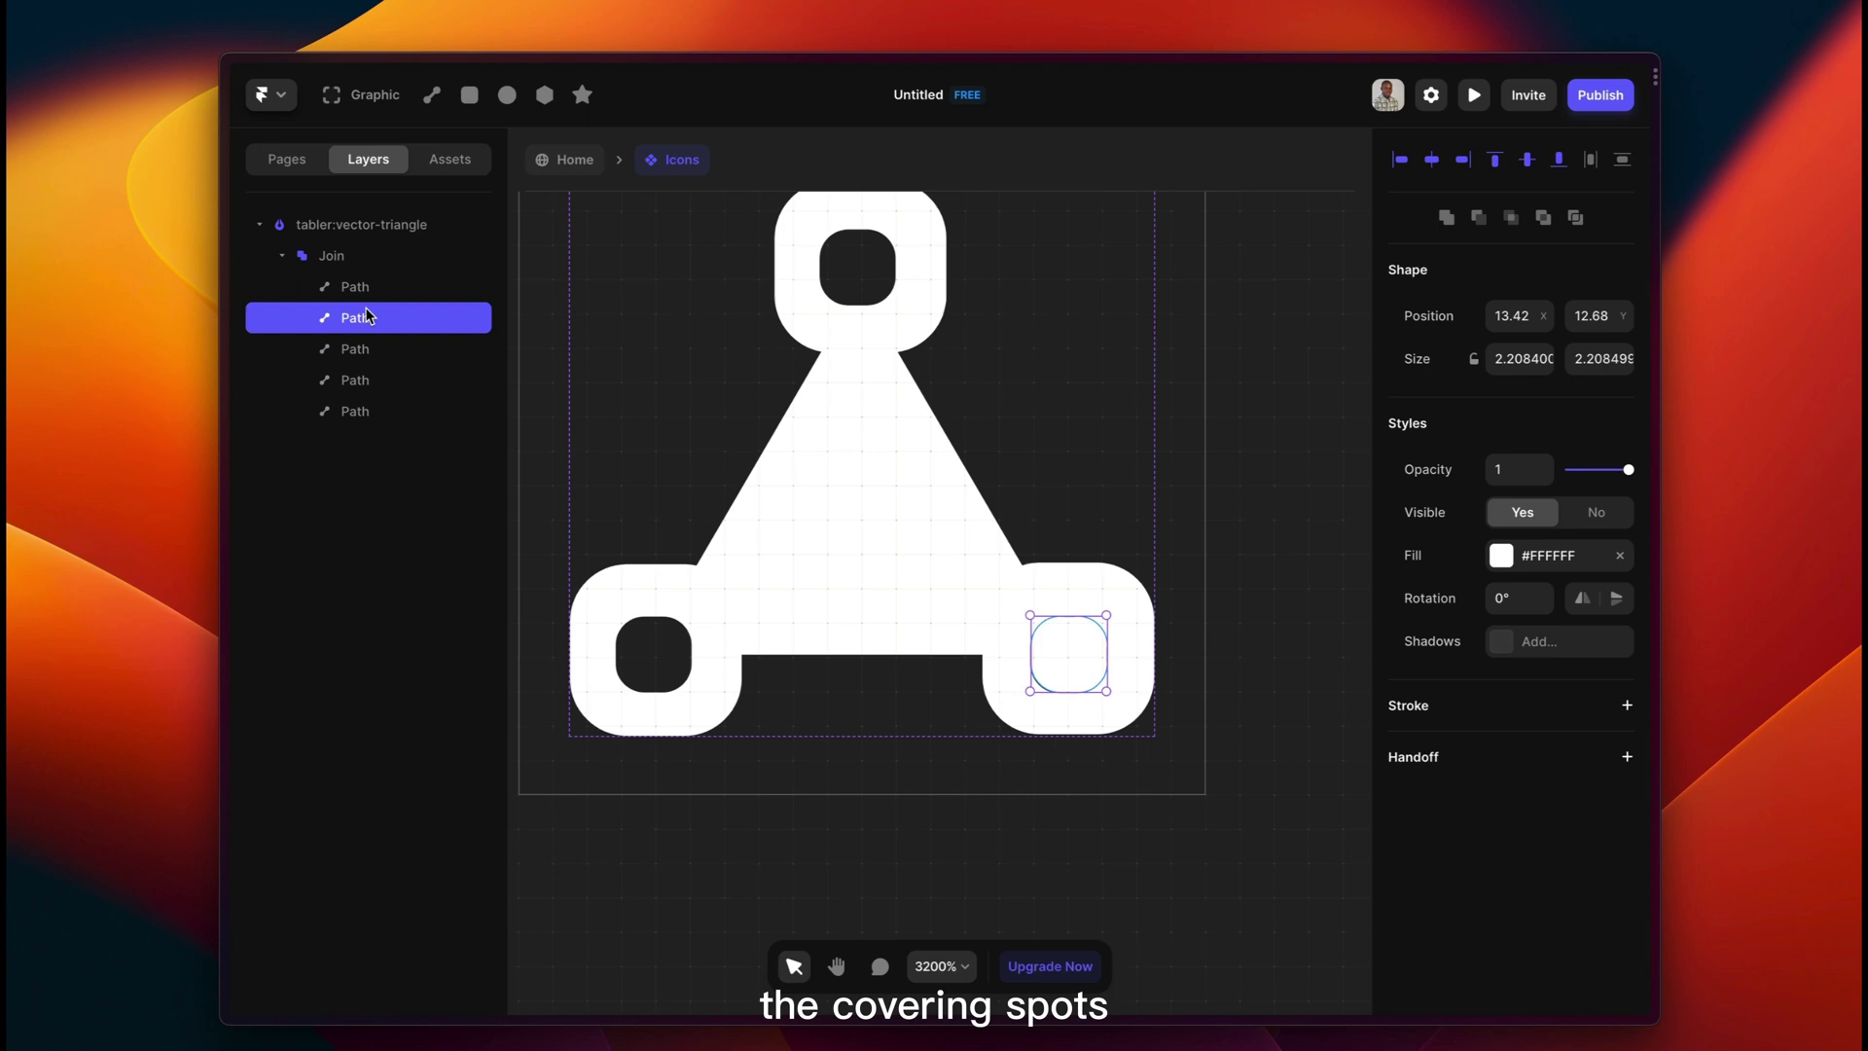
{"action": "key", "text": "Delete"}
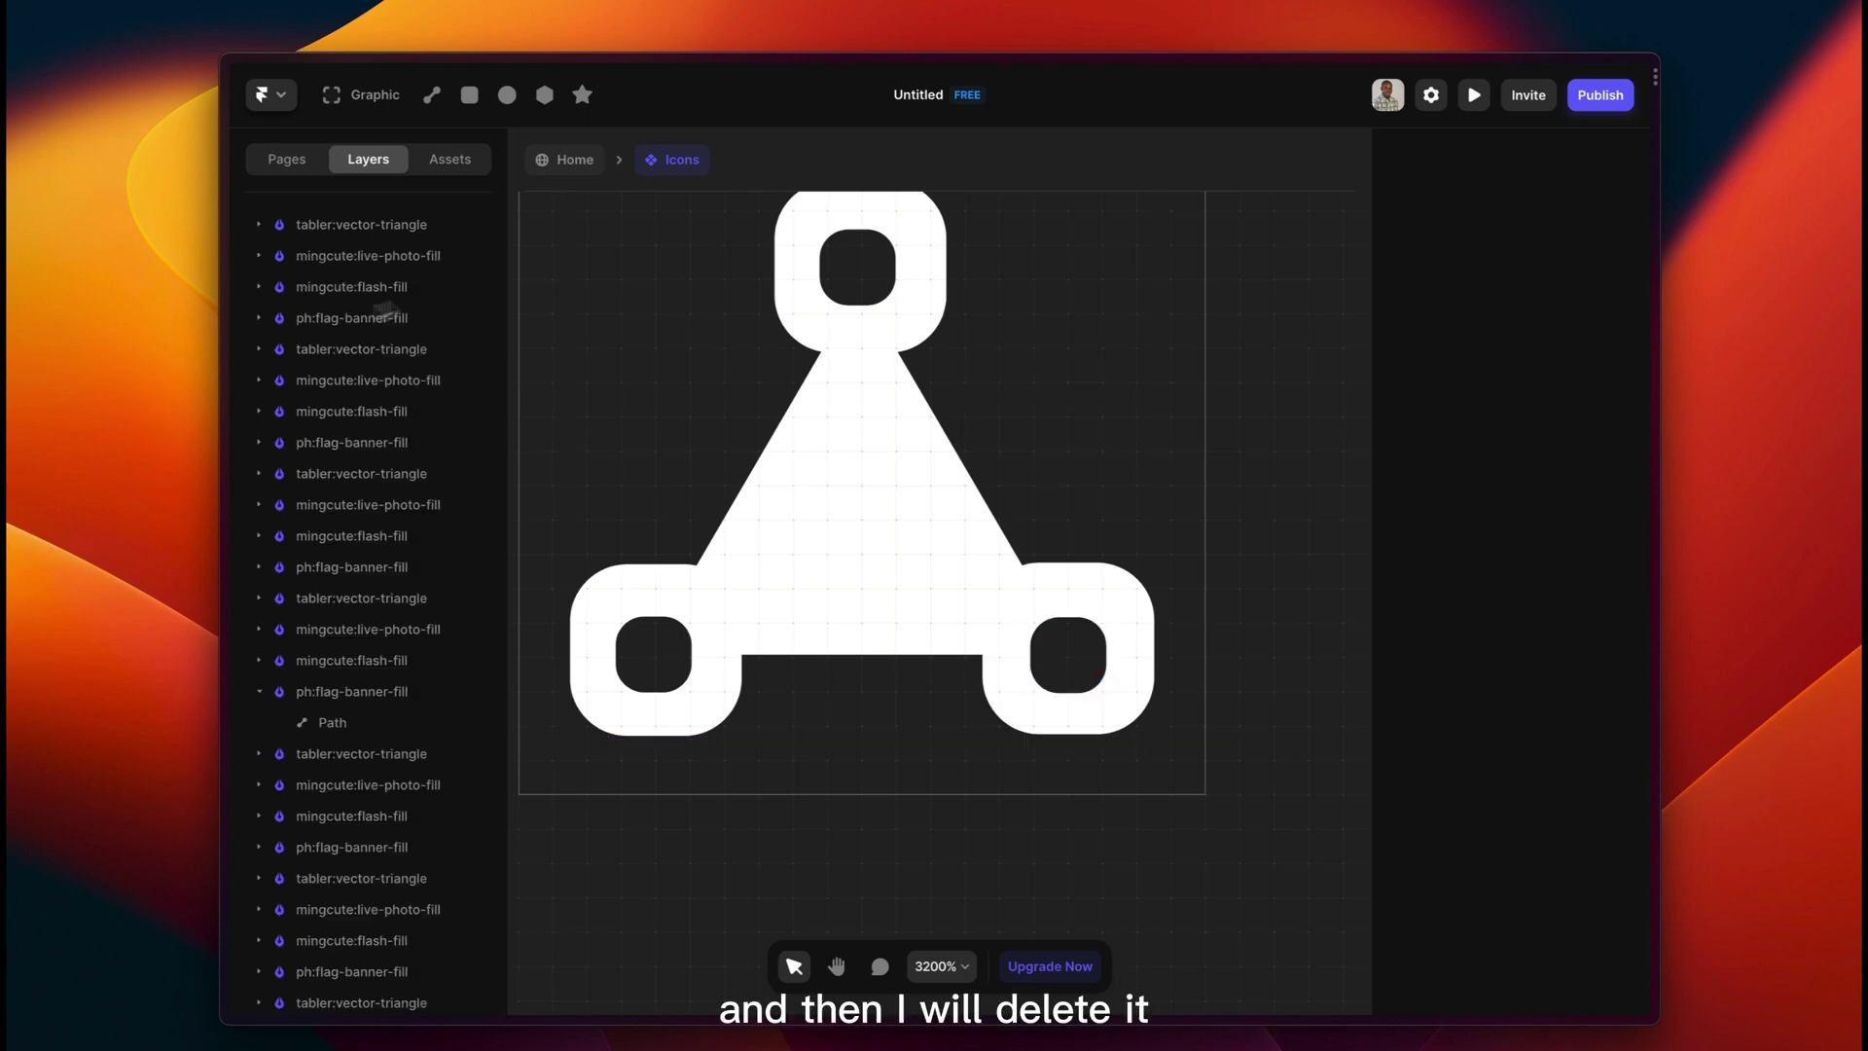
{"action": "scroll", "coordinate": [1026, 630], "scroll_direction": "down", "scroll_amount": 5}
{"action": "scroll", "coordinate": [1022, 634], "scroll_direction": "down", "scroll_amount": 5}
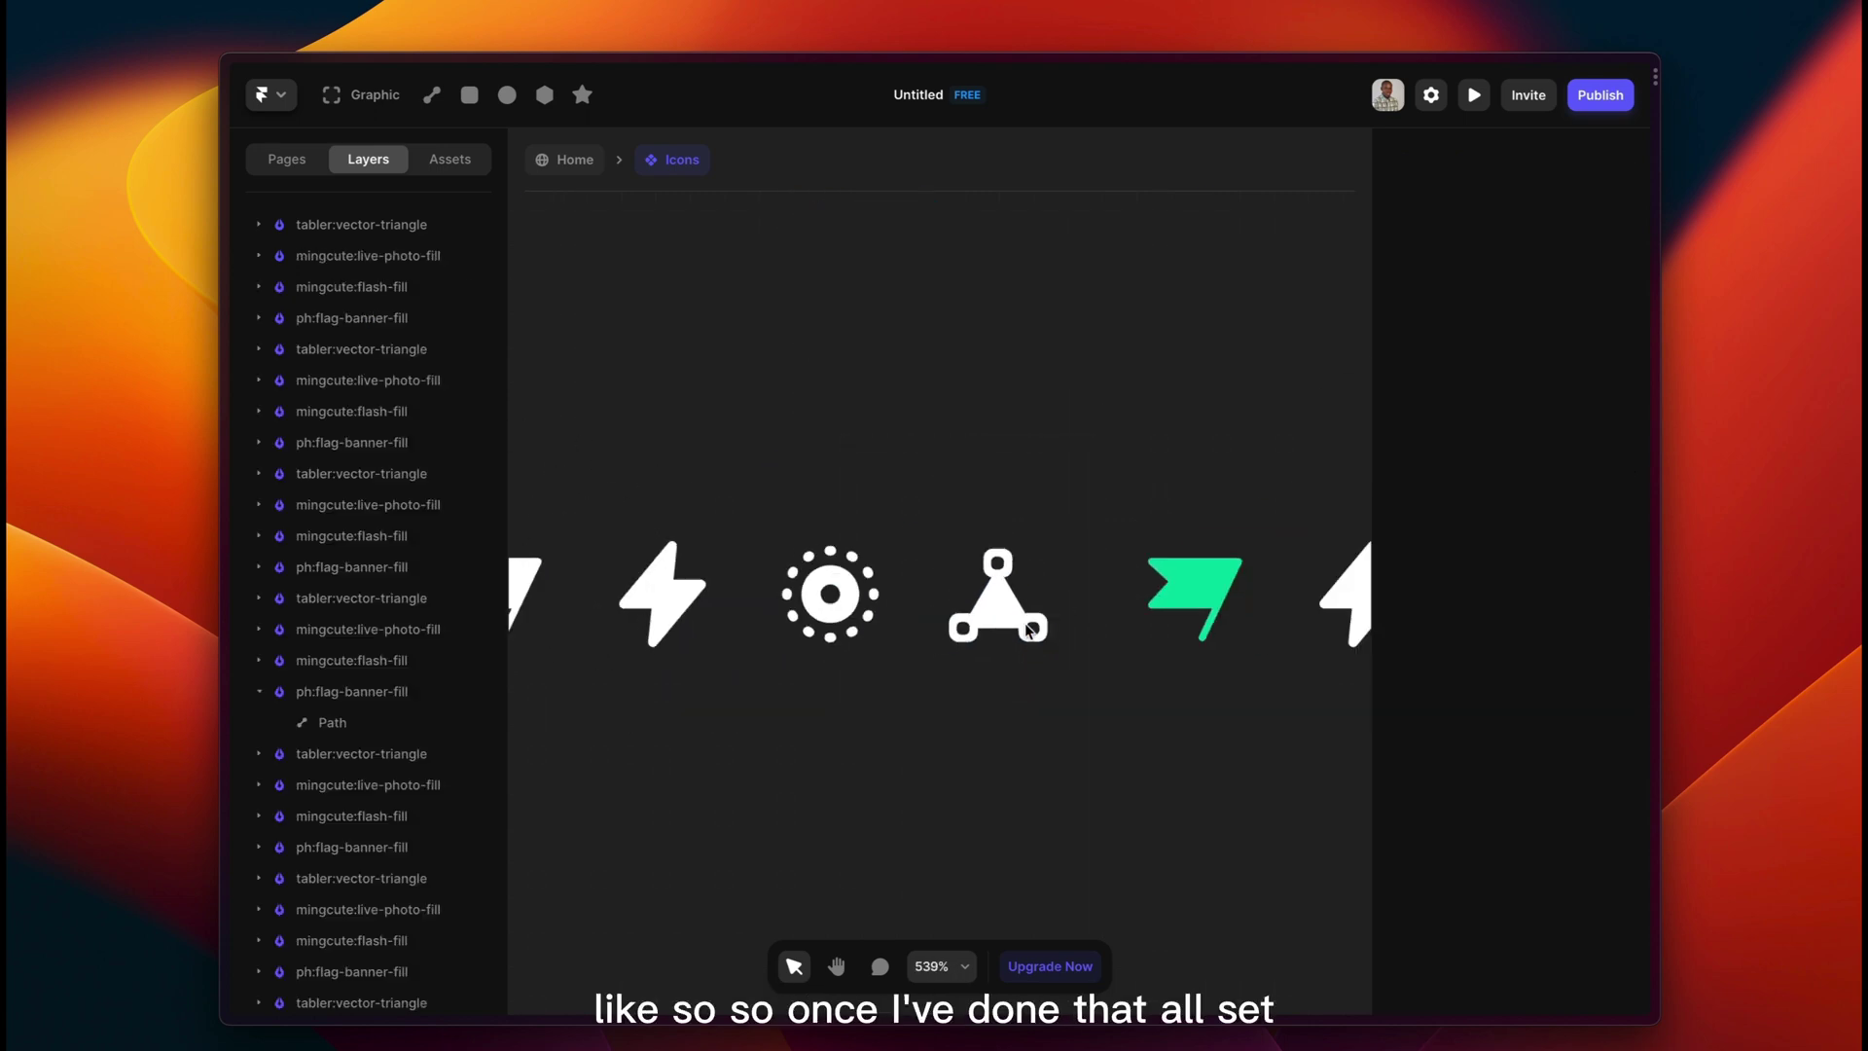
{"action": "scroll", "coordinate": [992, 642], "scroll_direction": "down", "scroll_amount": 3}
Exit graphic editing and hide the flash, live-photo and triangle icons in the primary Flag variant.
{"action": "key", "text": "Escape"}
{"action": "scroll", "coordinate": [939, 706], "scroll_direction": "down", "scroll_amount": 3}
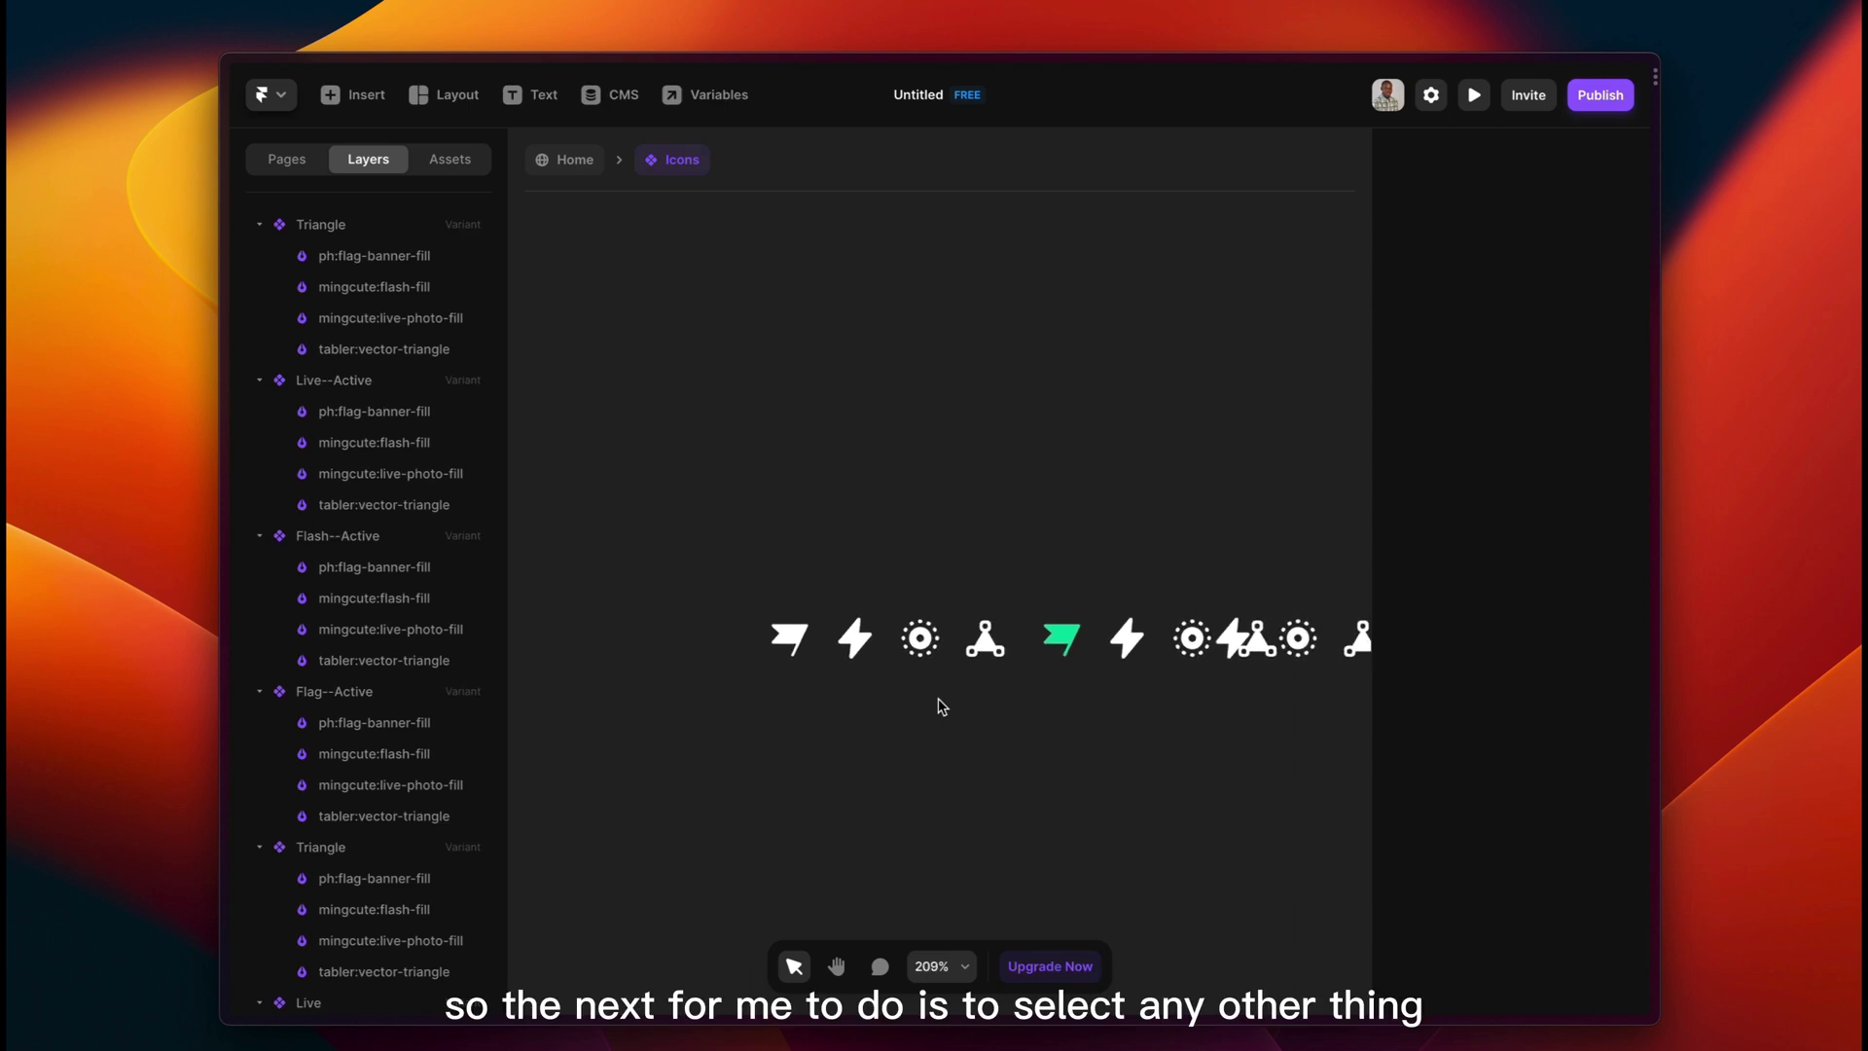
{"action": "scroll", "coordinate": [939, 706], "scroll_direction": "down", "scroll_amount": 2}
{"action": "left_click", "coordinate": [827, 646]}
{"action": "left_click", "coordinate": [889, 634], "text": "shift"}
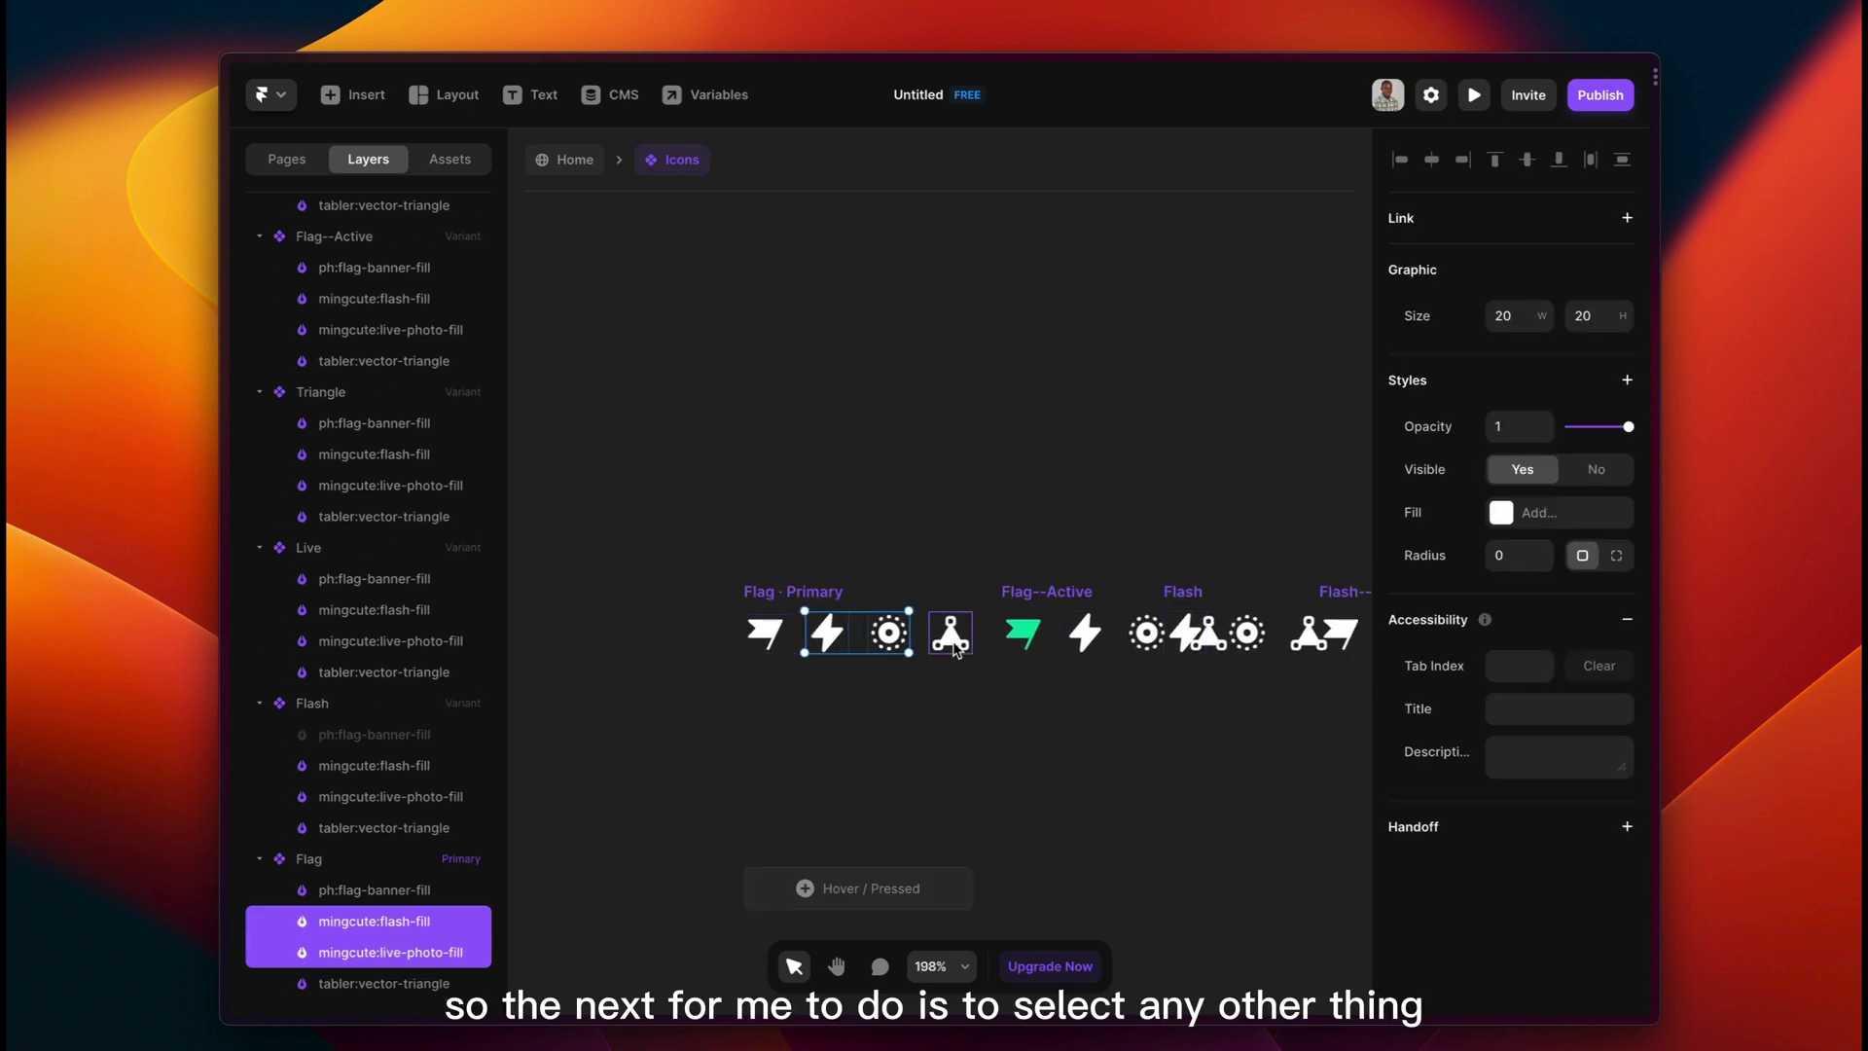
{"action": "left_click", "coordinate": [950, 635], "text": "shift"}
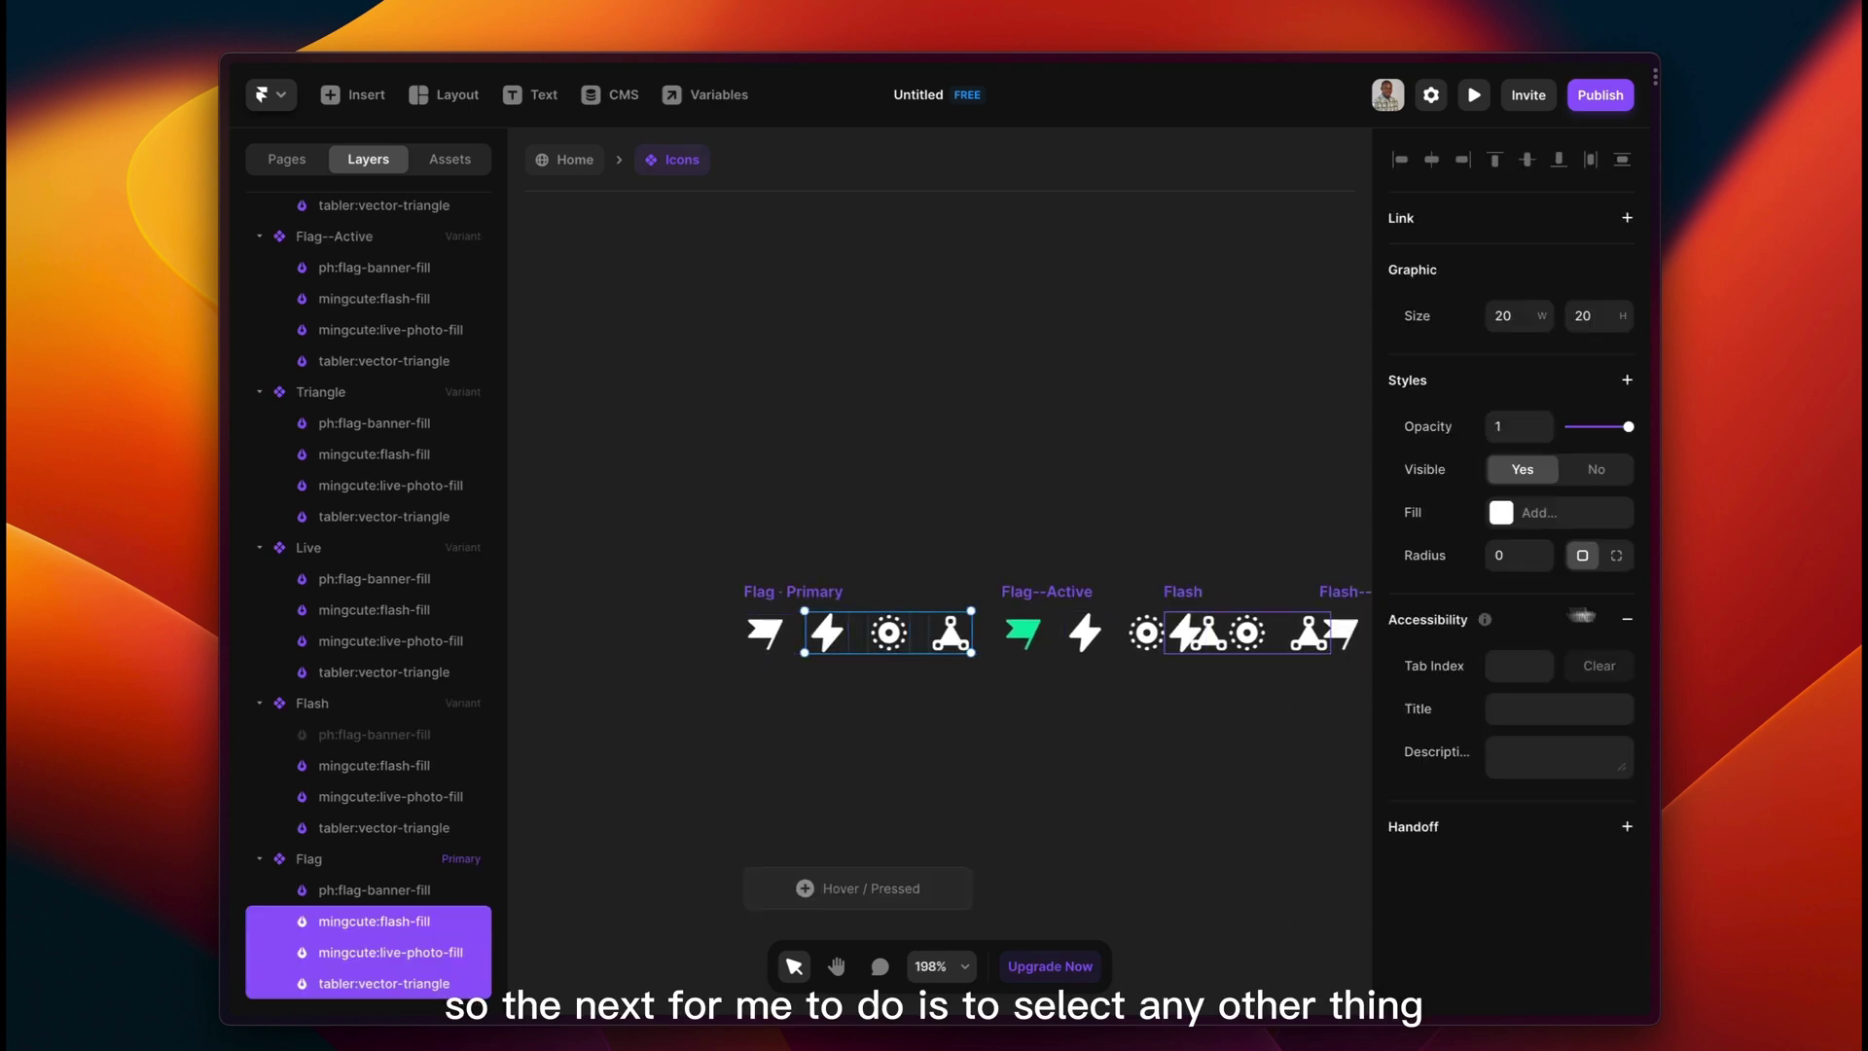
{"action": "left_click", "coordinate": [1589, 470]}
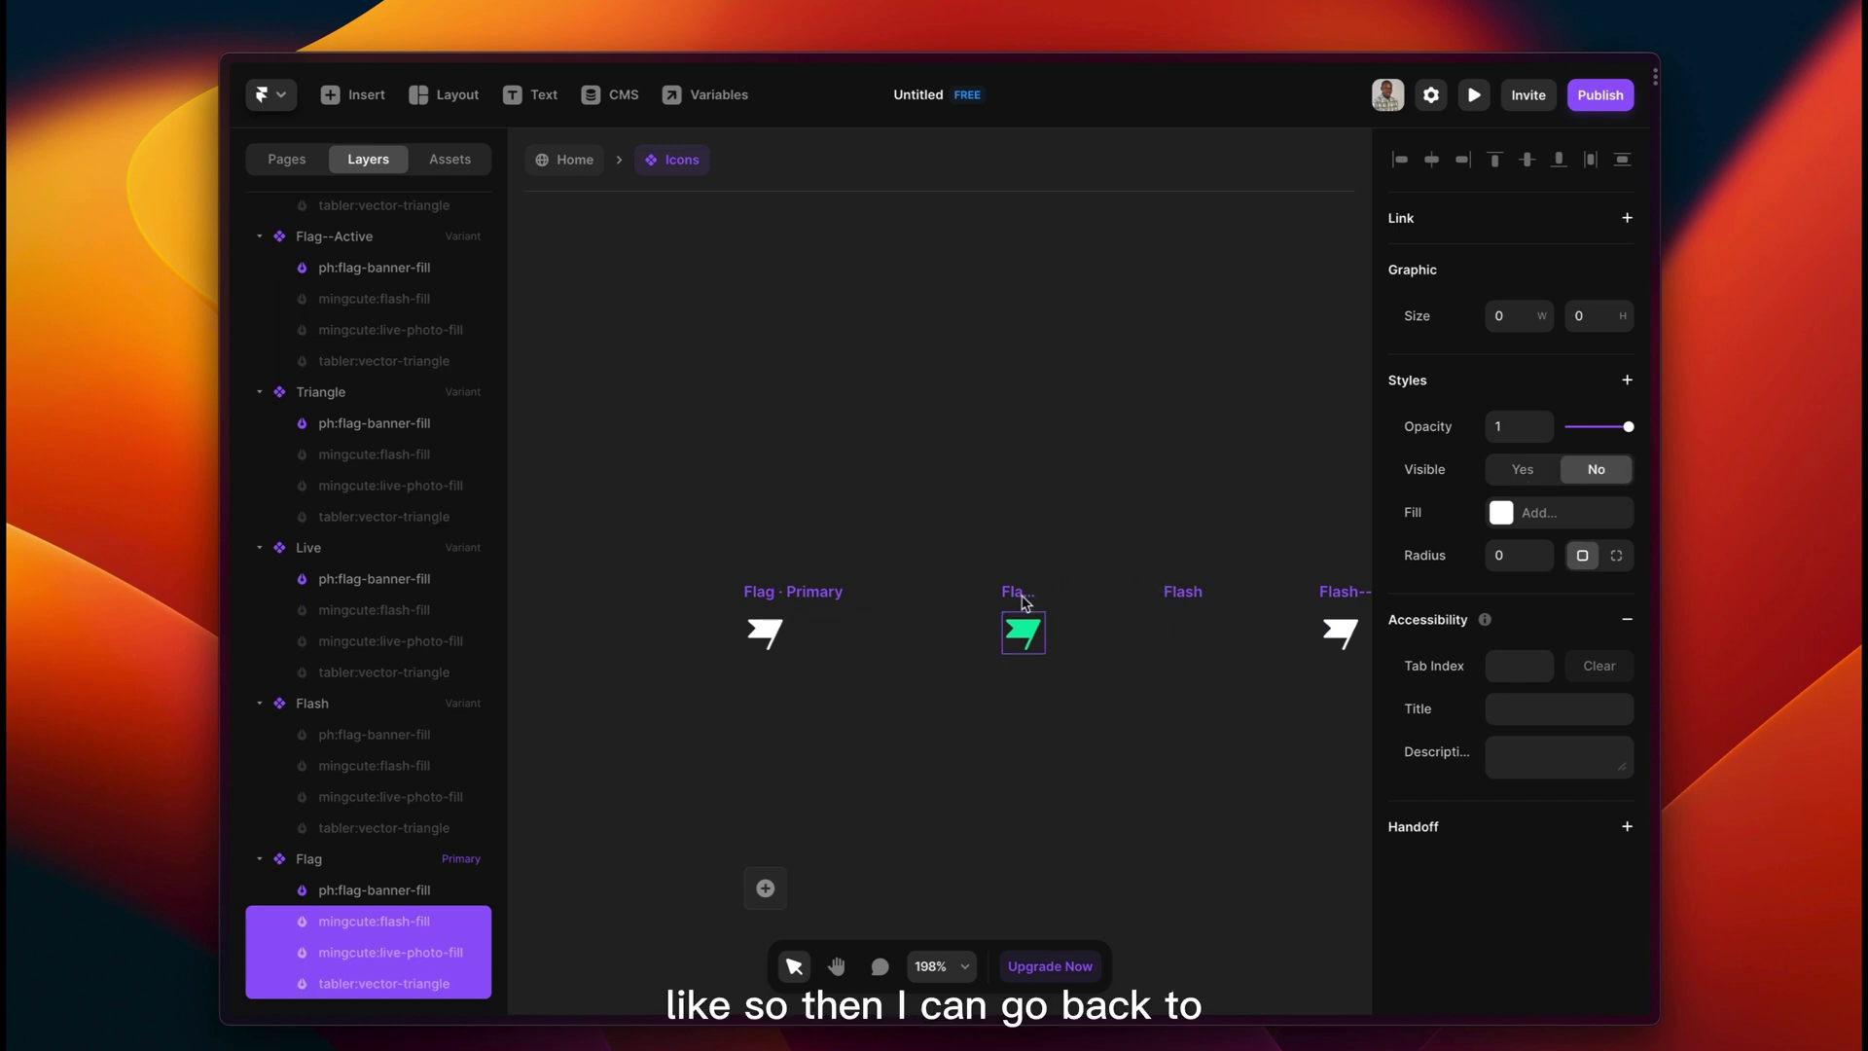
Make the flash icon visible in the Flash variant.
{"action": "left_click", "coordinate": [1021, 605]}
{"action": "left_click", "coordinate": [1180, 599]}
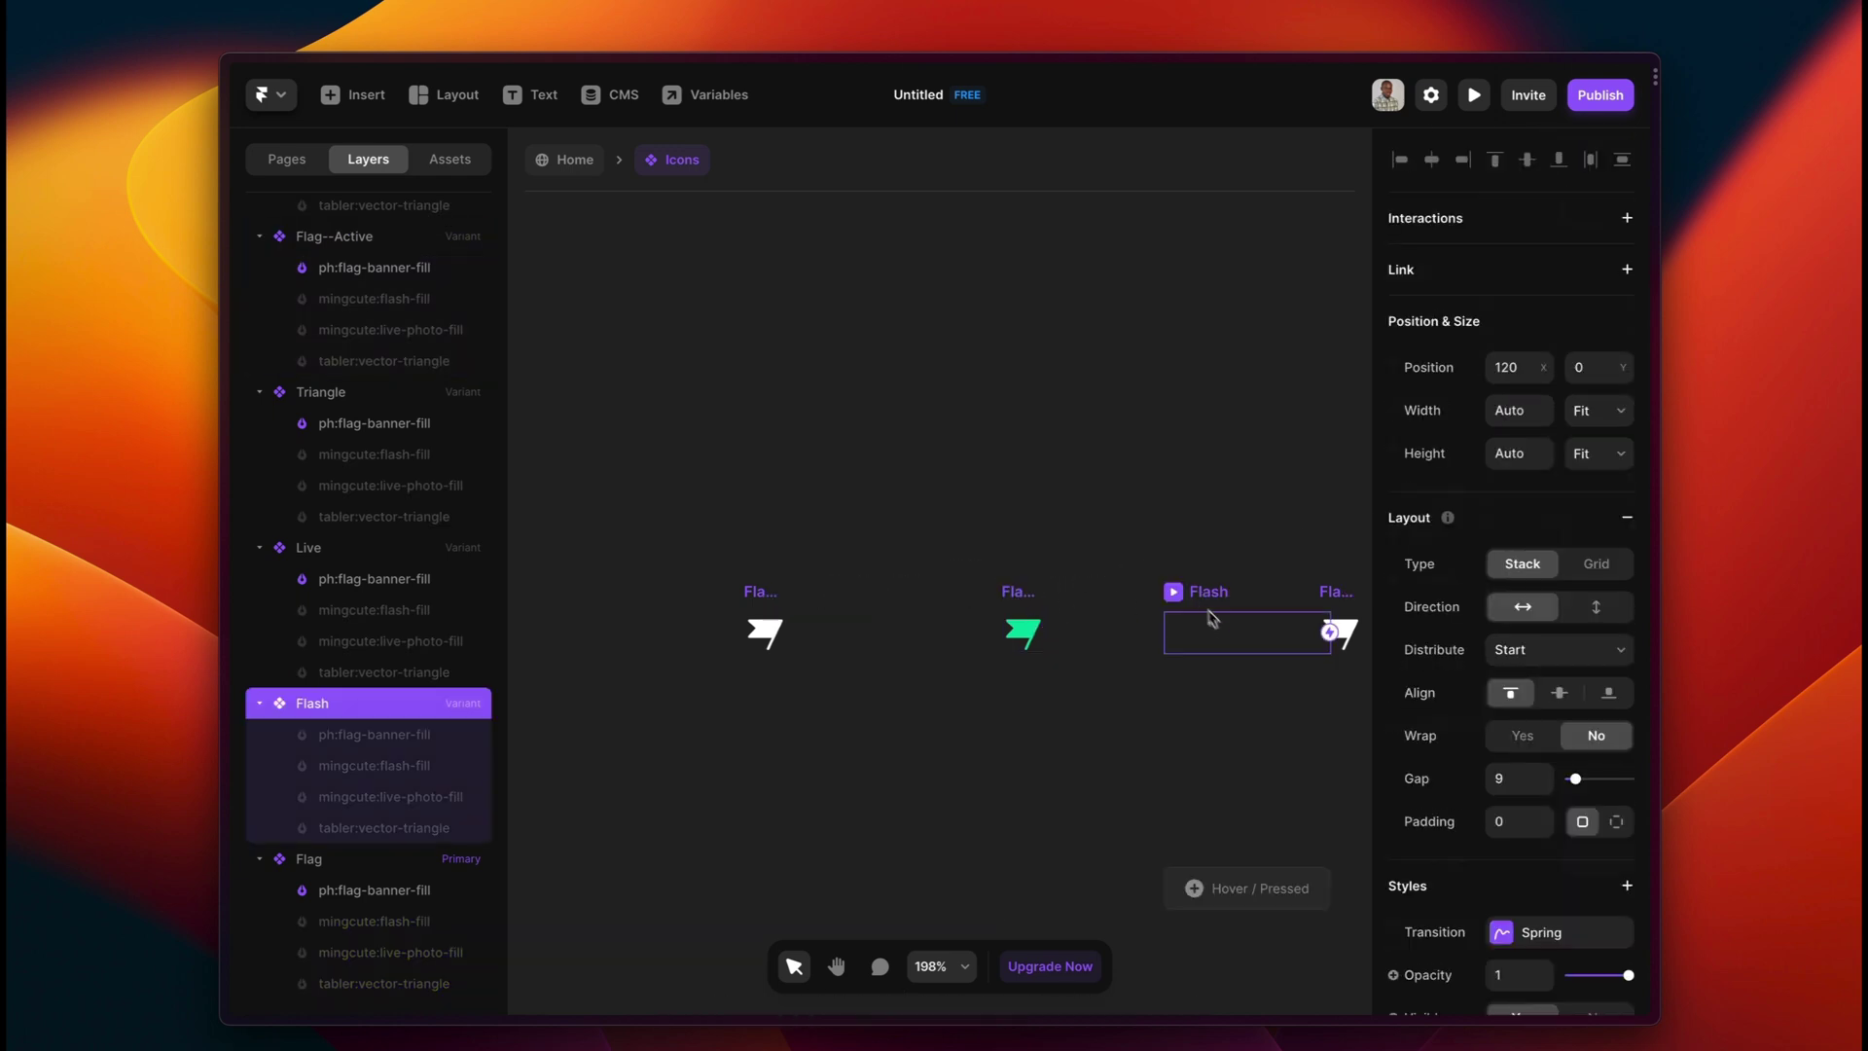
{"action": "left_click", "coordinate": [766, 632]}
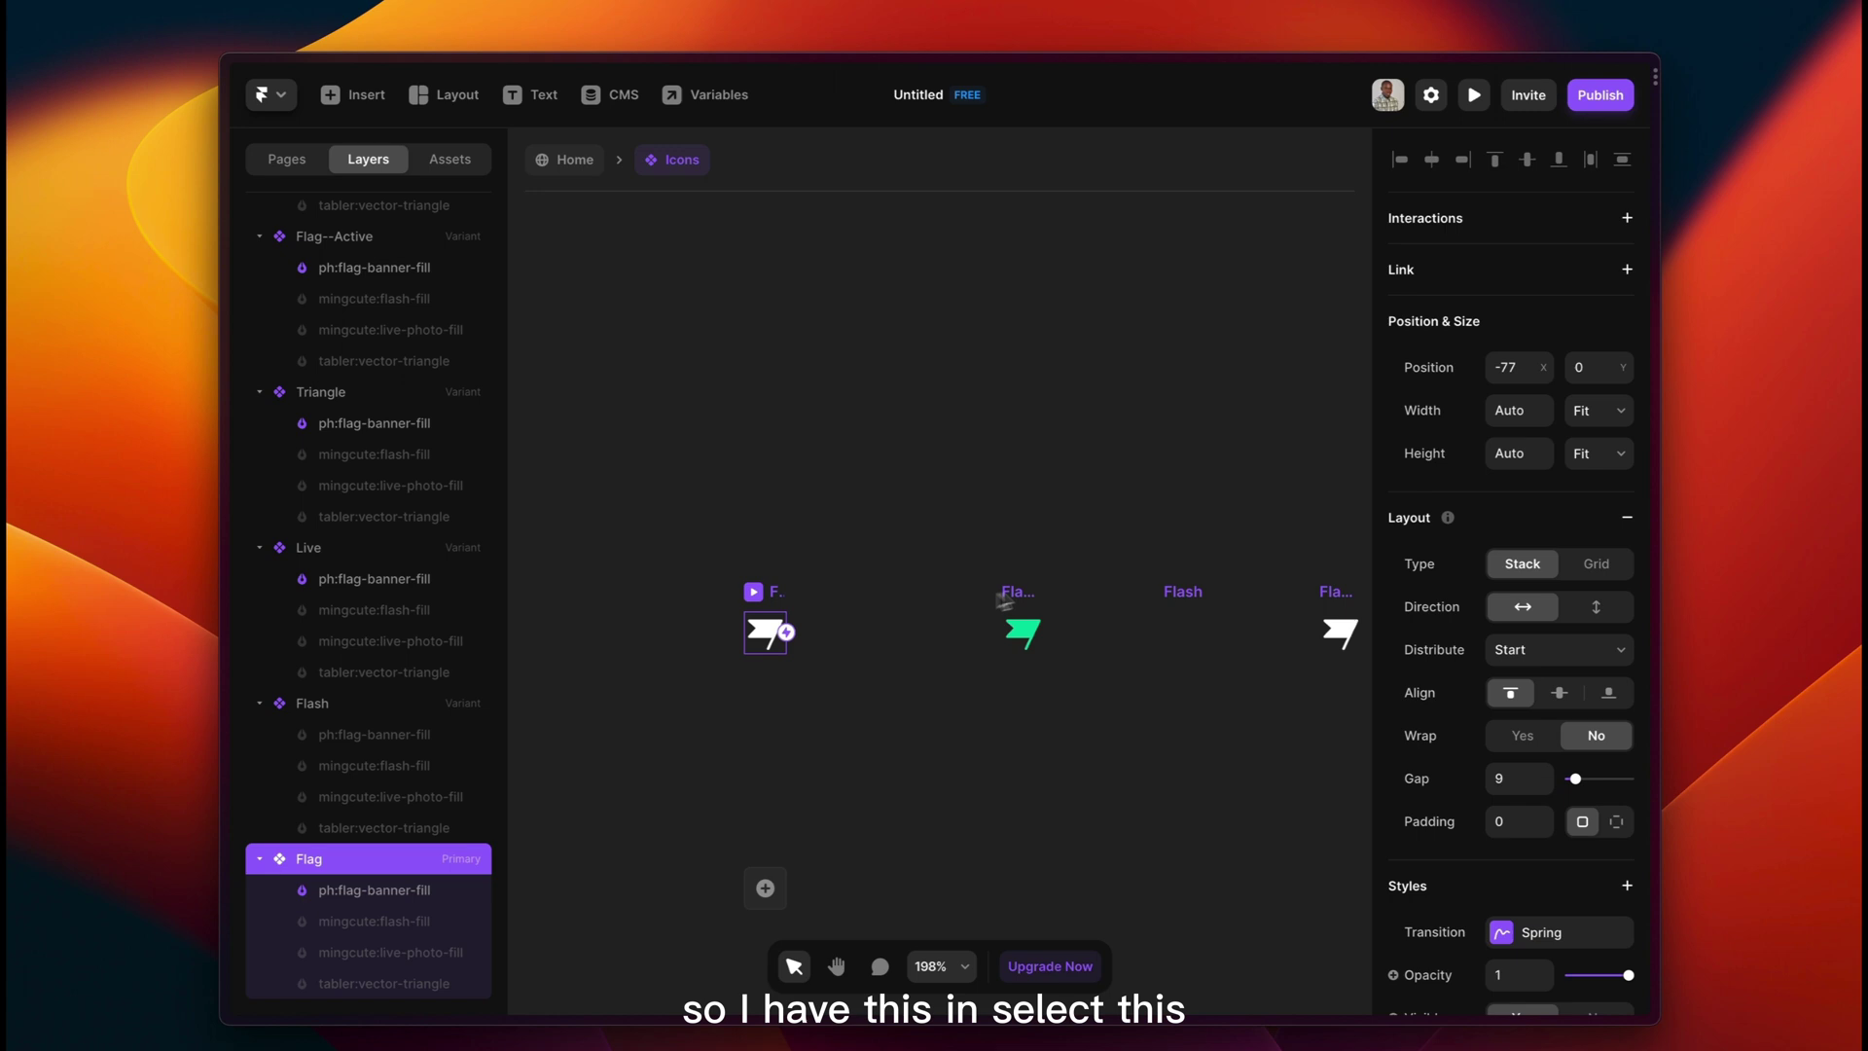
{"action": "left_click", "coordinate": [1021, 630]}
{"action": "left_click", "coordinate": [1188, 602]}
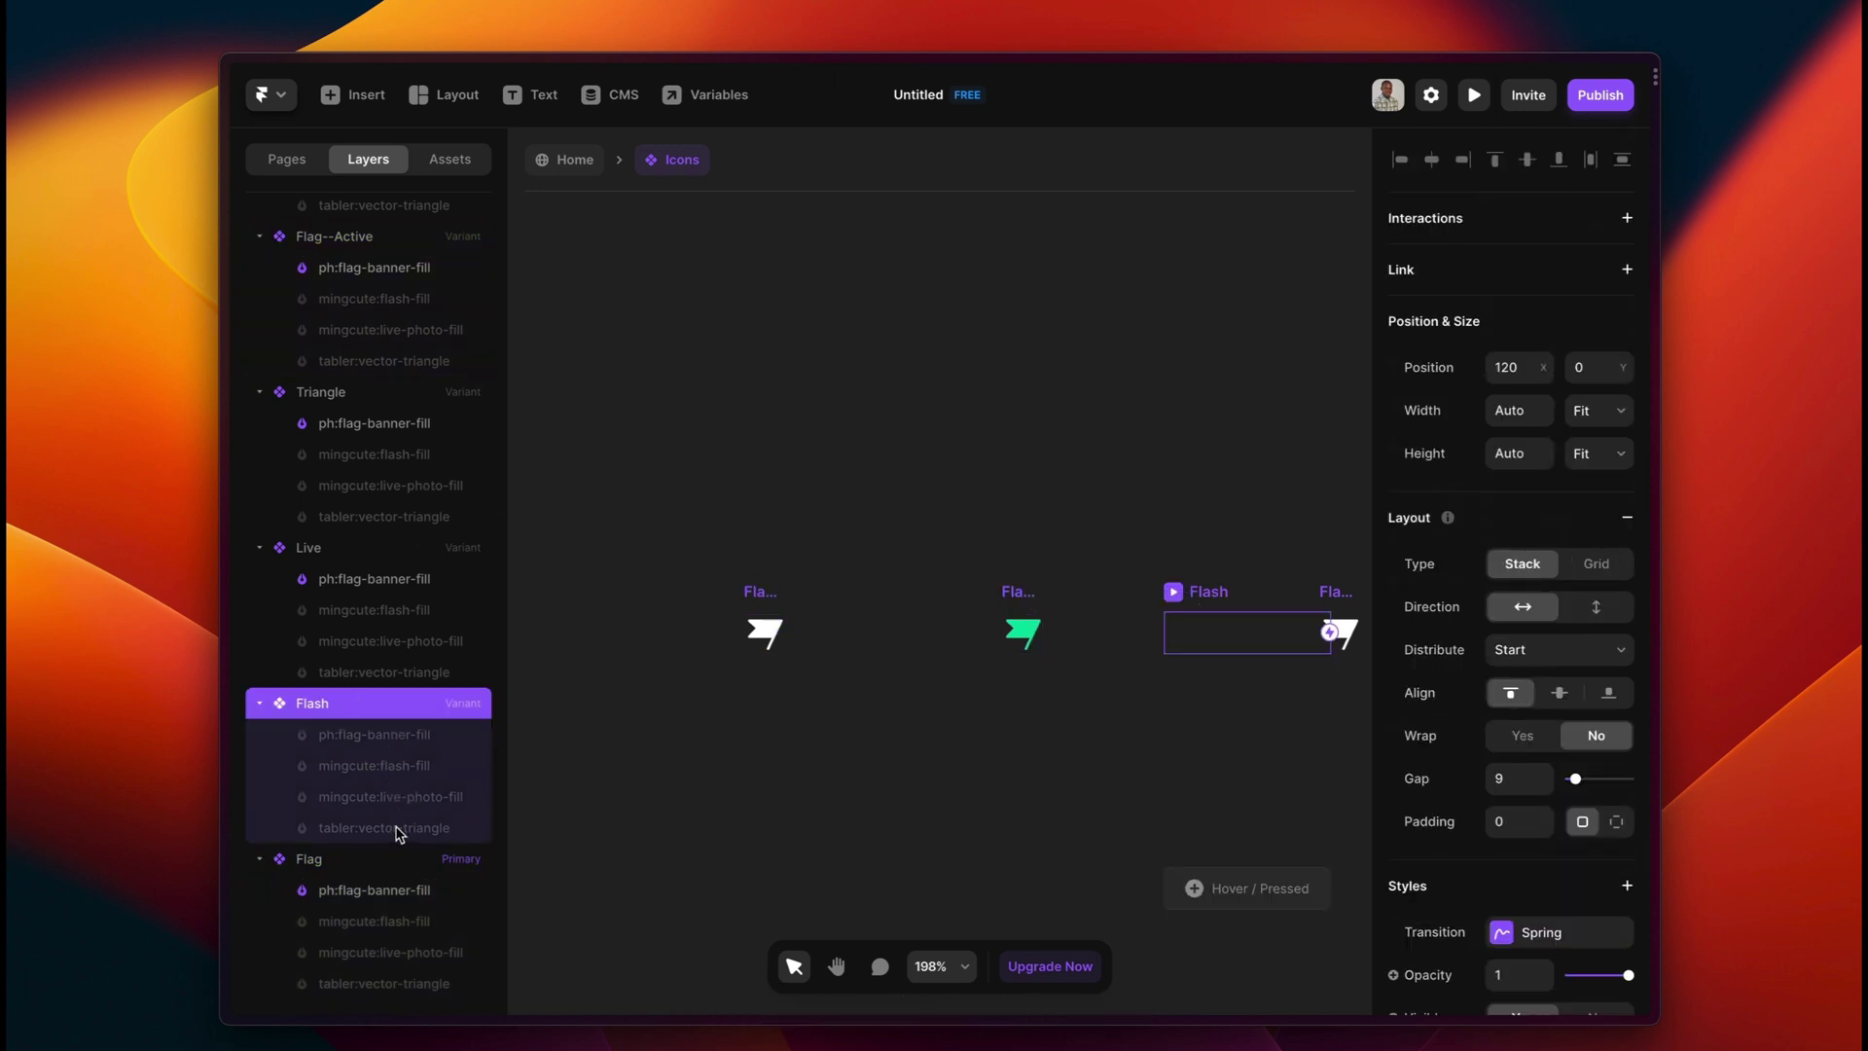
{"action": "left_click", "coordinate": [365, 770]}
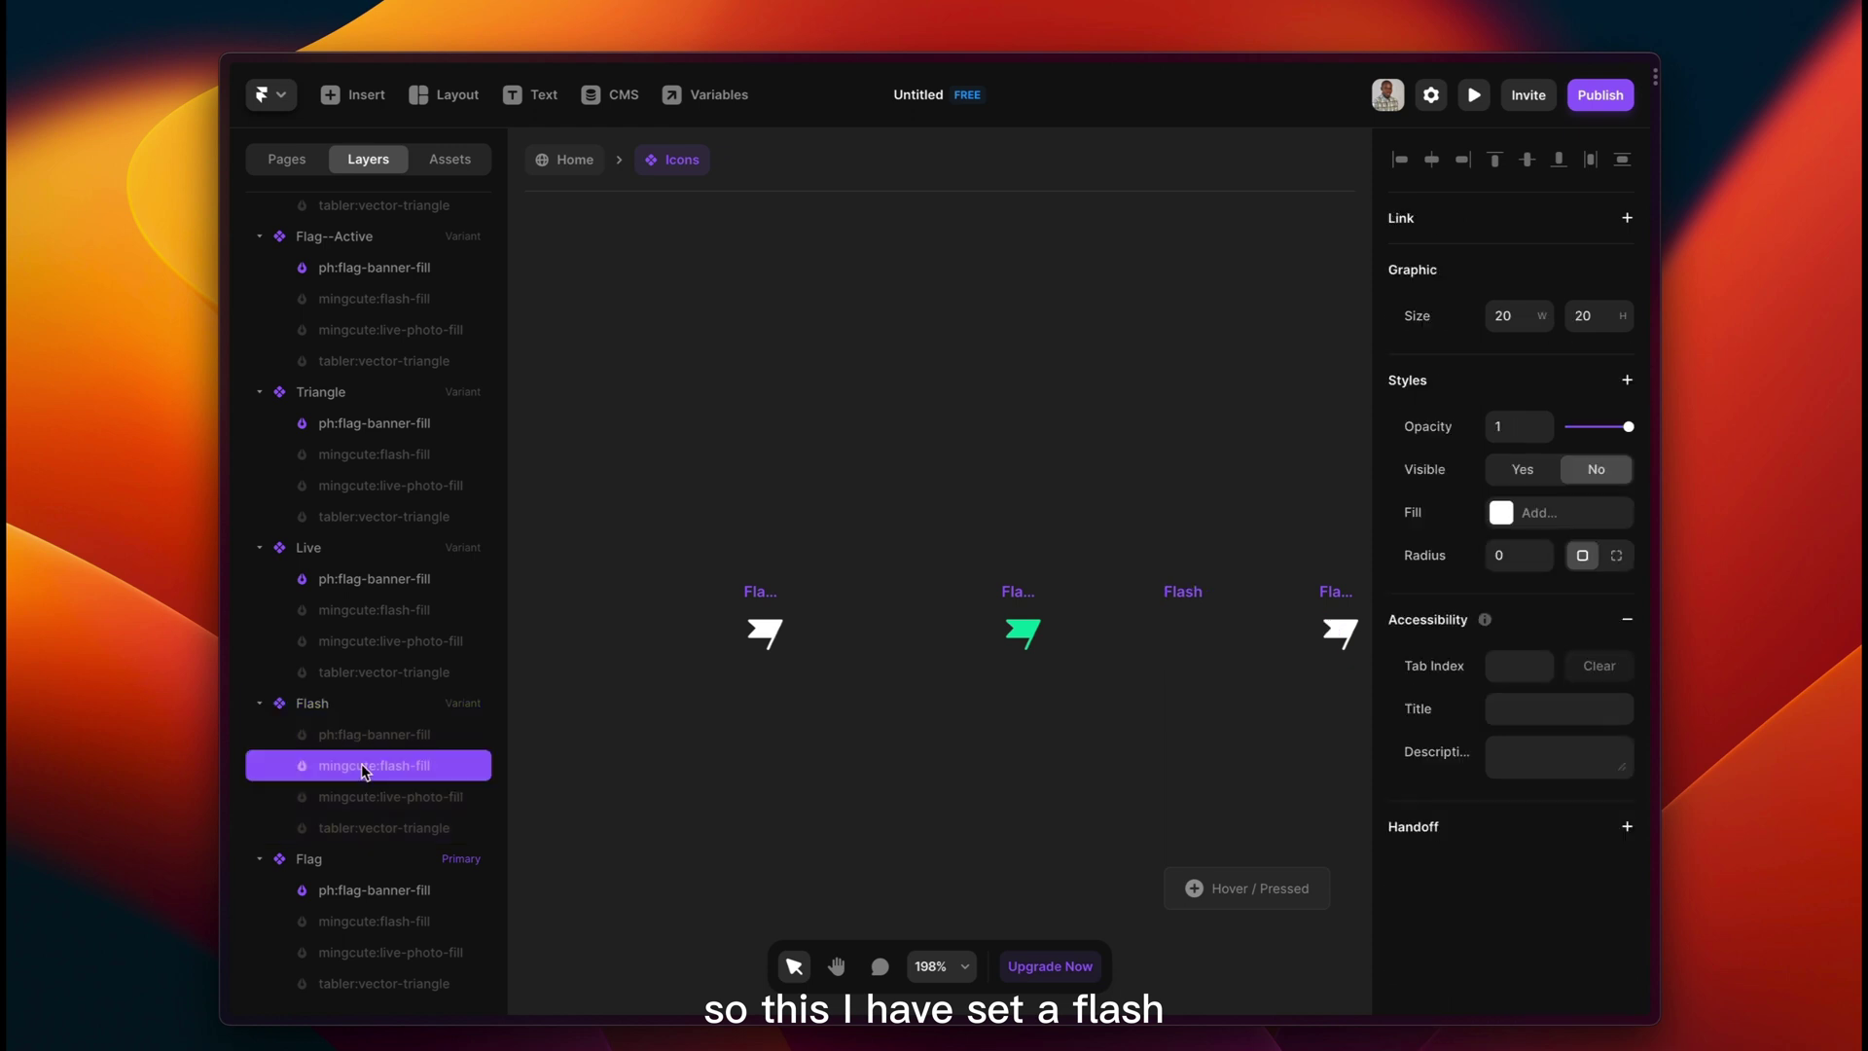
{"action": "left_click", "coordinate": [1518, 468]}
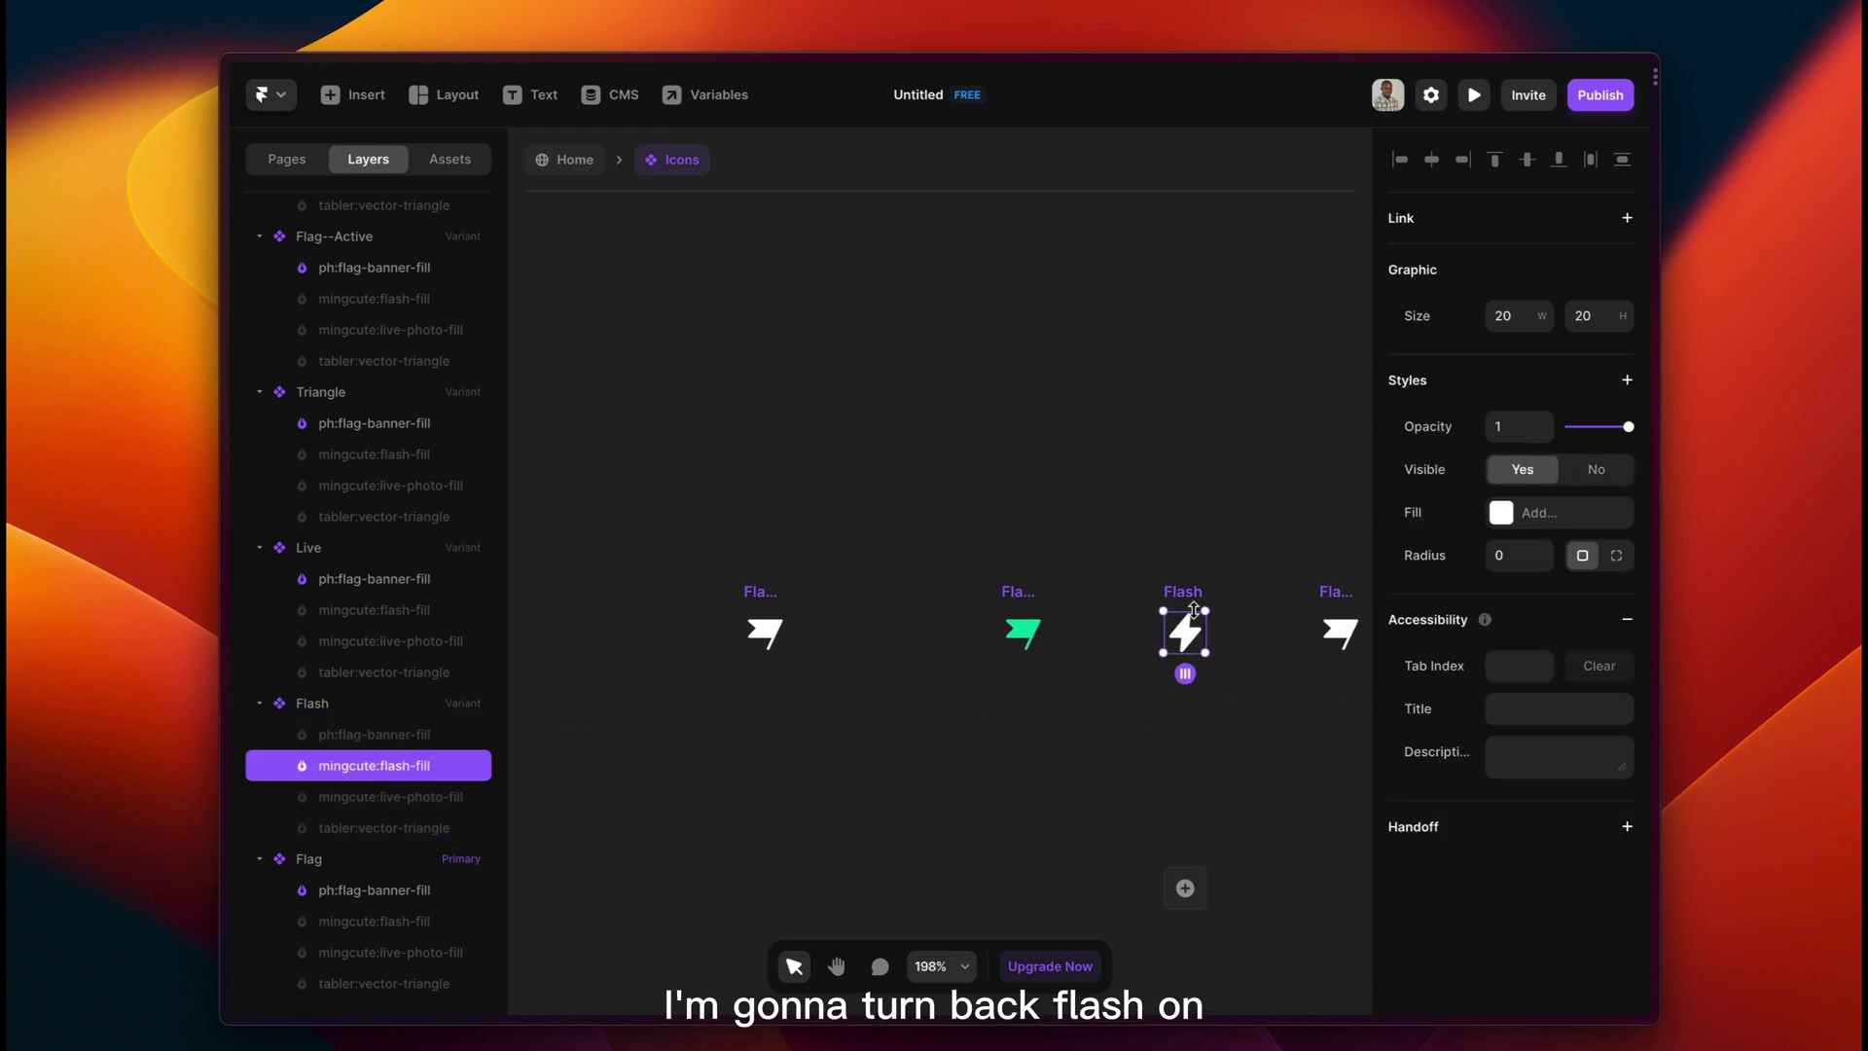
Preview the variant transition and select the flash icon inside Flash--Active.
{"action": "left_click", "coordinate": [1065, 621]}
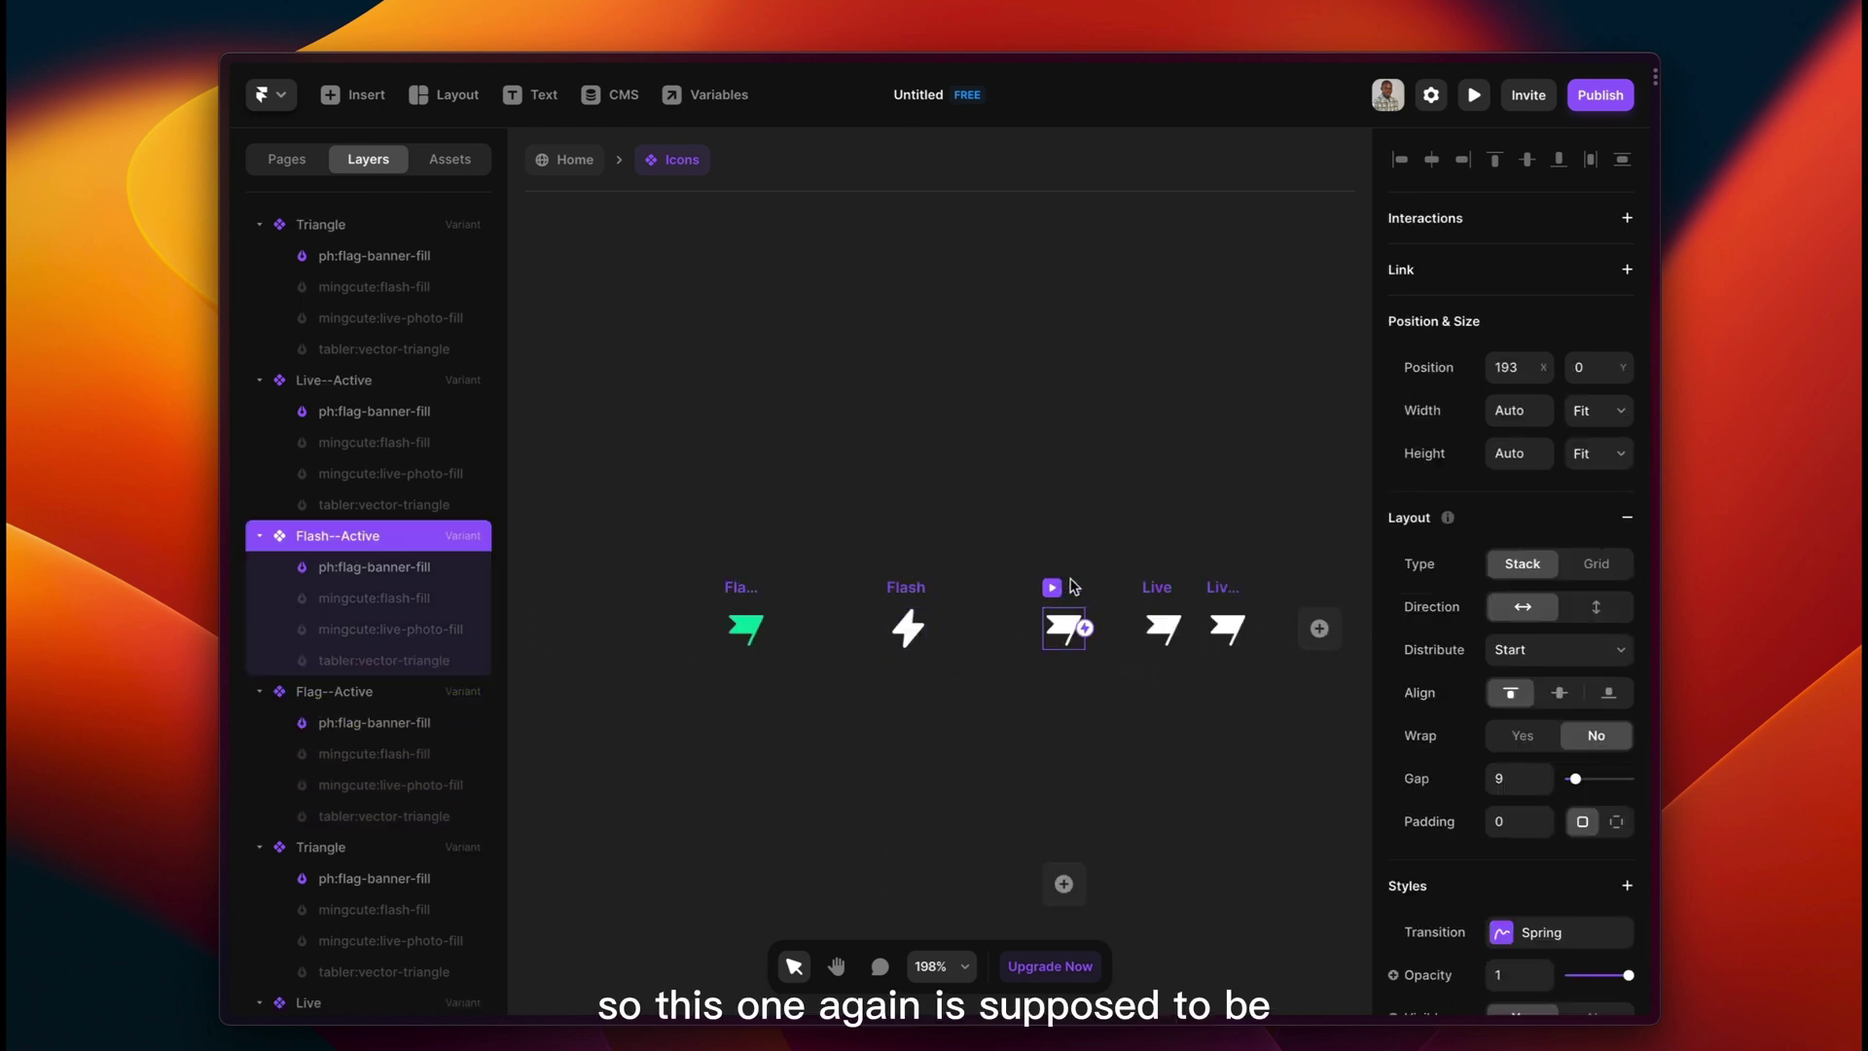
{"action": "left_click", "coordinate": [1009, 586]}
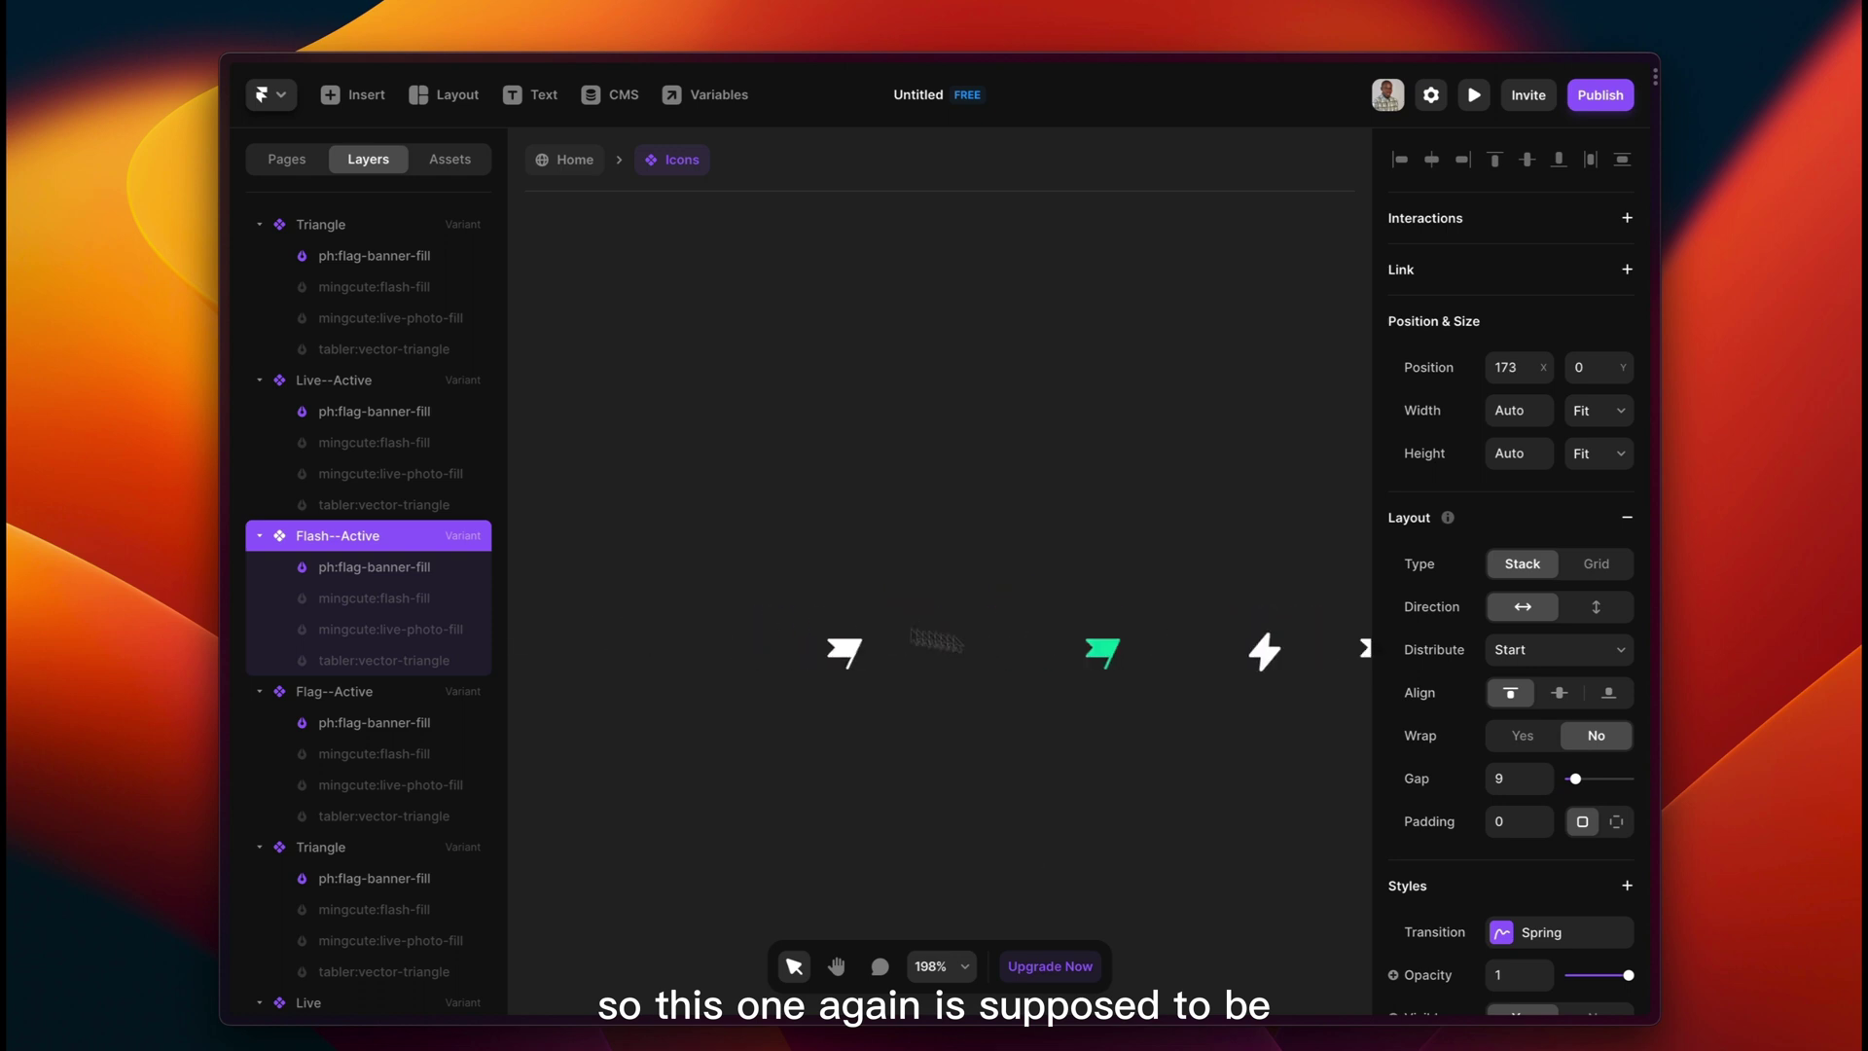
{"action": "left_click", "coordinate": [1106, 622]}
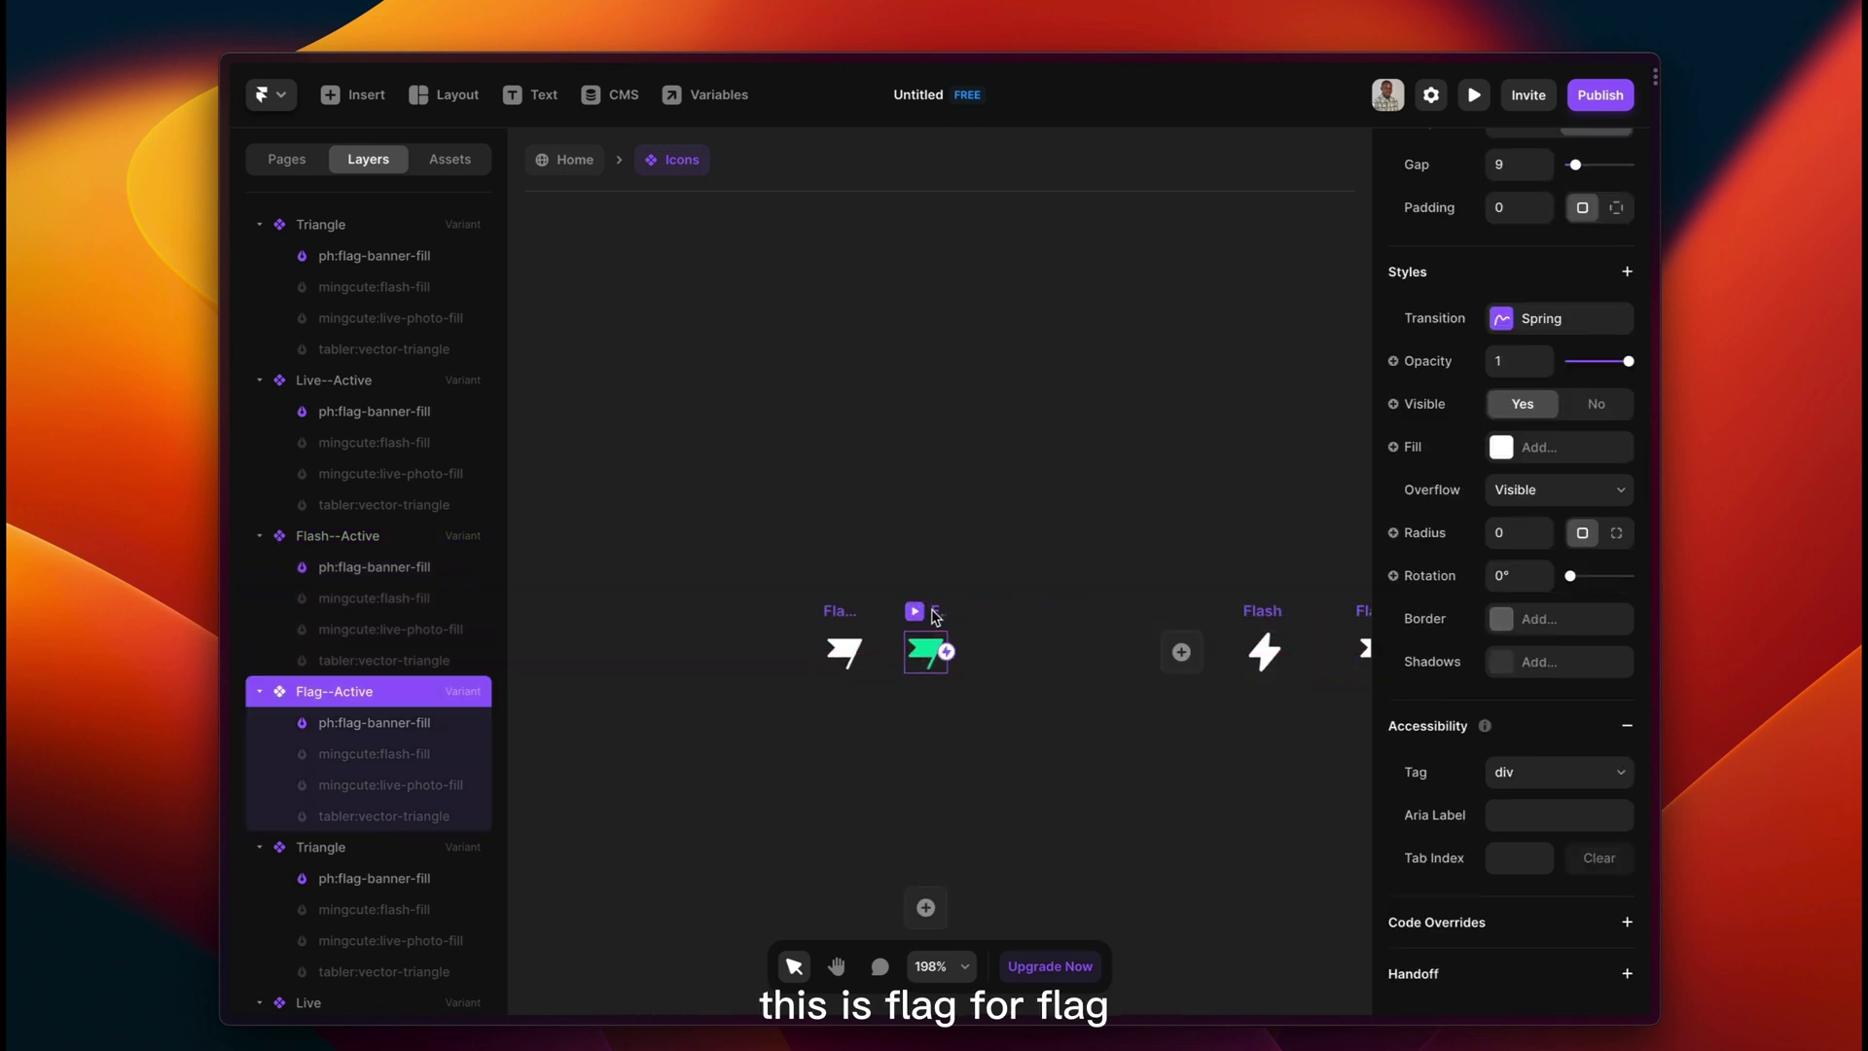
{"action": "left_click", "coordinate": [1051, 668]}
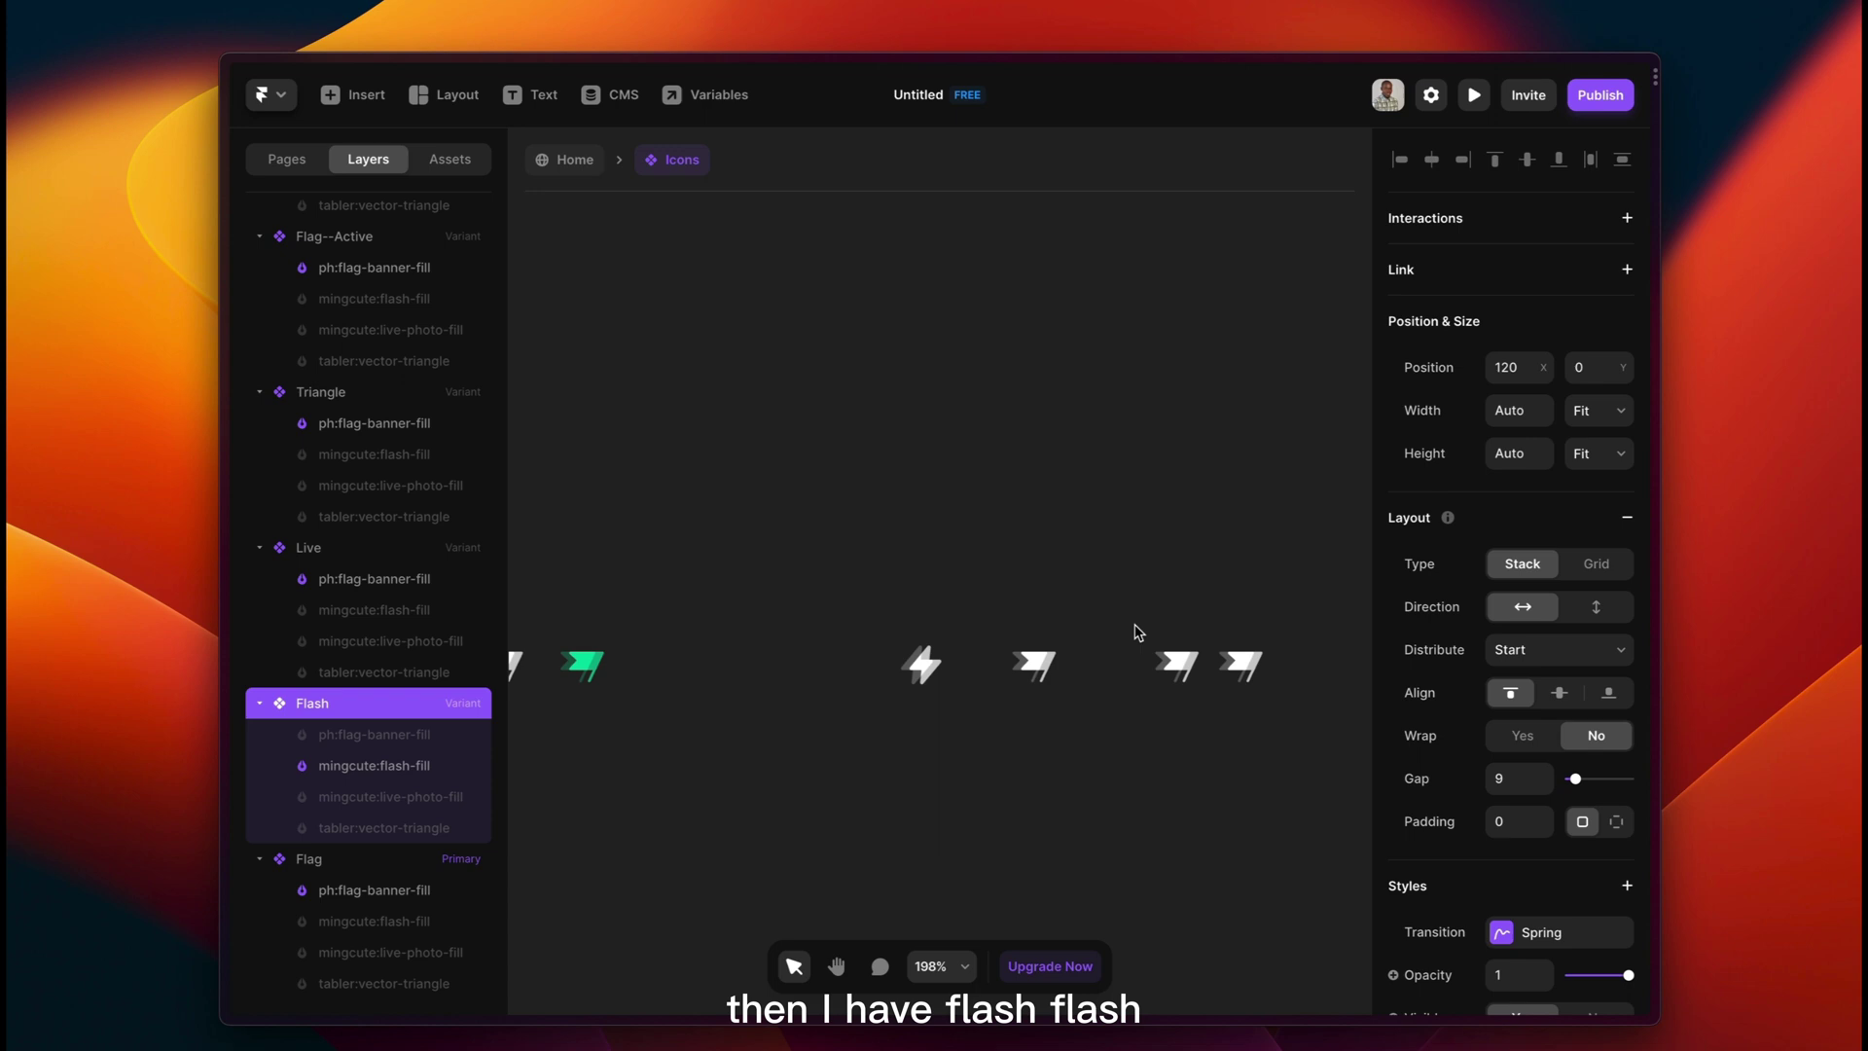
{"action": "left_click", "coordinate": [402, 601]}
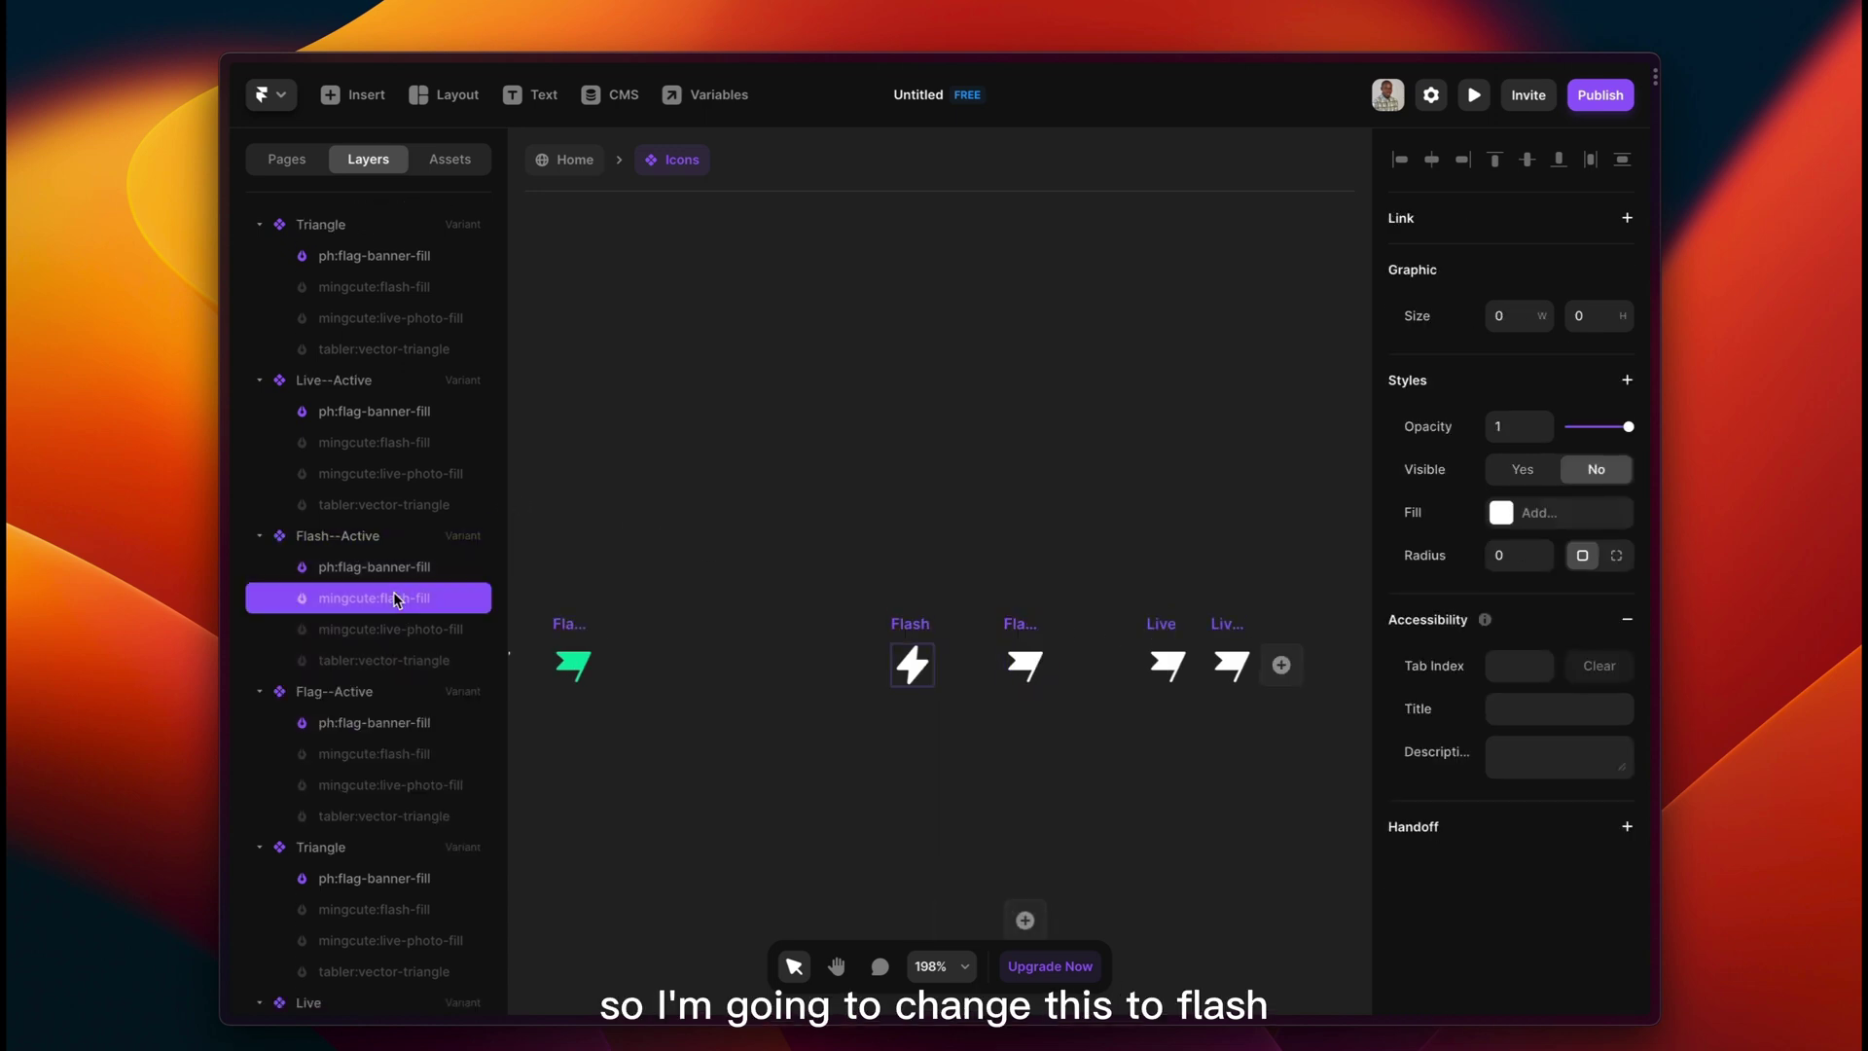
Show the Flash--Active lightning icon and fill its path with the shared Primary green.
{"action": "left_click", "coordinate": [1523, 470]}
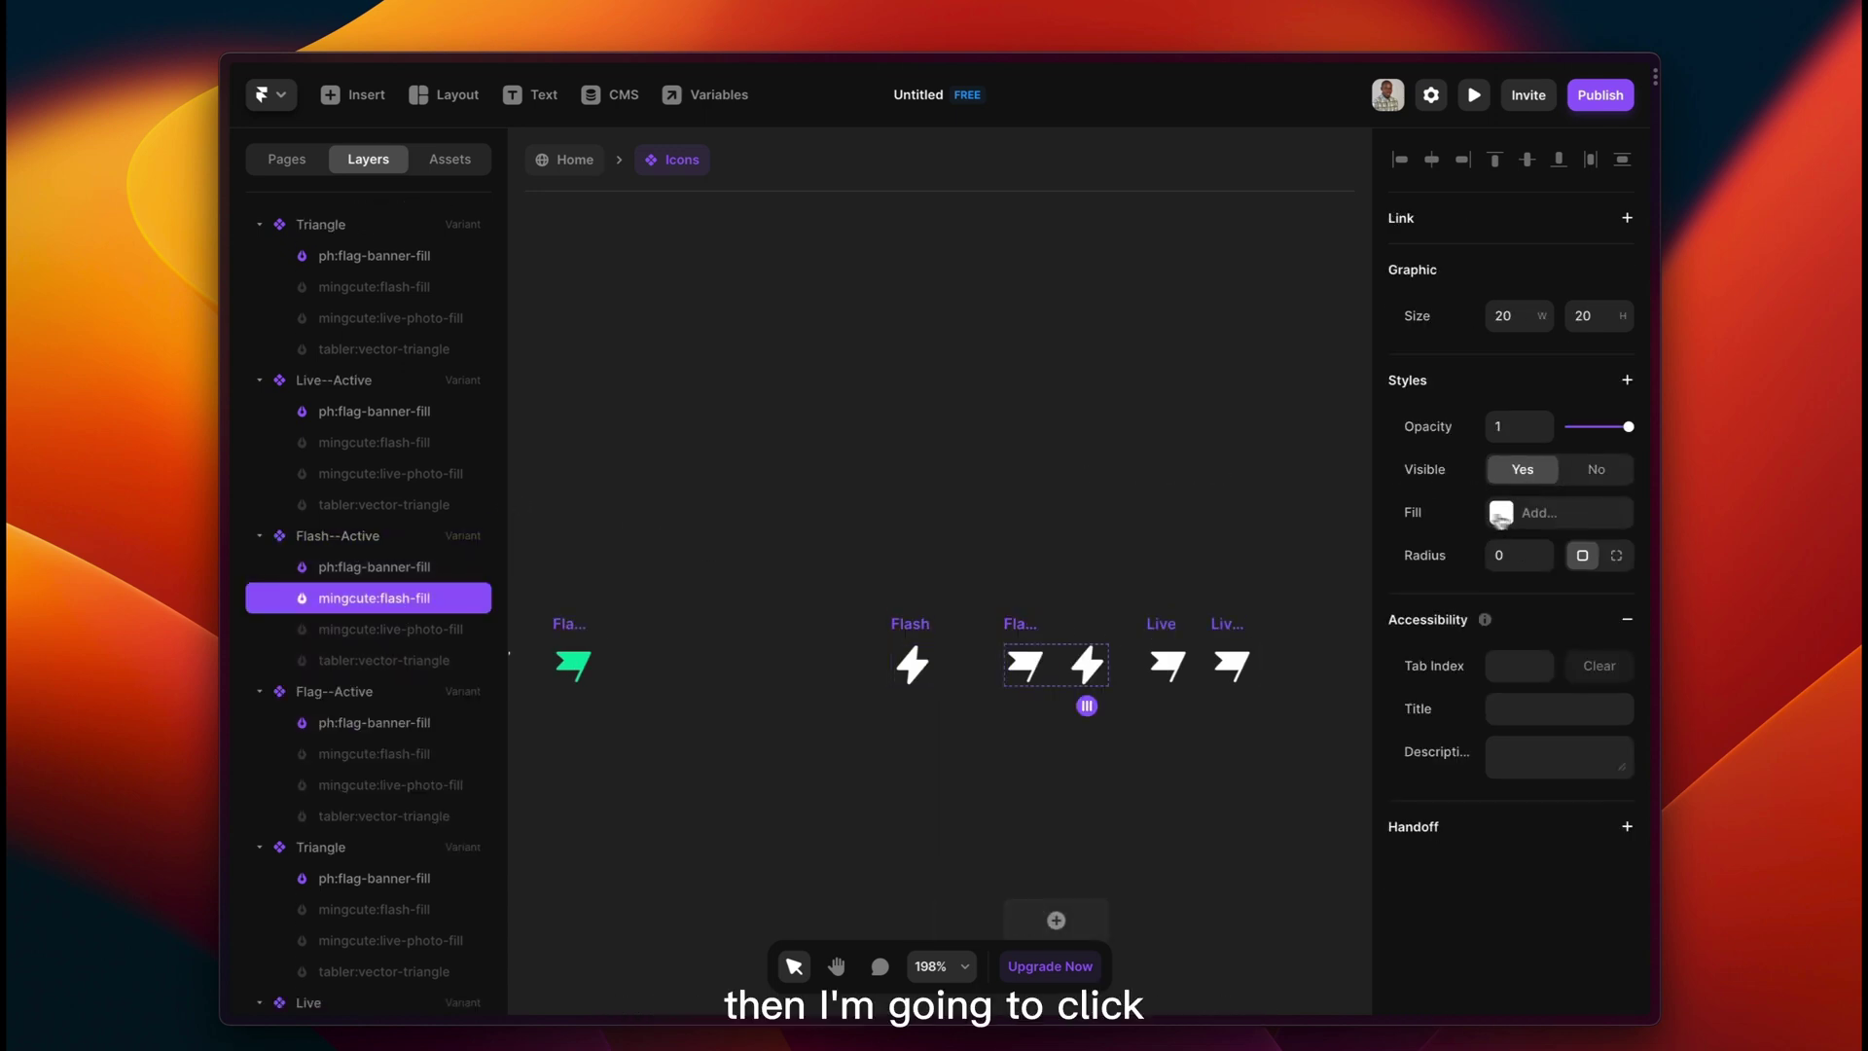
{"action": "double_click", "coordinate": [1093, 668]}
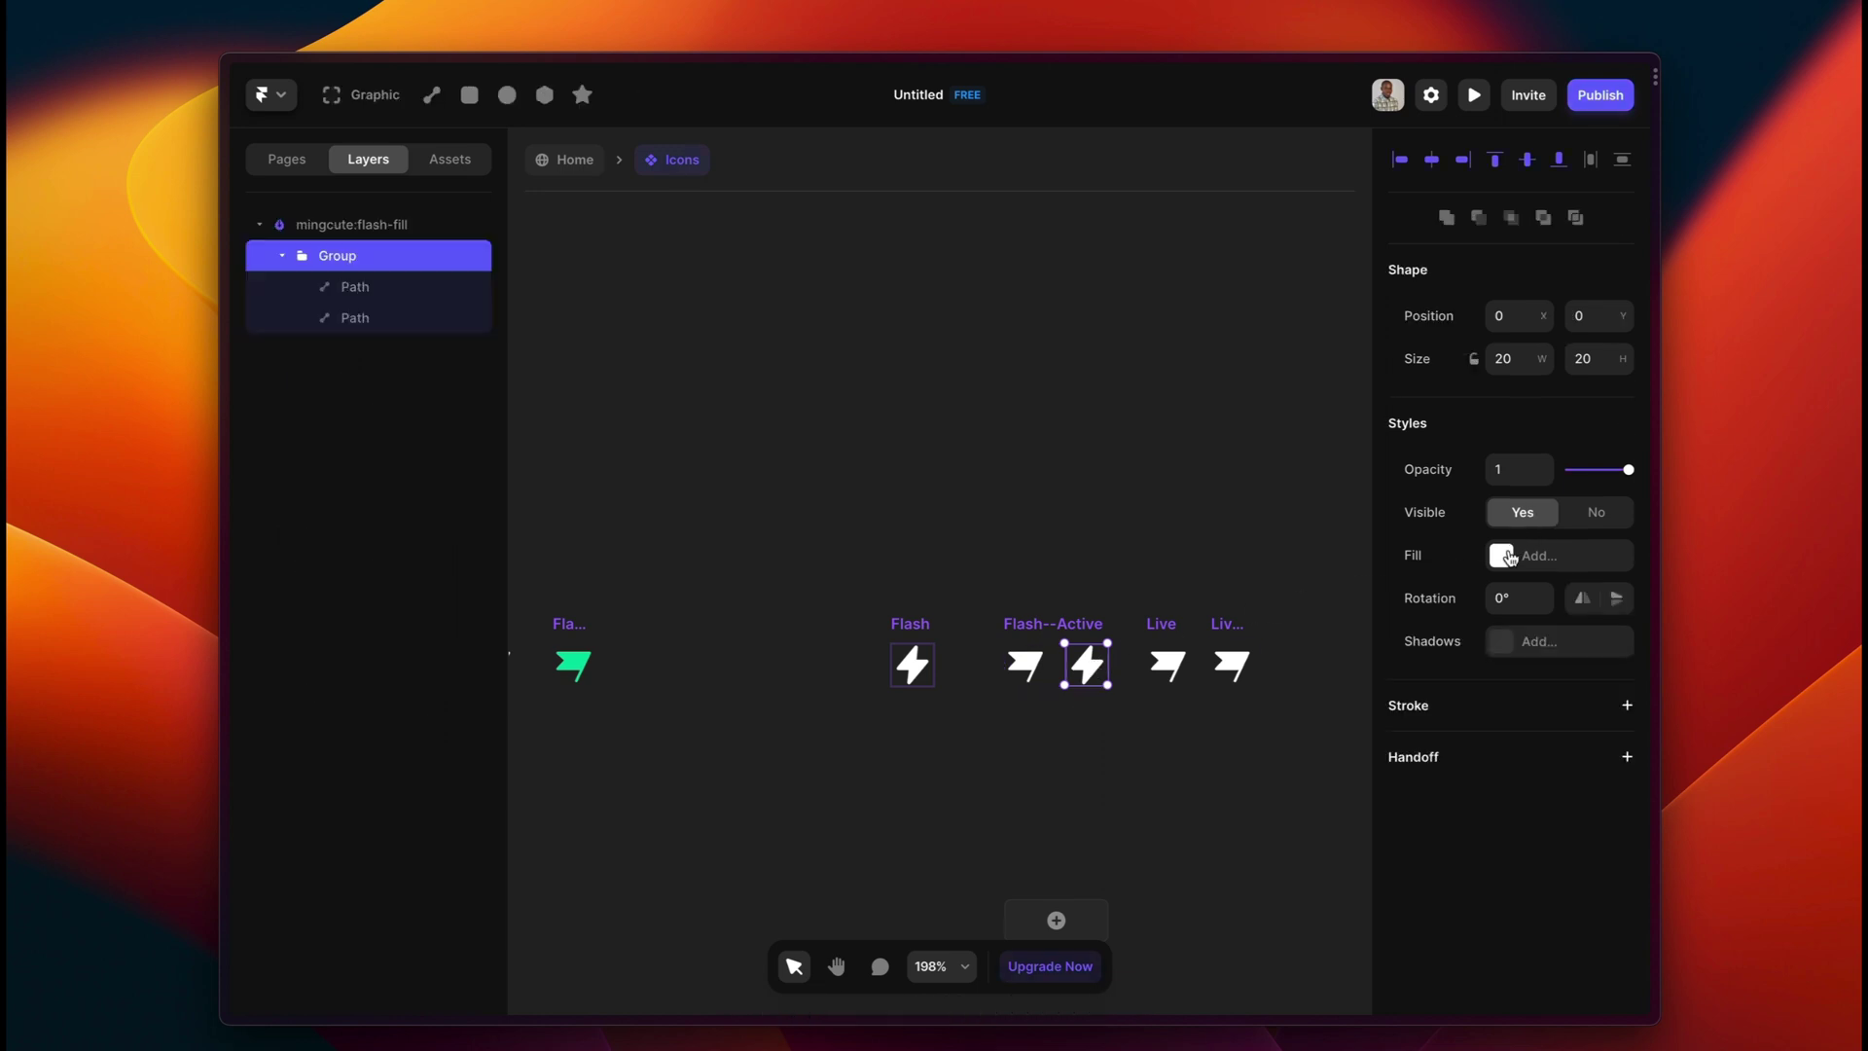
{"action": "left_click", "coordinate": [388, 290]}
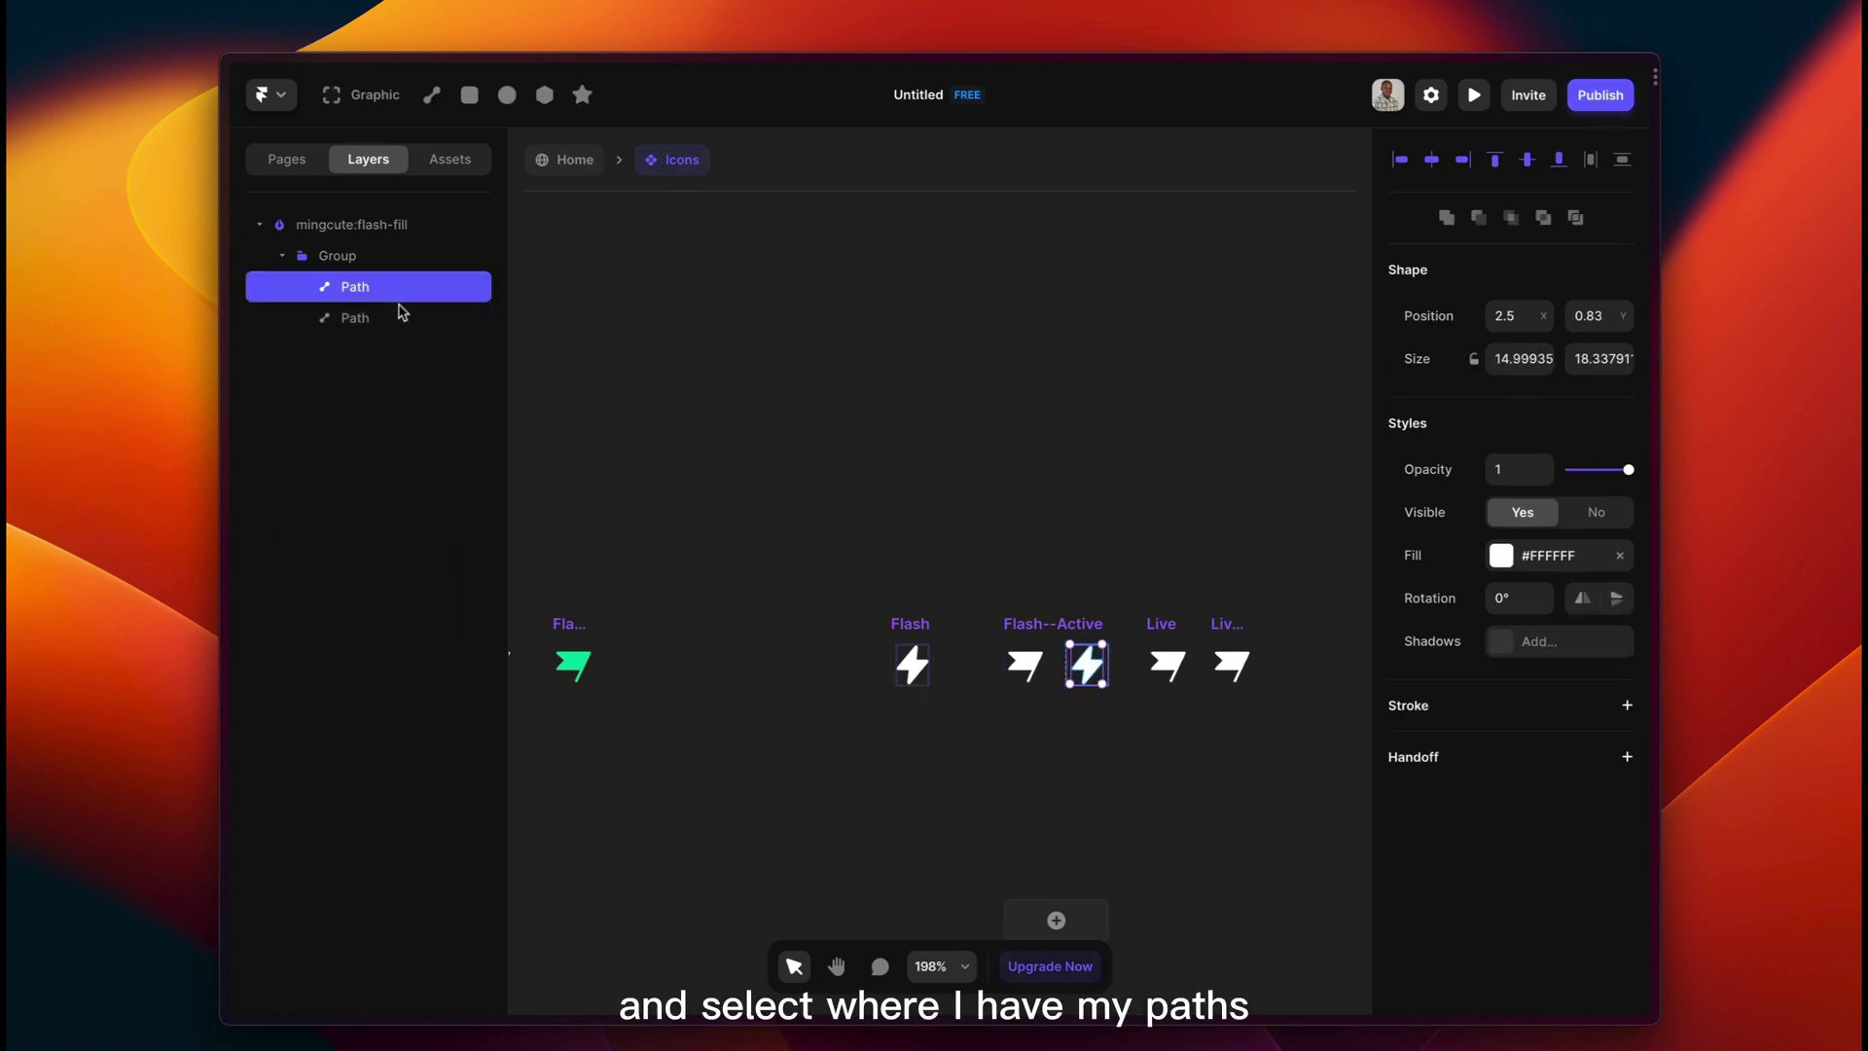
{"action": "left_click", "coordinate": [1502, 555]}
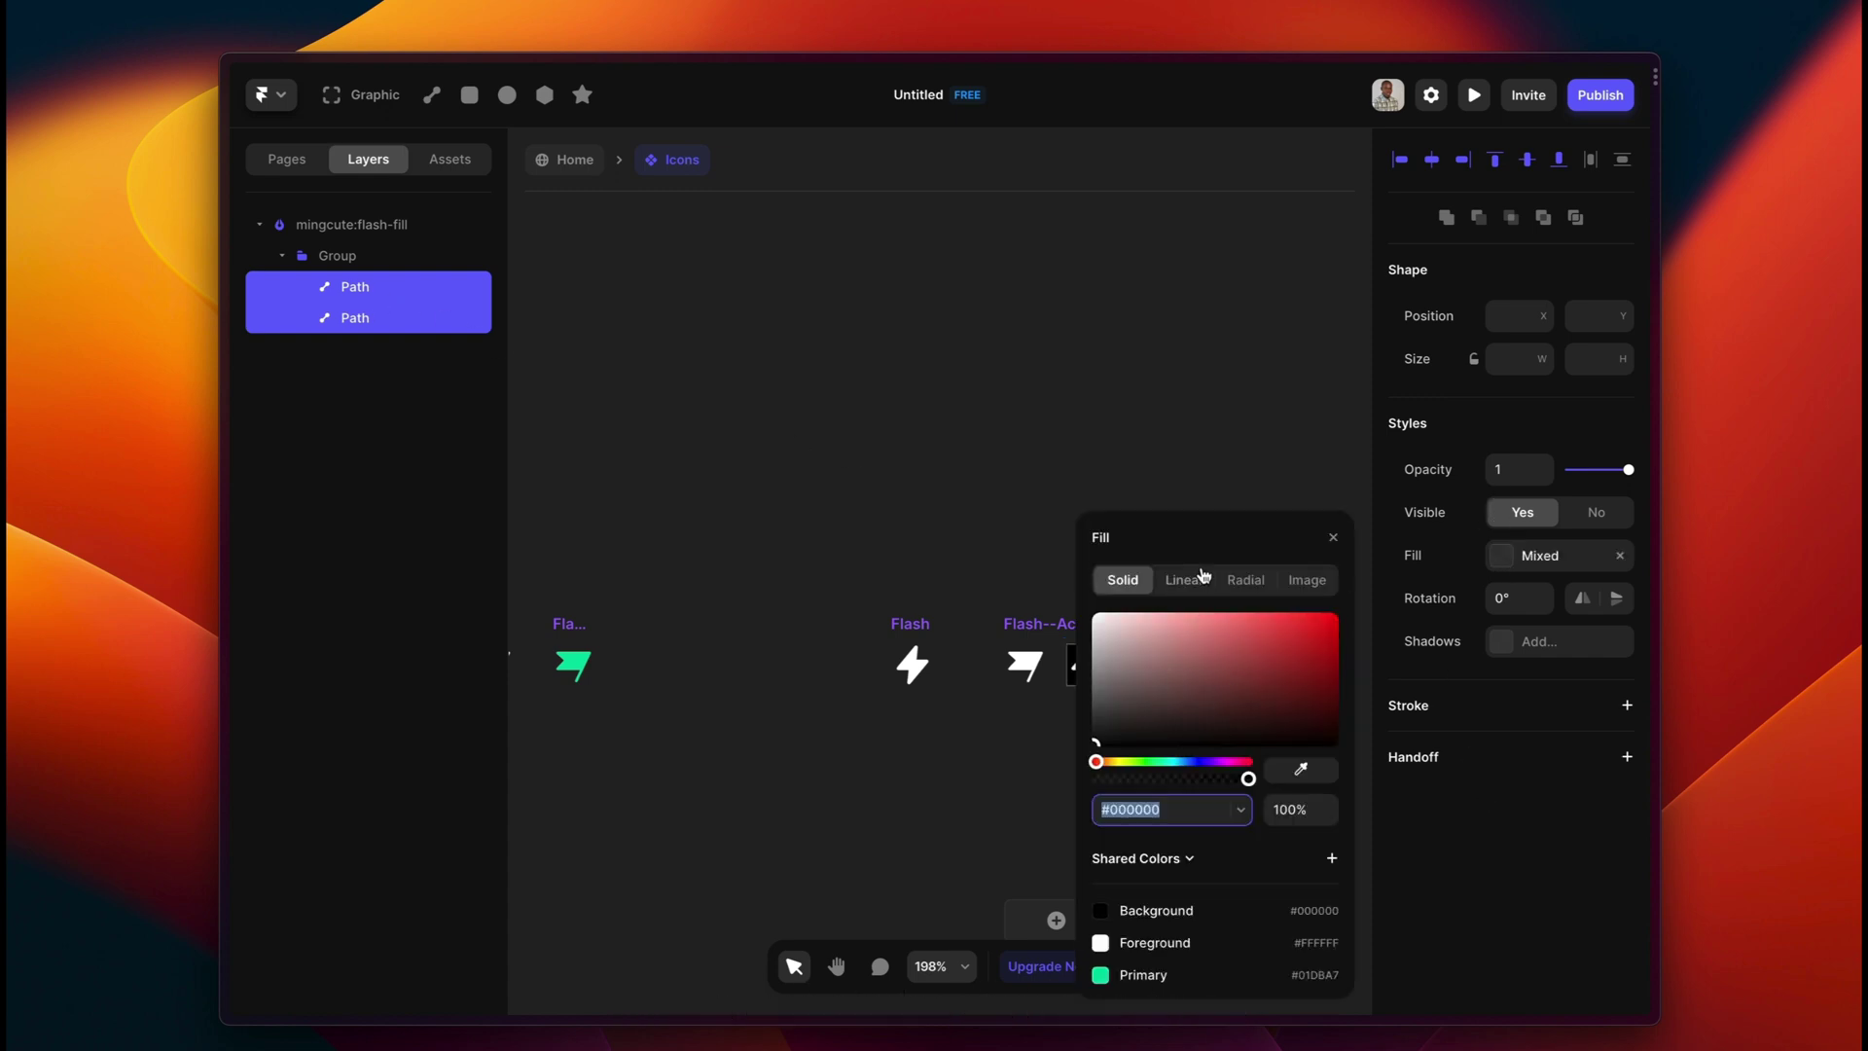
{"action": "left_click", "coordinate": [958, 395]}
{"action": "key", "text": "ctrl+z"}
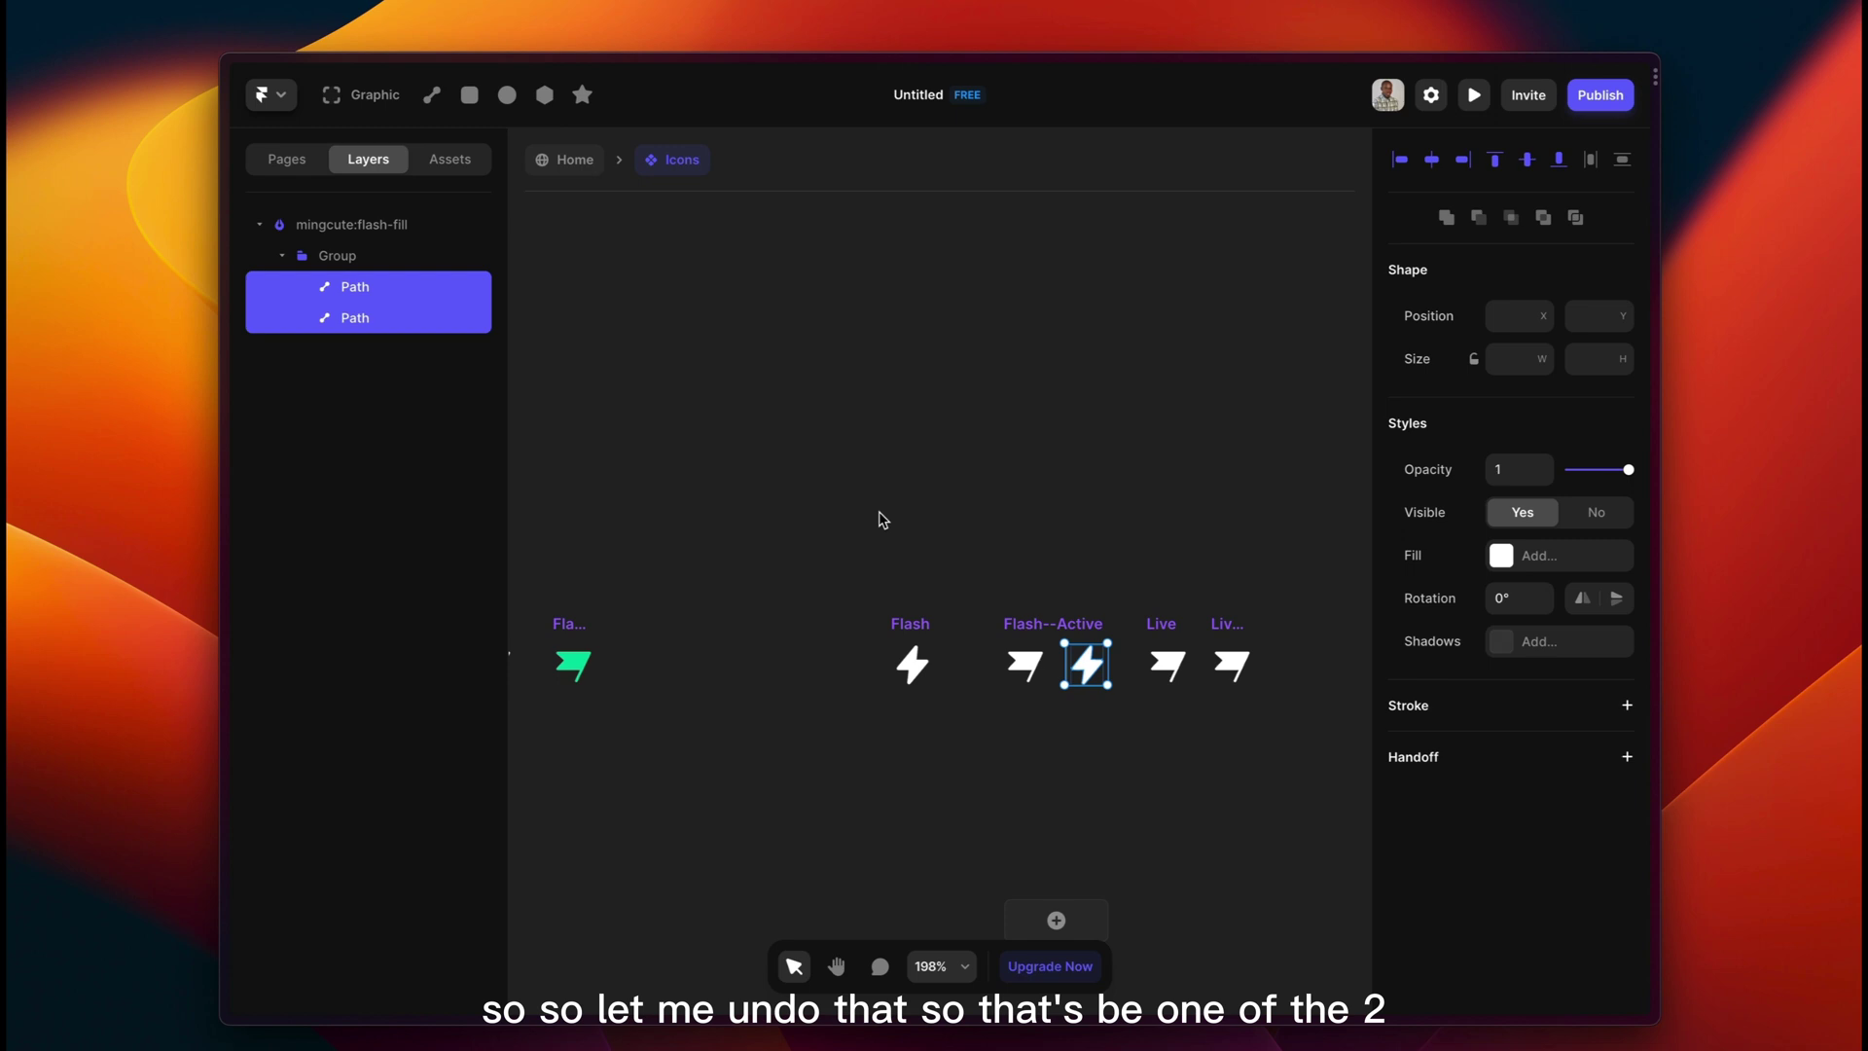
{"action": "left_click", "coordinate": [415, 324]}
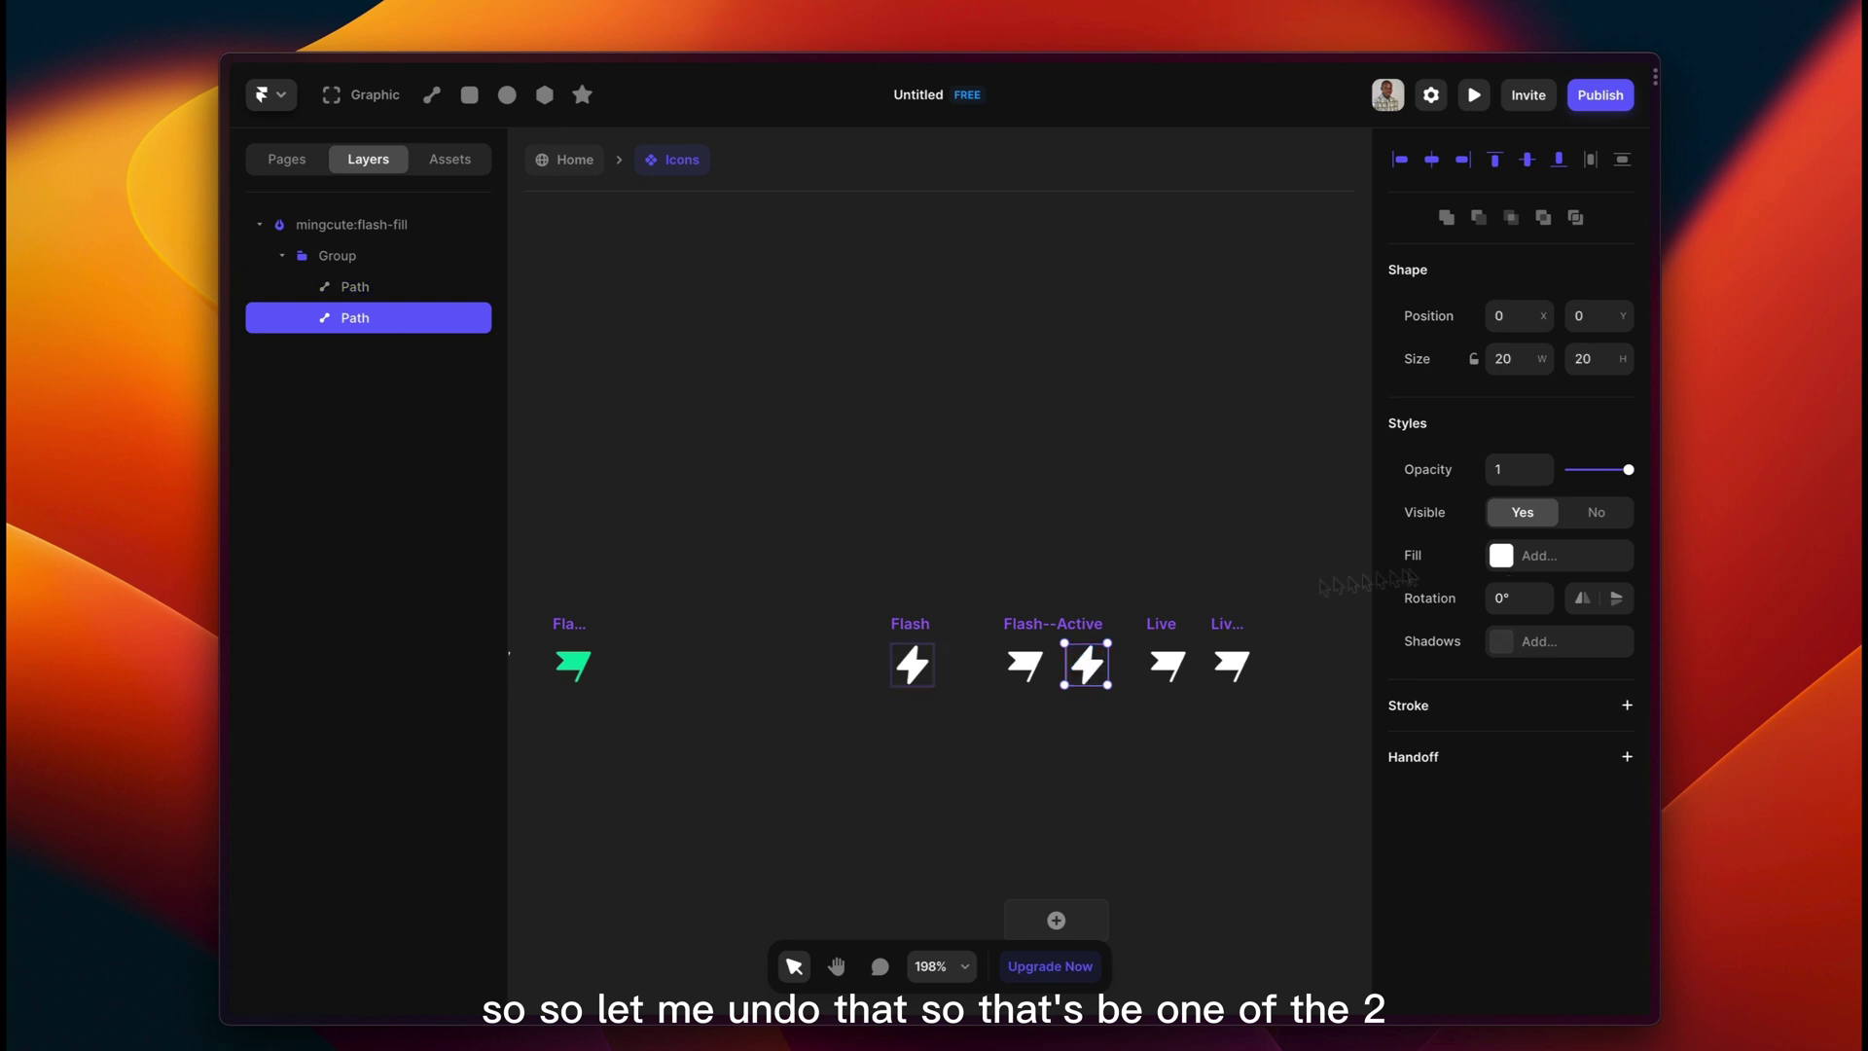
{"action": "left_click", "coordinate": [375, 288]}
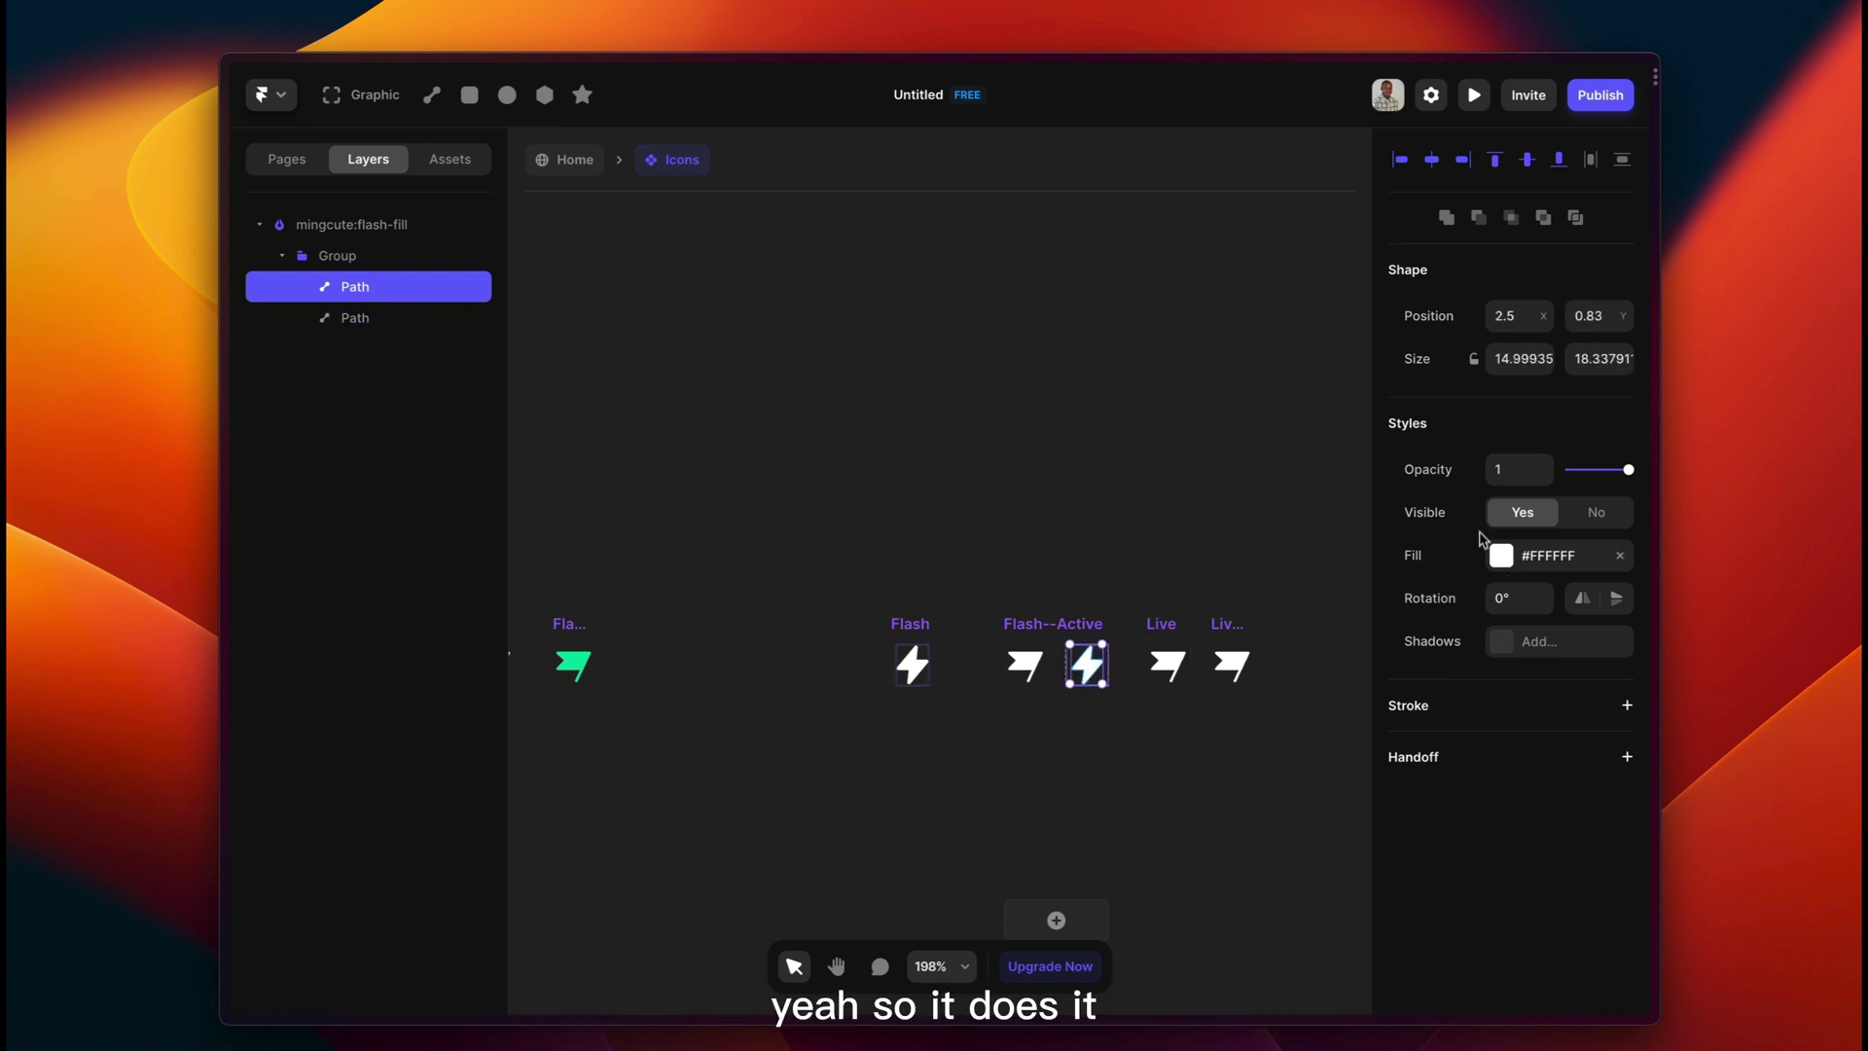
{"action": "left_click", "coordinate": [1501, 561]}
{"action": "left_click", "coordinate": [1167, 974]}
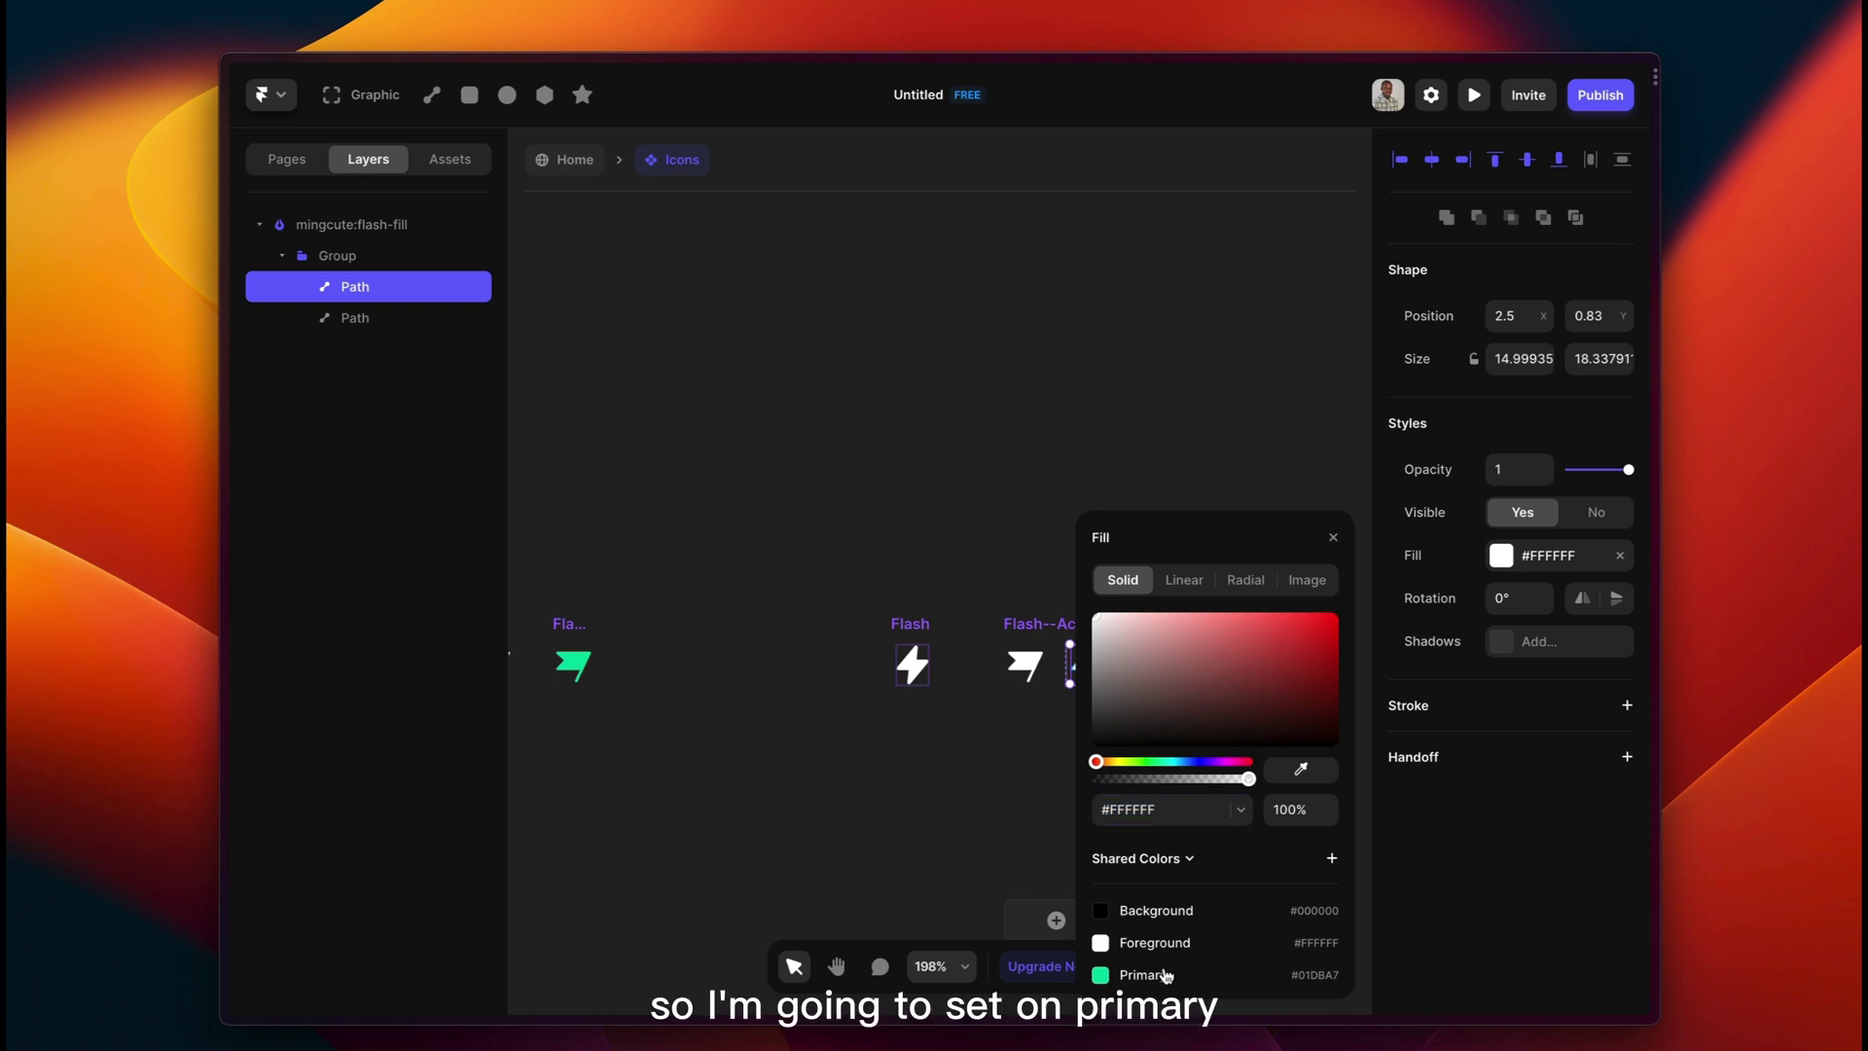
{"action": "key", "text": "Escape"}
In the Live variant, hide the flag icon and show the live-photo icon.
{"action": "left_click", "coordinate": [981, 627]}
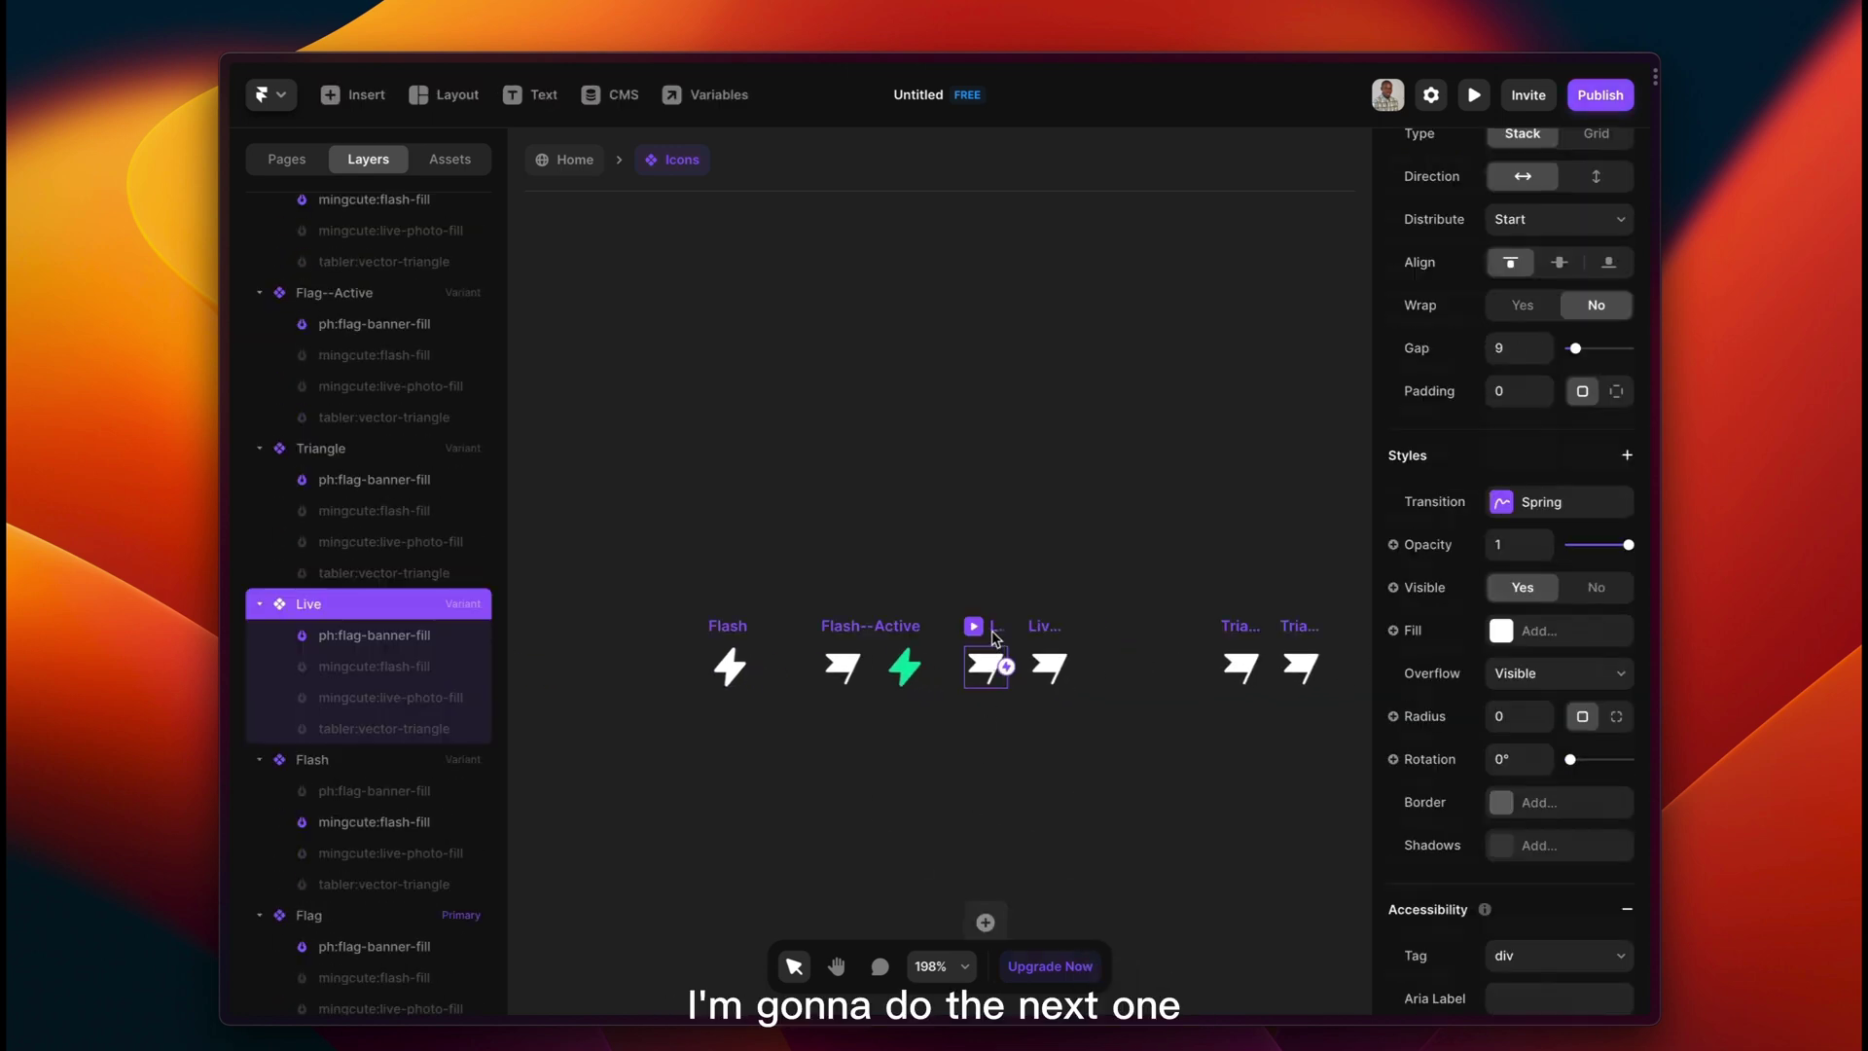
{"action": "left_click", "coordinate": [404, 637]}
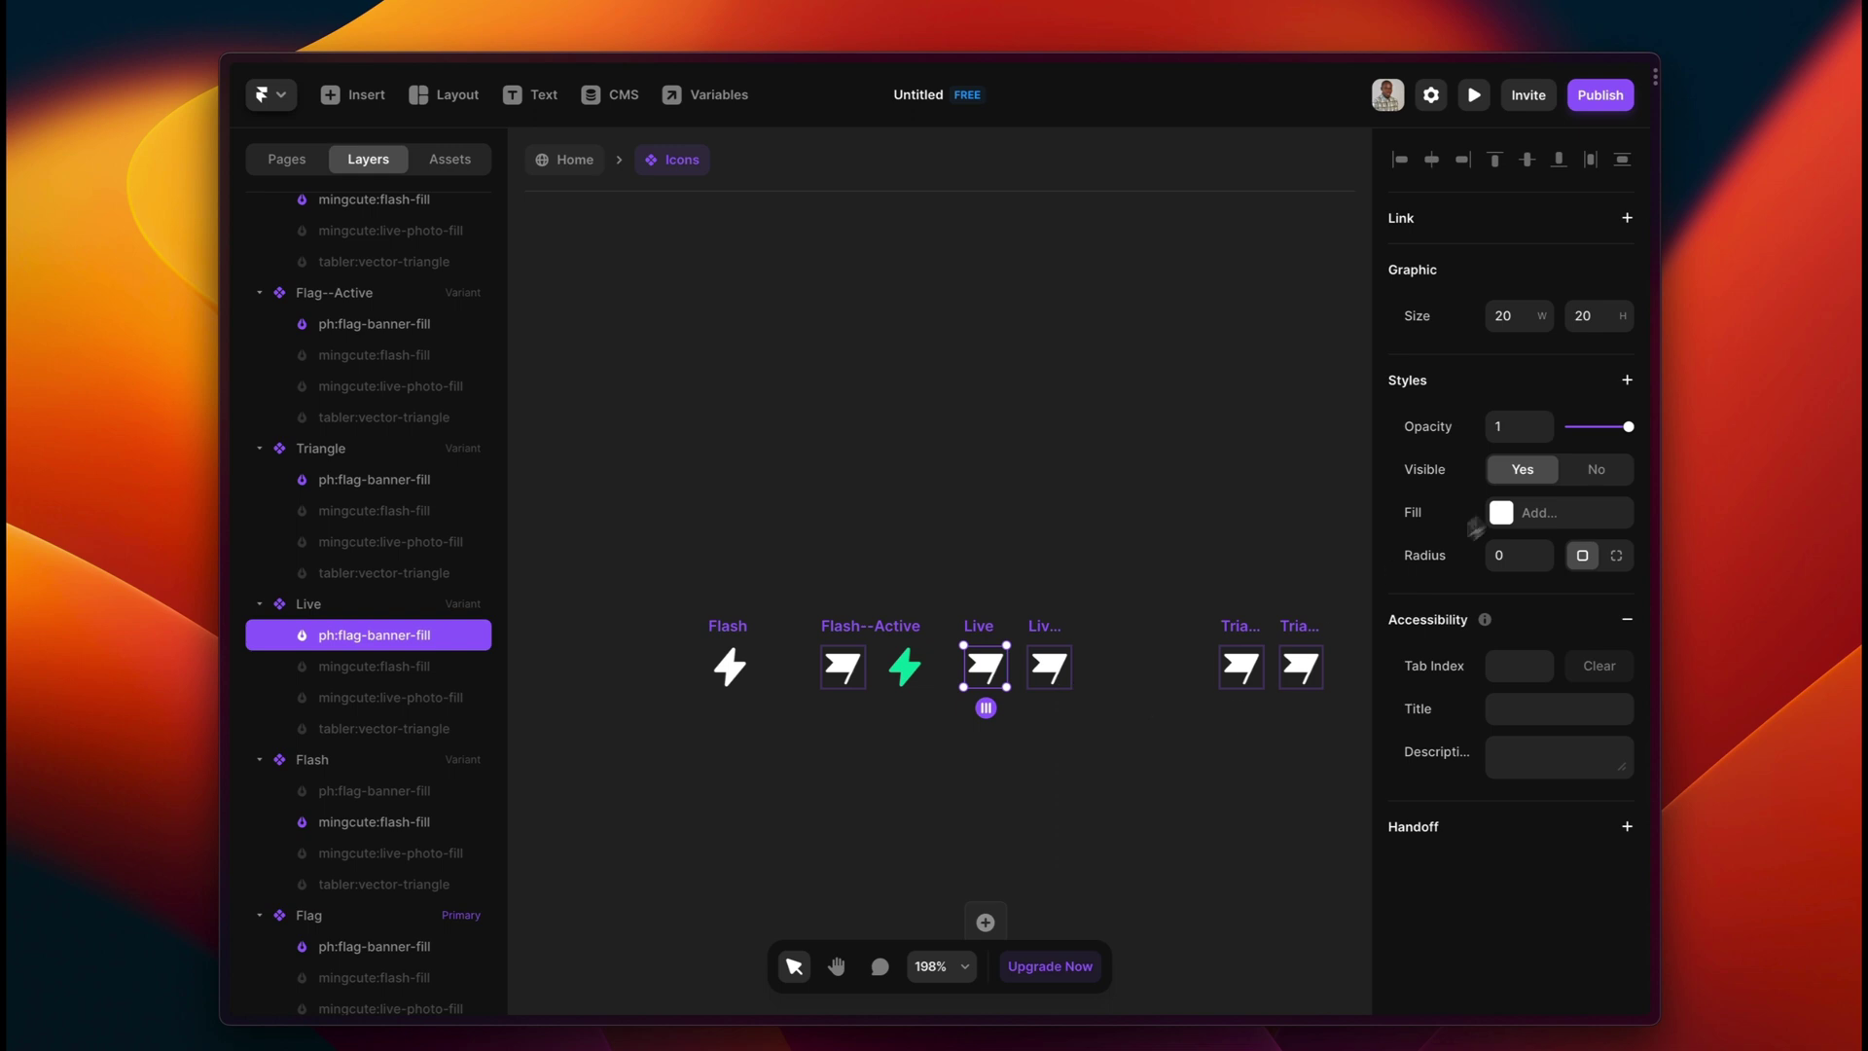
{"action": "left_click", "coordinate": [1597, 469]}
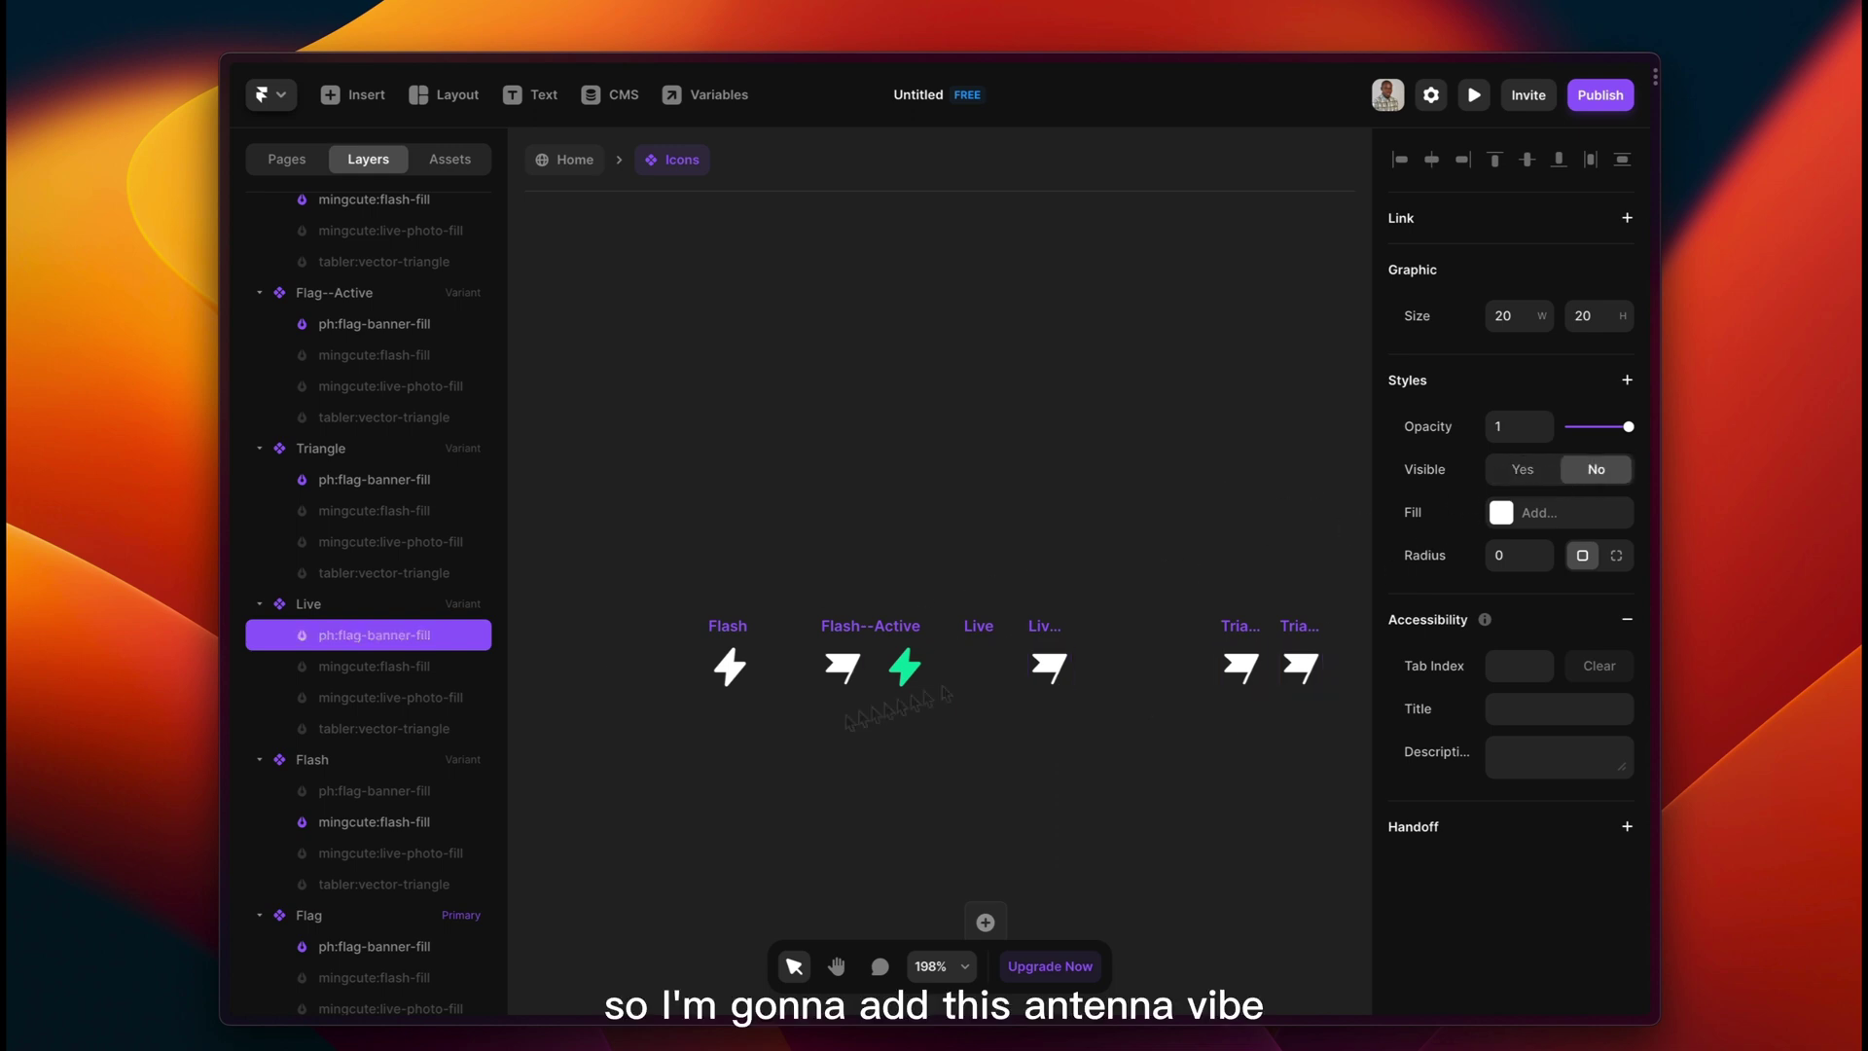
{"action": "left_click", "coordinate": [443, 697]}
{"action": "left_click", "coordinate": [1522, 469]}
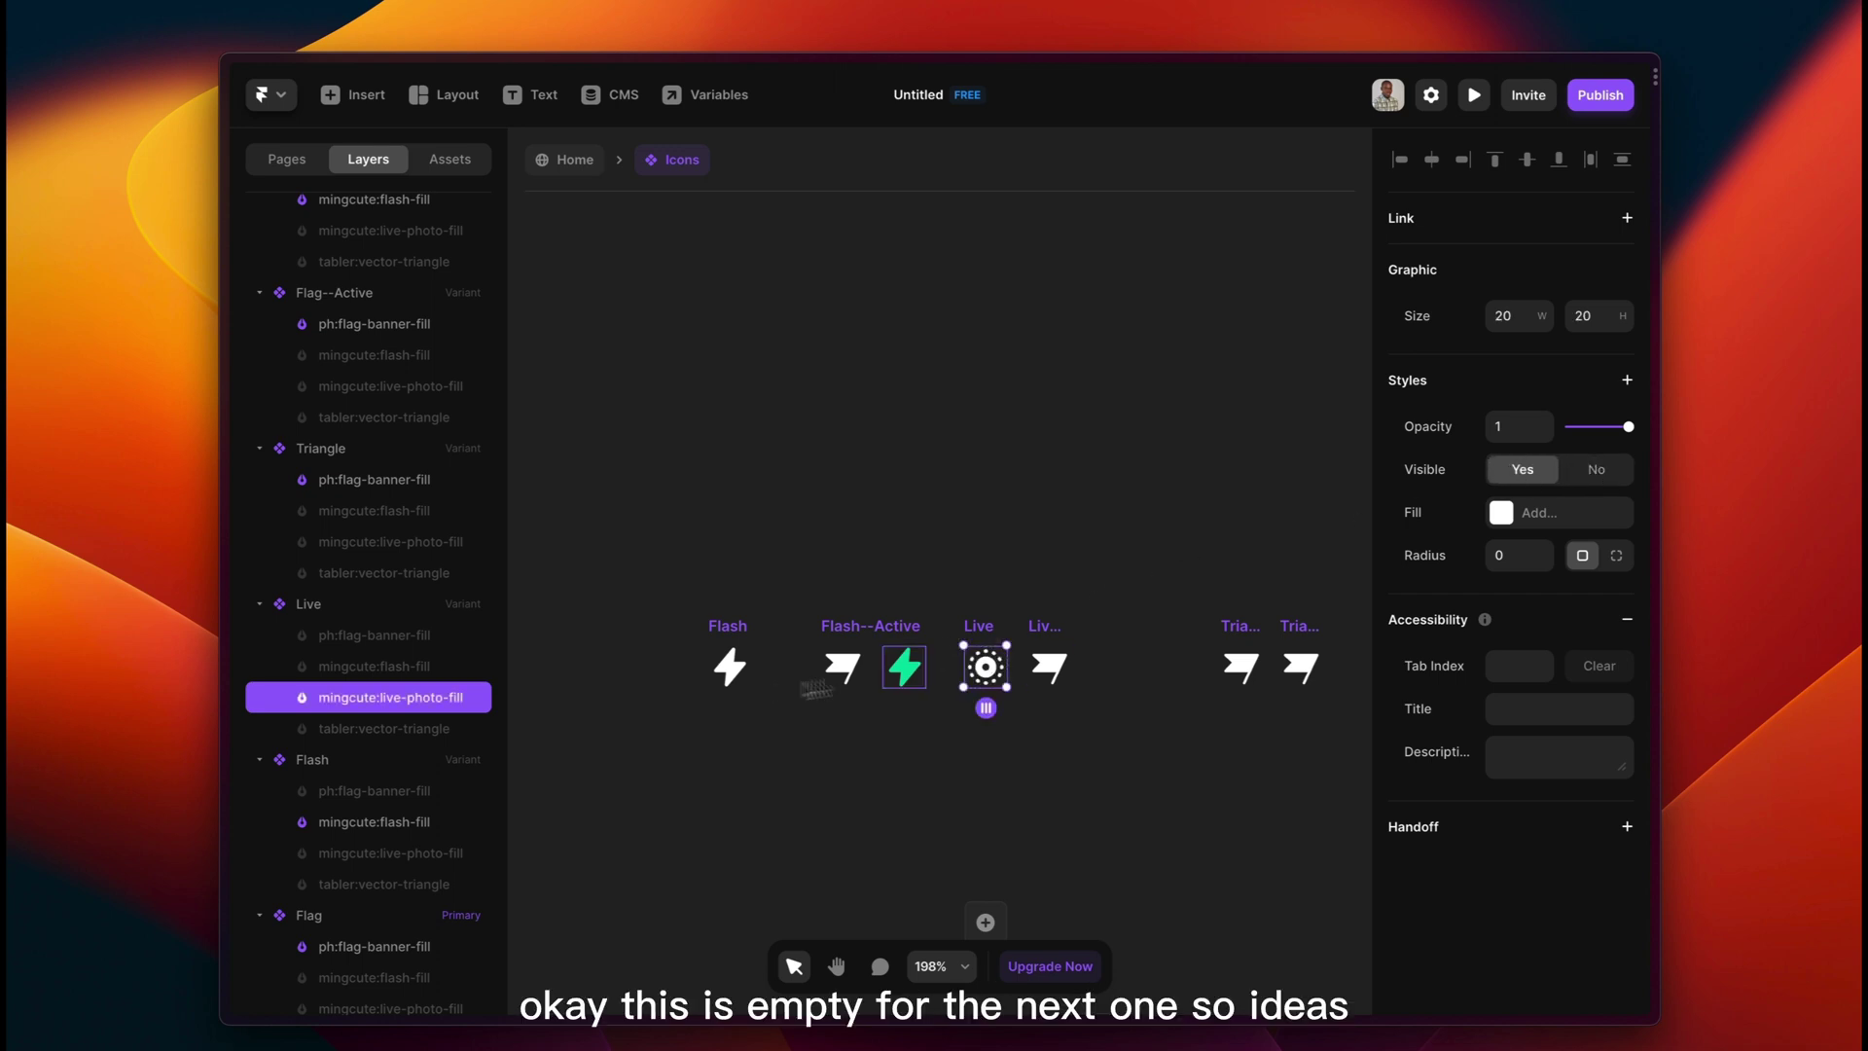
In Live--Active, hide the flag icon and show the live-photo icon.
{"action": "left_click", "coordinate": [1052, 627]}
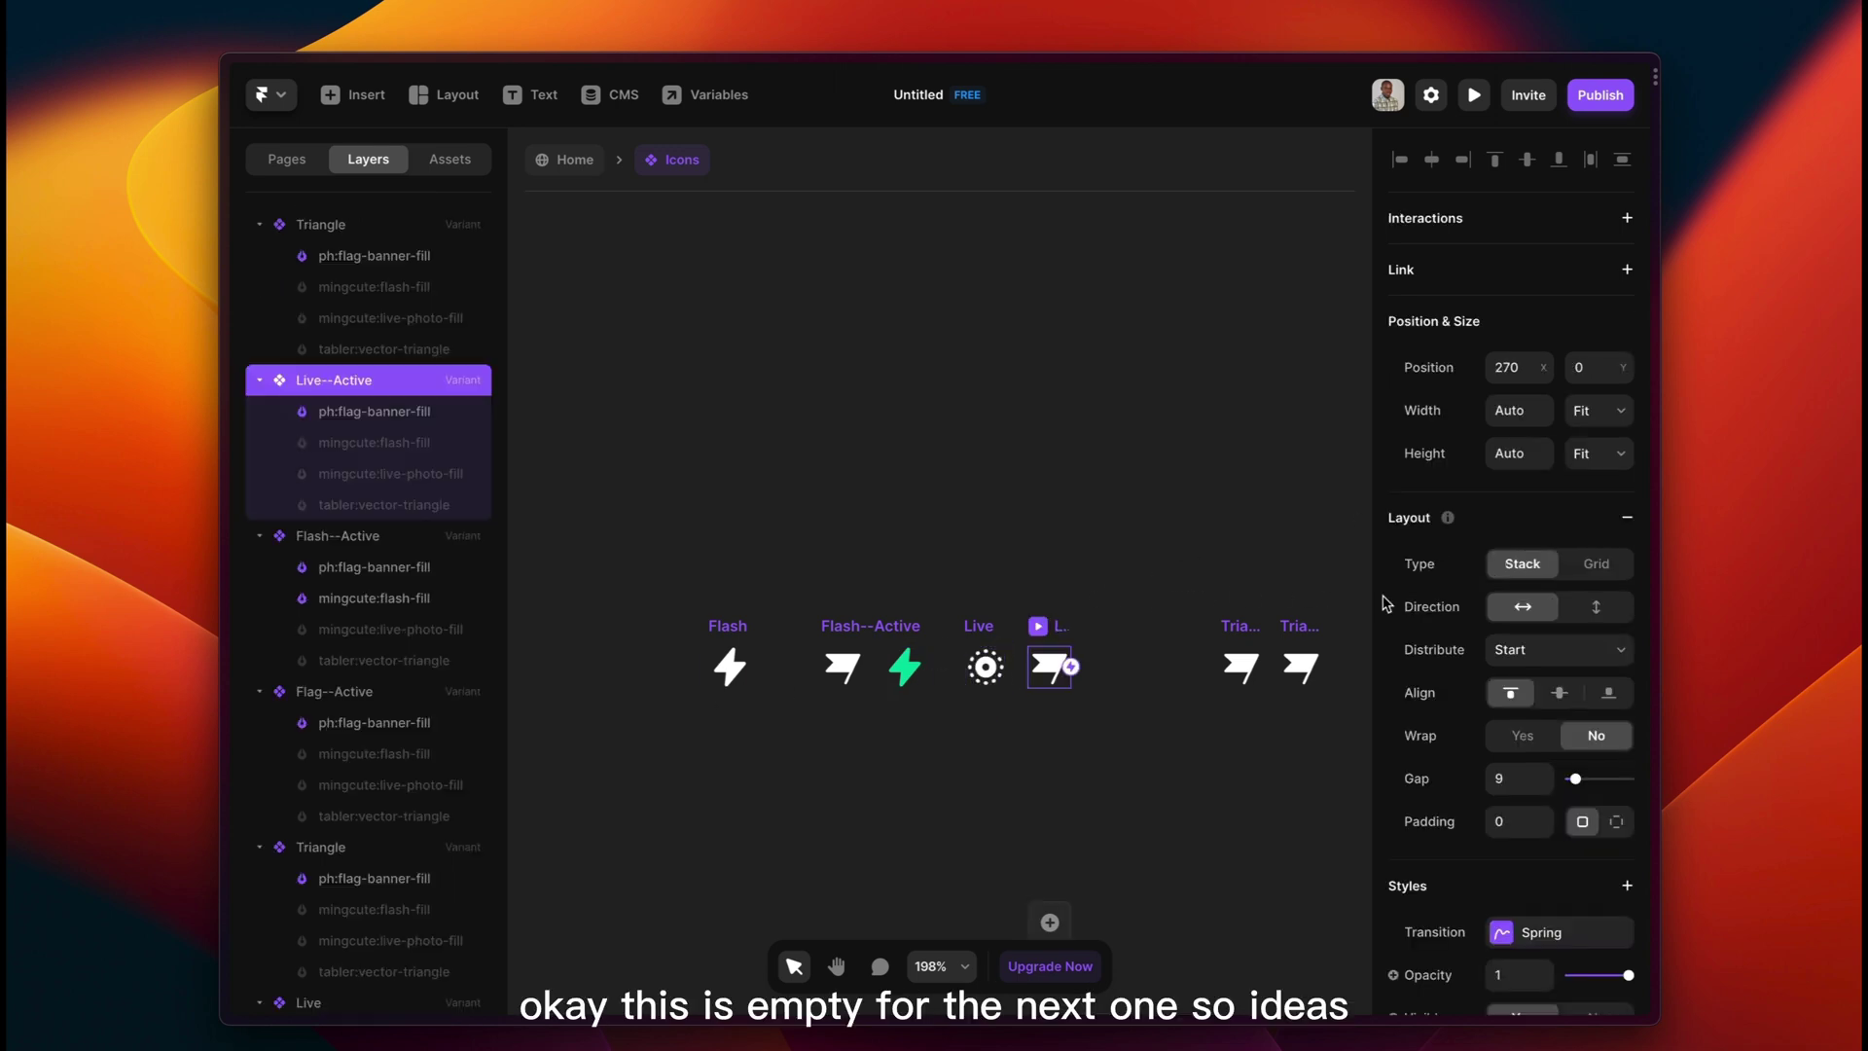
{"action": "scroll", "coordinate": [1560, 566], "scroll_direction": "down", "scroll_amount": 5}
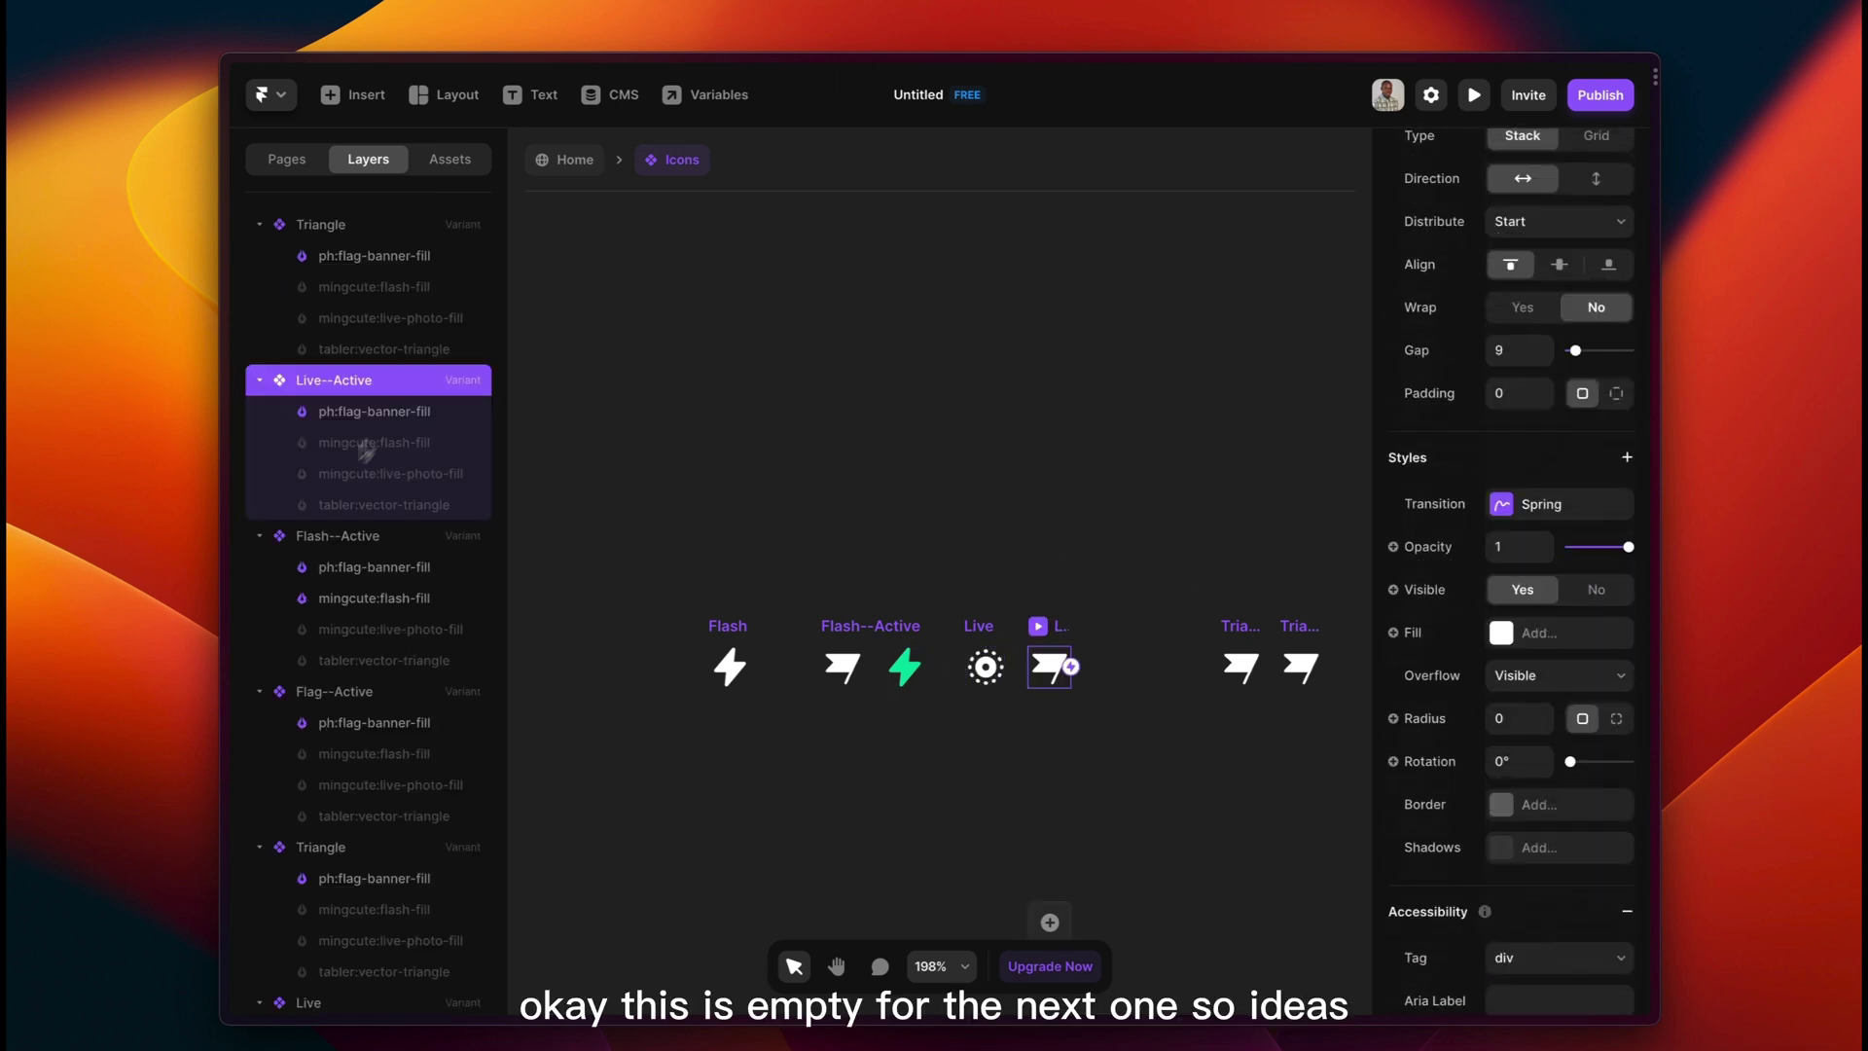
{"action": "left_click", "coordinate": [392, 412]}
{"action": "left_click", "coordinate": [1596, 469]}
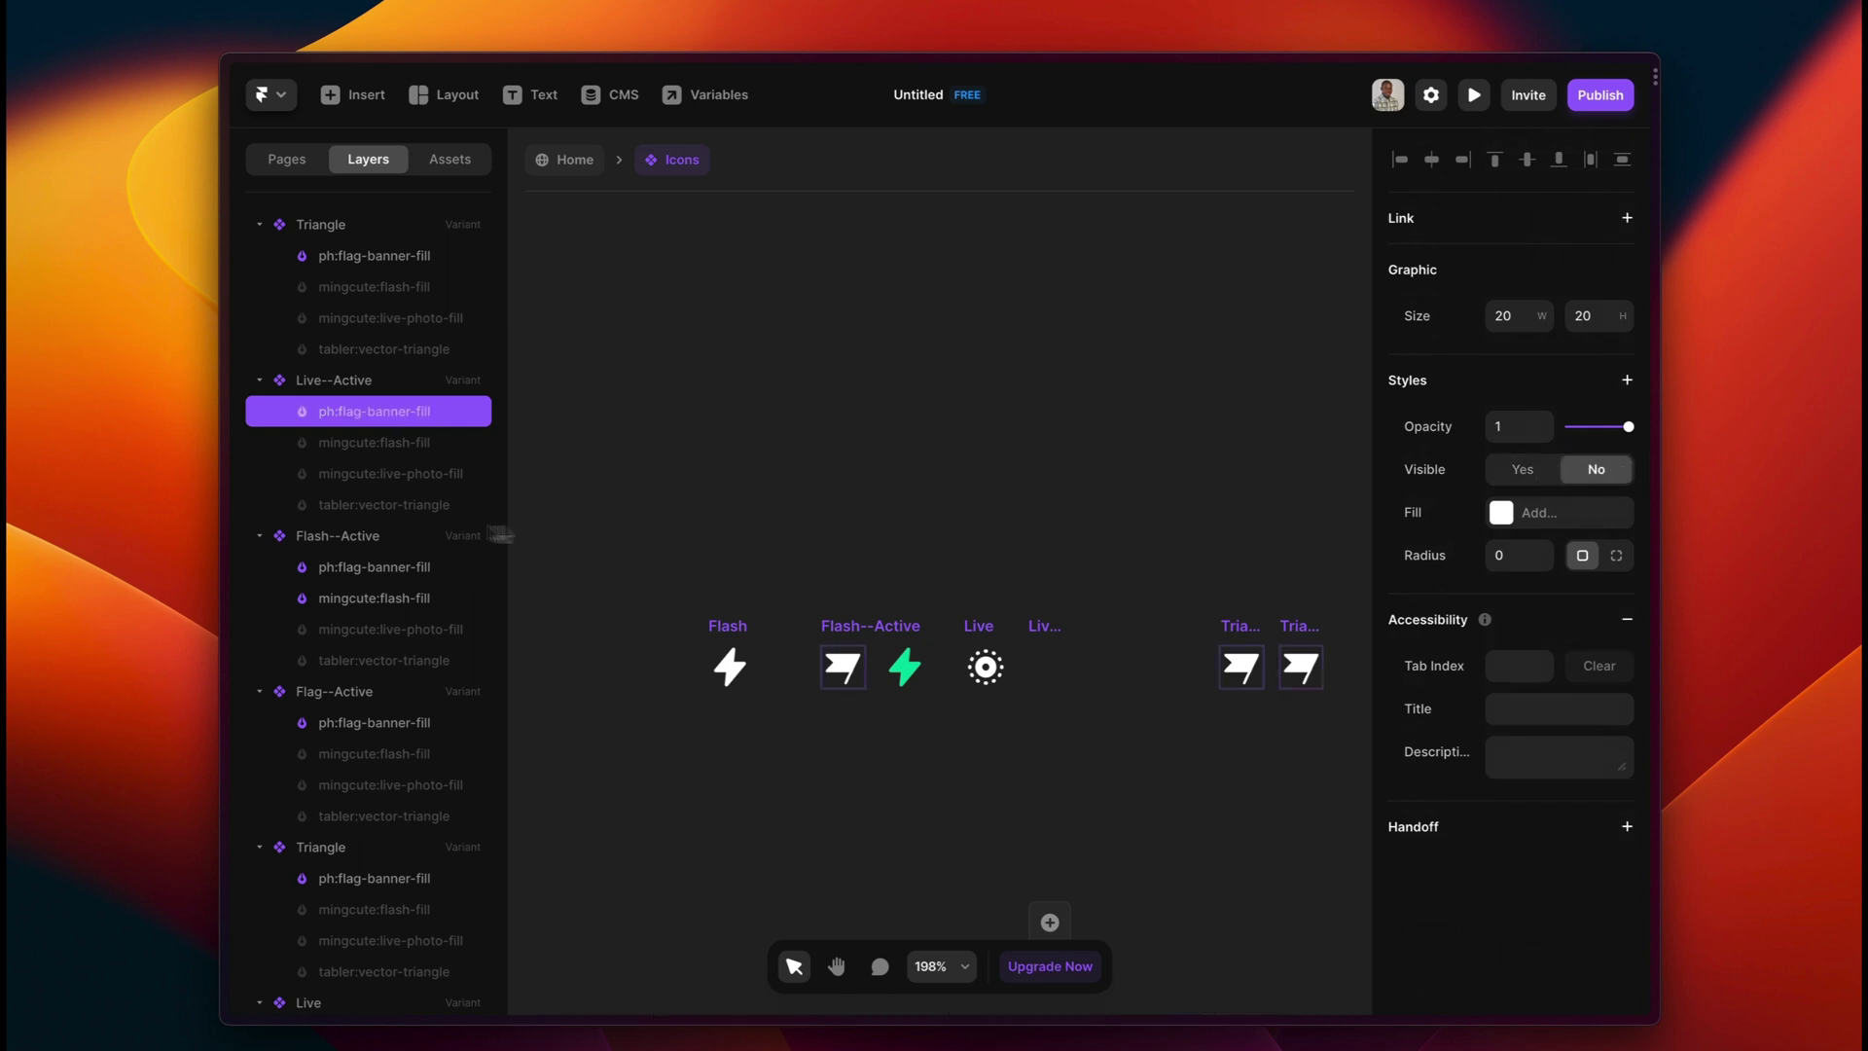
{"action": "left_click", "coordinate": [408, 473]}
{"action": "left_click", "coordinate": [1522, 470]}
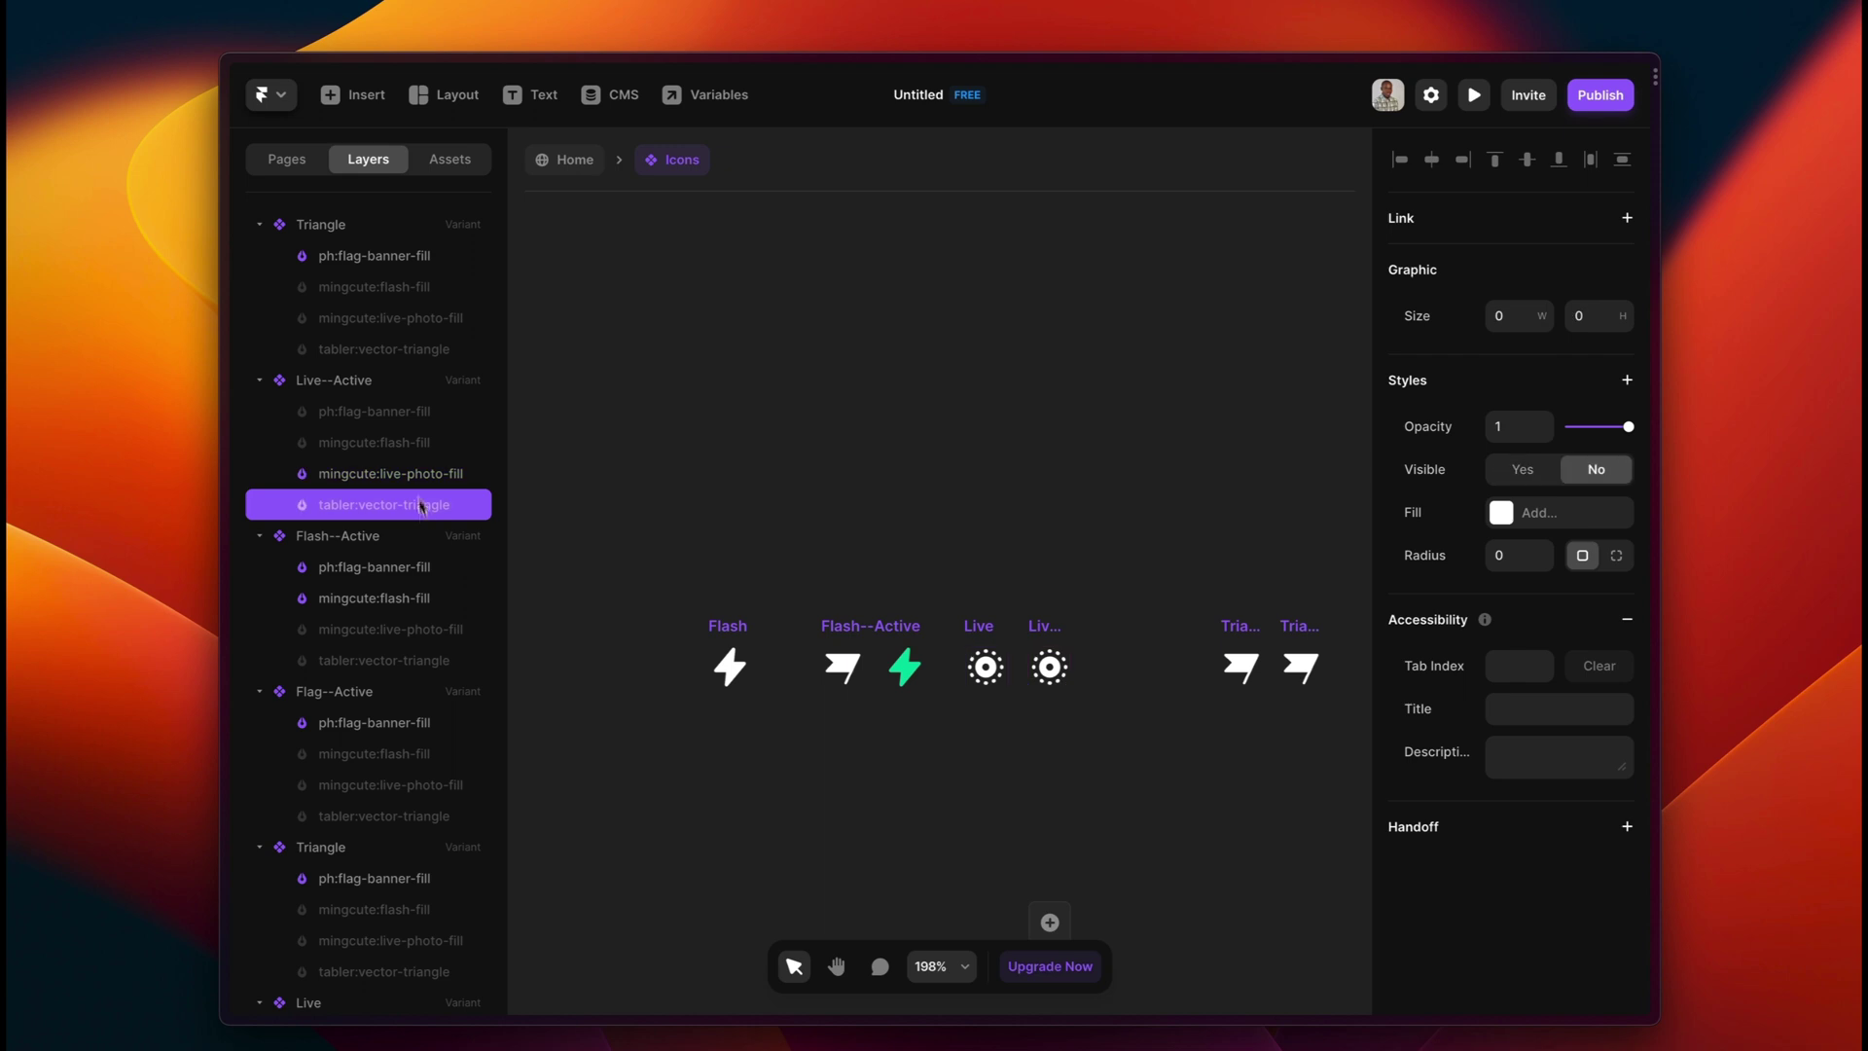
Fill the Live--Active live-photo icon's joined paths with the shared Primary colour.
{"action": "double_click", "coordinate": [1051, 674]}
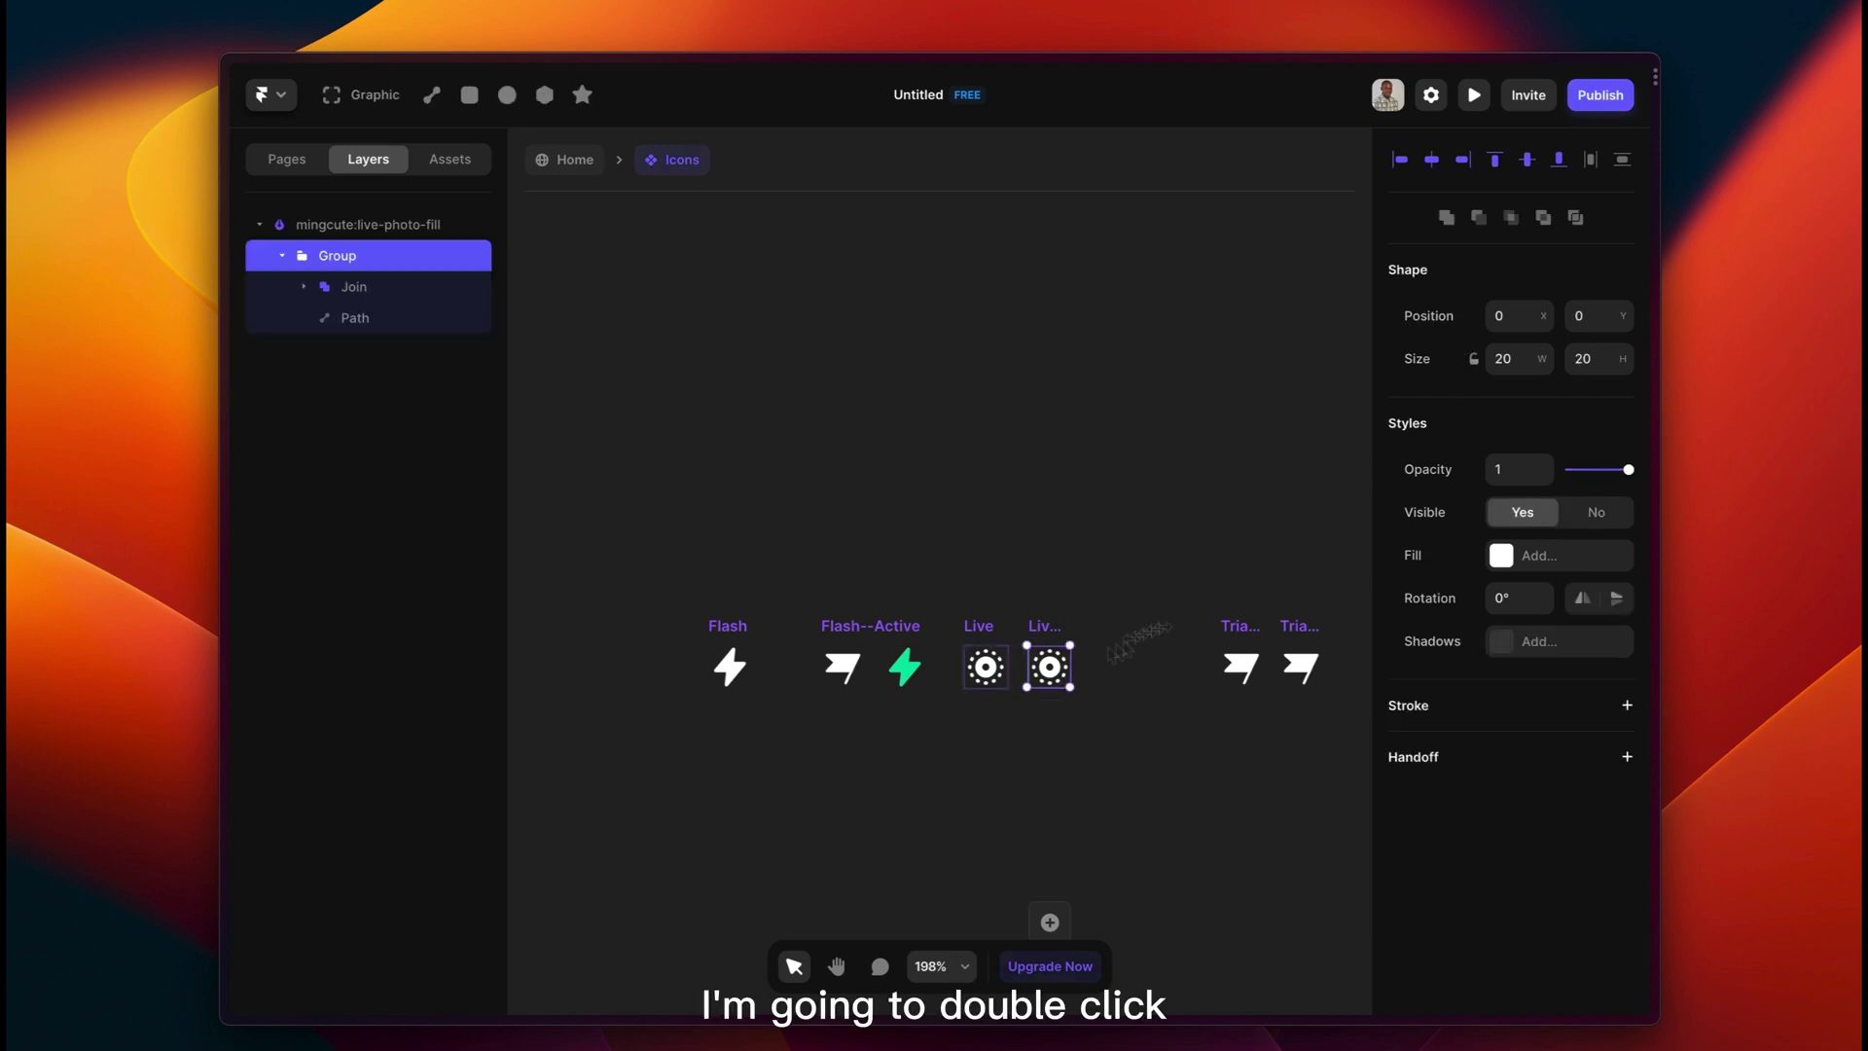
{"action": "left_click", "coordinate": [391, 291]}
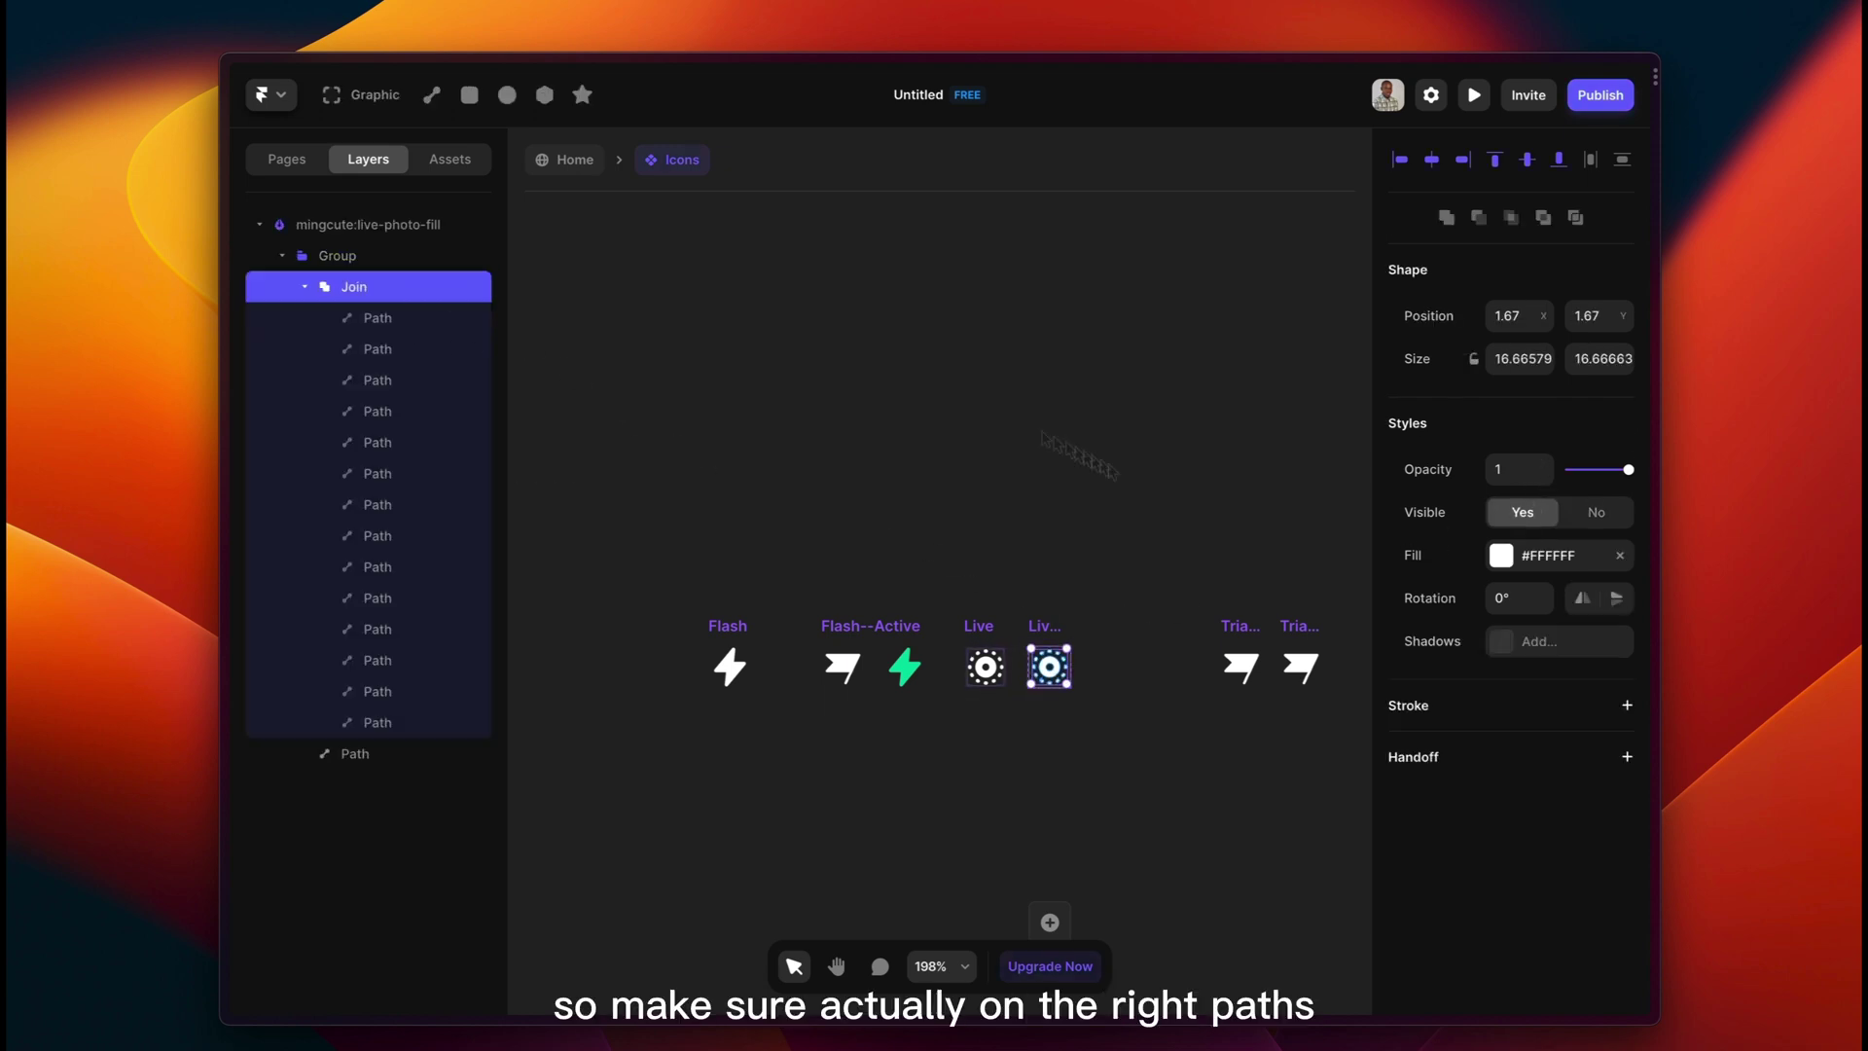
{"action": "left_click", "coordinate": [1504, 557]}
{"action": "left_click", "coordinate": [1170, 975]}
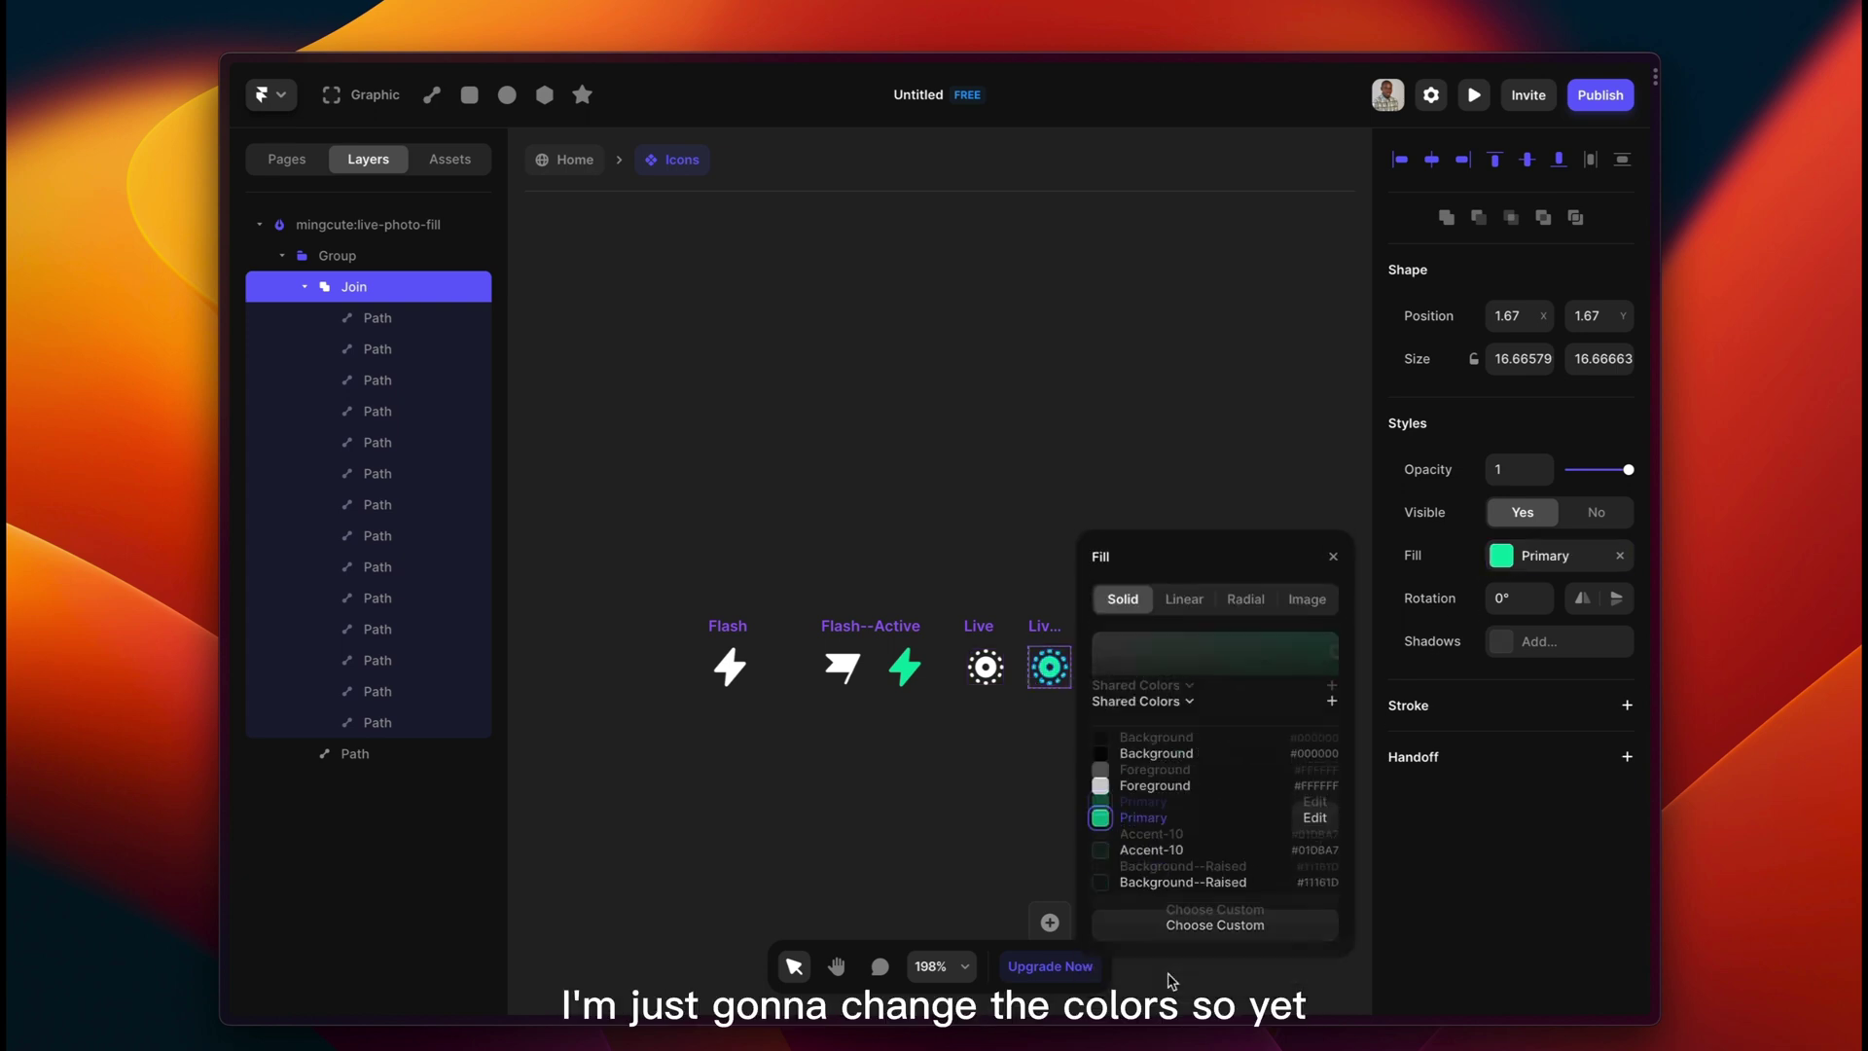
{"action": "left_click", "coordinate": [1028, 770]}
{"action": "left_click", "coordinate": [1028, 615]}
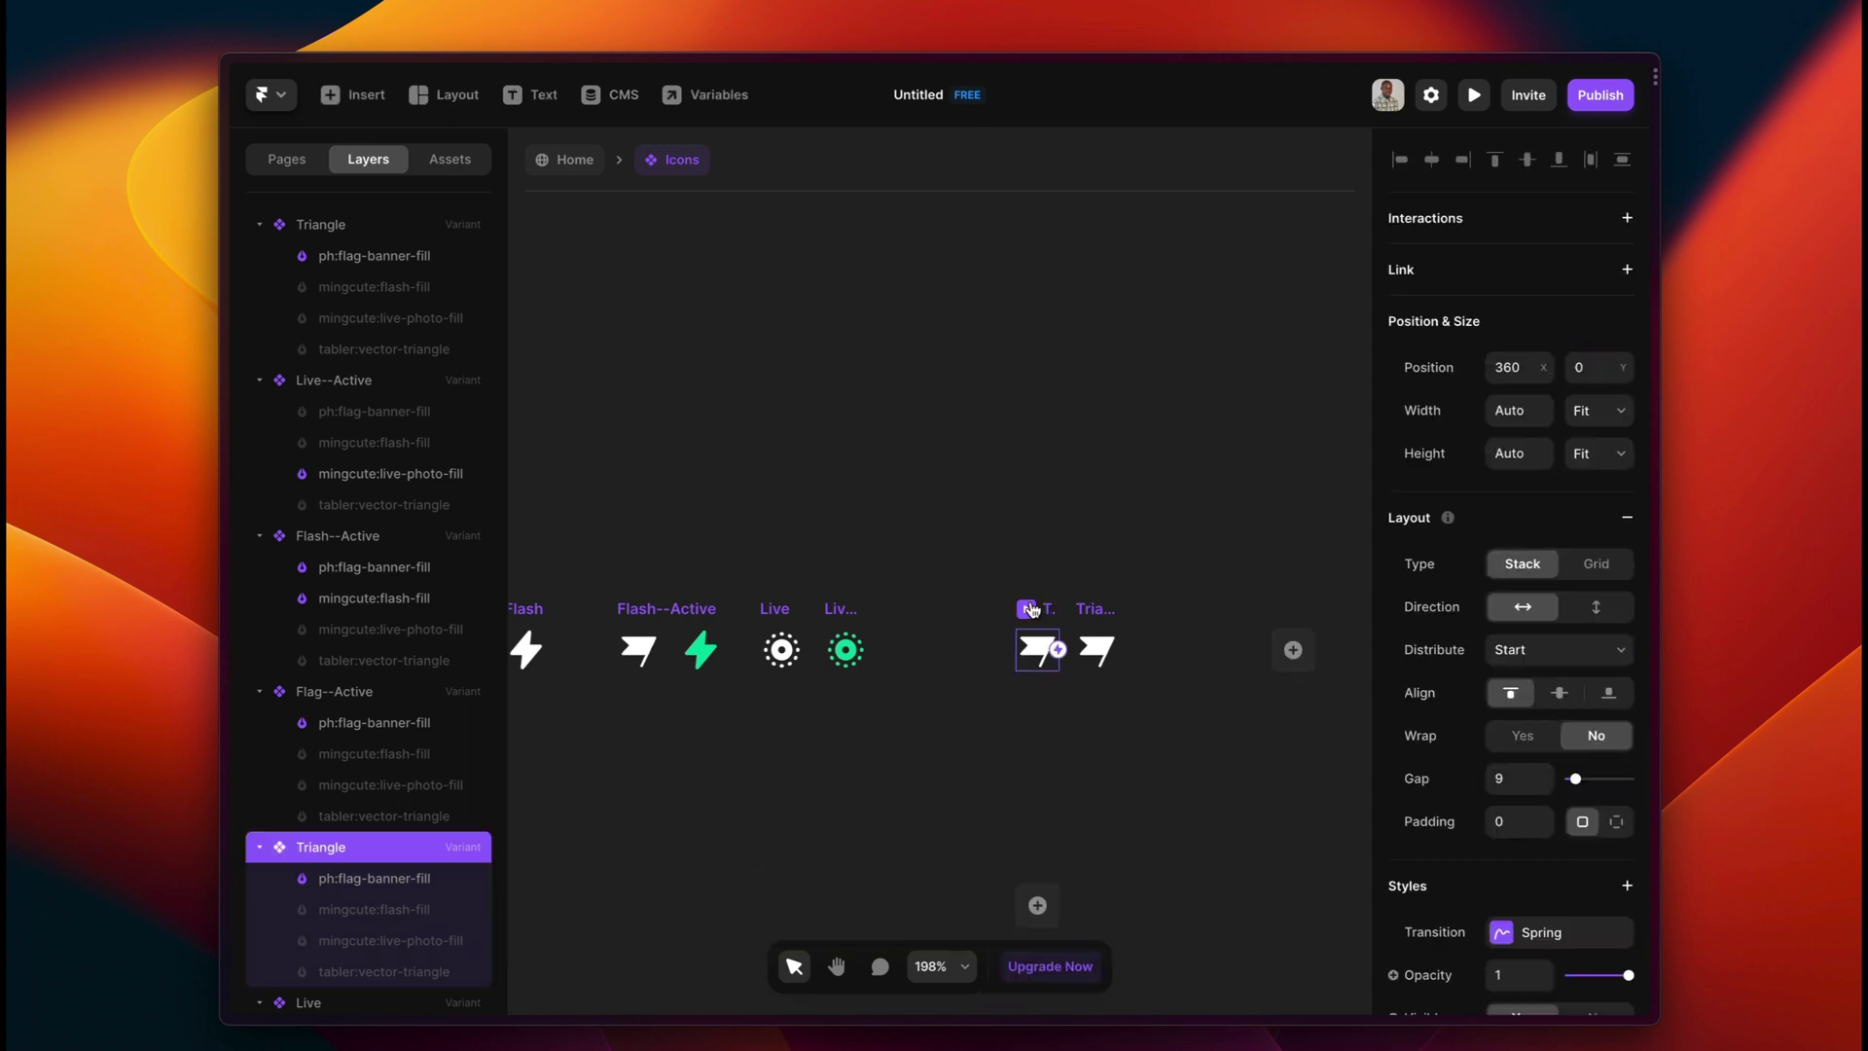
In the first Triangle variant, hide ph:flag-banner-fill and show tabler:vector-triangle.
{"action": "left_click", "coordinate": [406, 882]}
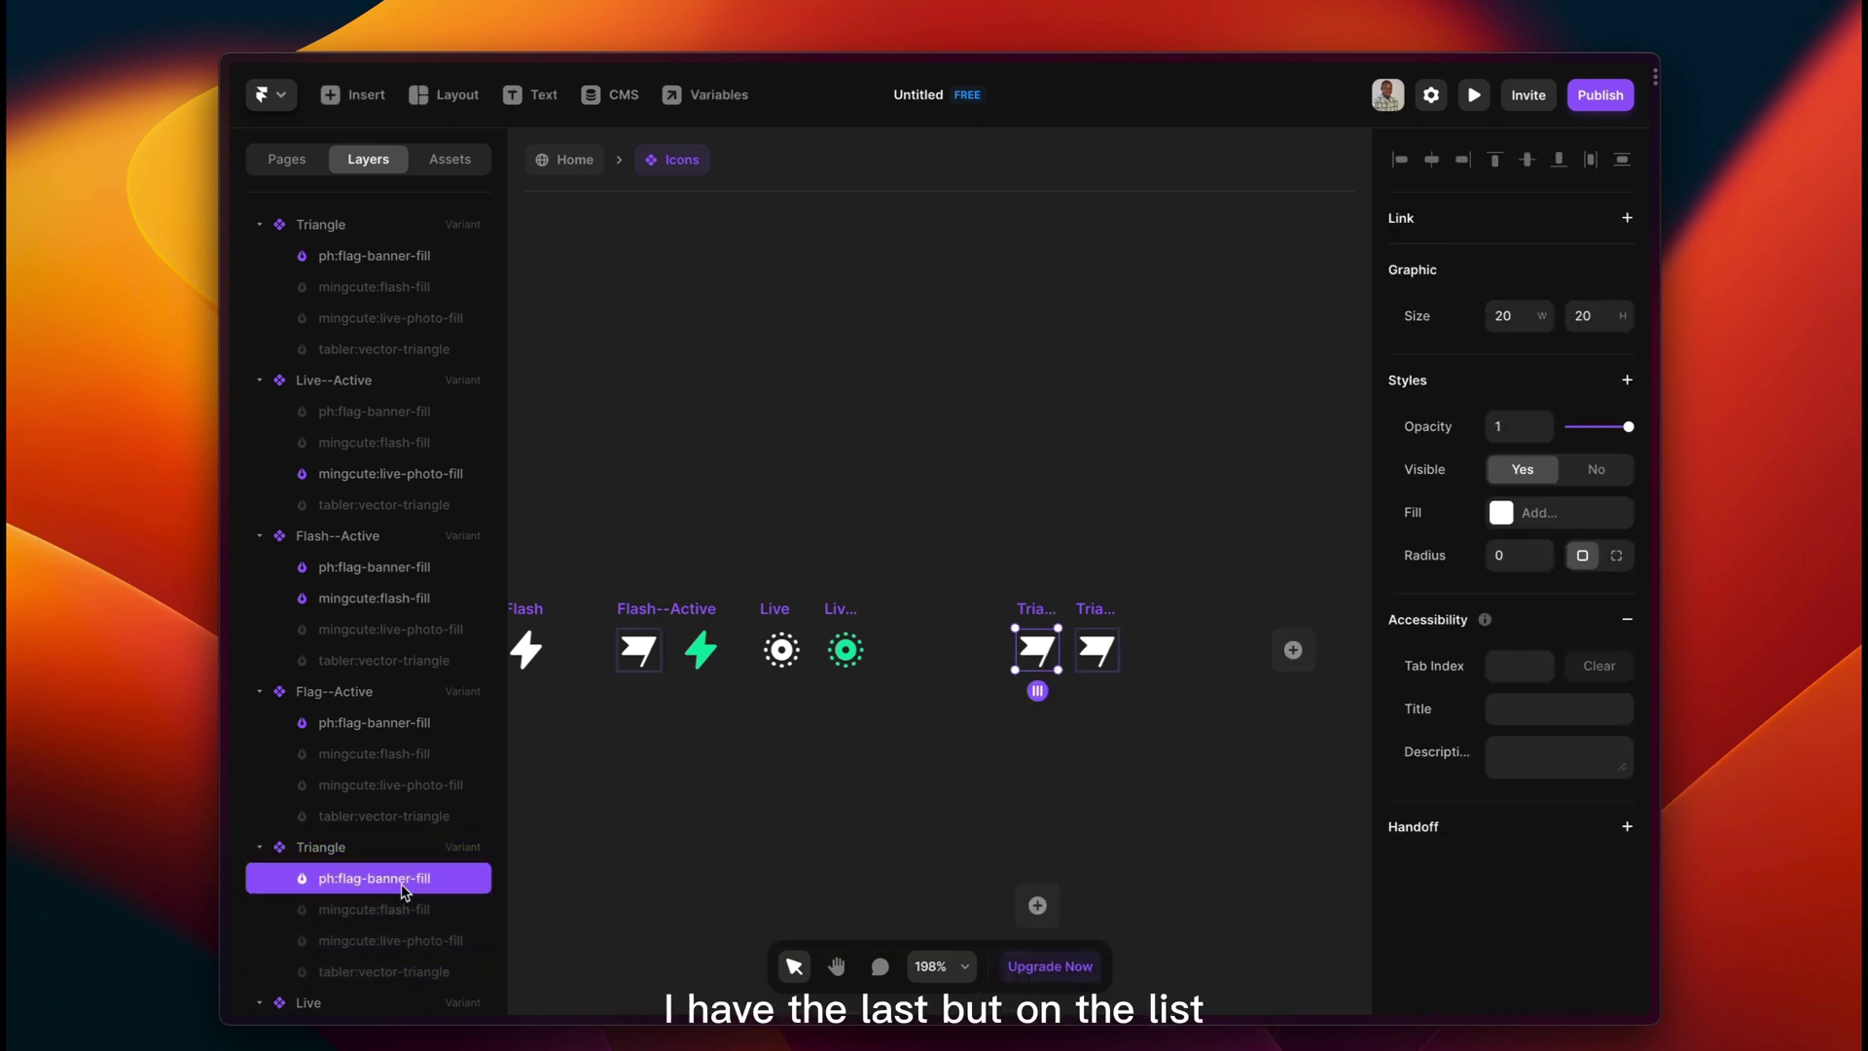
{"action": "left_click", "coordinate": [1594, 475]}
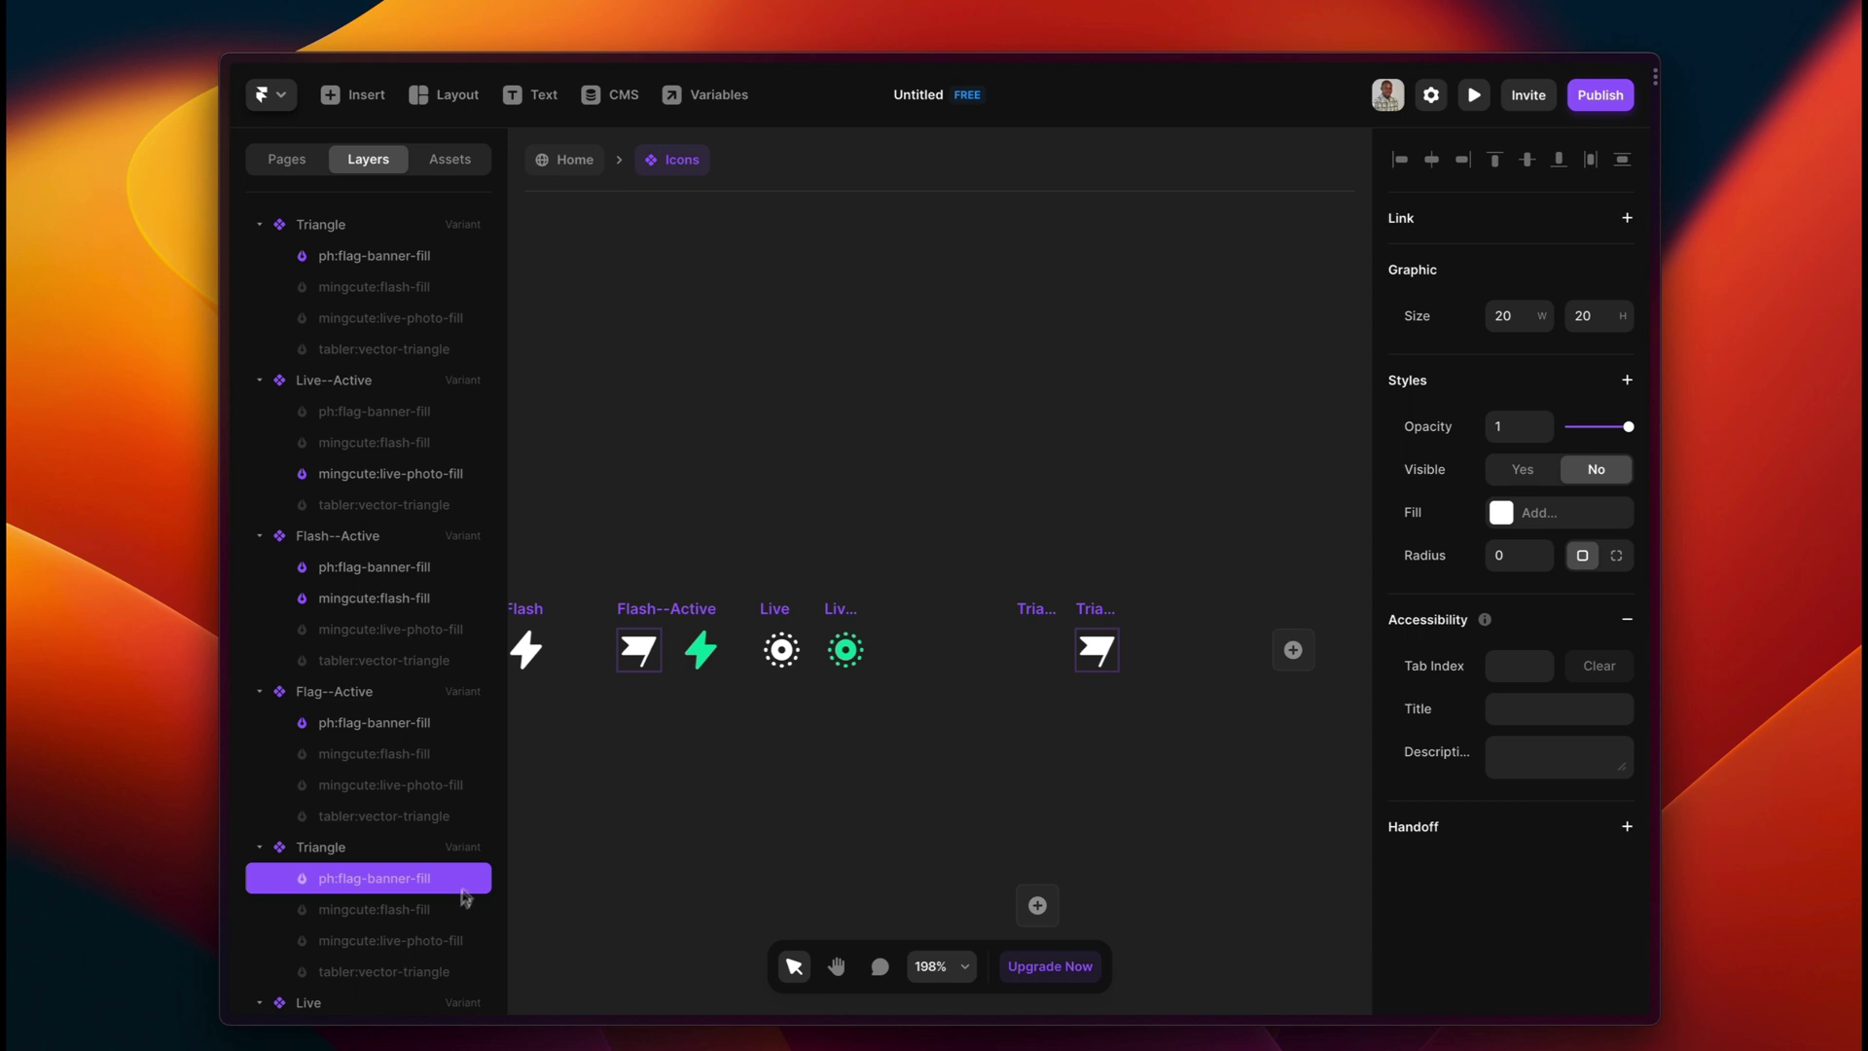
{"action": "left_click", "coordinate": [382, 972]}
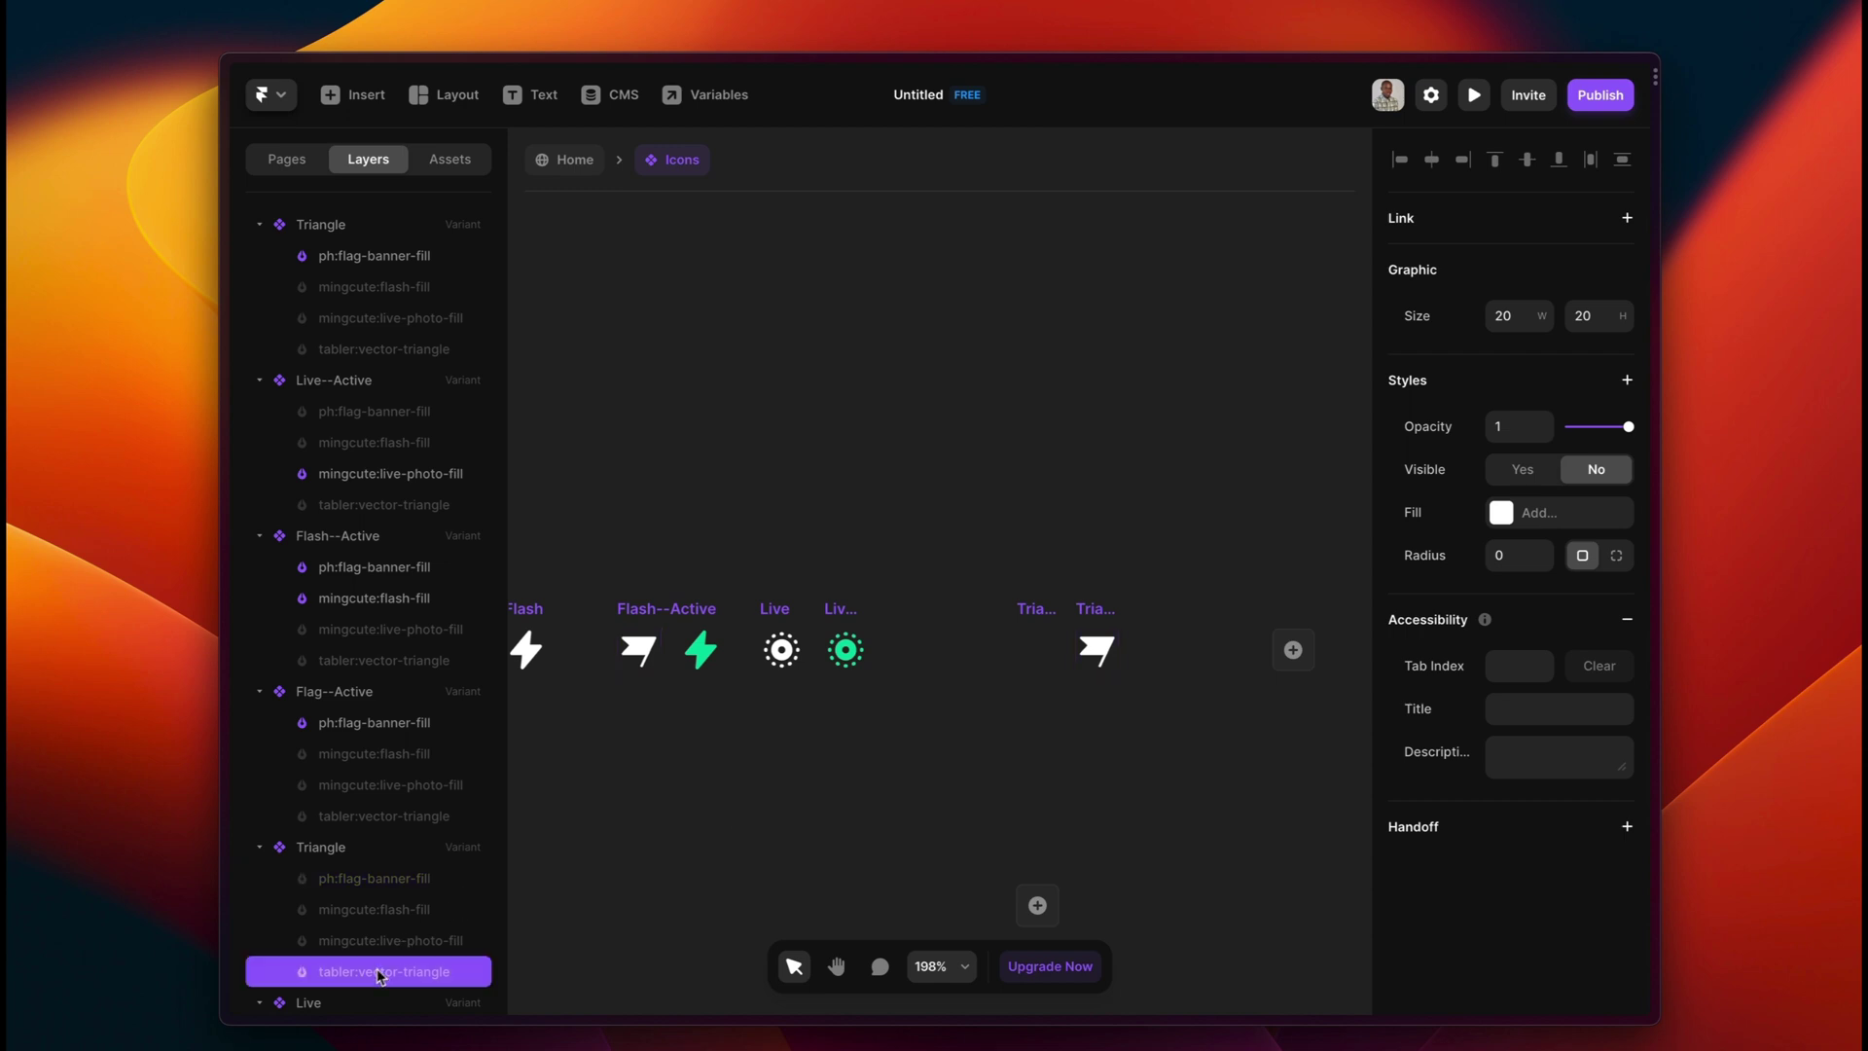
{"action": "left_click", "coordinate": [1518, 468]}
In the second Triangle variant, show the triangle icon and hide the flag icon.
{"action": "left_click", "coordinate": [1088, 610]}
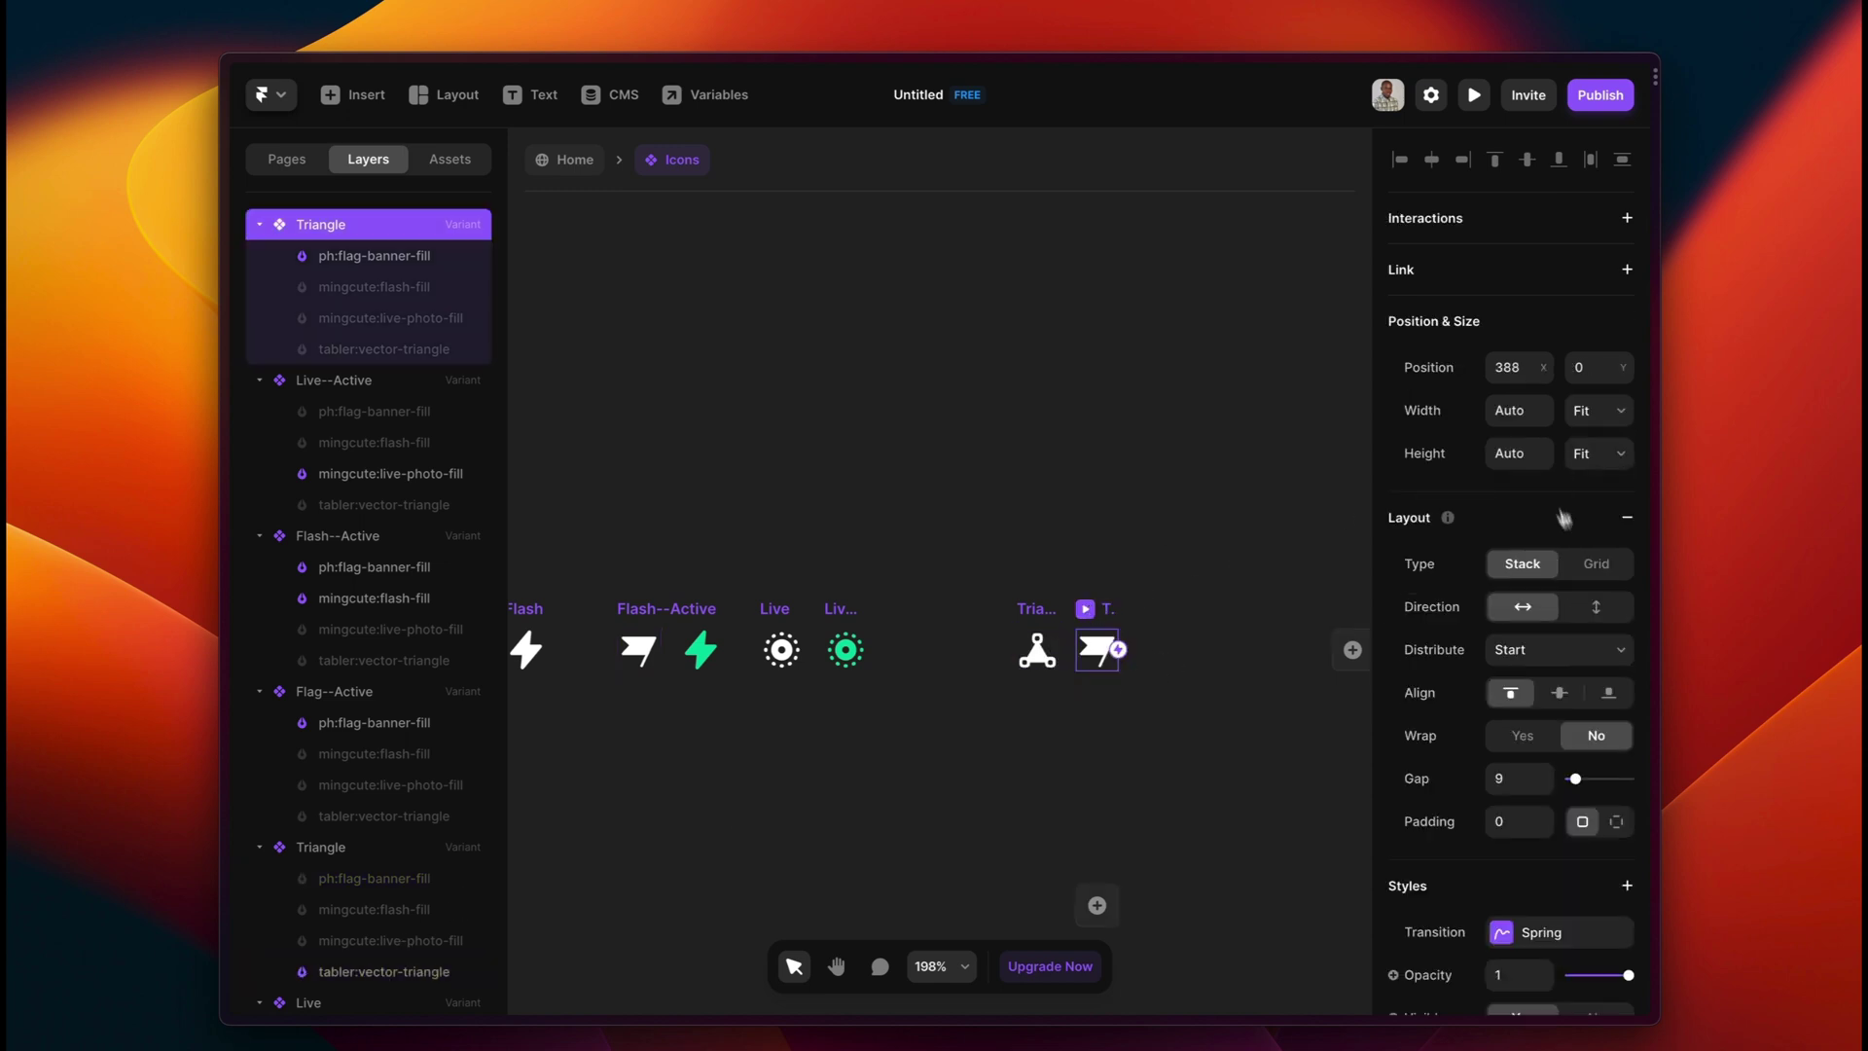
{"action": "scroll", "coordinate": [1565, 541], "scroll_direction": "down", "scroll_amount": 1}
{"action": "scroll", "coordinate": [1569, 584], "scroll_direction": "down", "scroll_amount": 3}
{"action": "scroll", "coordinate": [1574, 620], "scroll_direction": "down", "scroll_amount": 2}
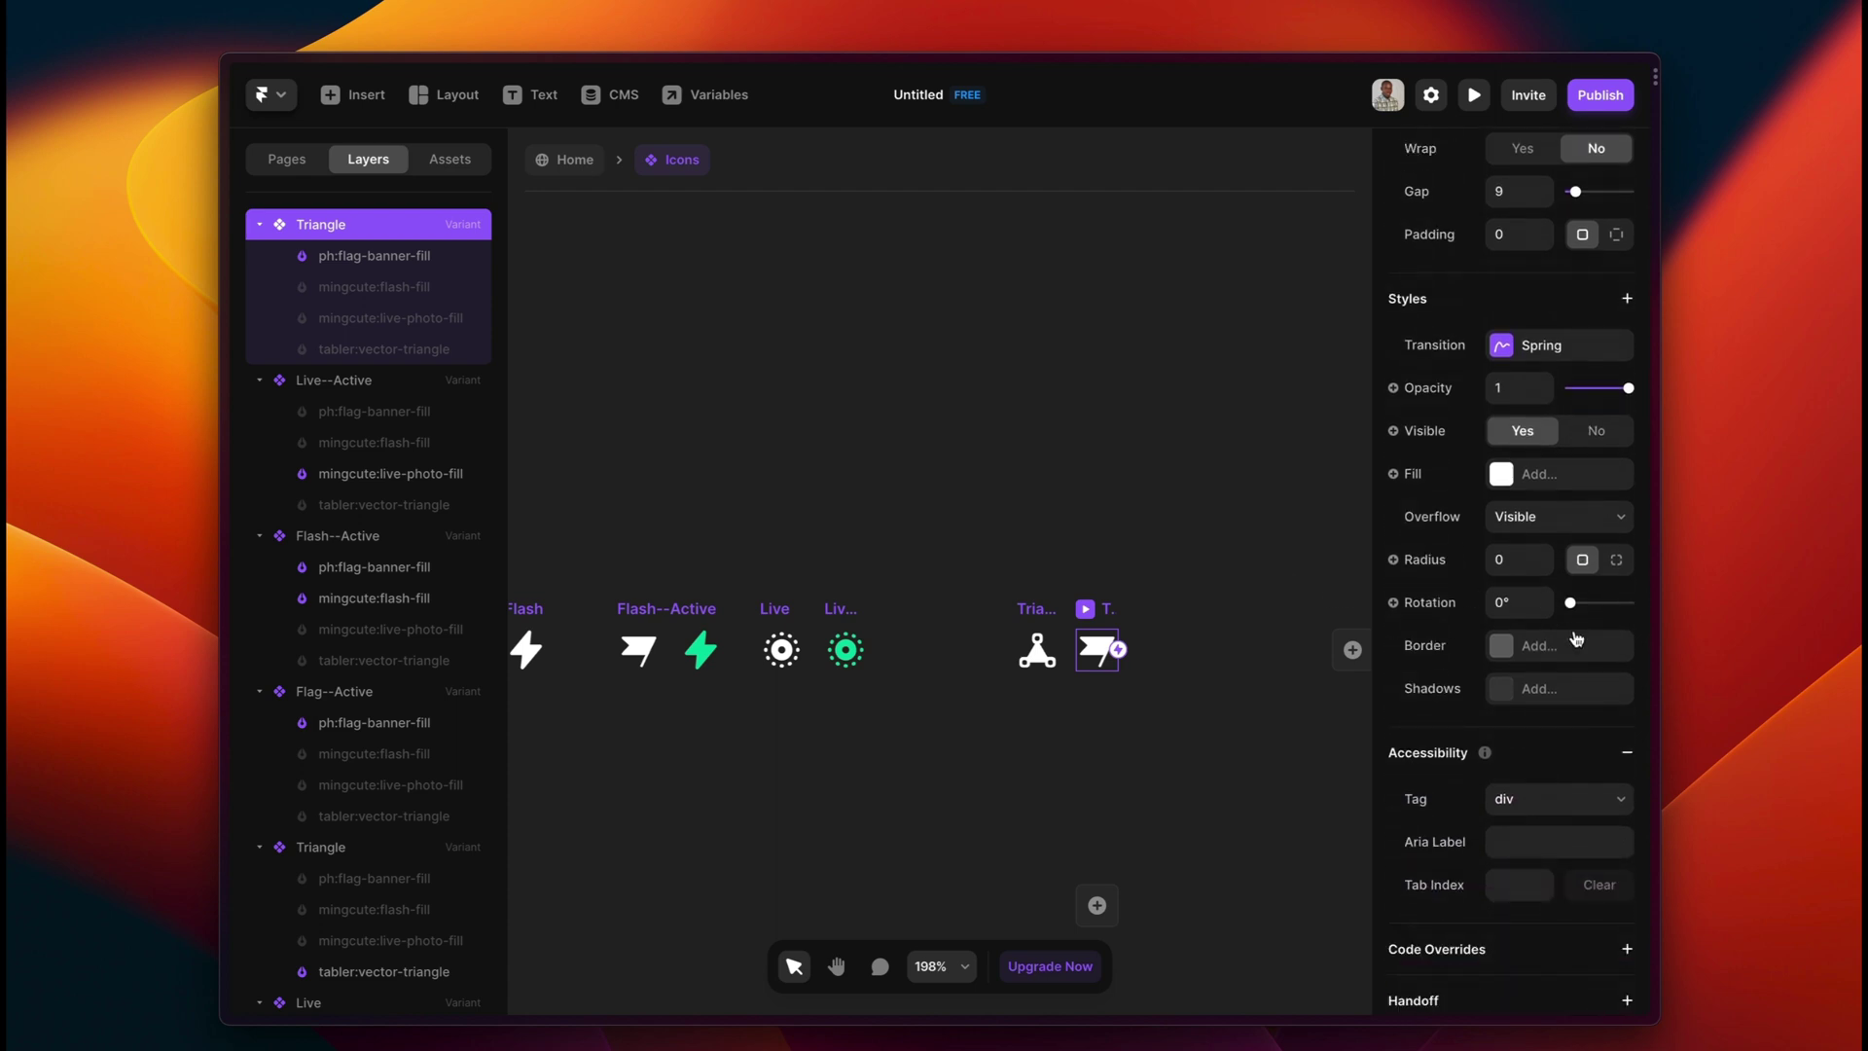
{"action": "left_click", "coordinate": [432, 352]}
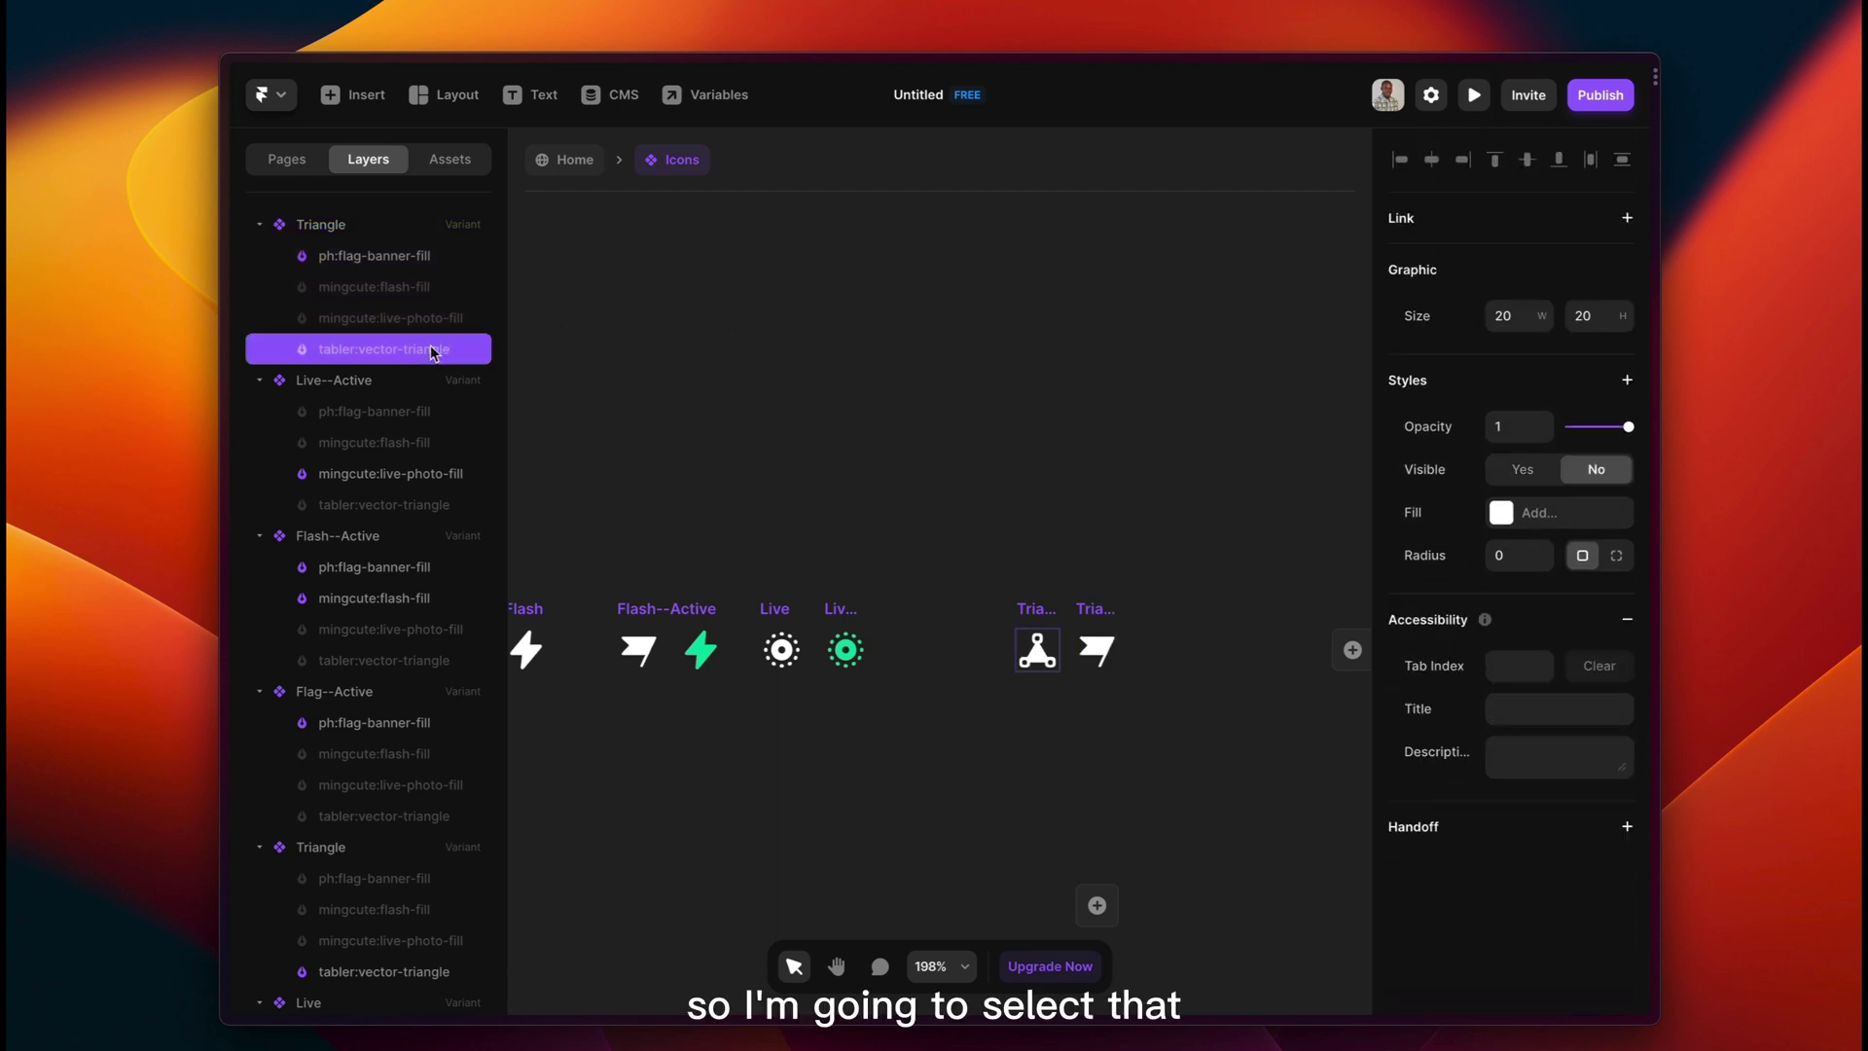
{"action": "left_click", "coordinate": [1522, 469]}
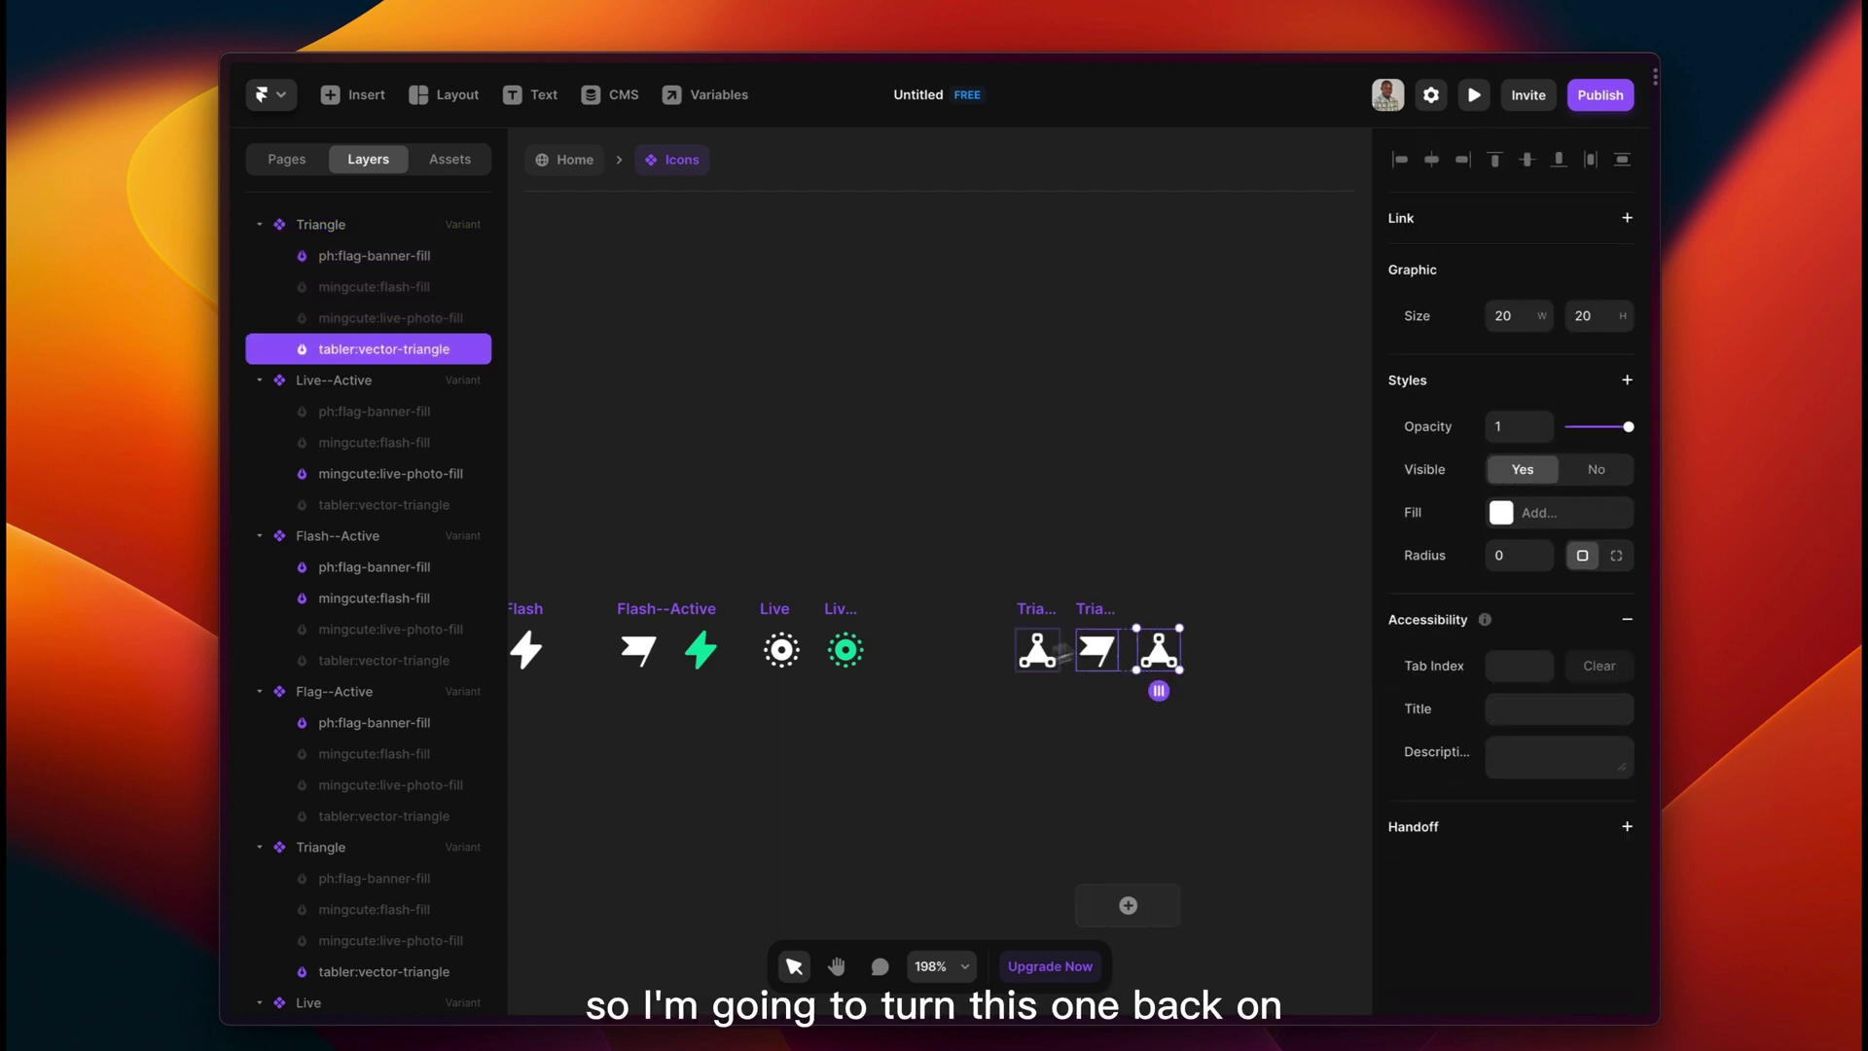
{"action": "left_click", "coordinate": [1096, 649]}
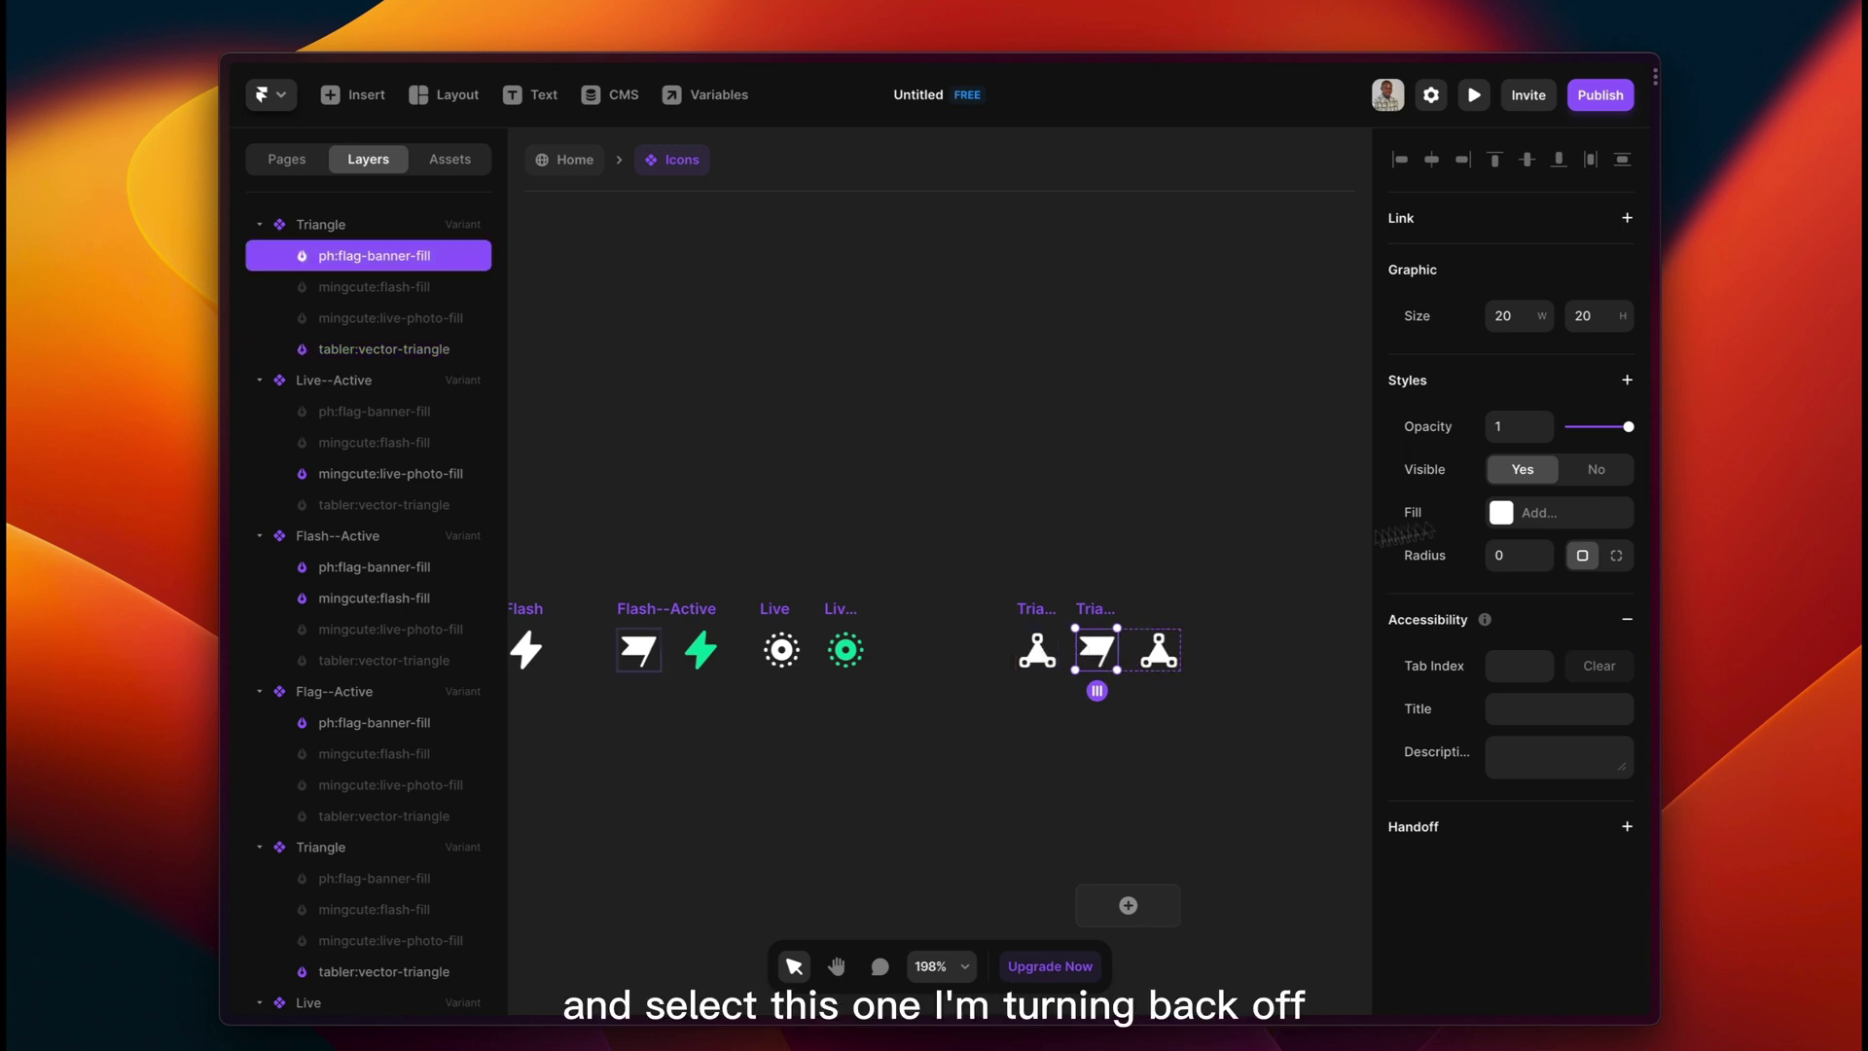
{"action": "left_click", "coordinate": [1616, 471]}
{"action": "left_click", "coordinate": [1095, 650]}
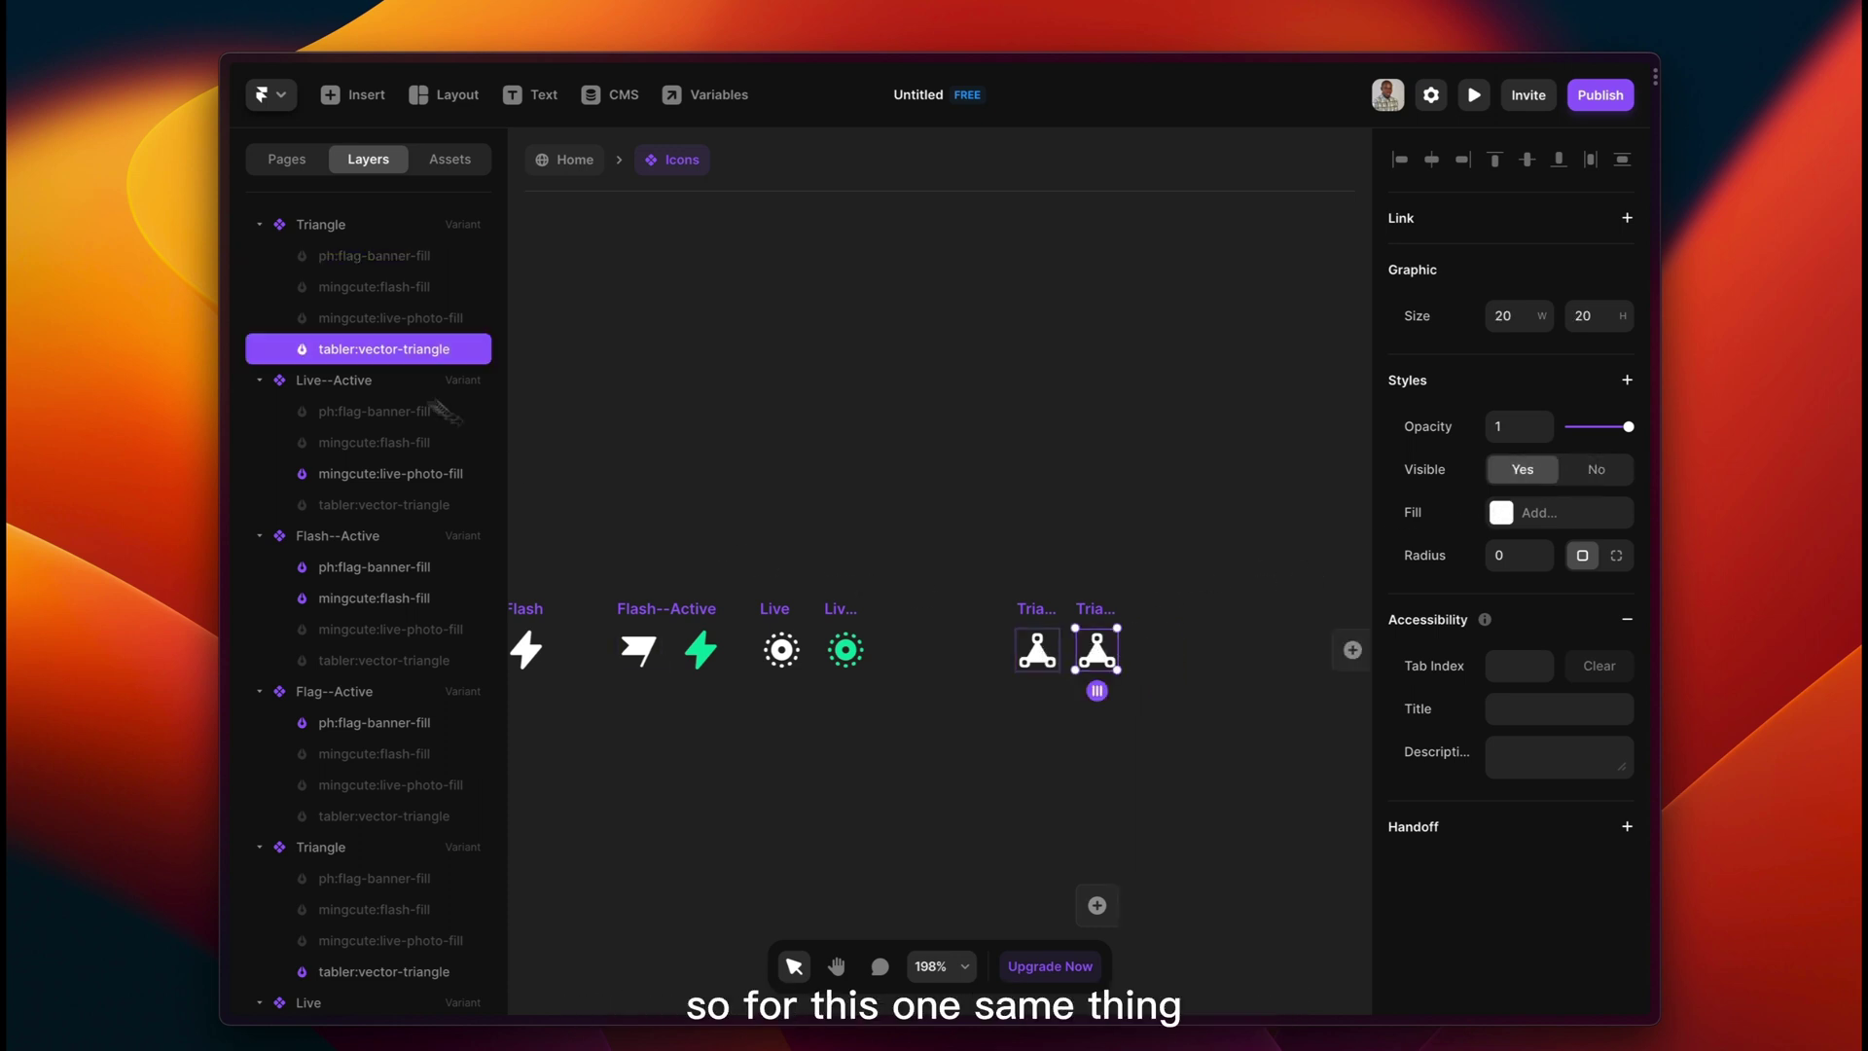
Fill all four paths of the second triangle icon with the Primary shared colour.
{"action": "double_click", "coordinate": [1096, 657]}
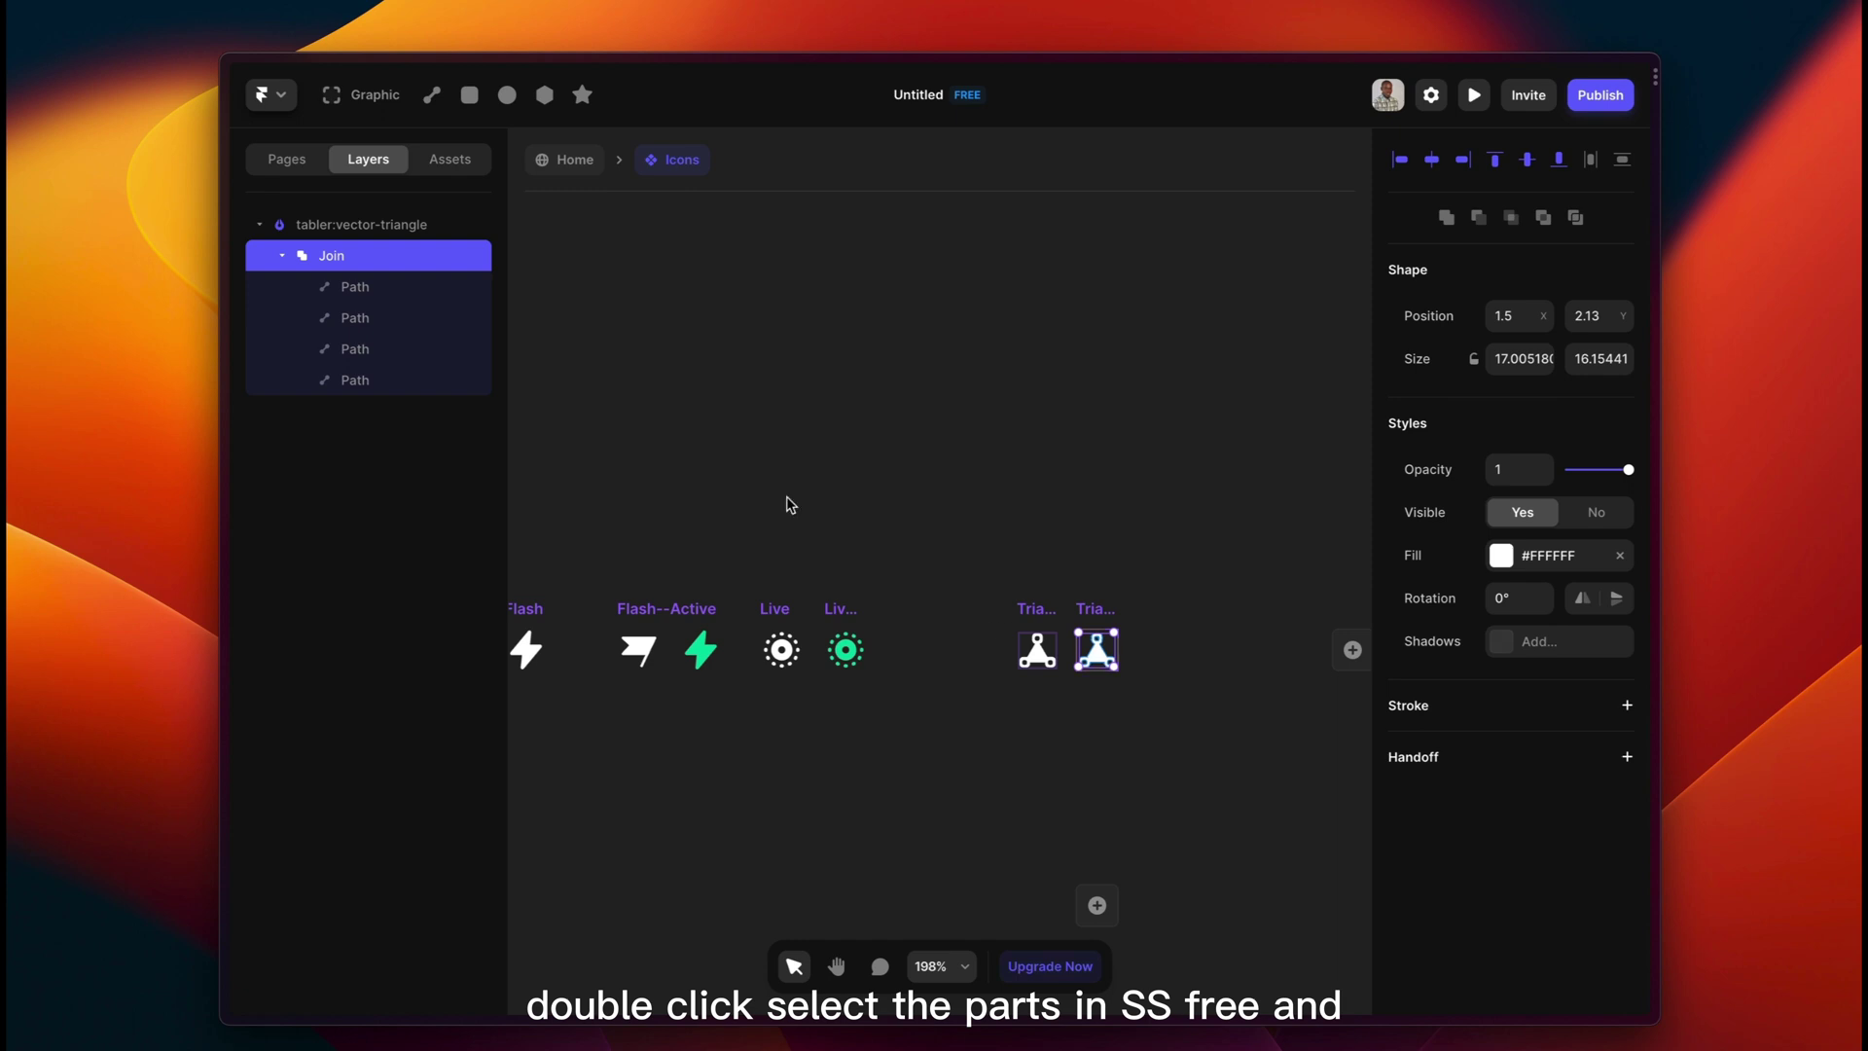
{"action": "left_click", "coordinate": [392, 299]}
{"action": "left_click", "coordinate": [383, 384], "text": "shift"}
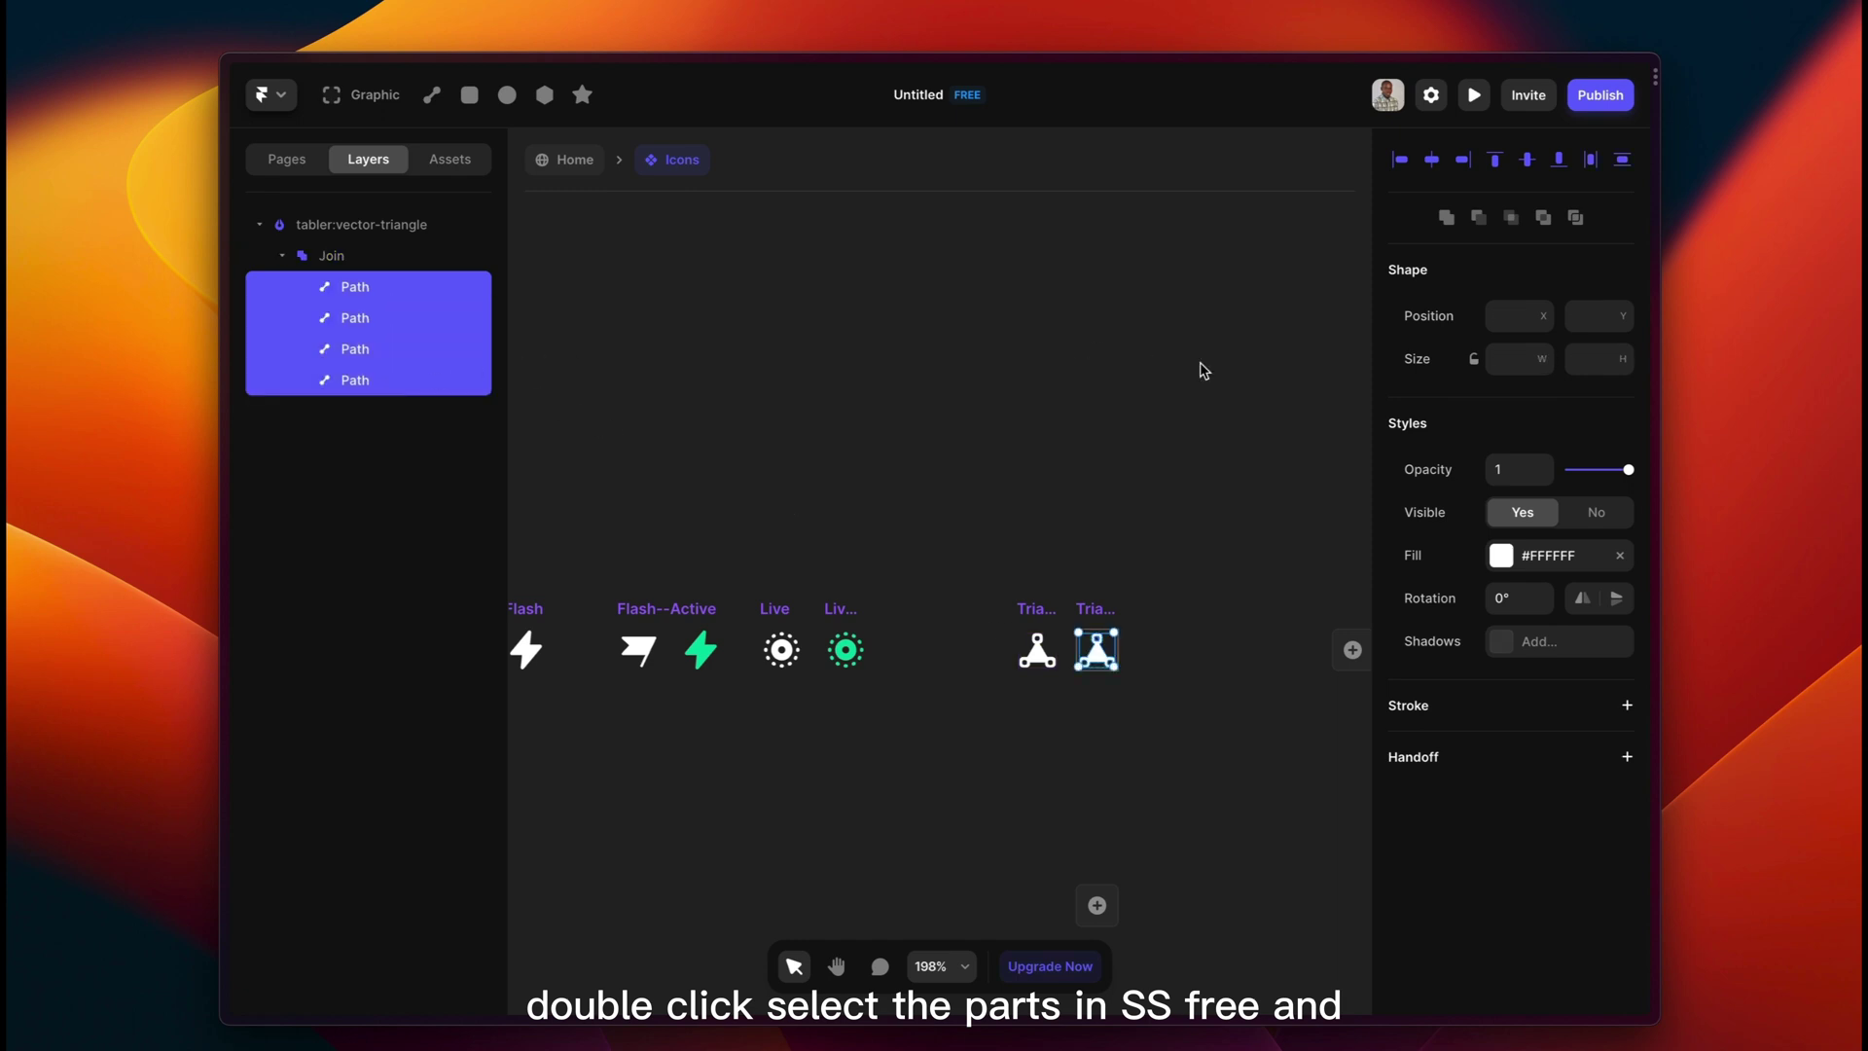
{"action": "left_click", "coordinate": [1501, 556]}
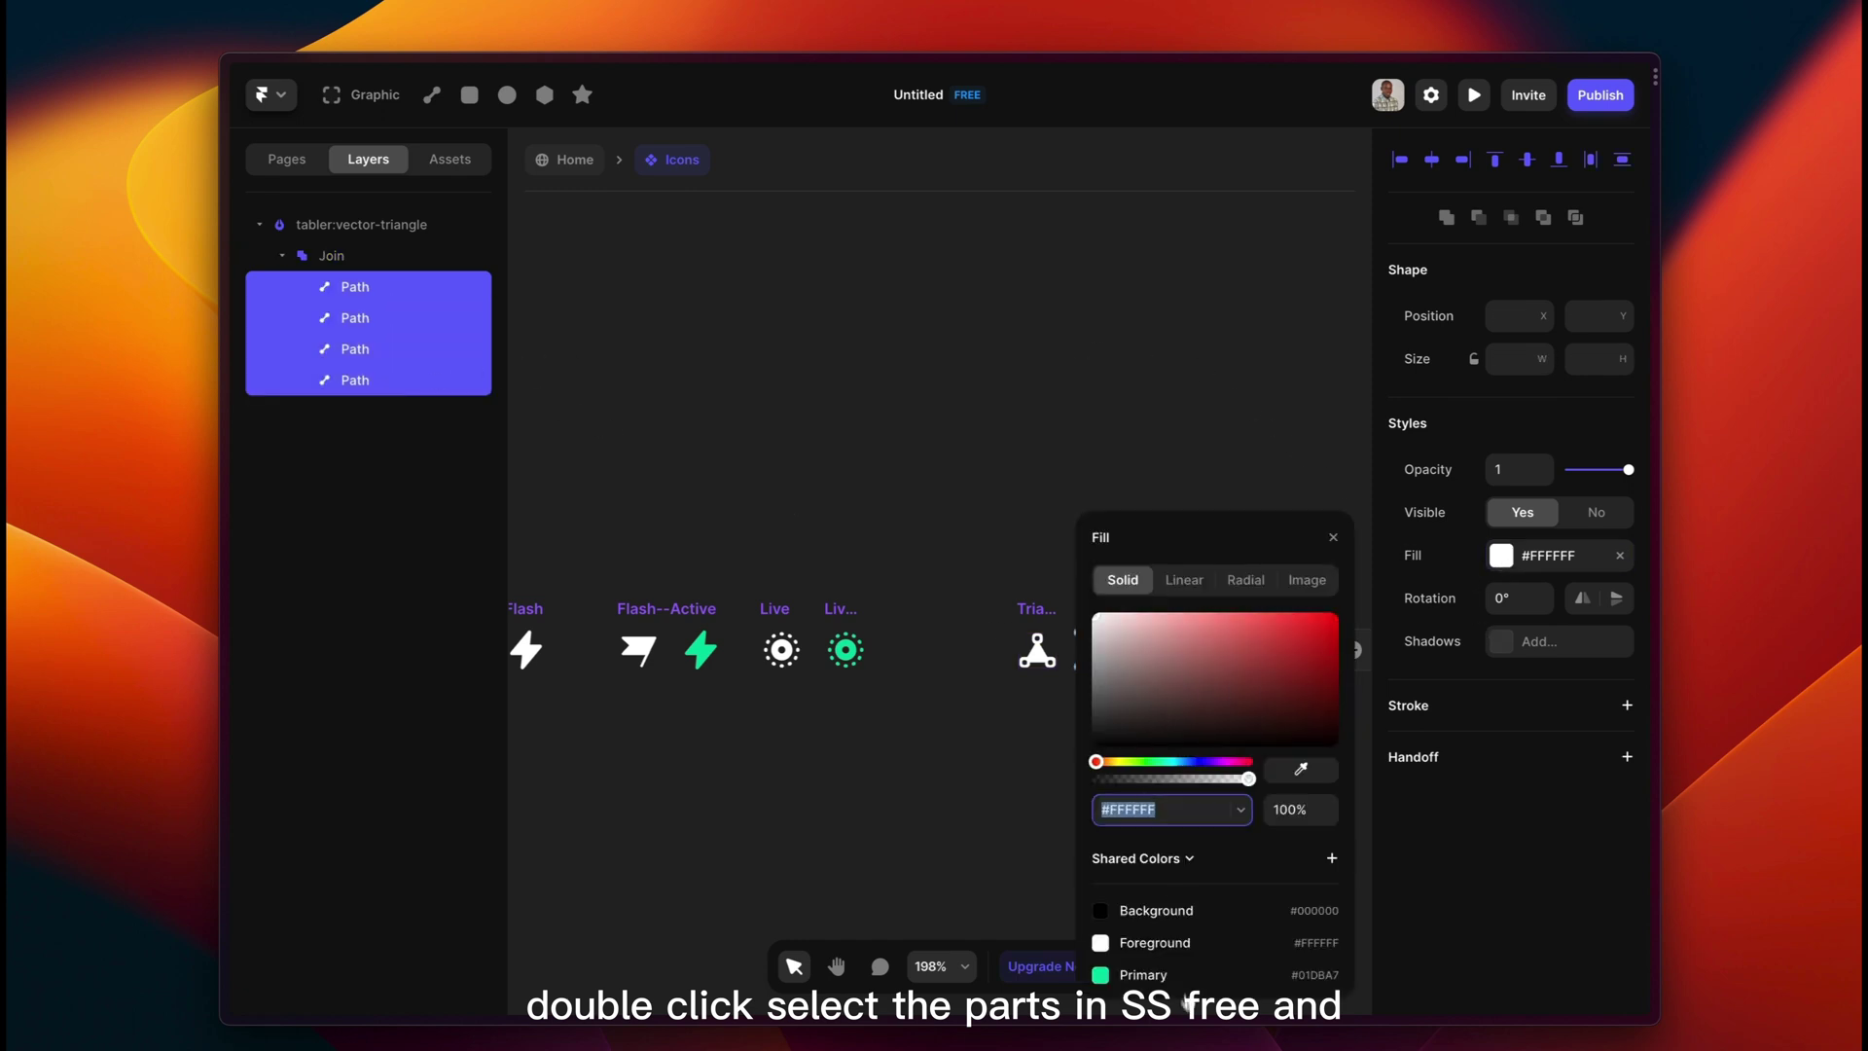
{"action": "left_click", "coordinate": [1153, 974]}
{"action": "scroll", "coordinate": [1022, 803], "scroll_direction": "right", "scroll_amount": 3}
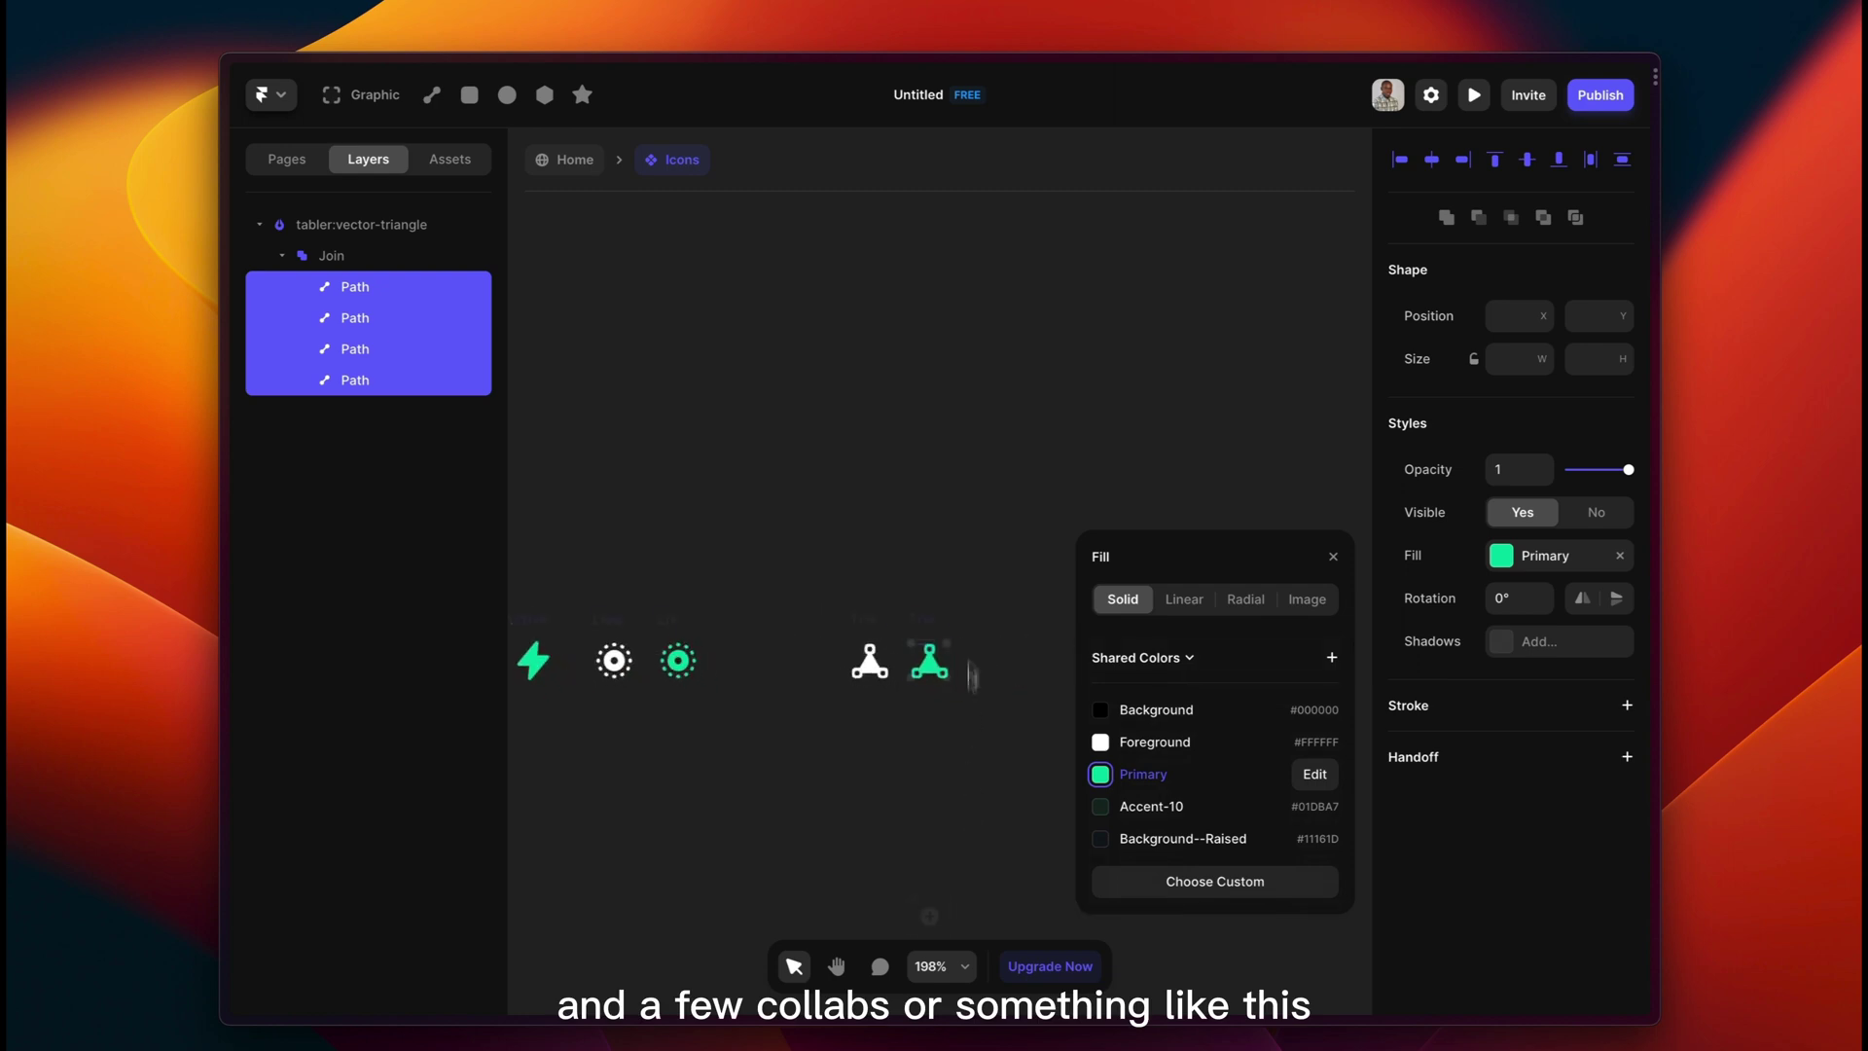
{"action": "left_click", "coordinate": [979, 604]}
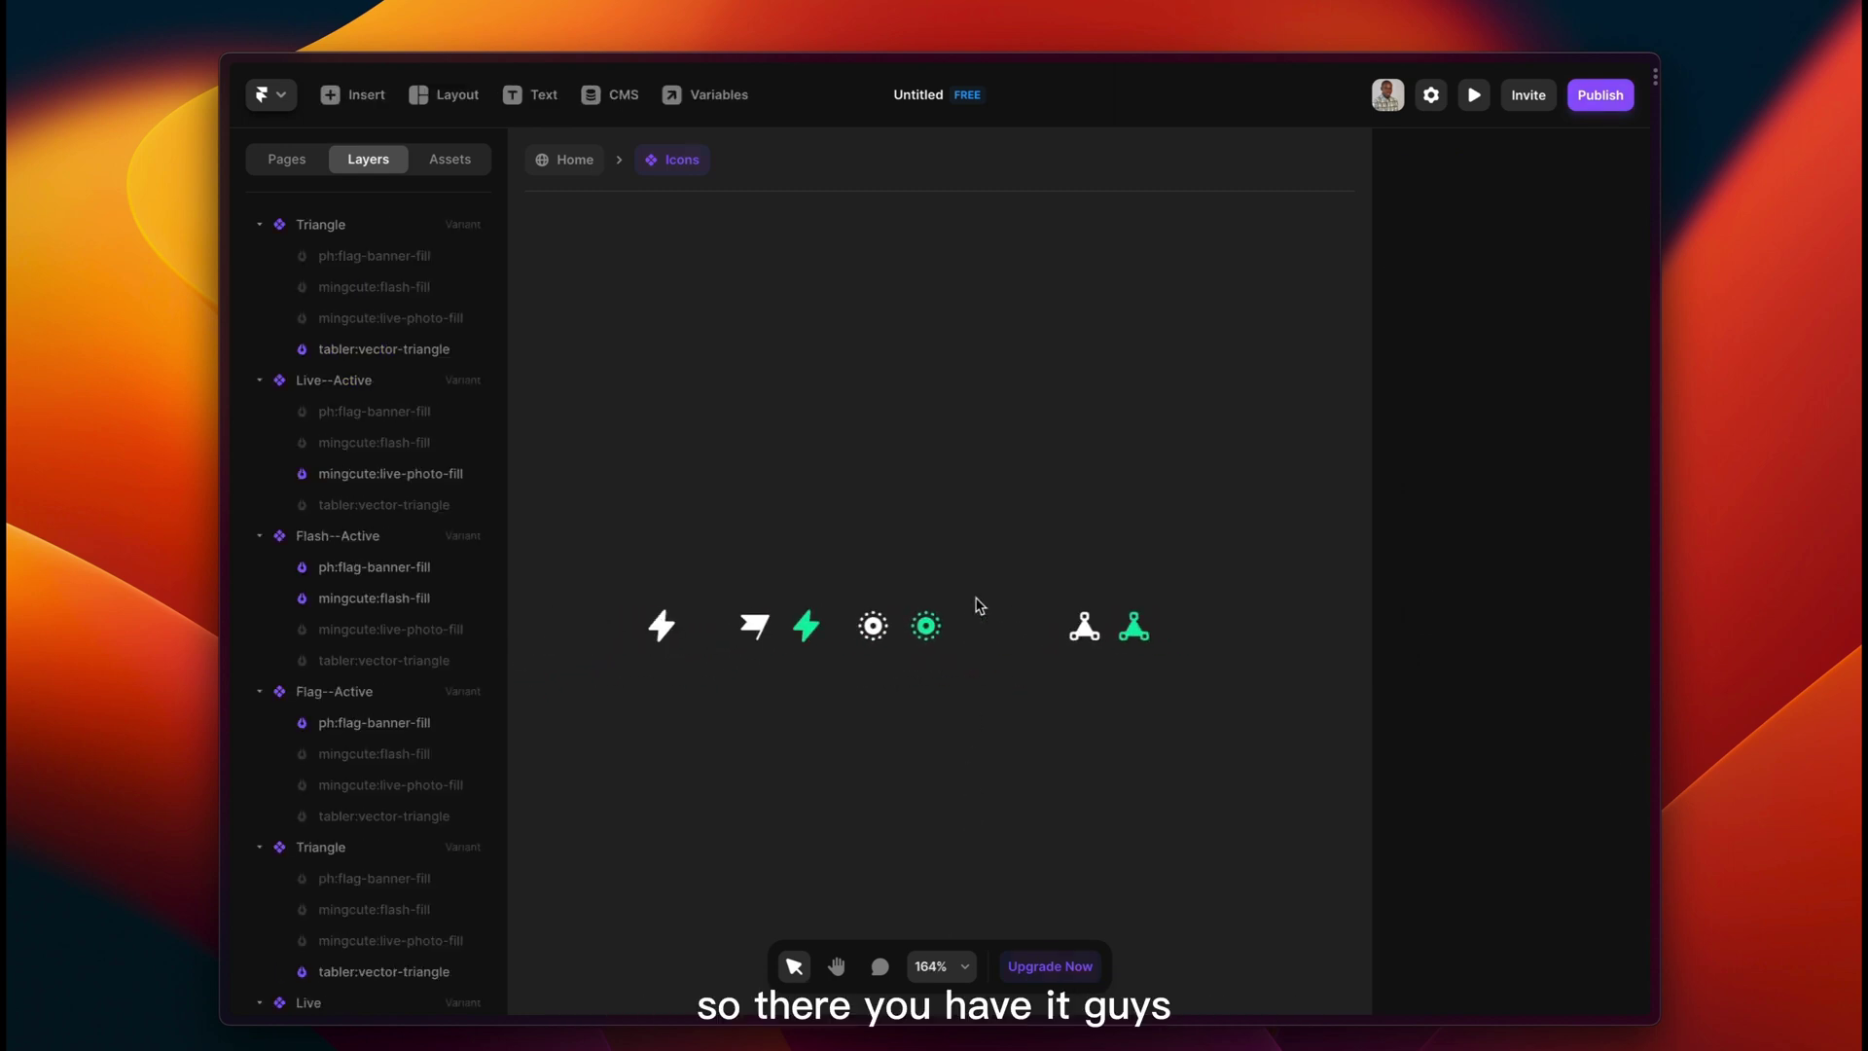
{"action": "scroll", "coordinate": [831, 554], "scroll_direction": "left", "scroll_amount": 3}
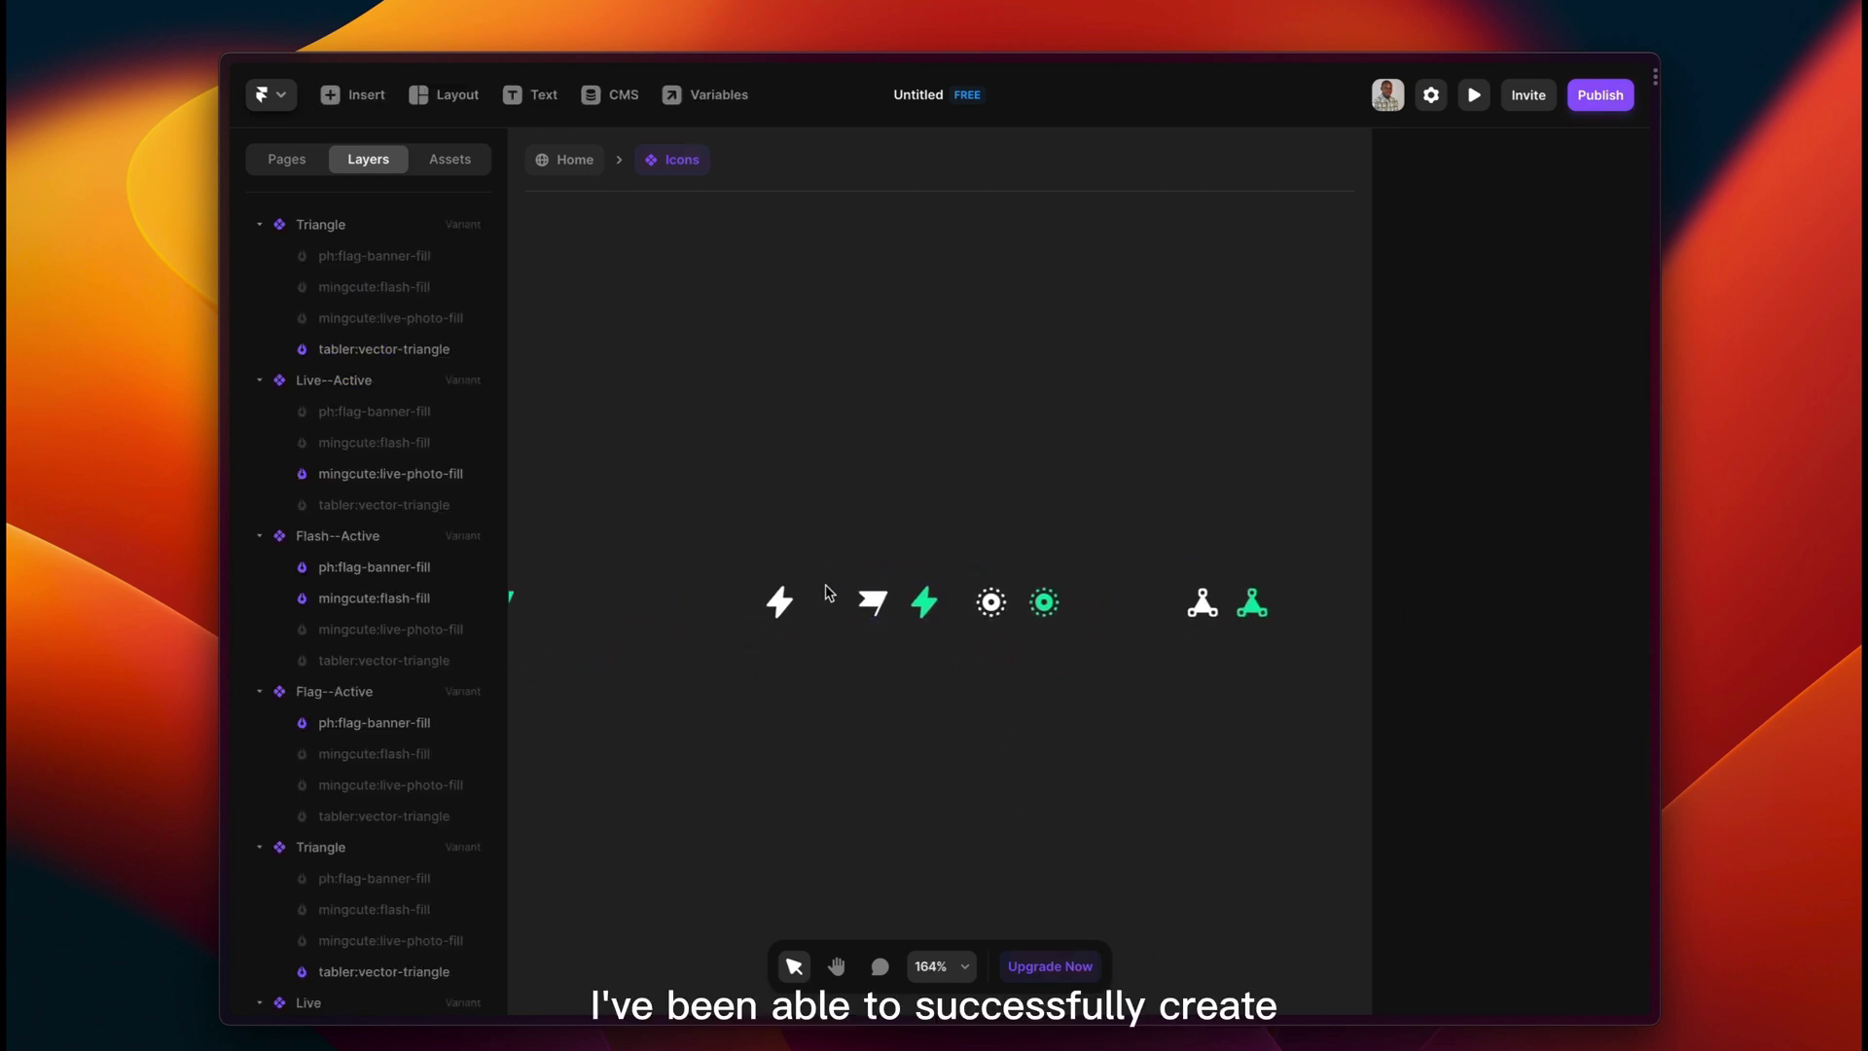
{"action": "scroll", "coordinate": [876, 598], "scroll_direction": "left", "scroll_amount": 3}
Hide the stray flag icon in Flash--Active and move that variant beside Flash.
{"action": "left_click", "coordinate": [1057, 597]}
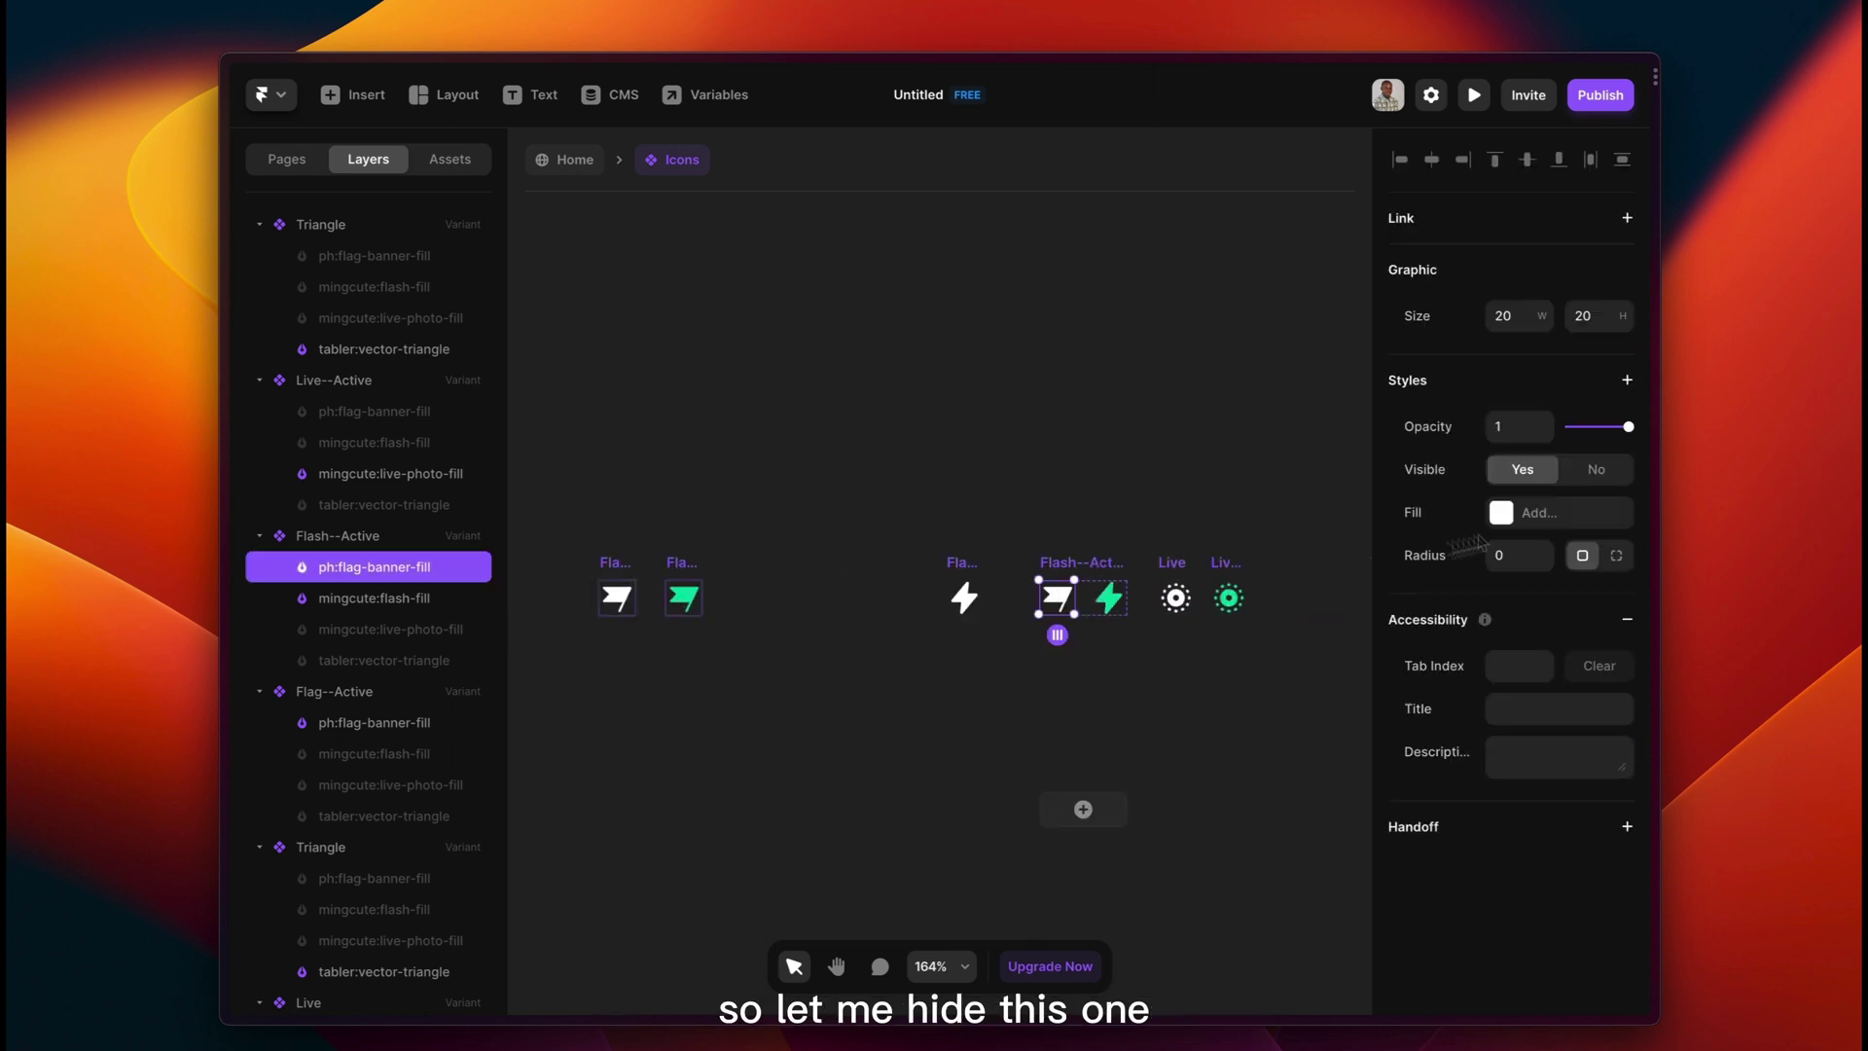
{"action": "left_click", "coordinate": [1594, 469]}
{"action": "left_click_drag", "start_coordinate": [1057, 563], "coordinate": [1020, 567]}
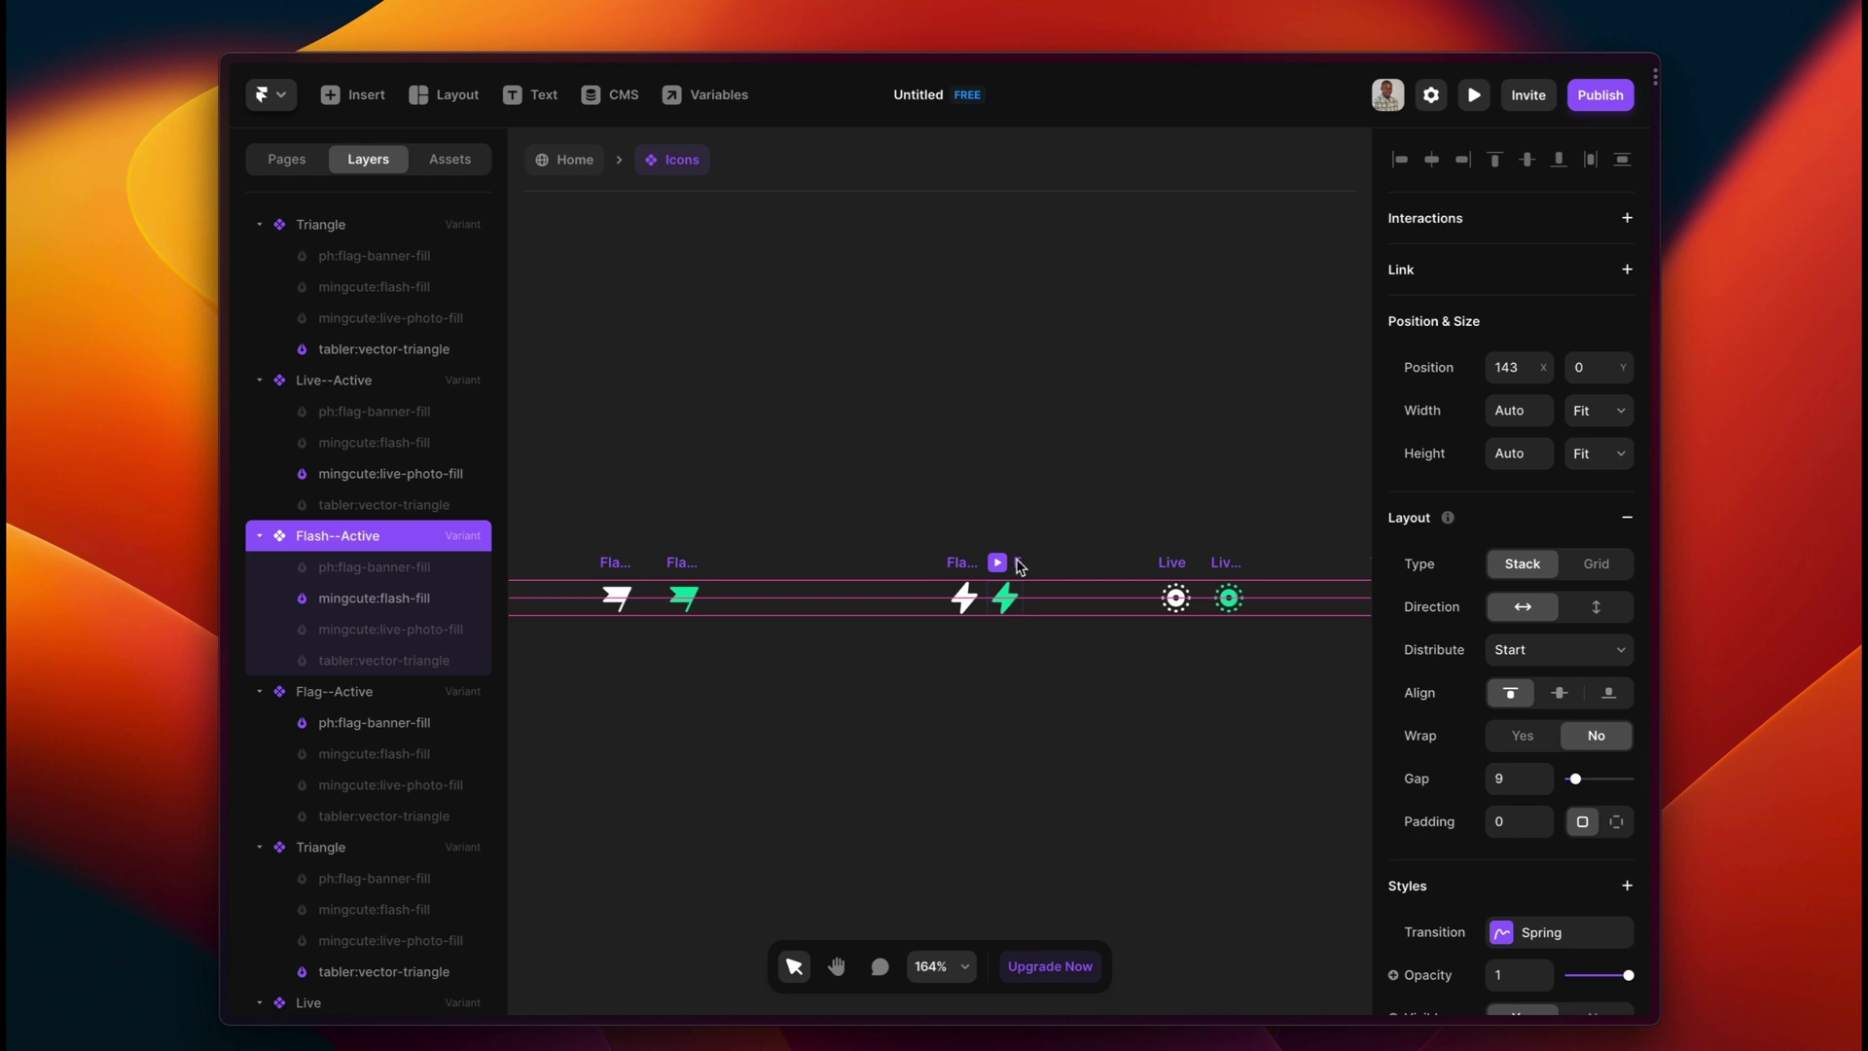
{"action": "left_click", "coordinate": [1025, 512]}
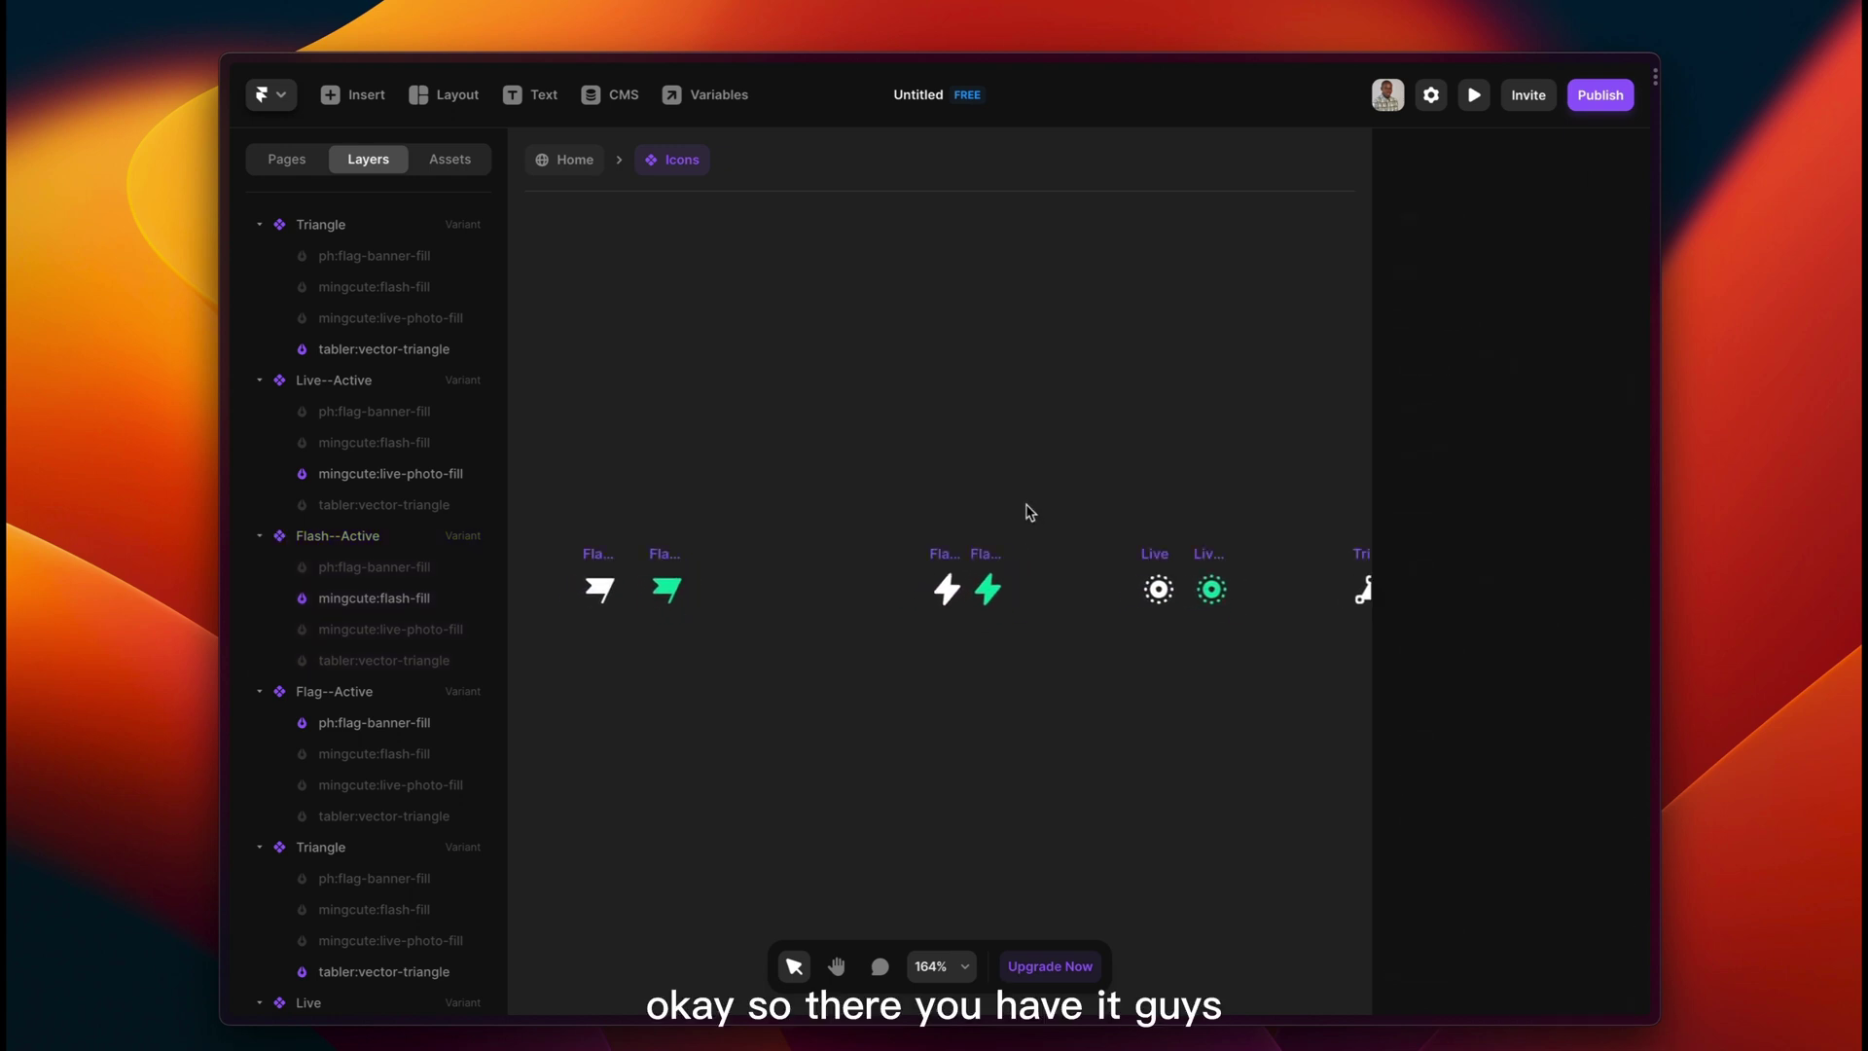
{"action": "scroll", "coordinate": [1026, 512], "scroll_direction": "down", "scroll_amount": 3}
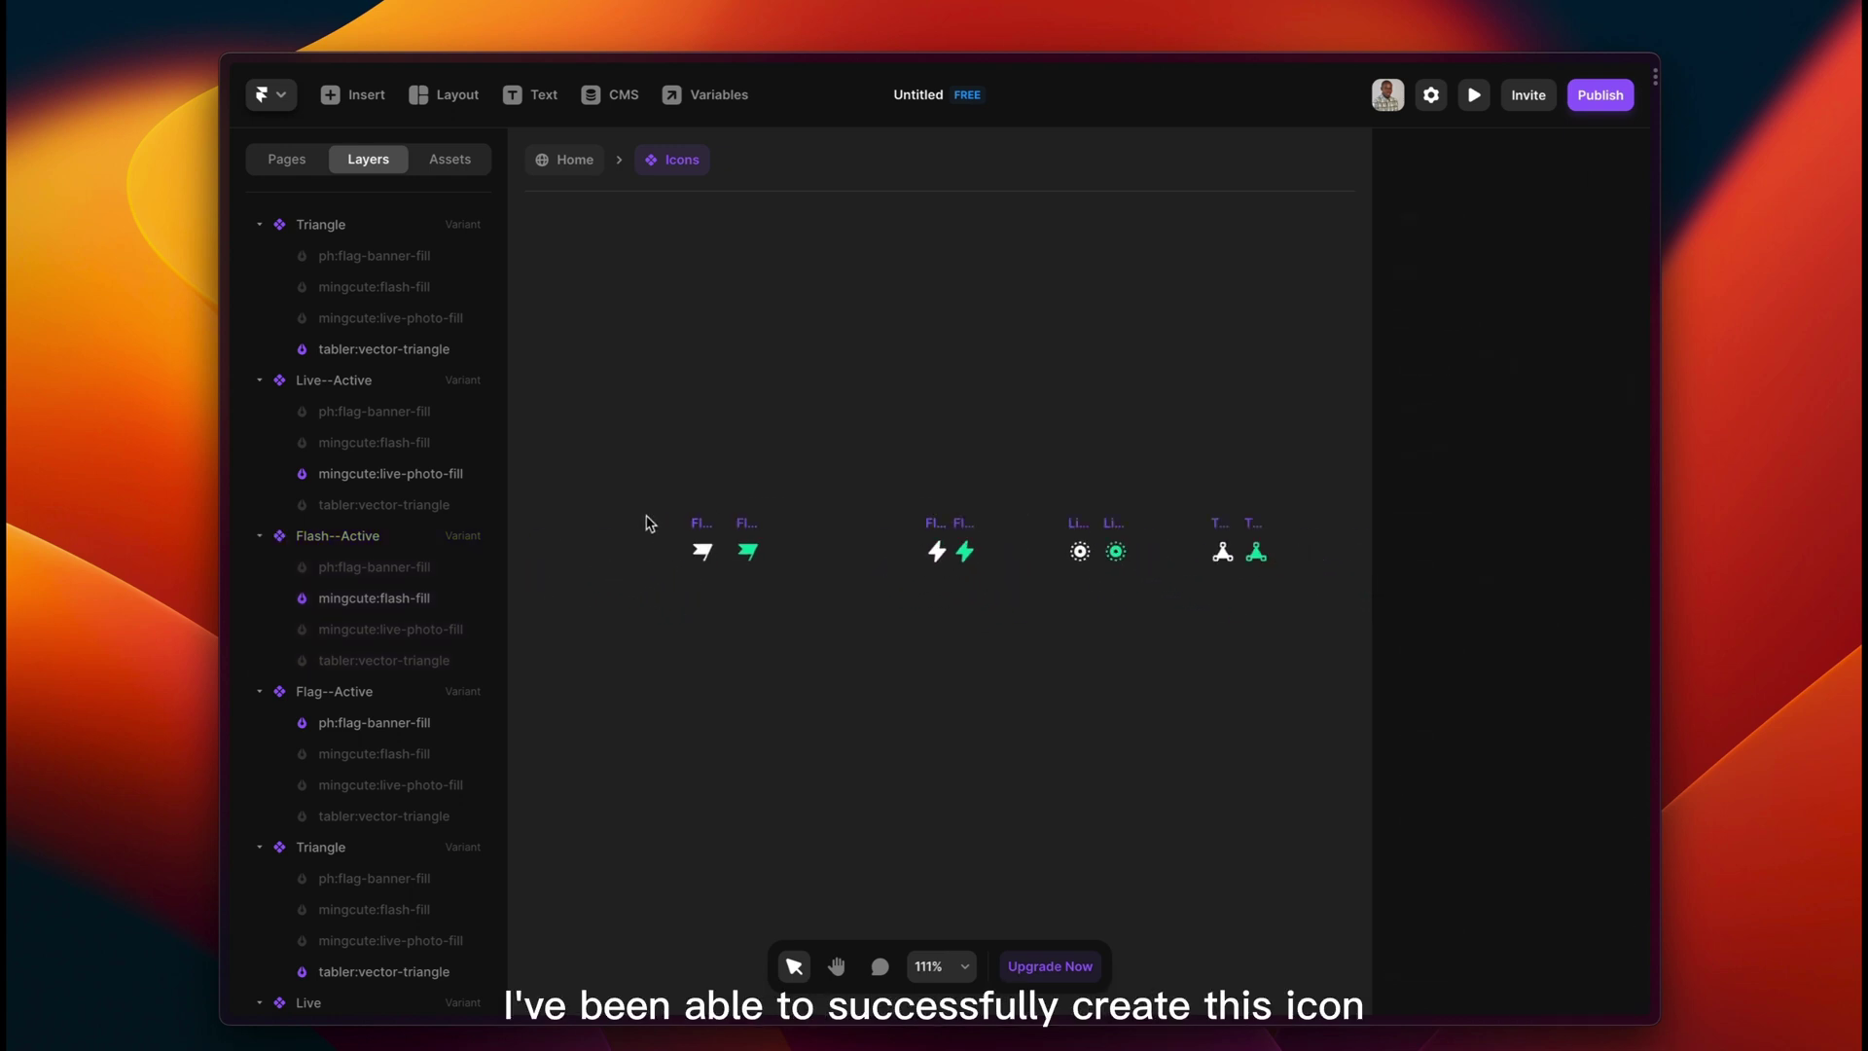
{"action": "left_click", "coordinate": [698, 546]}
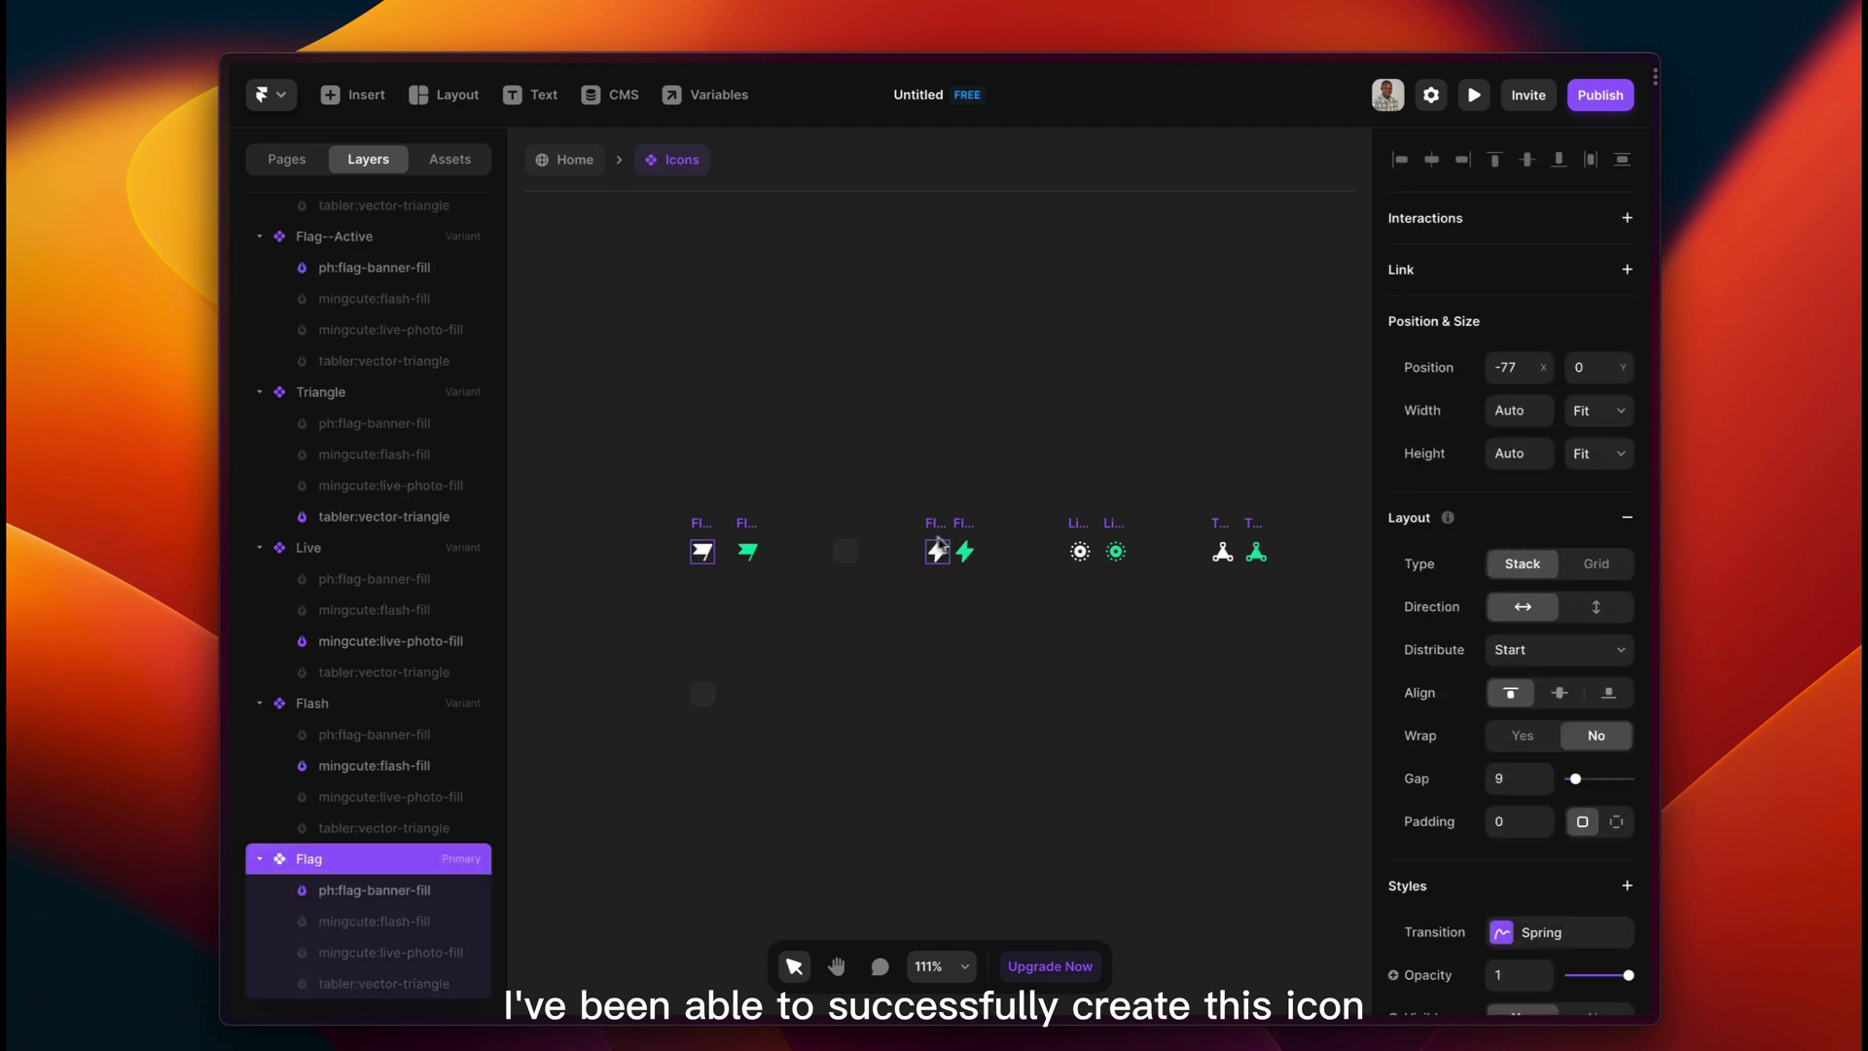
On the Home page, switch the Icons instance to Flag--Active, then back to Flag.
{"action": "left_click", "coordinate": [568, 163]}
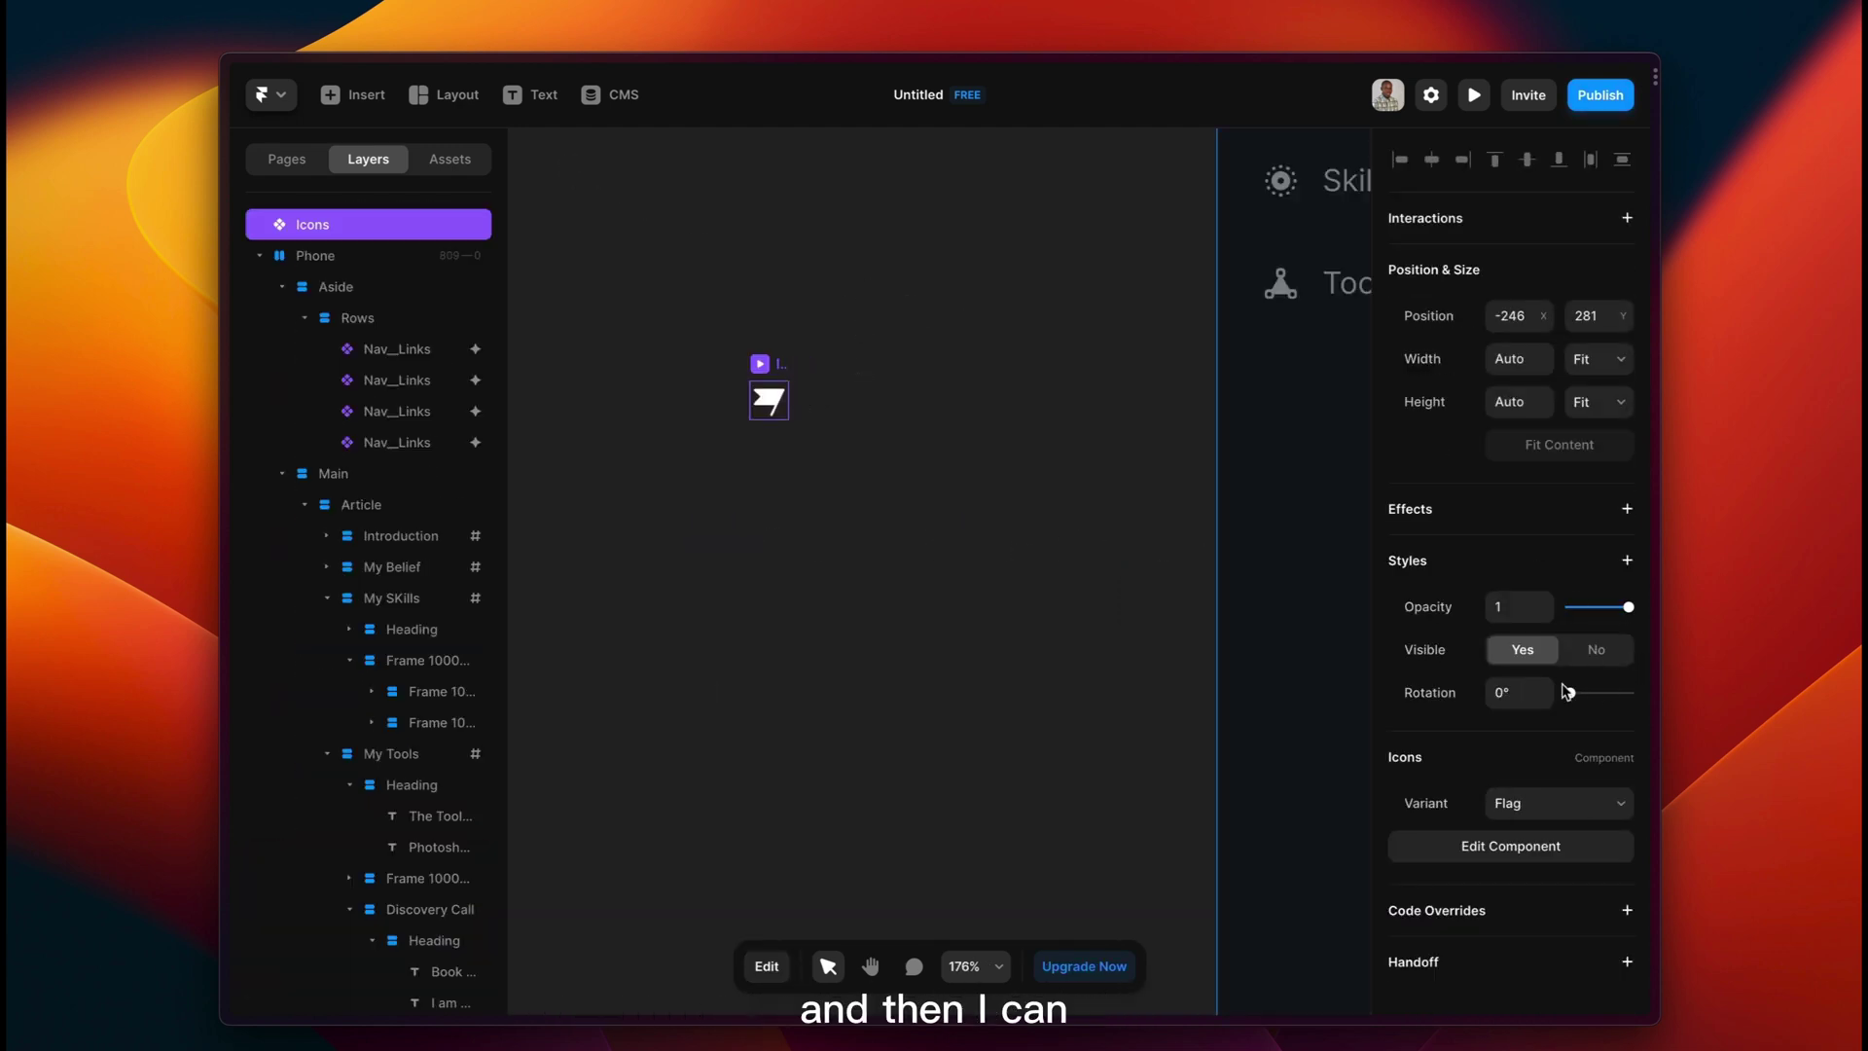
{"action": "left_click", "coordinate": [1587, 809]}
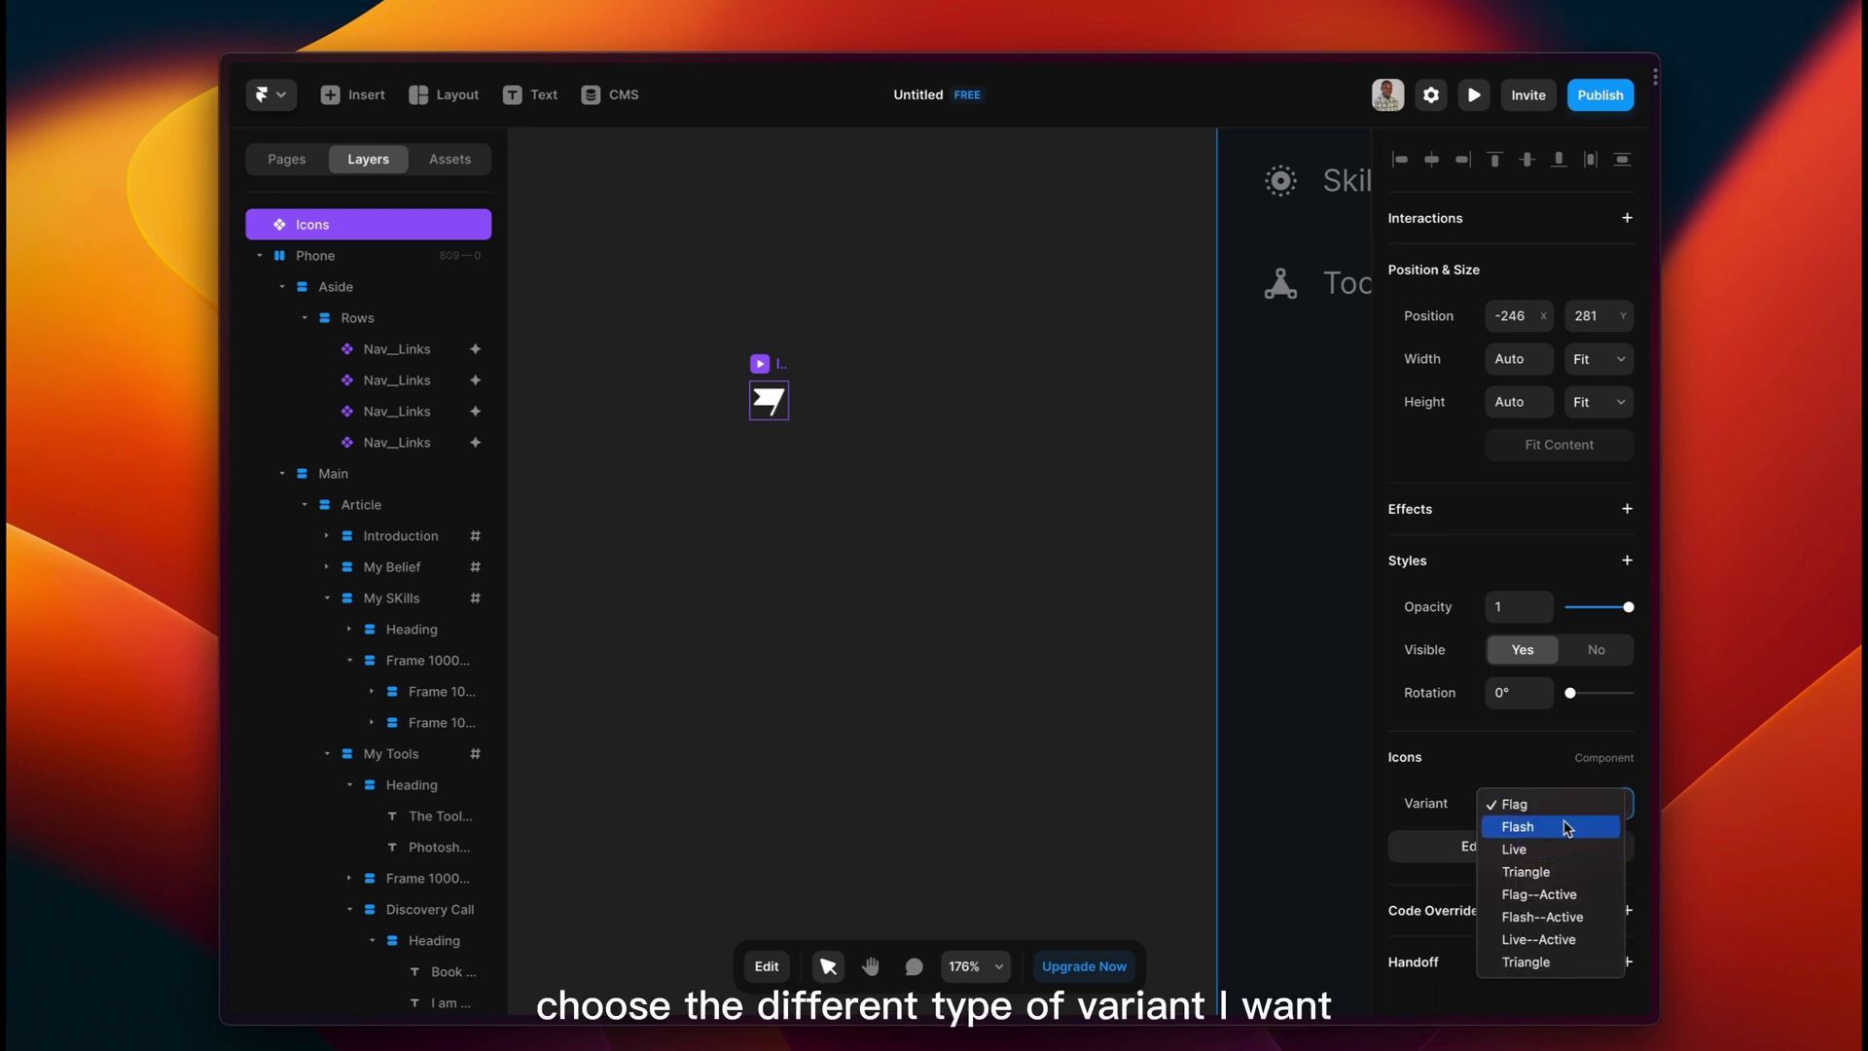
{"action": "left_click", "coordinate": [1550, 894]}
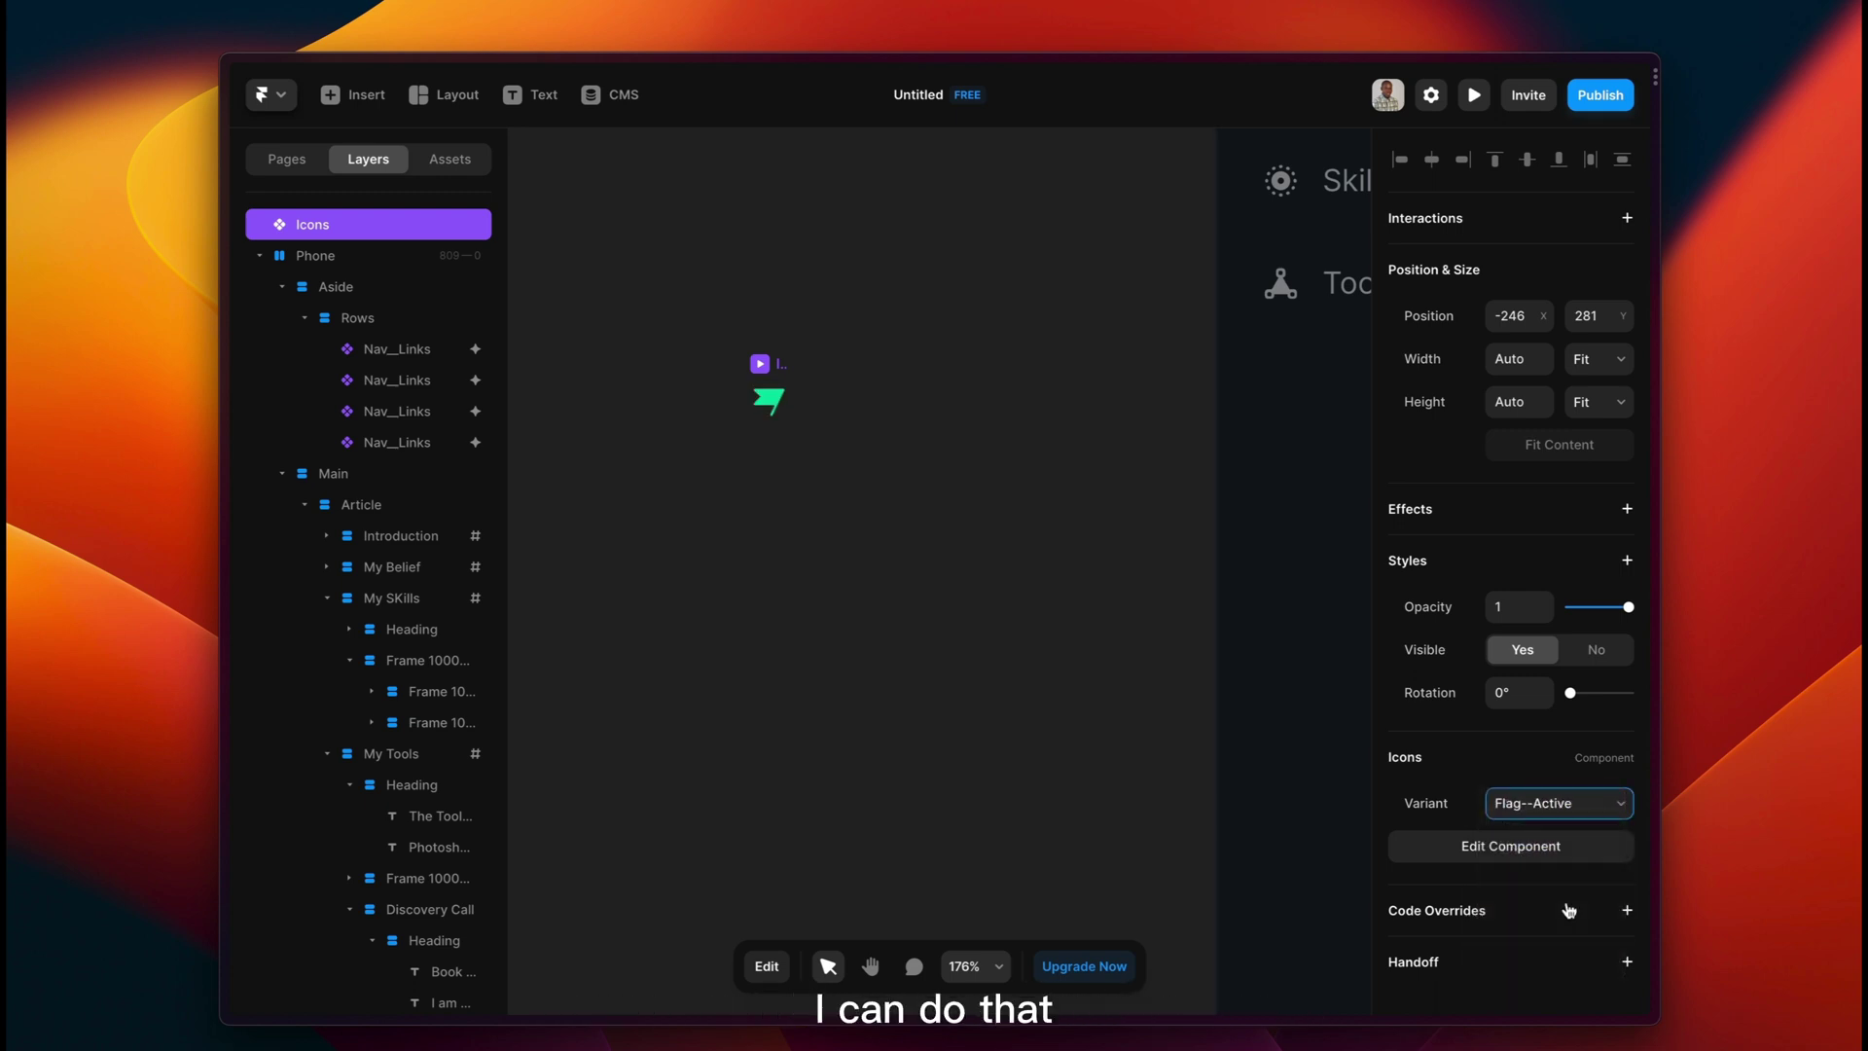
{"action": "left_click", "coordinate": [1561, 805]}
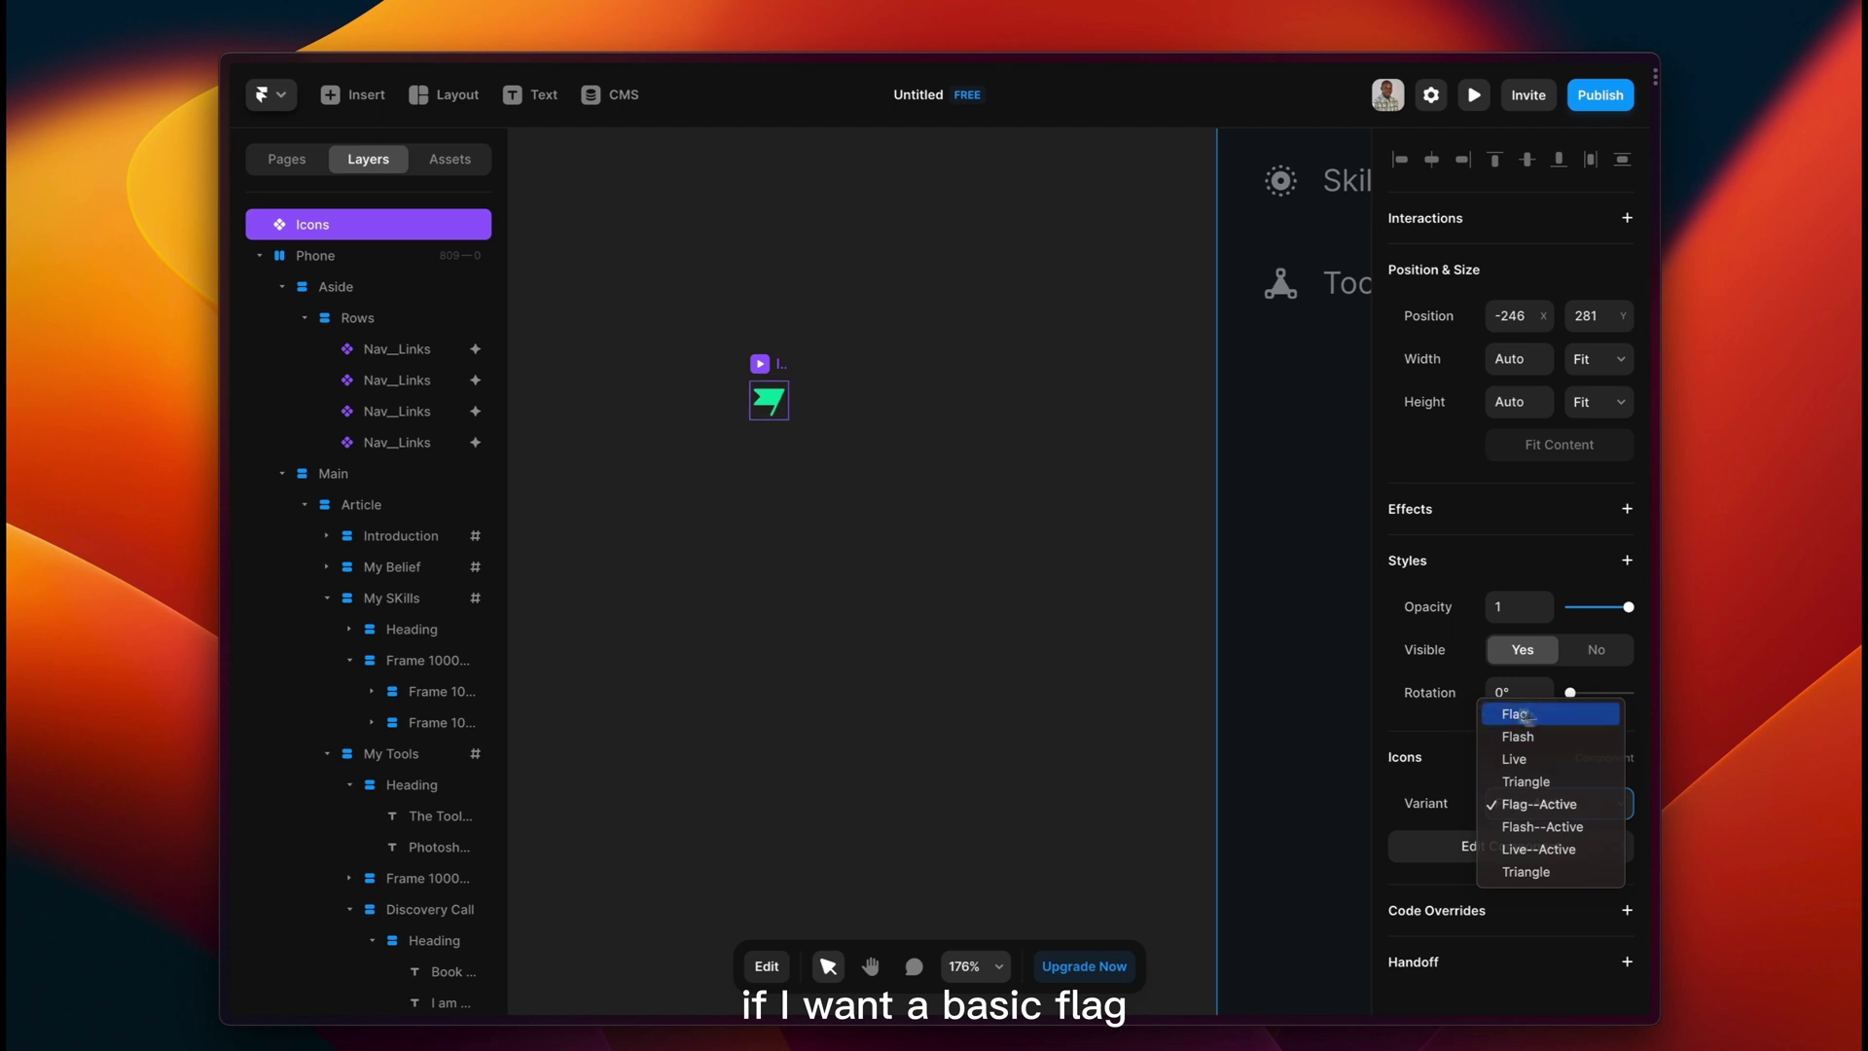
{"action": "left_click", "coordinate": [1526, 713]}
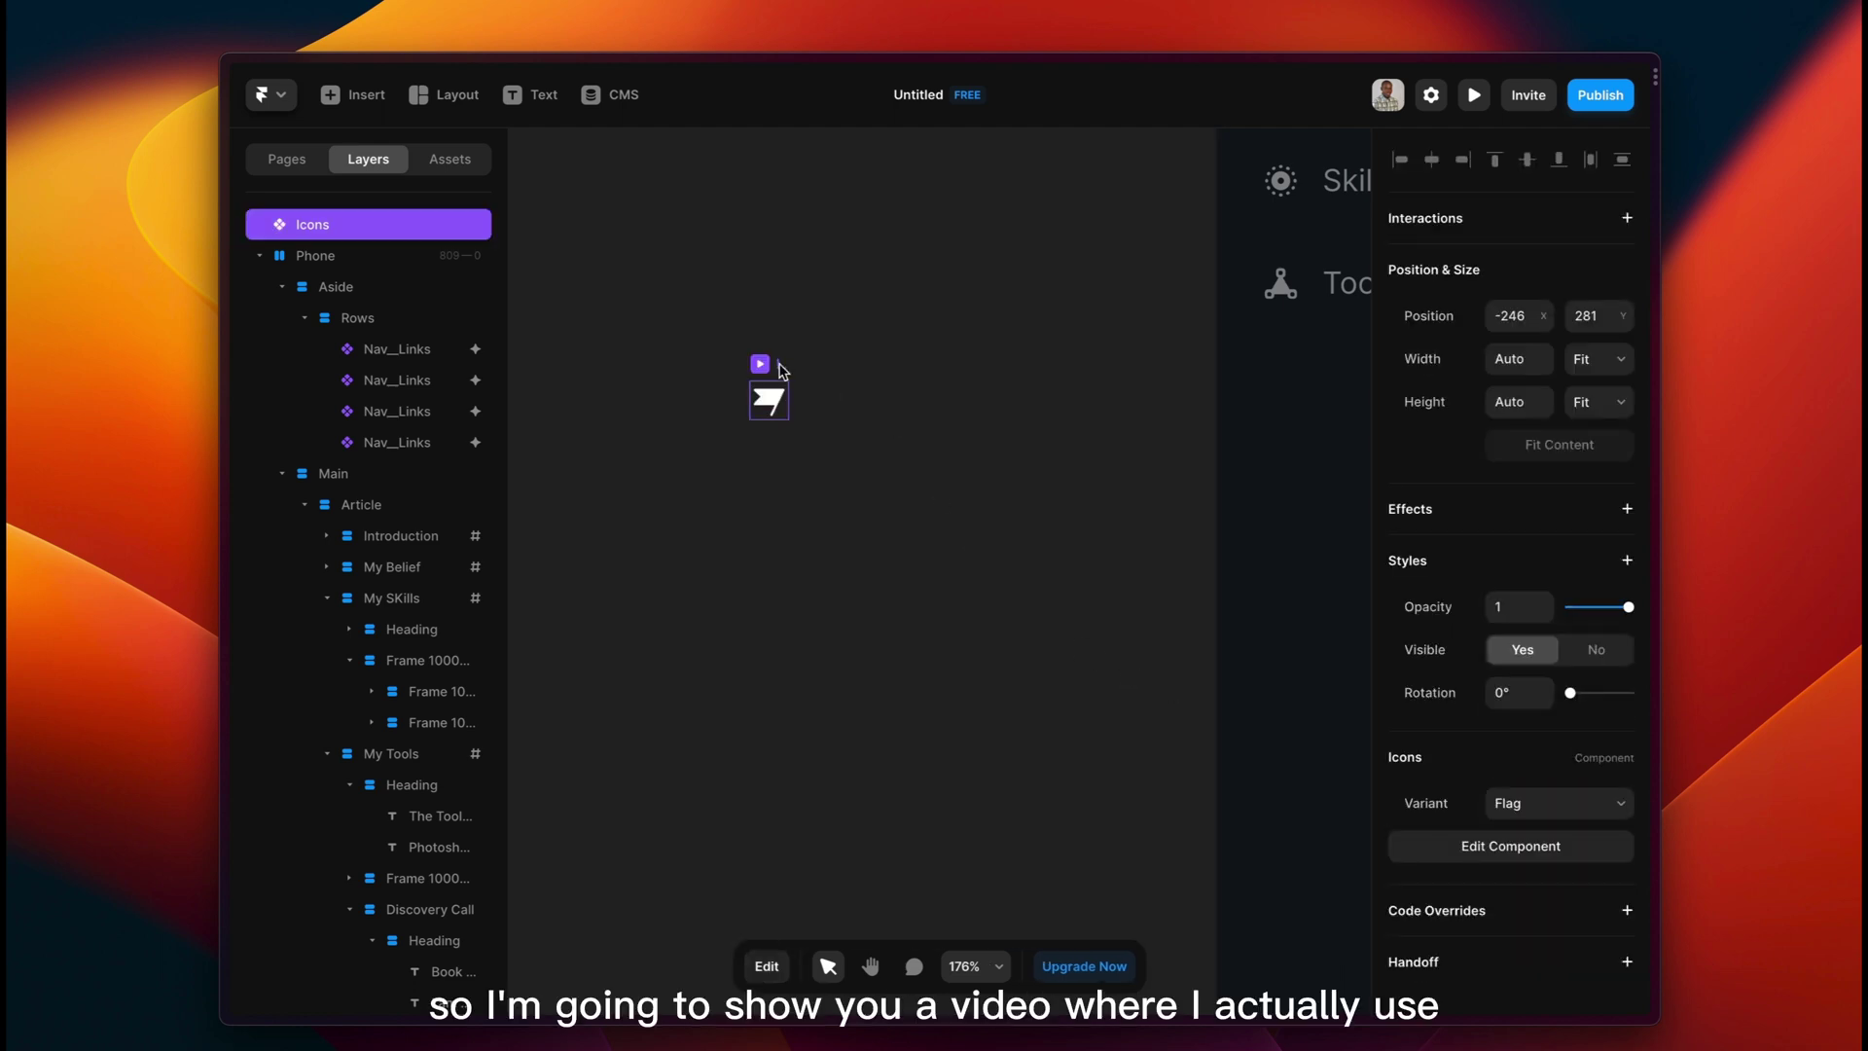
{"action": "scroll", "coordinate": [803, 348], "scroll_direction": "down", "scroll_amount": 5}
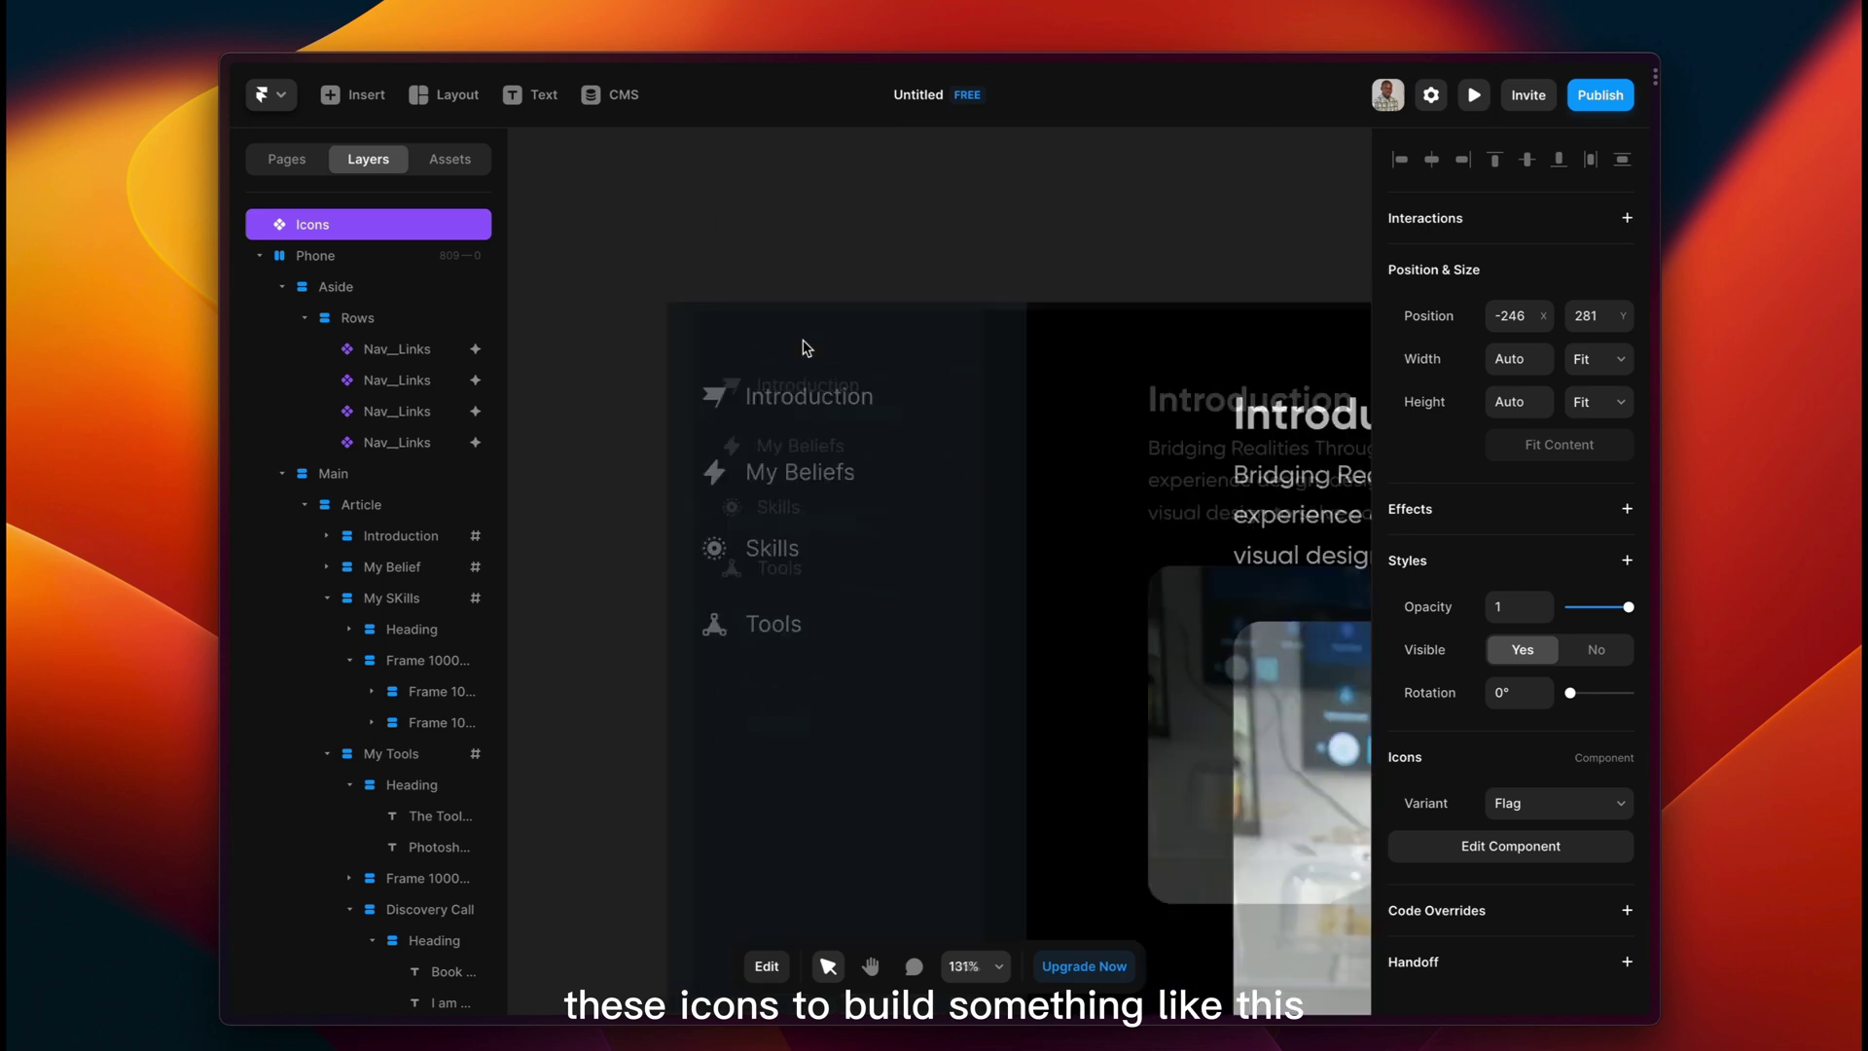
{"action": "left_click", "coordinate": [781, 376]}
{"action": "scroll", "coordinate": [779, 377], "scroll_direction": "right", "scroll_amount": 2}
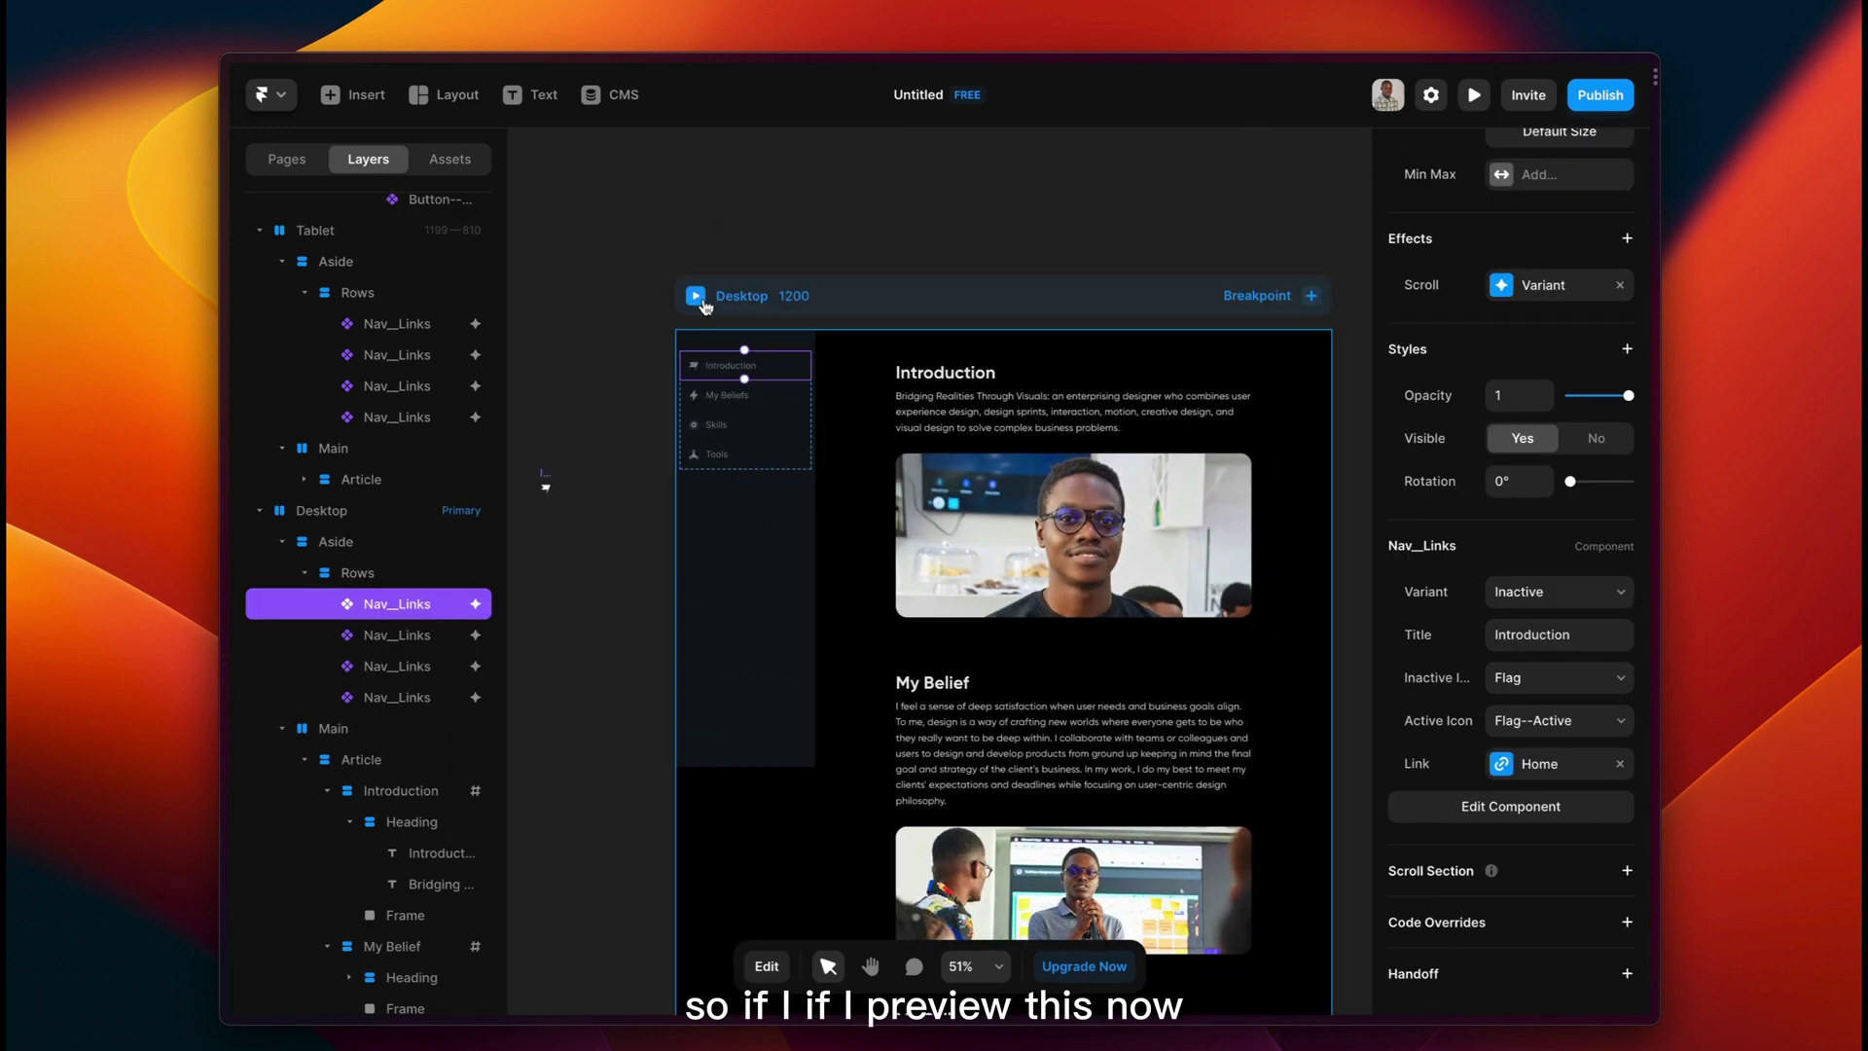
{"action": "left_click", "coordinate": [698, 300]}
{"action": "scroll", "coordinate": [945, 507], "scroll_direction": "down", "scroll_amount": 3}
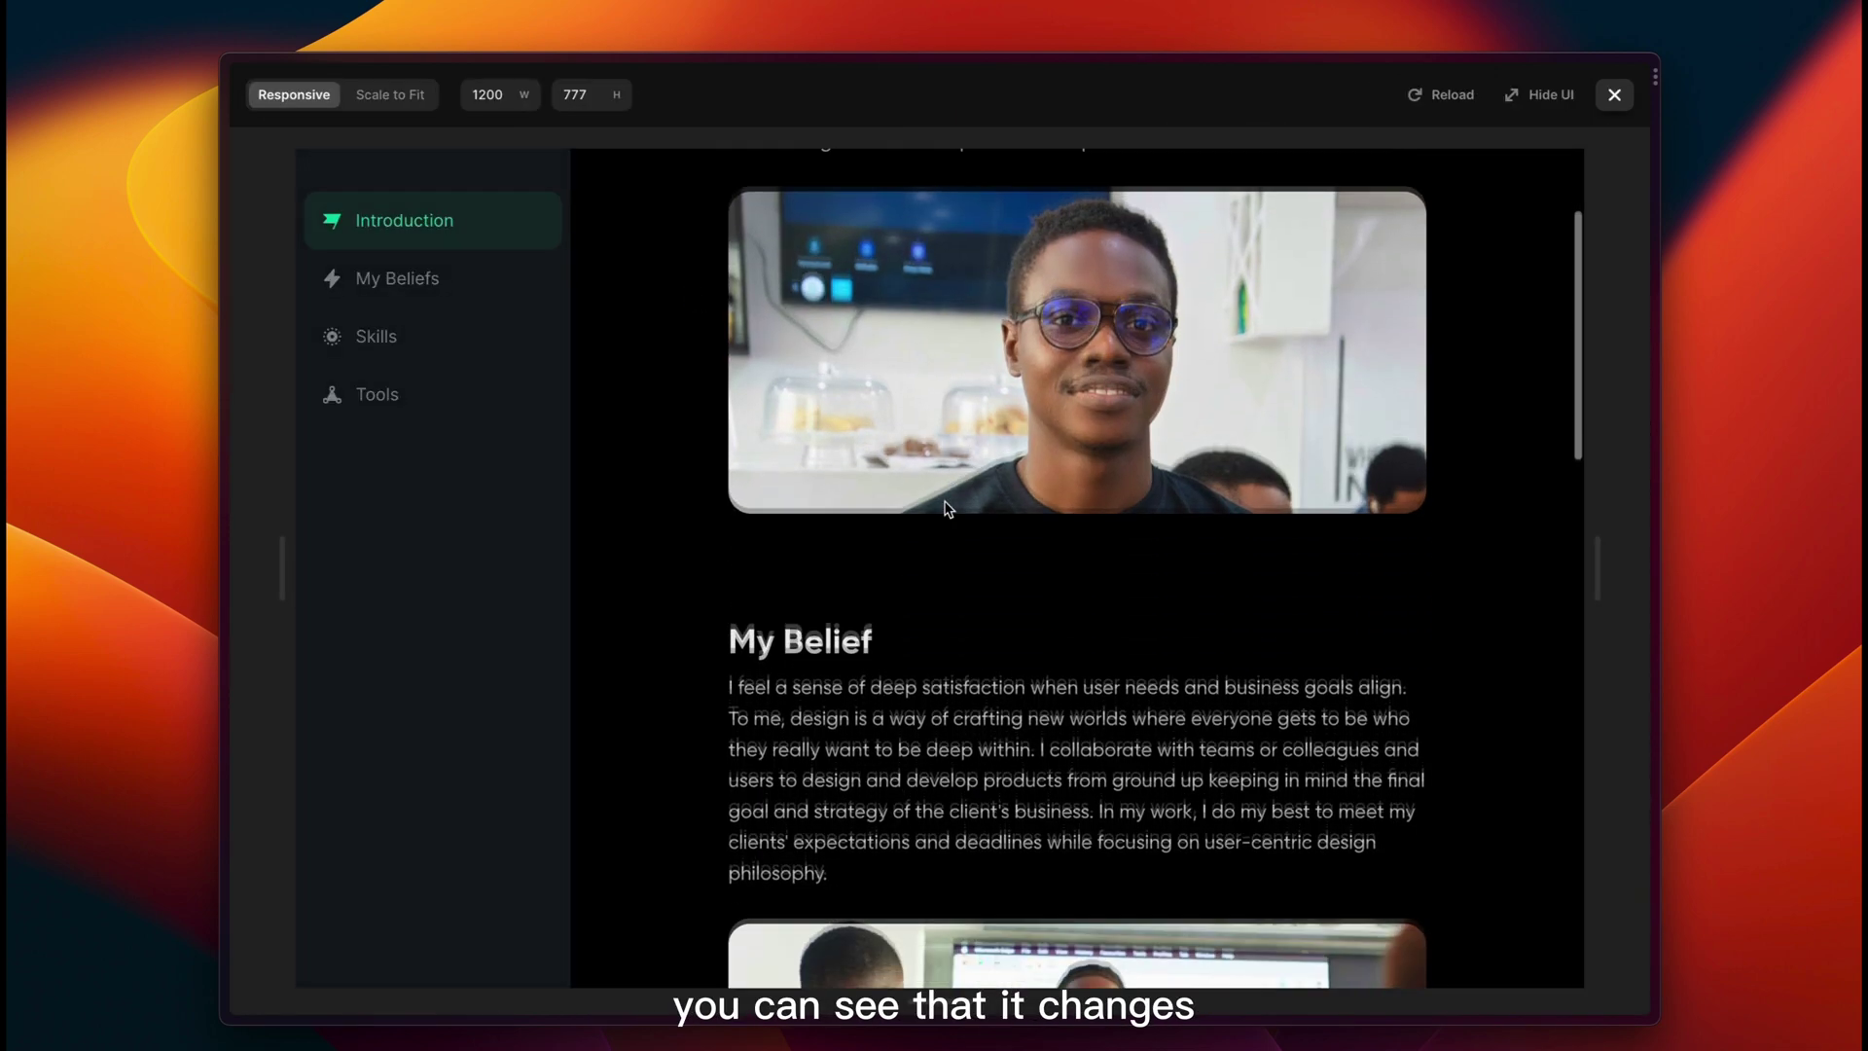
{"action": "scroll", "coordinate": [944, 507], "scroll_direction": "down", "scroll_amount": 3}
{"action": "scroll", "coordinate": [945, 507], "scroll_direction": "down", "scroll_amount": 5}
{"action": "scroll", "coordinate": [947, 507], "scroll_direction": "down", "scroll_amount": 5}
{"action": "scroll", "coordinate": [945, 507], "scroll_direction": "down", "scroll_amount": 3}
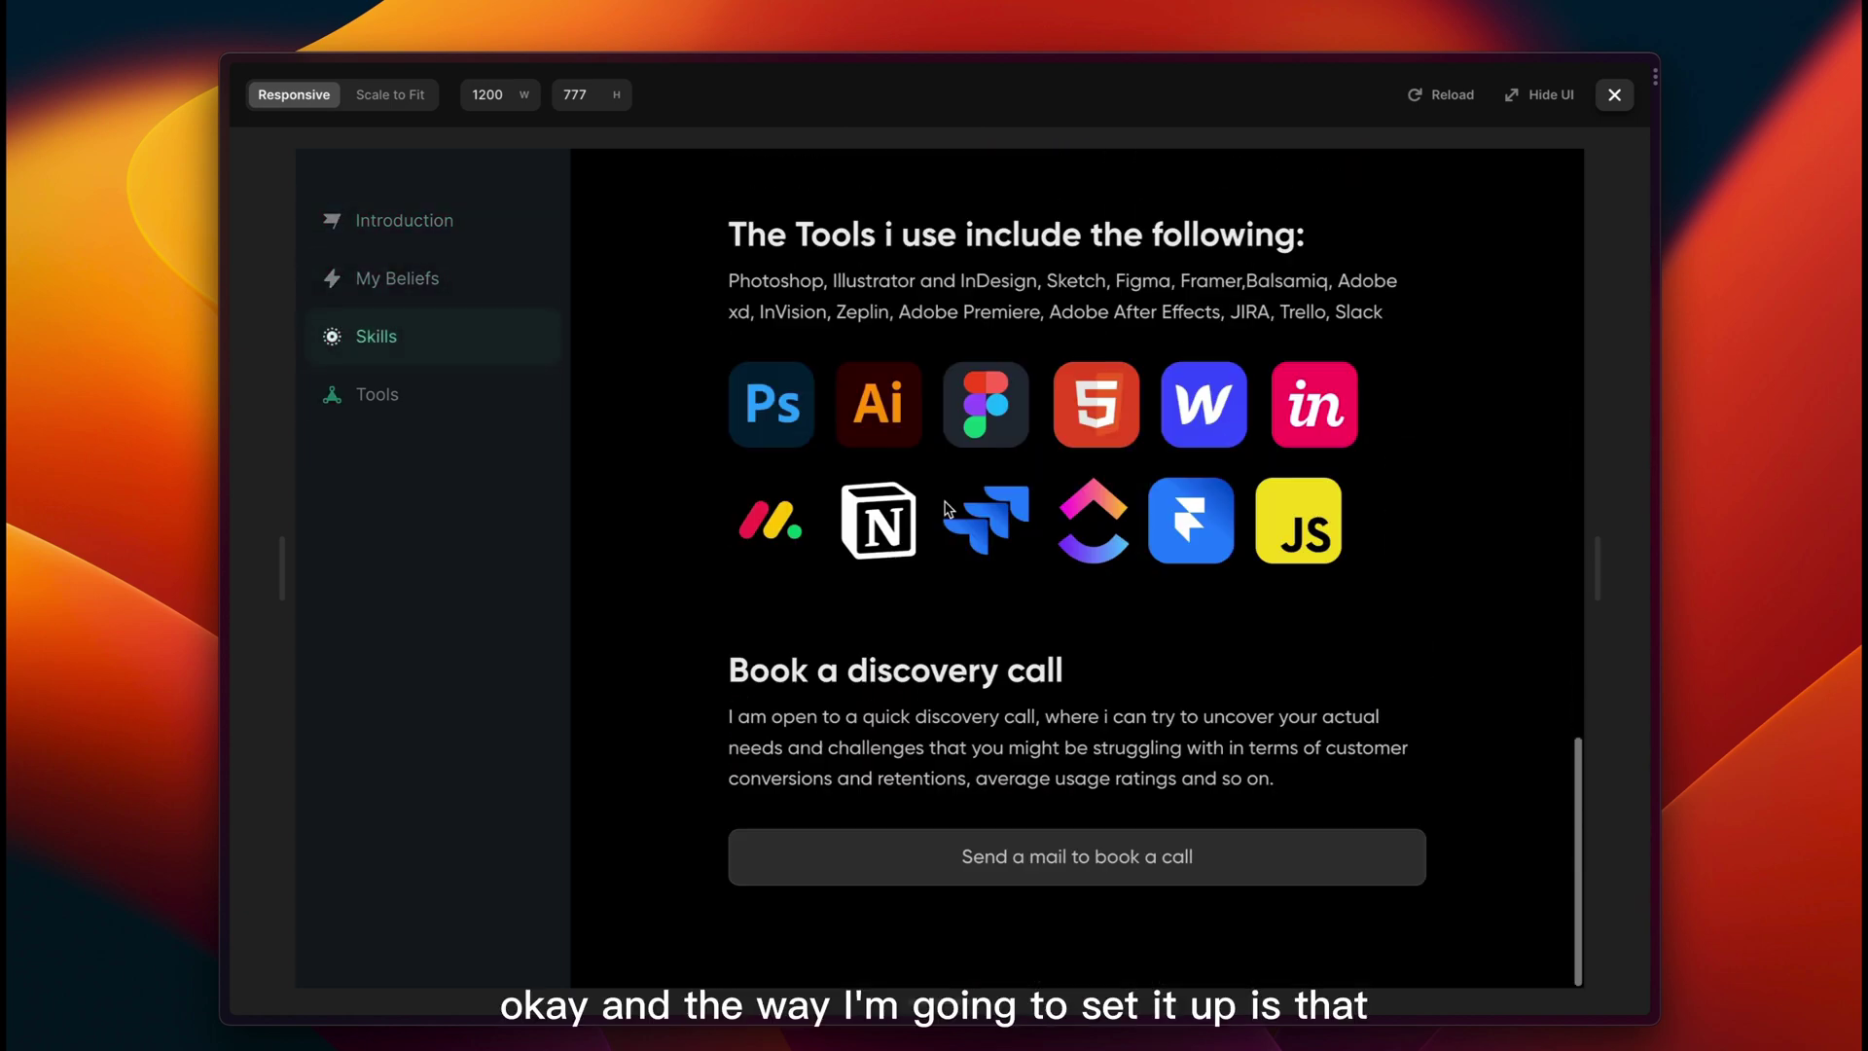
{"action": "left_click", "coordinate": [1615, 93]}
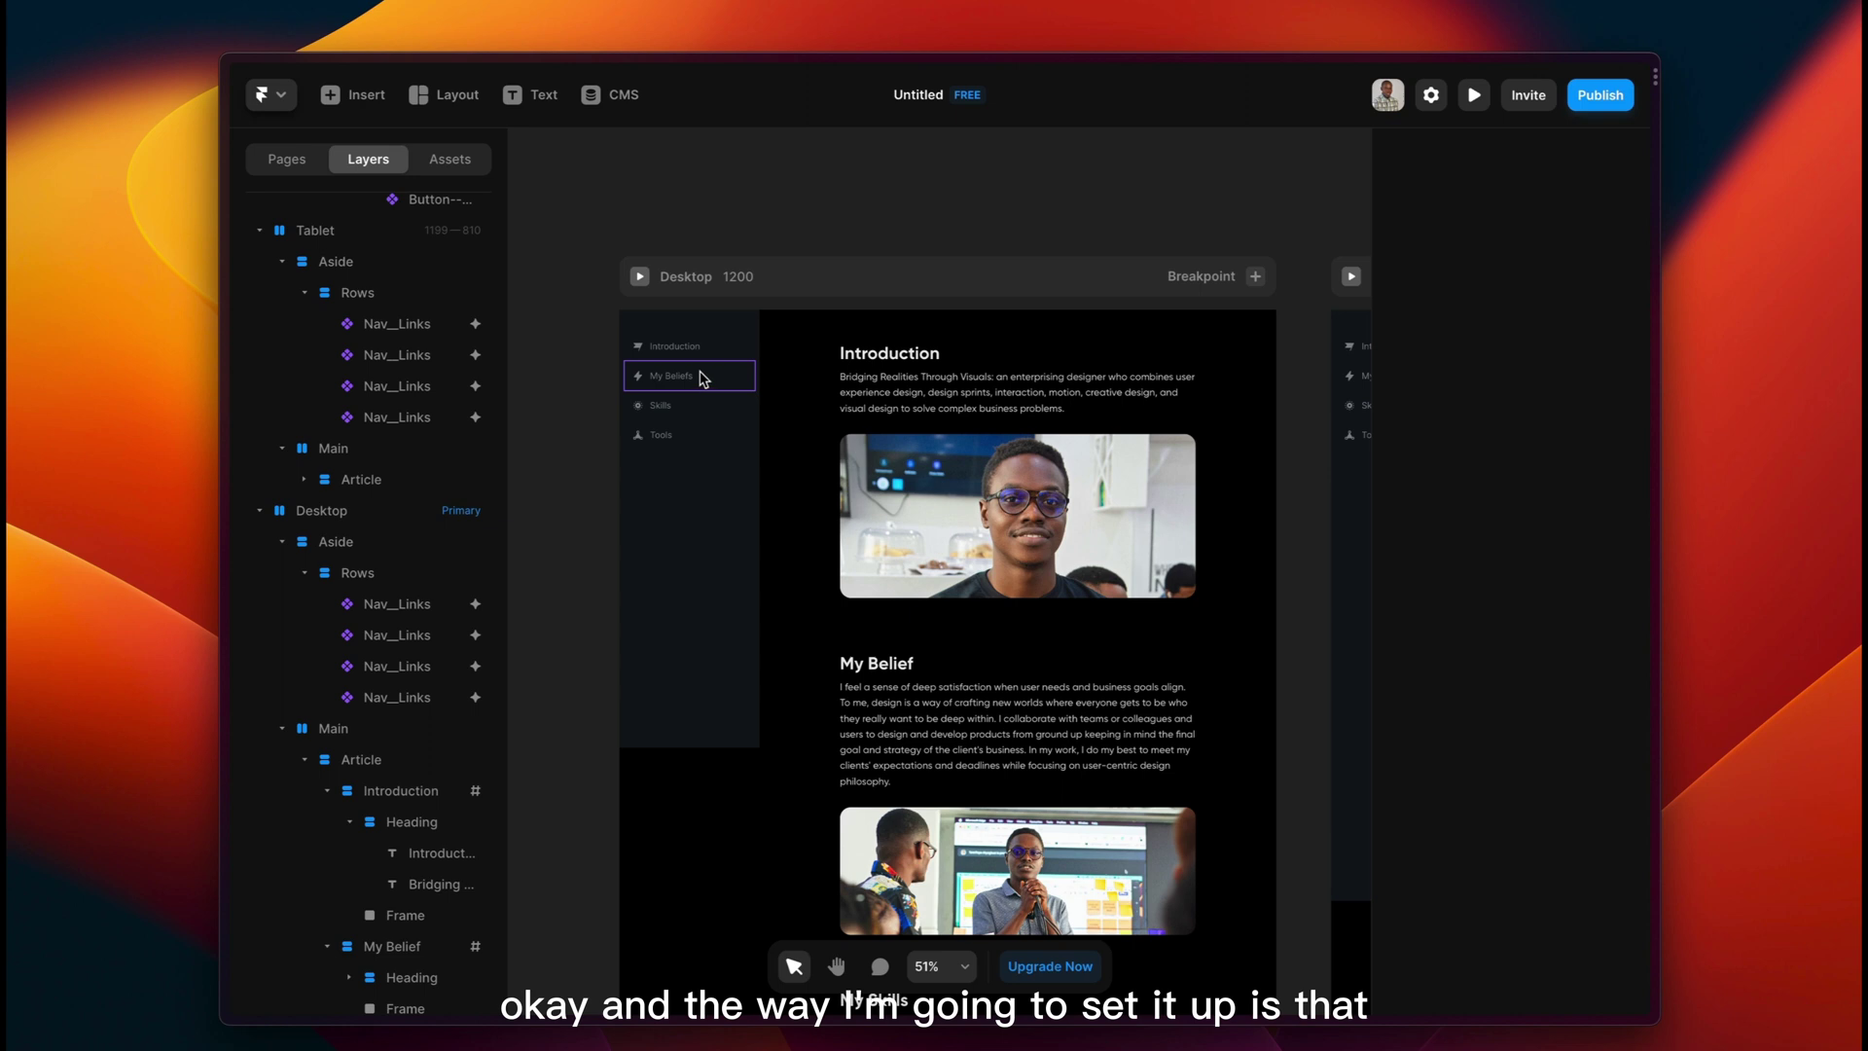
{"action": "left_click", "coordinate": [699, 377]}
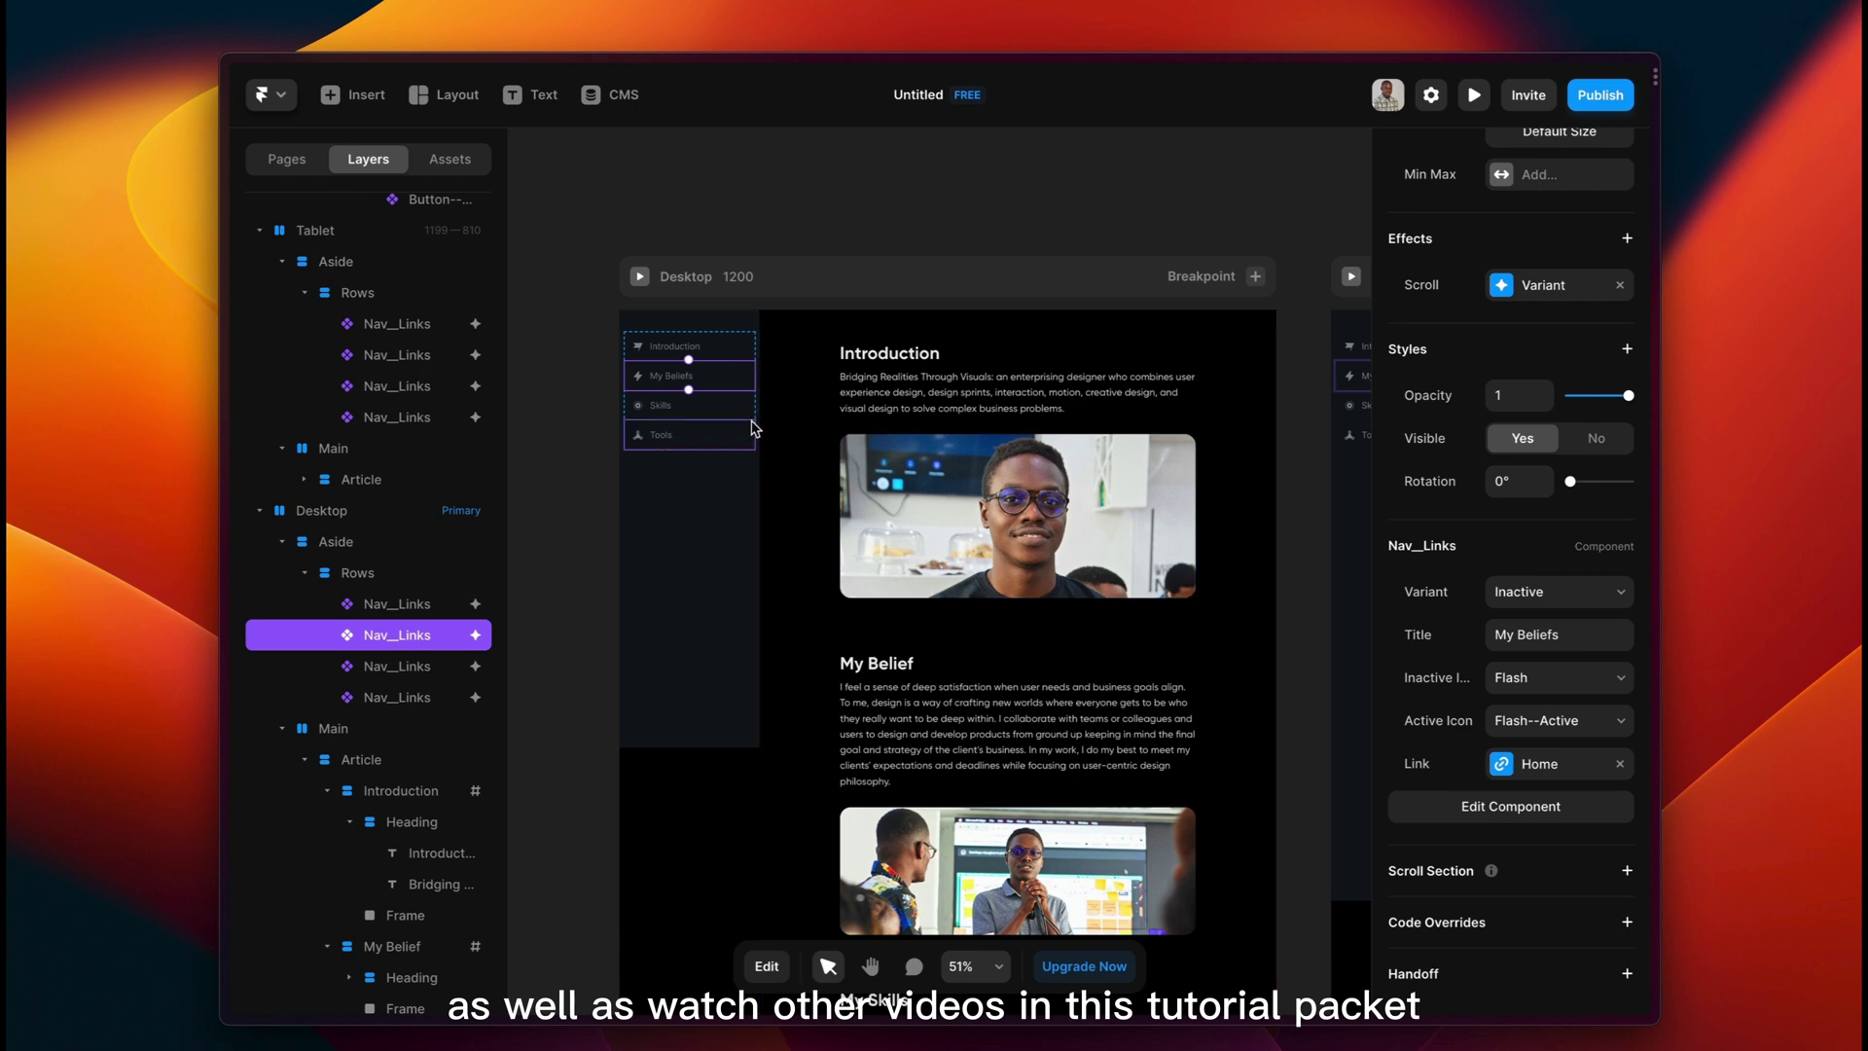
{"action": "left_click", "coordinate": [703, 414]}
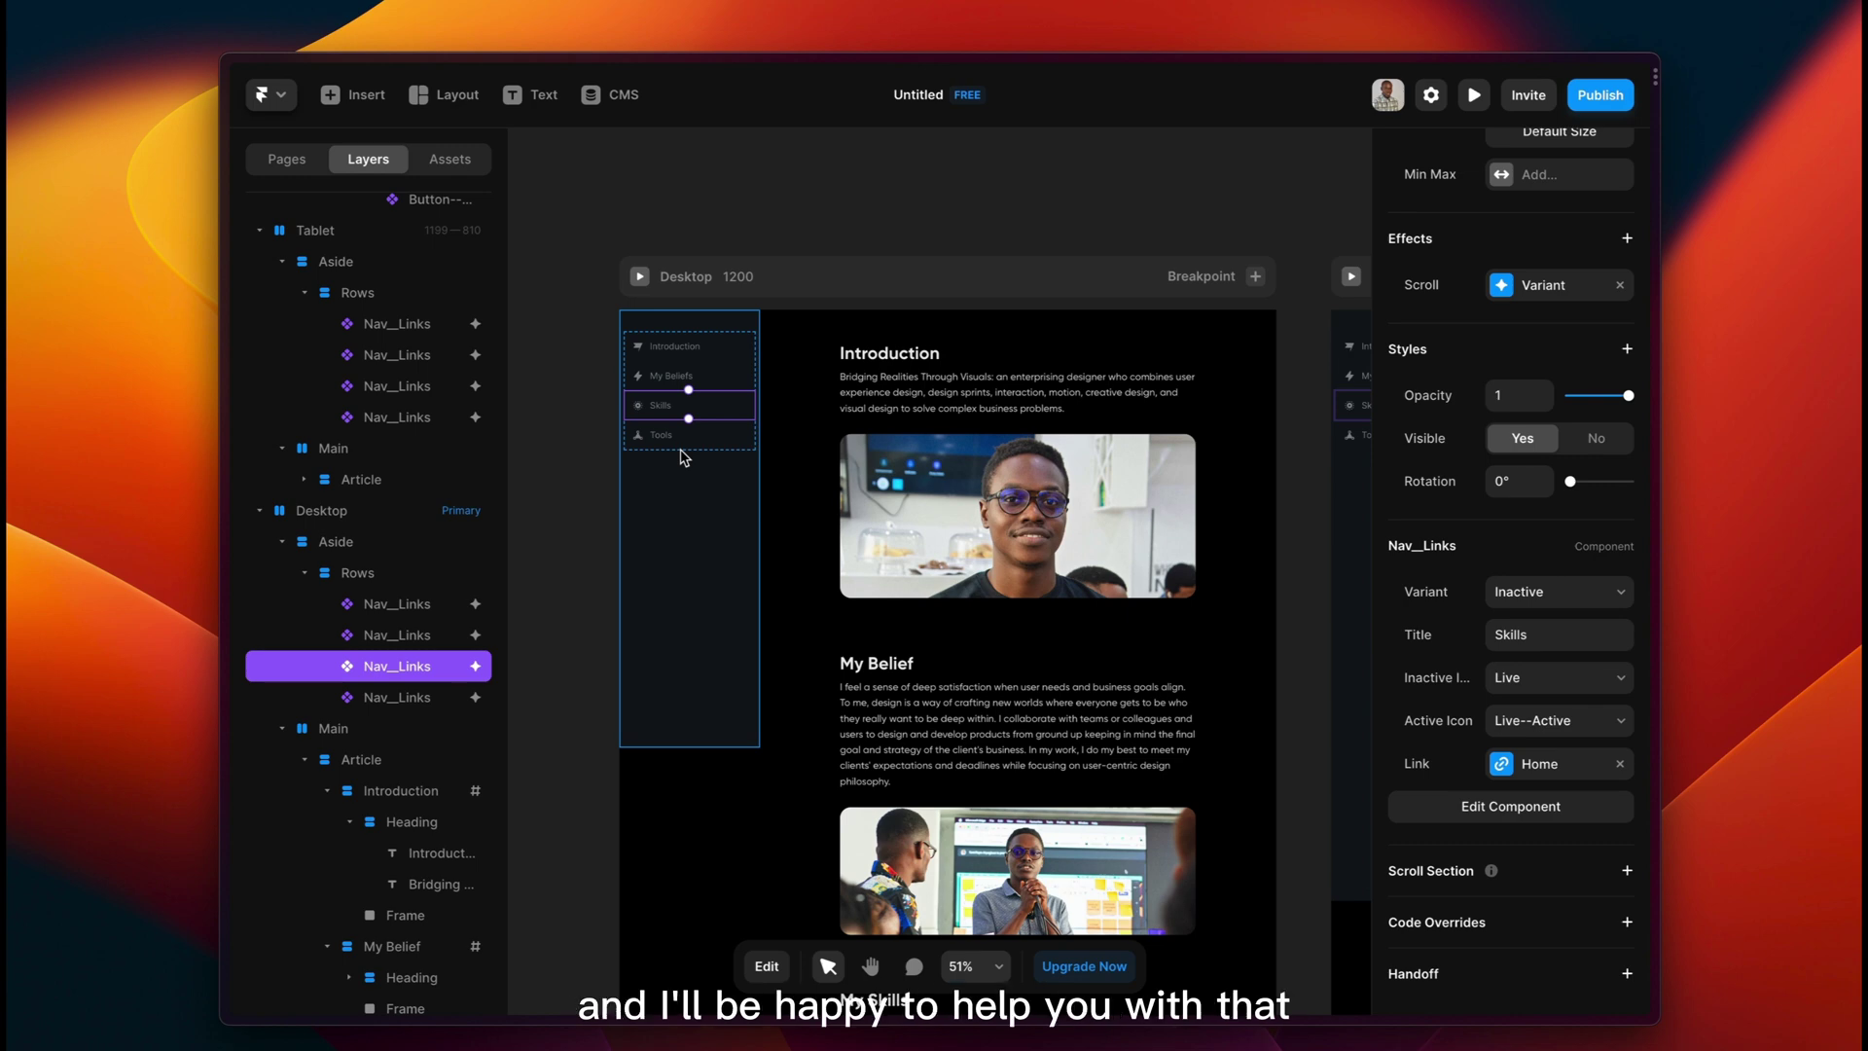
{"action": "left_click", "coordinate": [555, 424]}
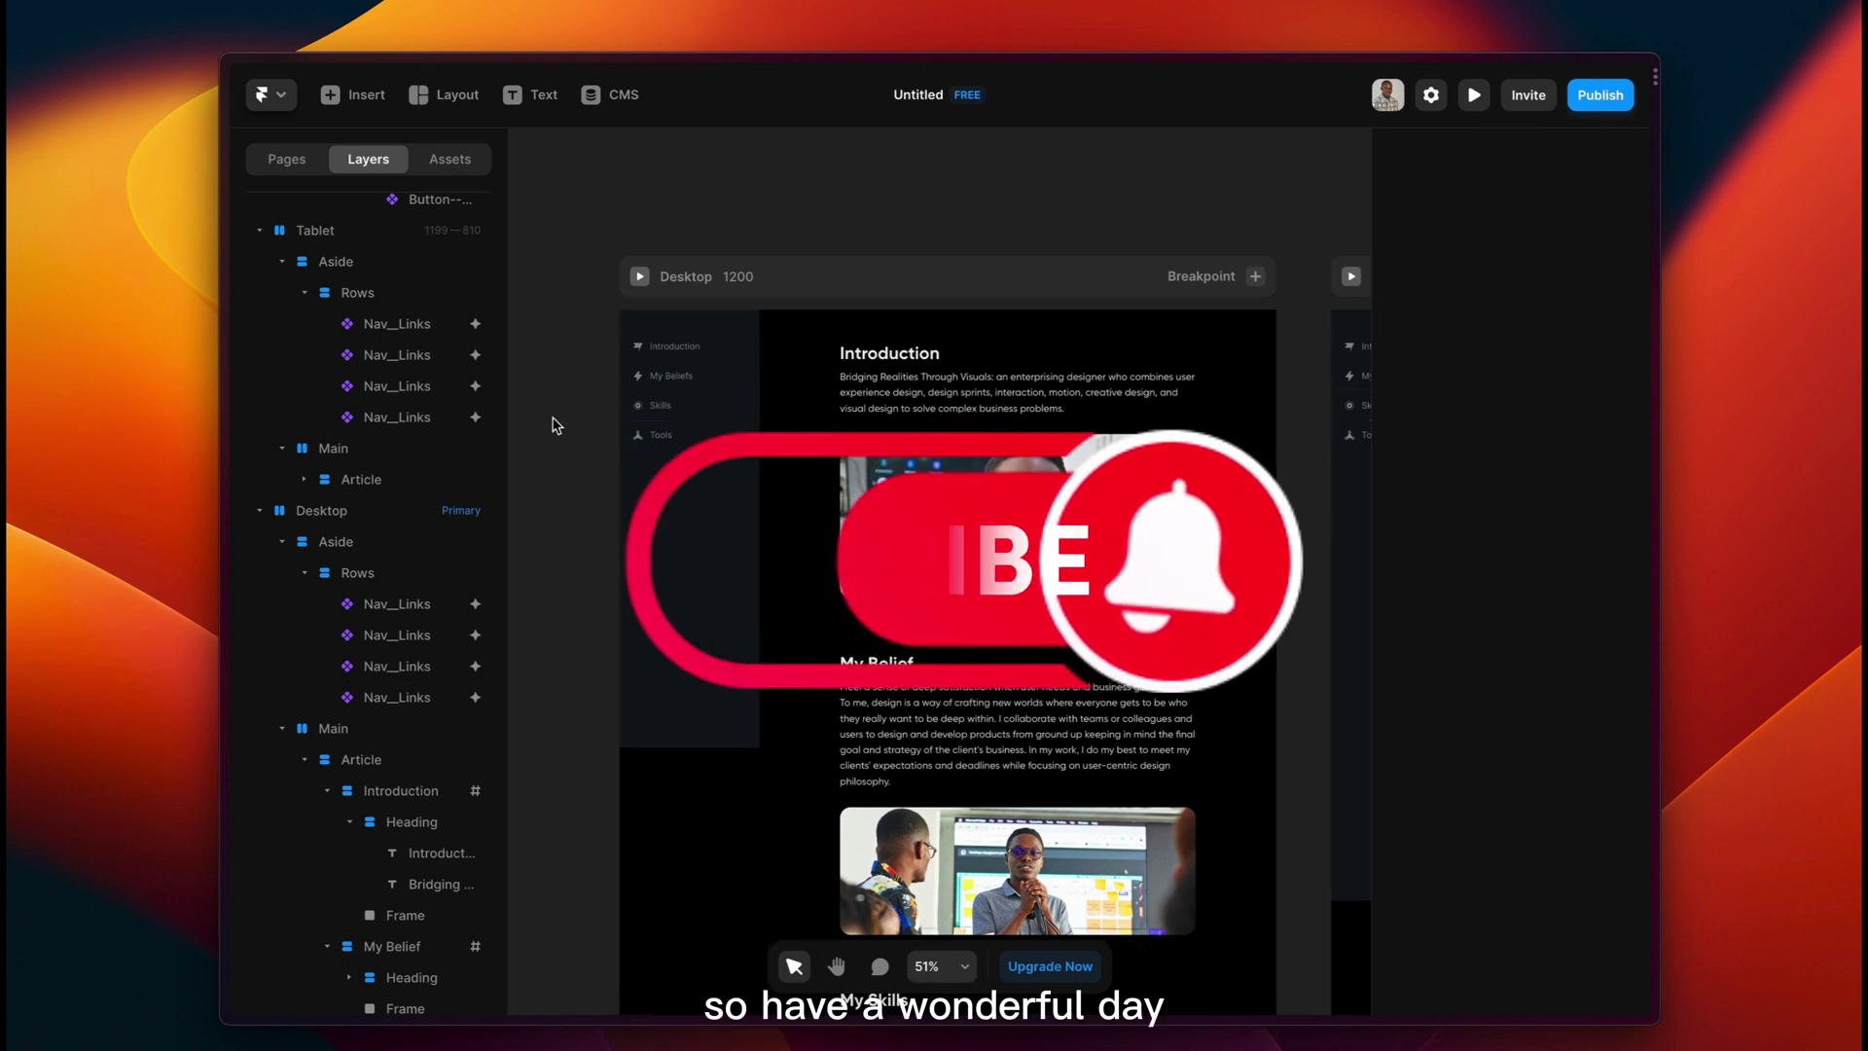